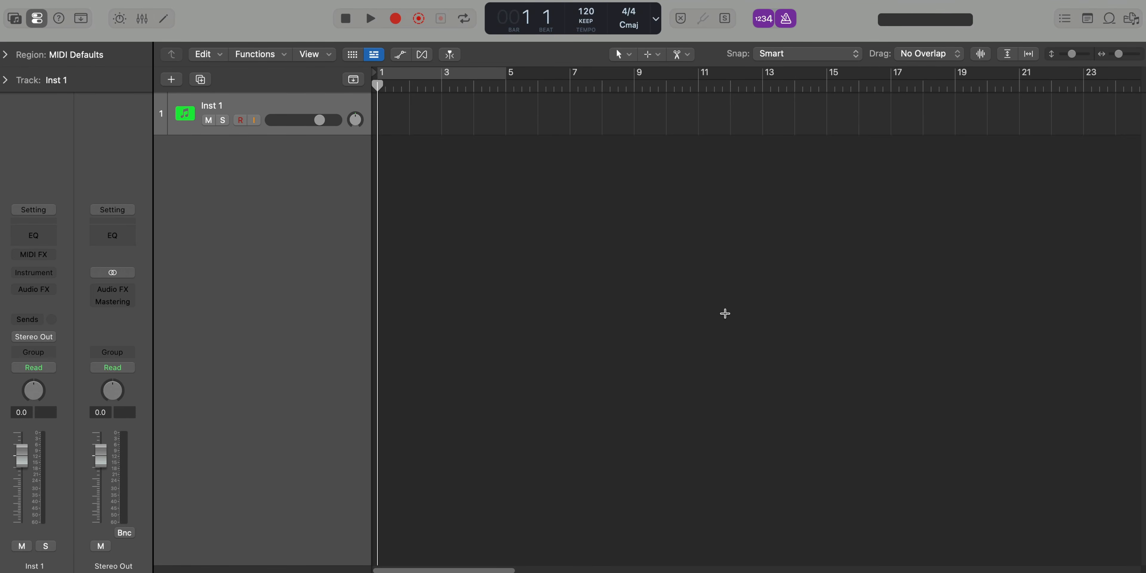
Load the Alchemy instrument on the Inst 1 track and choose its 60s Vintage Organ preset
{"action": "key", "text": "ctrl+super+i"}
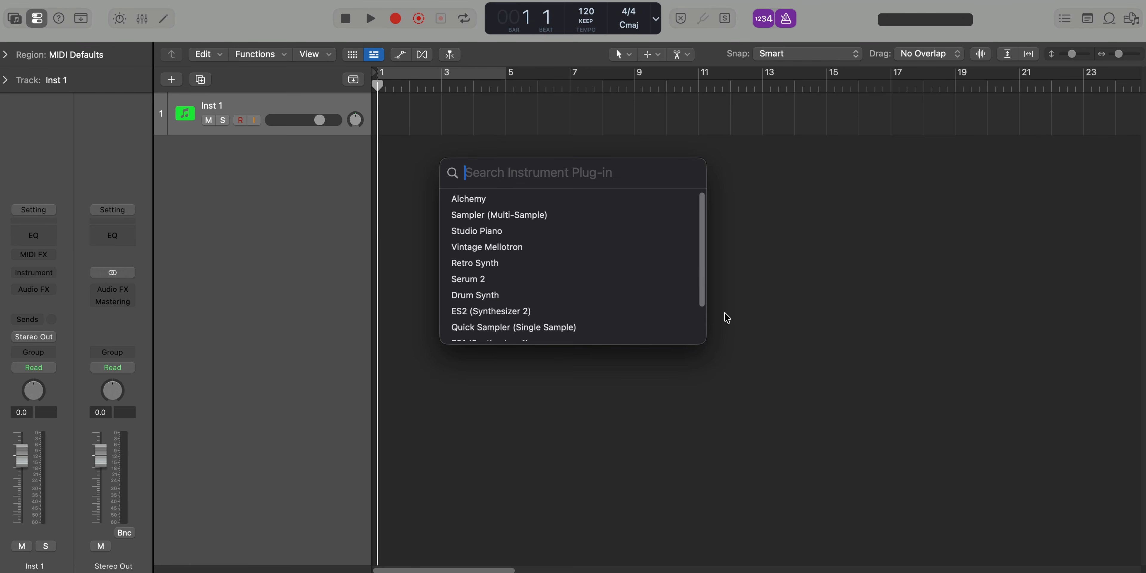
{"action": "key", "text": "Return"}
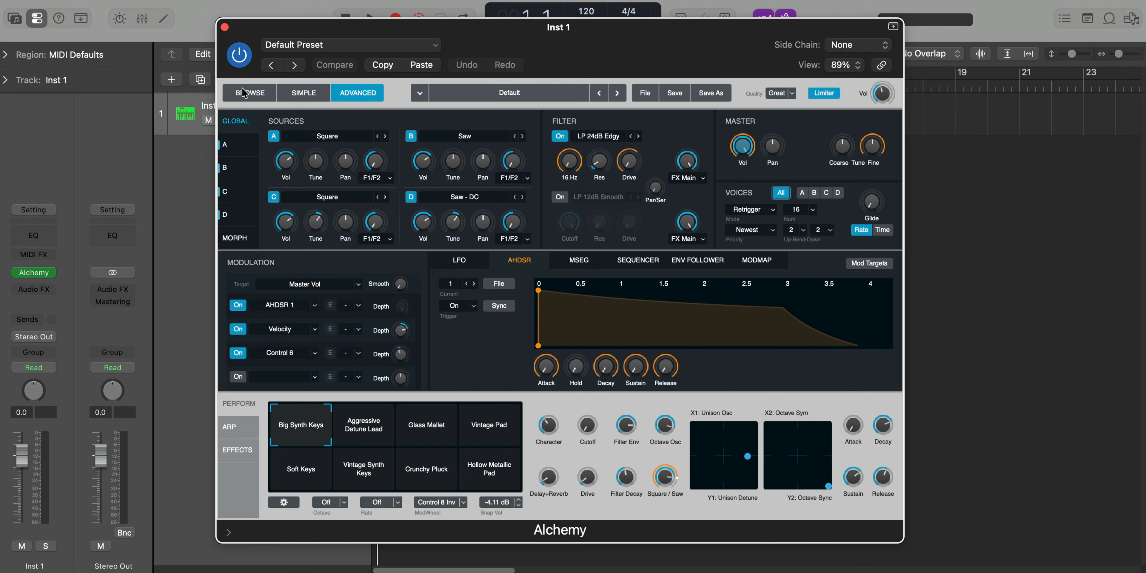
{"action": "left_click", "coordinate": [244, 92]}
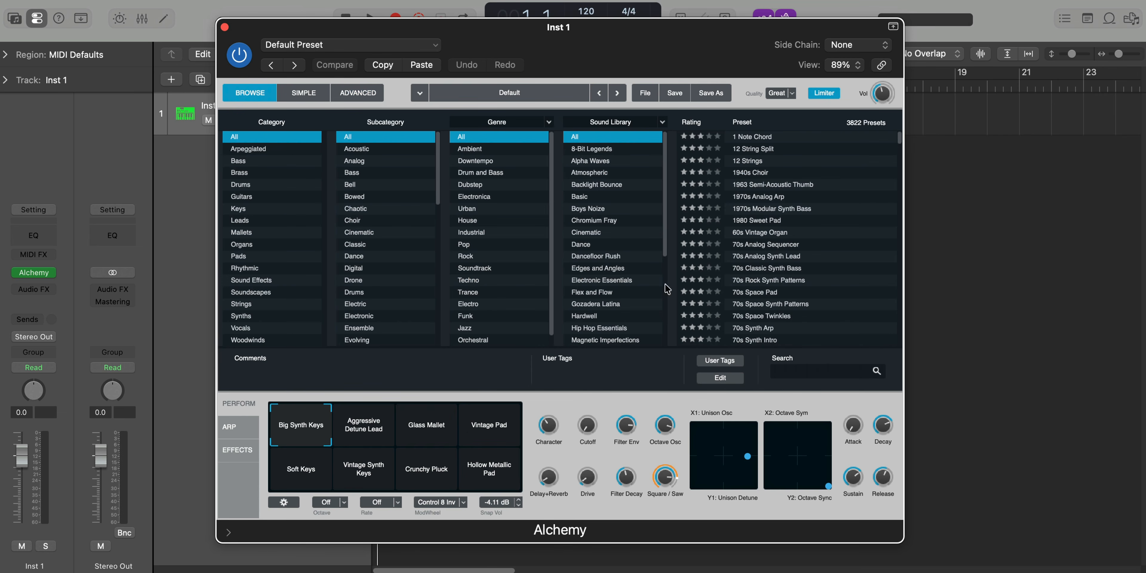
{"action": "left_click", "coordinate": [815, 371]}
{"action": "type", "text": "60"}
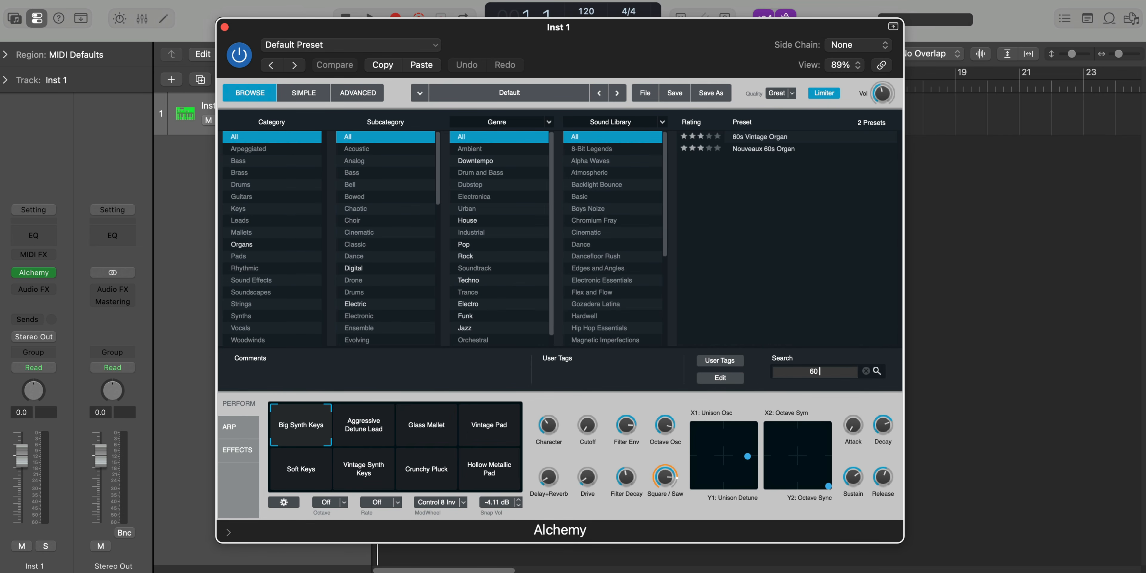
{"action": "left_click", "coordinate": [774, 141]}
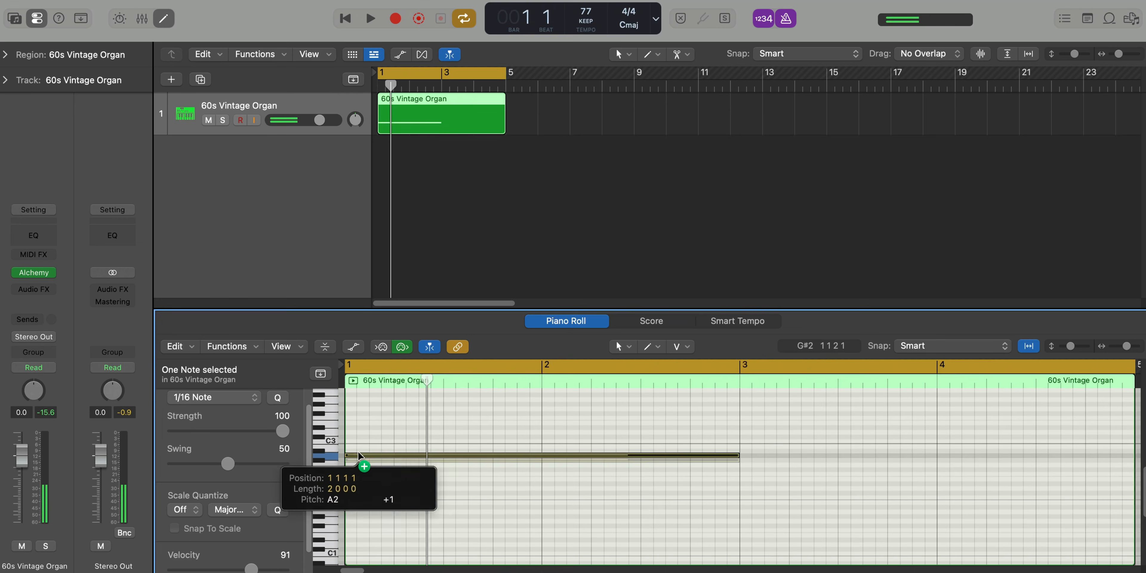
Stack two-bar organ notes from bar 1 in the piano roll, reaching up to G#3 and with a G#1 bass note
{"action": "left_click_drag", "start_coordinate": [358, 452], "coordinate": [359, 445]}
{"action": "left_click_drag", "start_coordinate": [359, 446], "coordinate": [360, 404]}
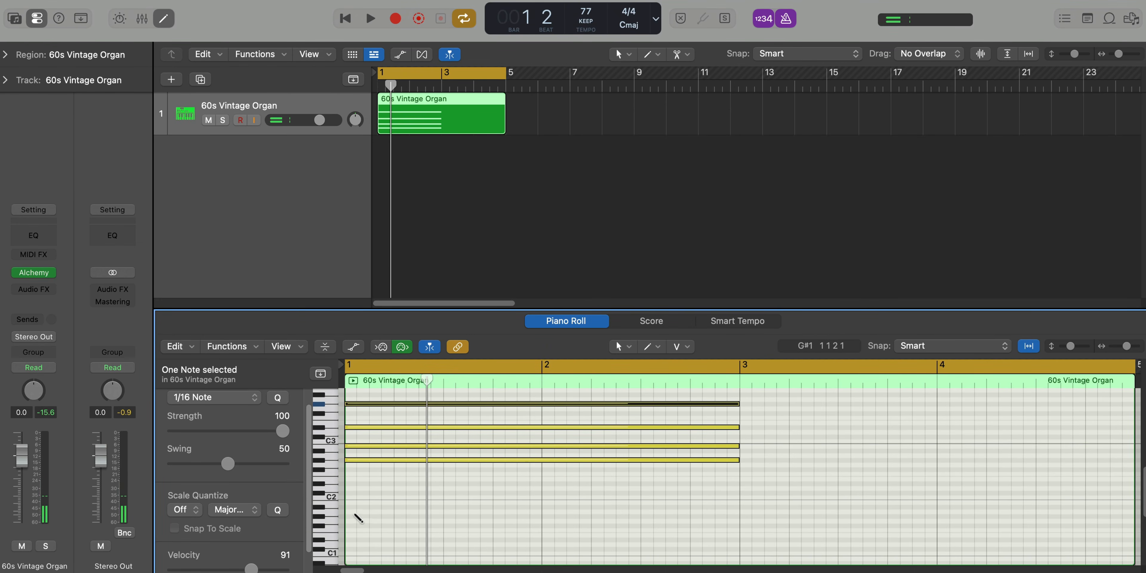
{"action": "left_click_drag", "start_coordinate": [358, 518], "coordinate": [360, 518]}
{"action": "key", "text": "space"}
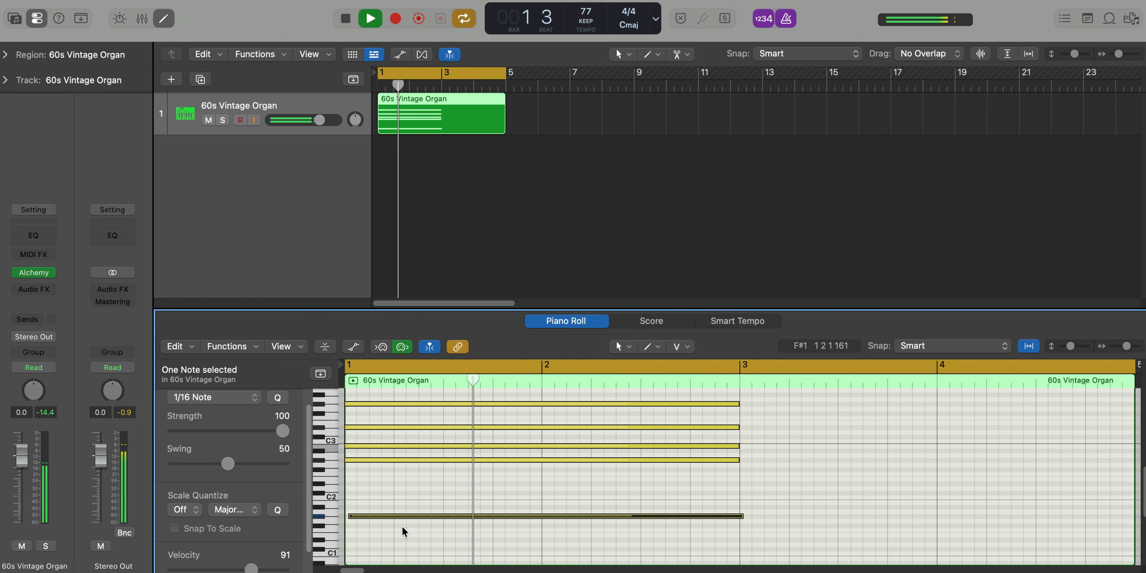
{"action": "key", "text": "space"}
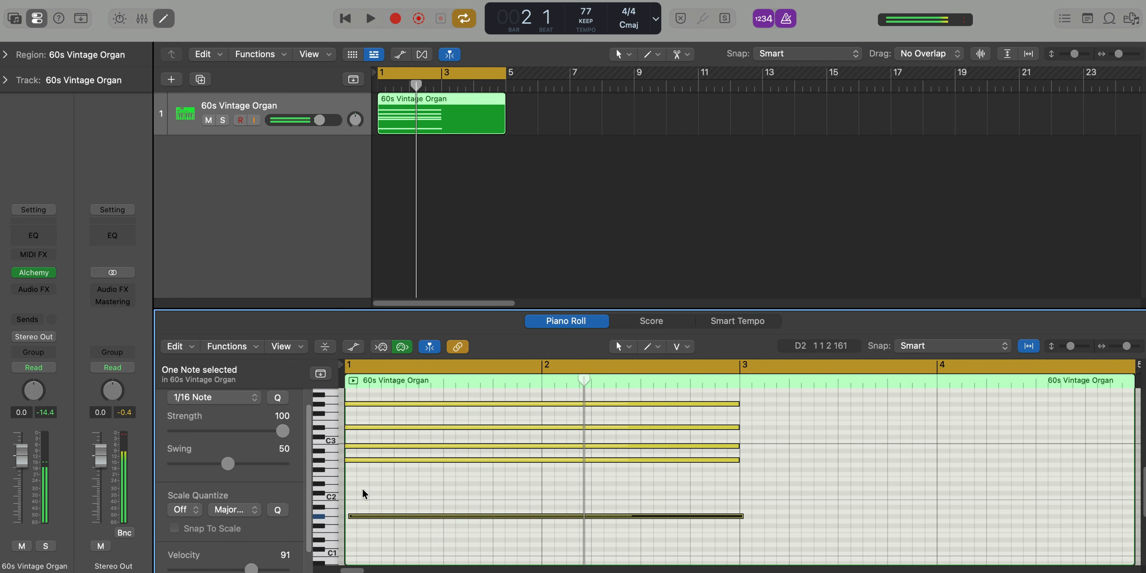
Complete the G#m chord with a D#2 note and quantize all six notes to 1/8 Note
{"action": "left_click", "coordinate": [351, 484]}
{"action": "key", "text": "space"}
{"action": "key", "text": "super+a"}
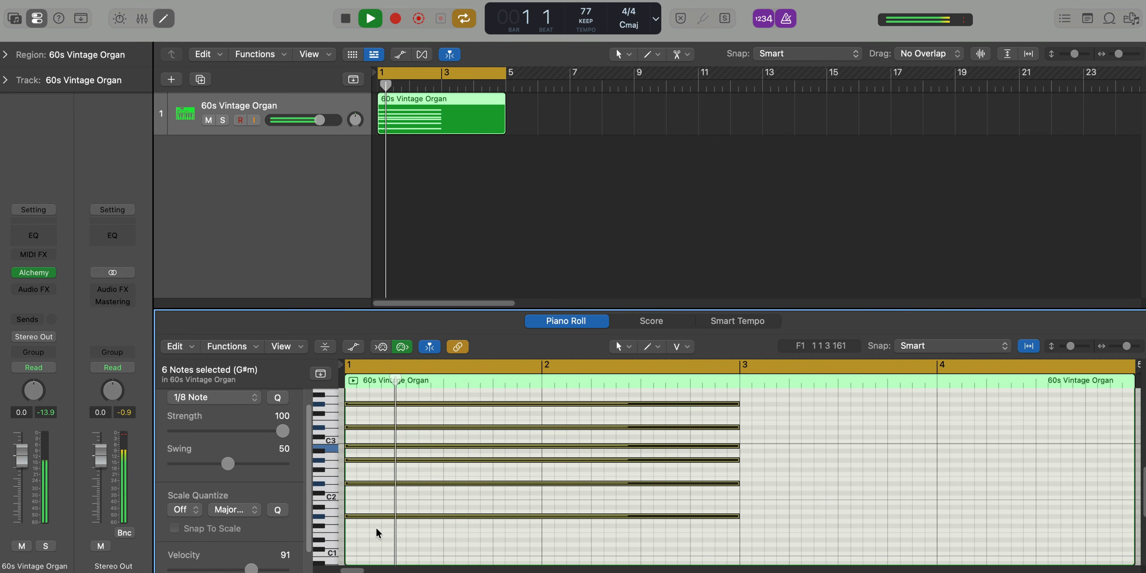
{"action": "left_click_drag", "start_coordinate": [379, 527], "coordinate": [386, 384]}
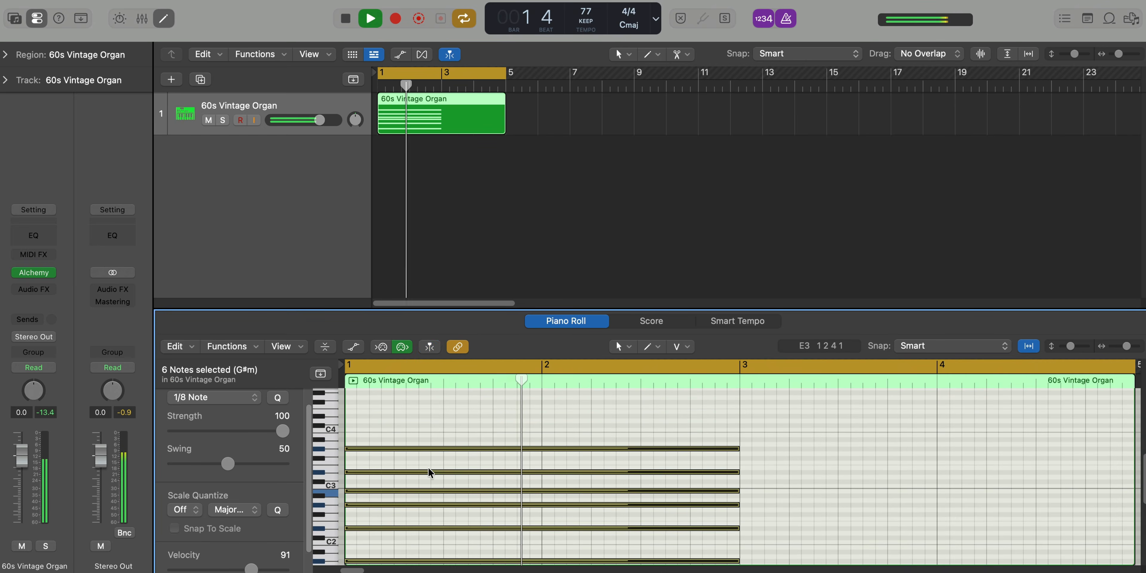
Add a C#2 note from bar 3 to bar 5 and copy it one octave higher
{"action": "scroll", "coordinate": [429, 469], "scroll_direction": "down", "scroll_amount": 3}
{"action": "scroll", "coordinate": [429, 469], "scroll_direction": "down", "scroll_amount": 3}
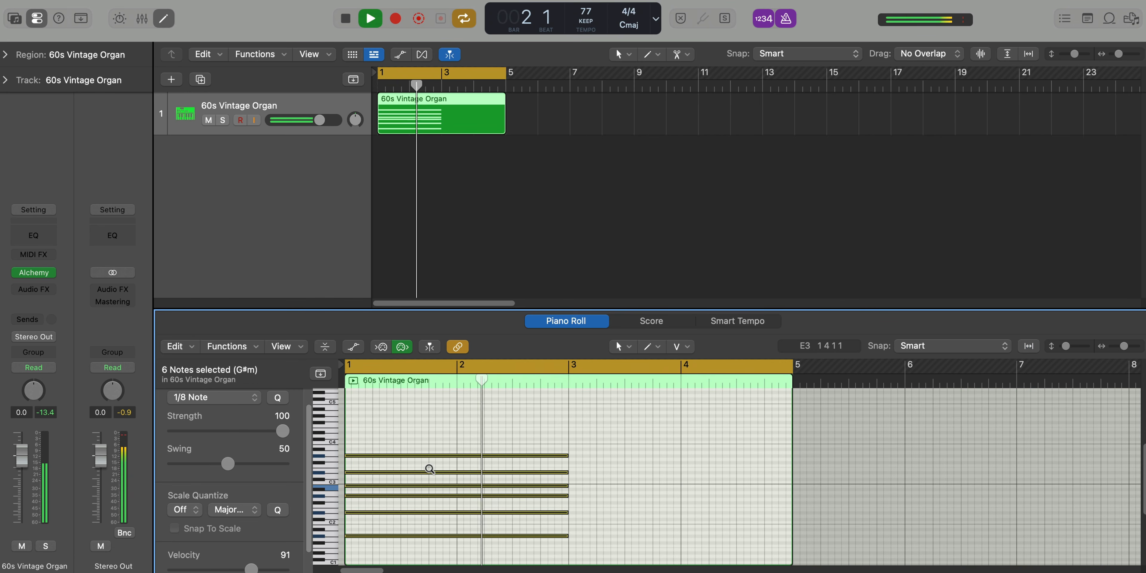
{"action": "scroll", "coordinate": [517, 522], "scroll_direction": "right", "scroll_amount": 2}
{"action": "left_click", "coordinate": [520, 519]}
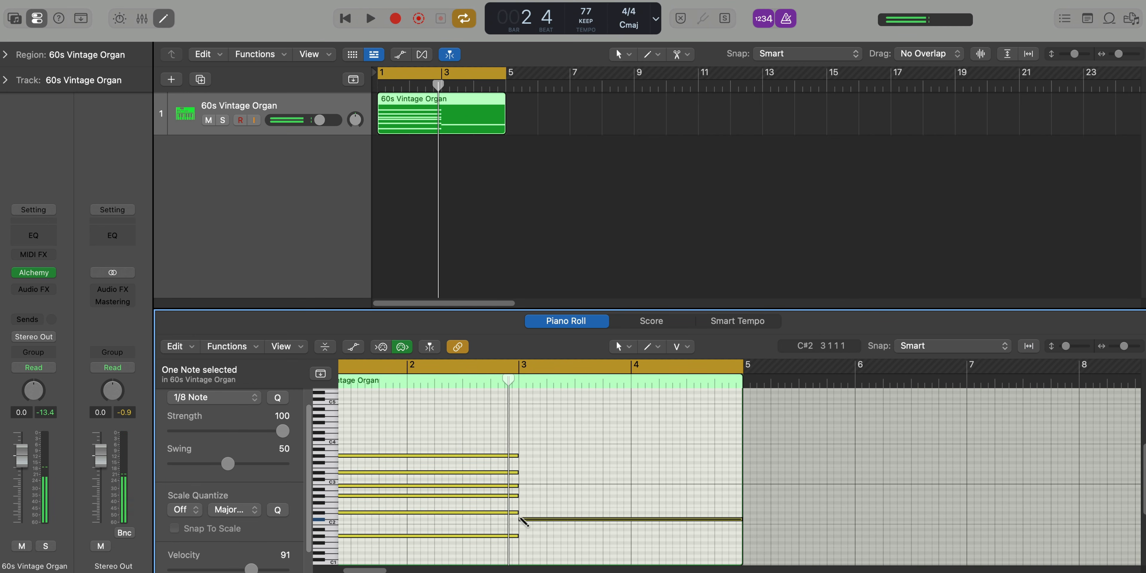
{"action": "left_click_drag", "start_coordinate": [529, 522], "coordinate": [530, 478]}
{"action": "key", "text": "space"}
{"action": "scroll", "coordinate": [547, 499], "scroll_direction": "down", "scroll_amount": 3}
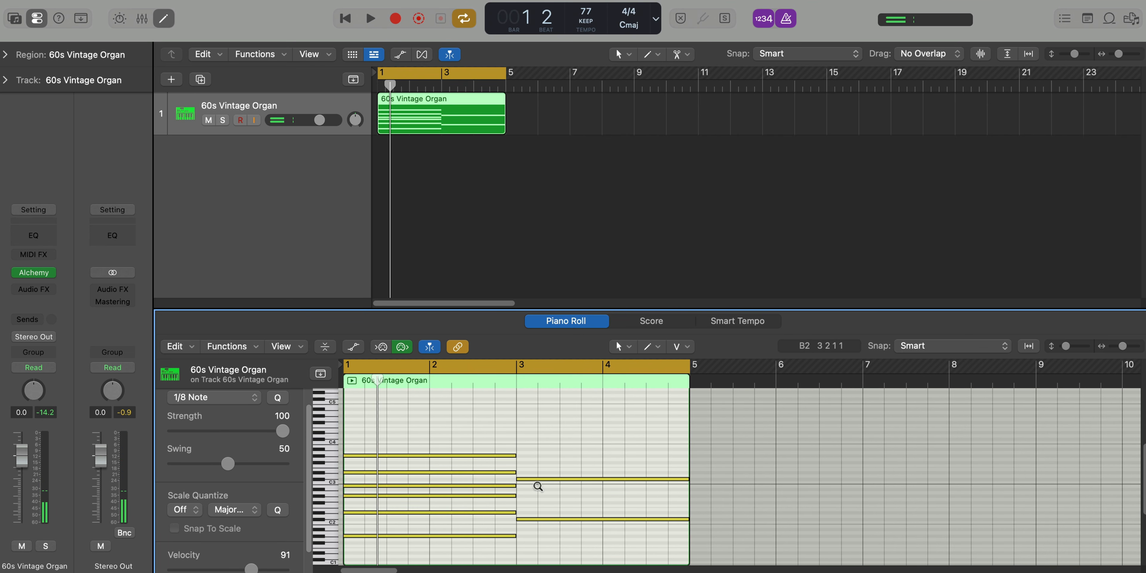
Add E3 and G#3 above the C# notes in bars 3 and 4 to form a C#m chord, and play from the start
{"action": "left_click", "coordinate": [539, 484], "text": "ctrl+alt"}
{"action": "left_click_drag", "start_coordinate": [529, 483], "coordinate": [527, 449]}
{"action": "left_click_drag", "start_coordinate": [527, 436], "coordinate": [553, 556]}
{"action": "key", "text": "space"}
{"action": "key", "text": "super+Left"}
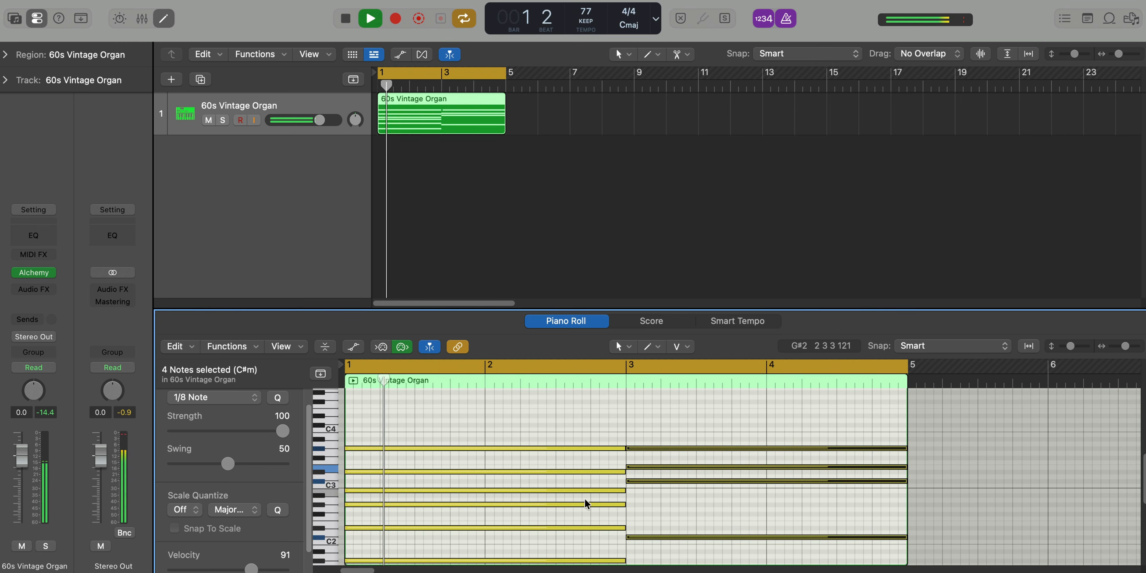
Add a C#1 bass note beneath the C#m chord from bar 3 to bar 5, and switch off the metronome
{"action": "scroll", "coordinate": [648, 508], "scroll_direction": "down", "scroll_amount": 5}
{"action": "left_click", "coordinate": [628, 465], "text": "super"}
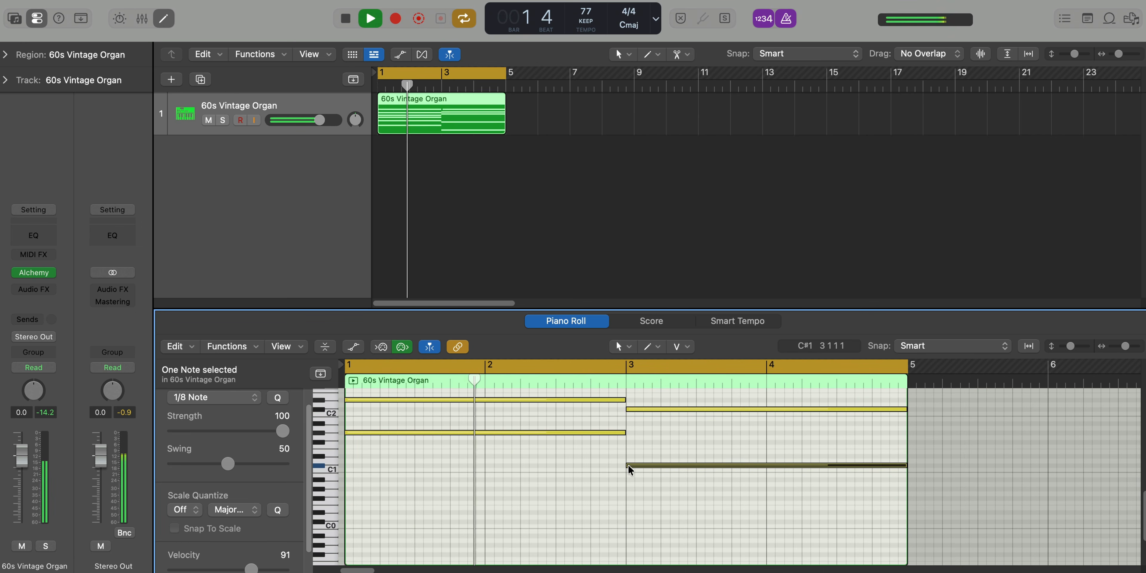
{"action": "key", "text": "super+Left"}
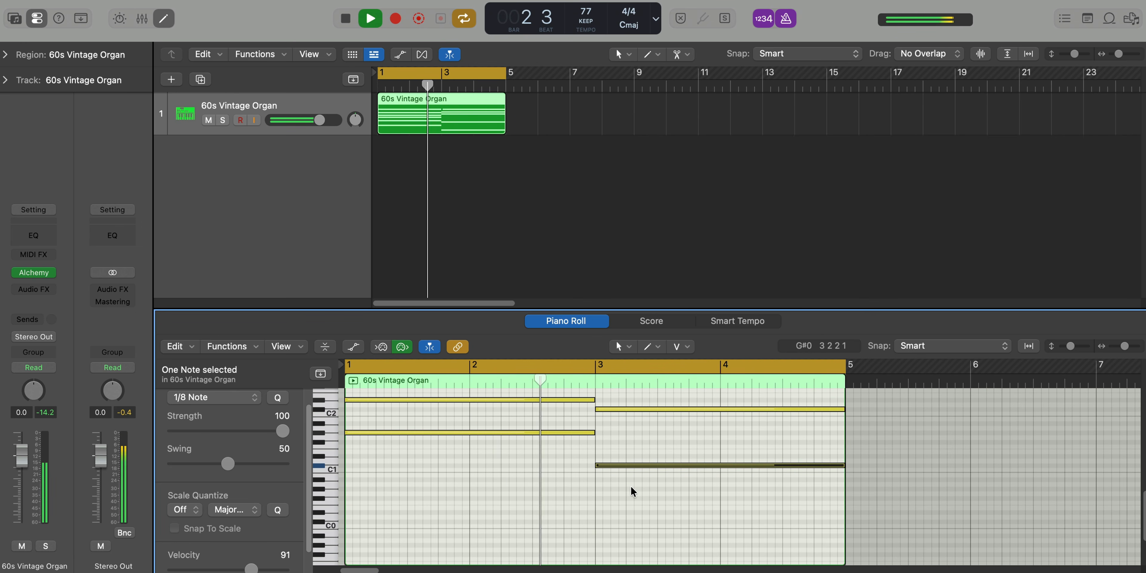
{"action": "scroll", "coordinate": [614, 462], "scroll_direction": "up", "scroll_amount": 3}
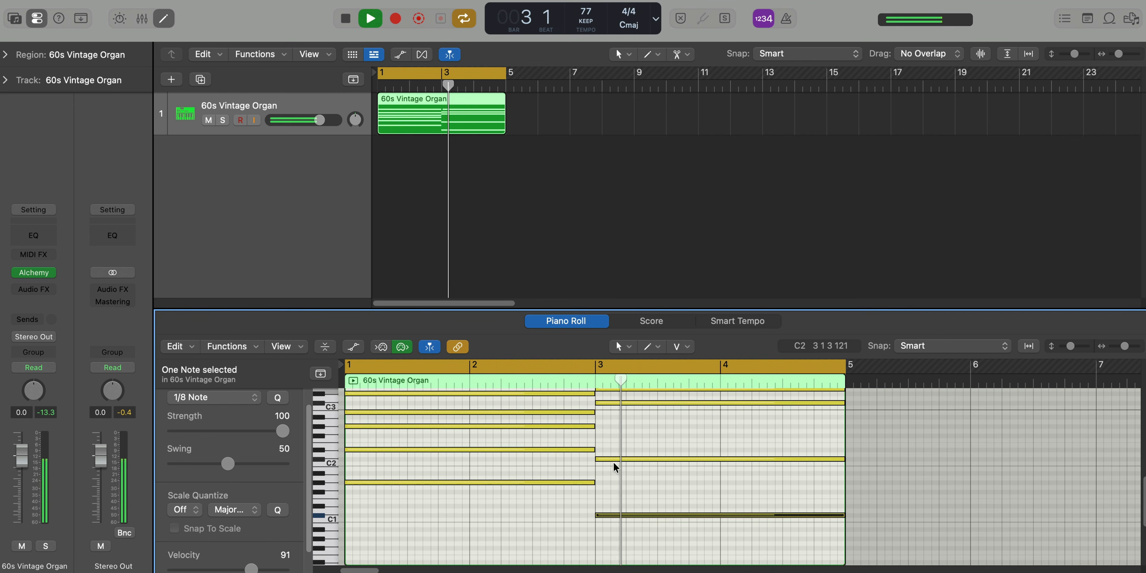
{"action": "left_click", "coordinate": [615, 464], "text": "ctrl+alt"}
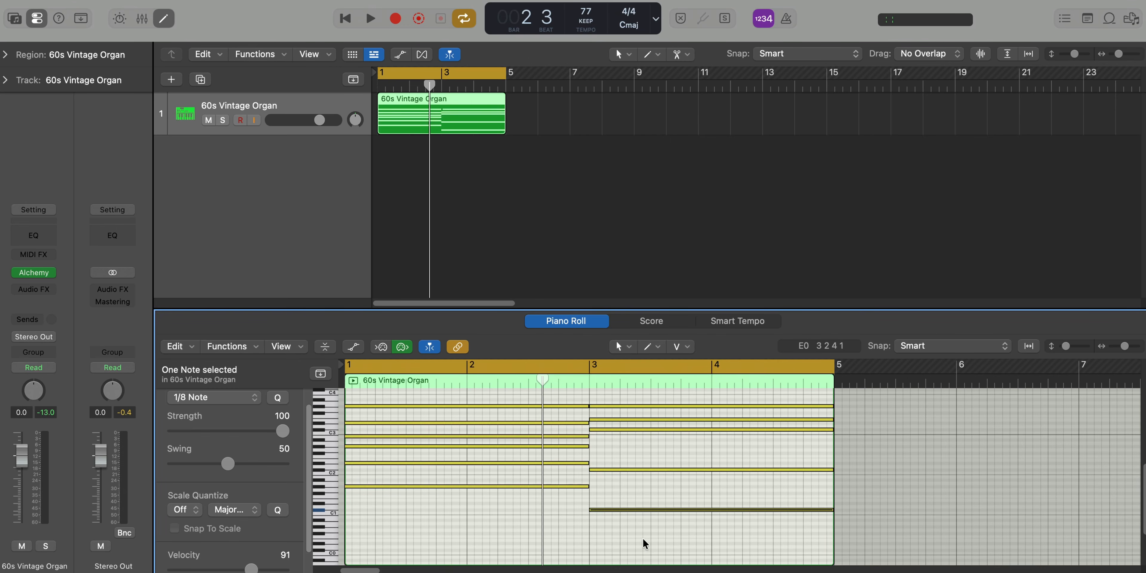
Apply the Random Velocity MIDI transform to all notes of both chords with a range of 40 to 100, and close the Transform window
{"action": "left_click_drag", "start_coordinate": [642, 538], "coordinate": [503, 430]}
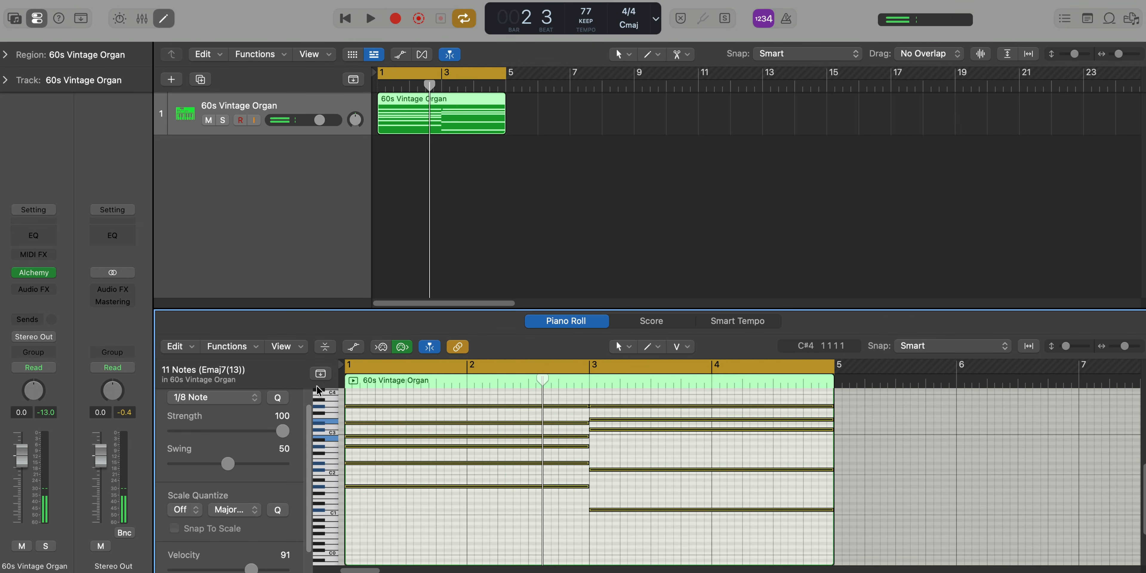
{"action": "left_click", "coordinate": [229, 347]}
{"action": "mouse_move", "coordinate": [294, 503]}
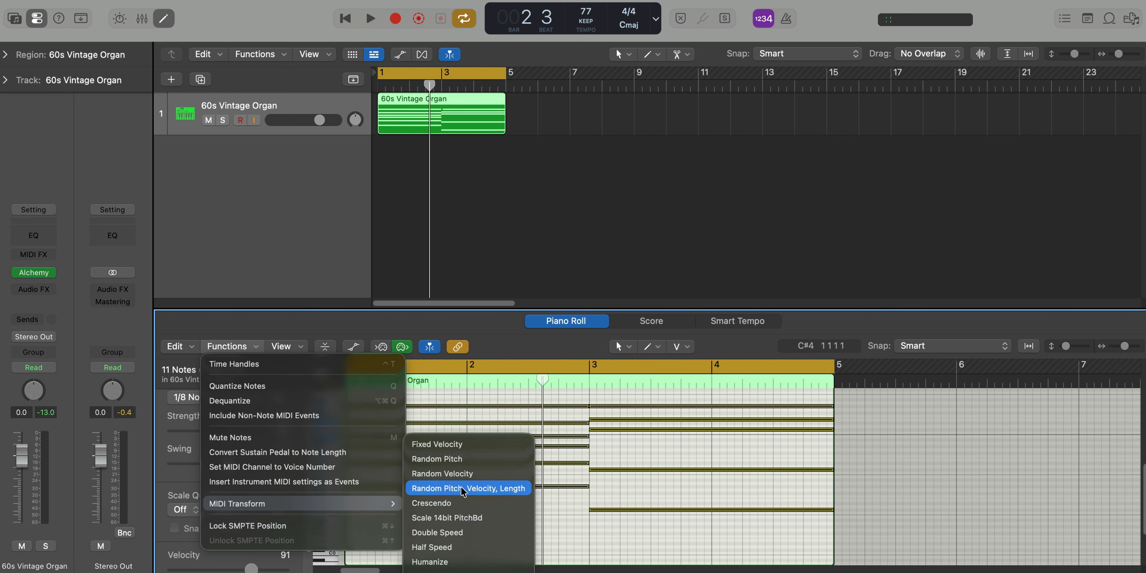
{"action": "left_click", "coordinate": [504, 484]}
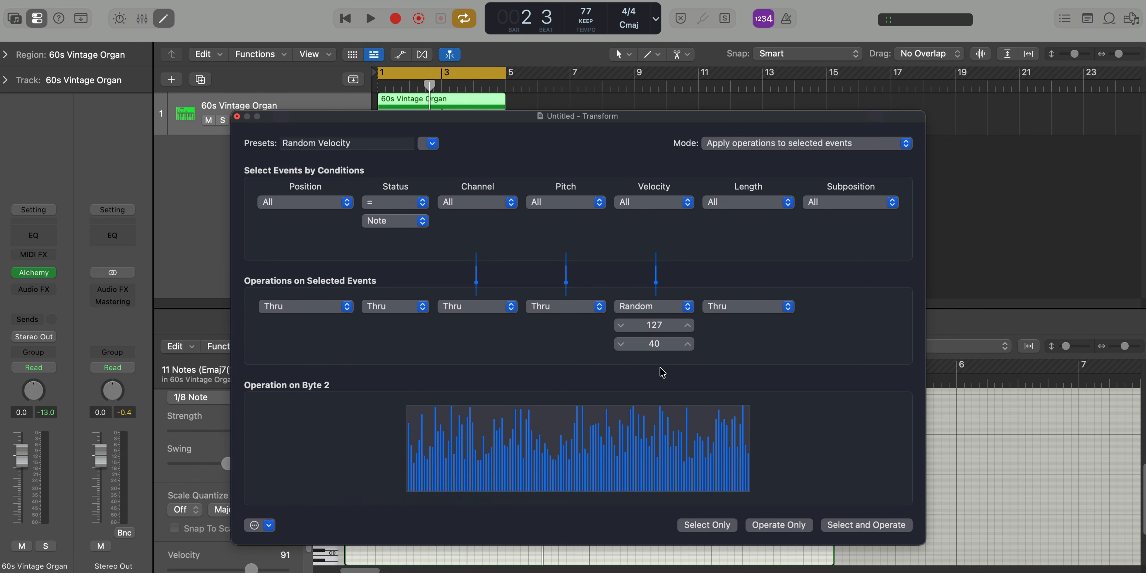
{"action": "mouse_move", "coordinate": [657, 332]}
{"action": "left_mouse_down"}
{"action": "mouse_move", "coordinate": [657, 343]}
{"action": "mouse_move", "coordinate": [656, 329]}
{"action": "left_mouse_up"}
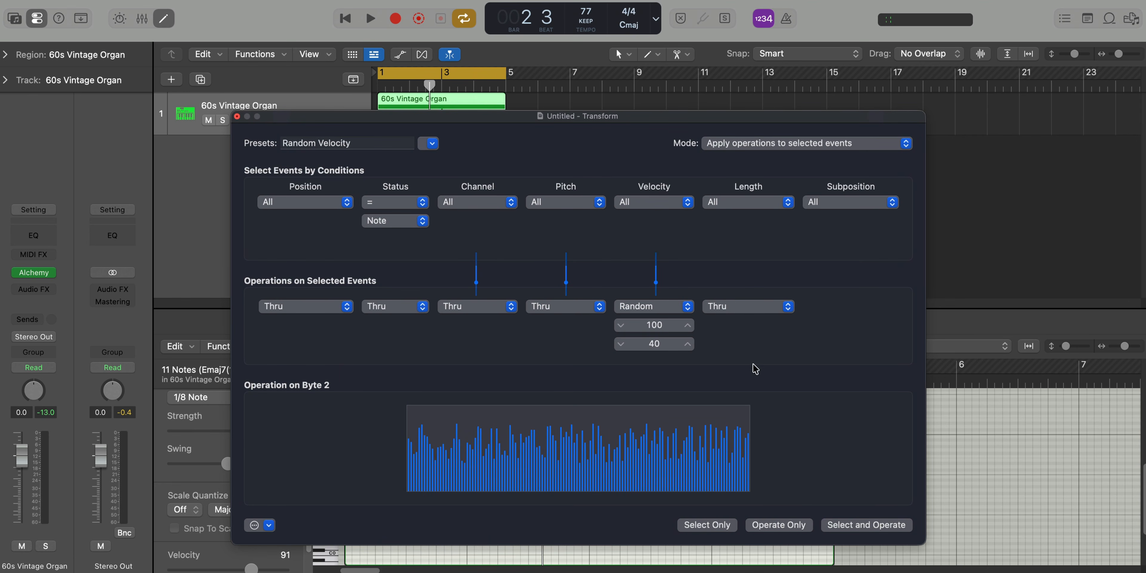
{"action": "left_click", "coordinate": [854, 525]}
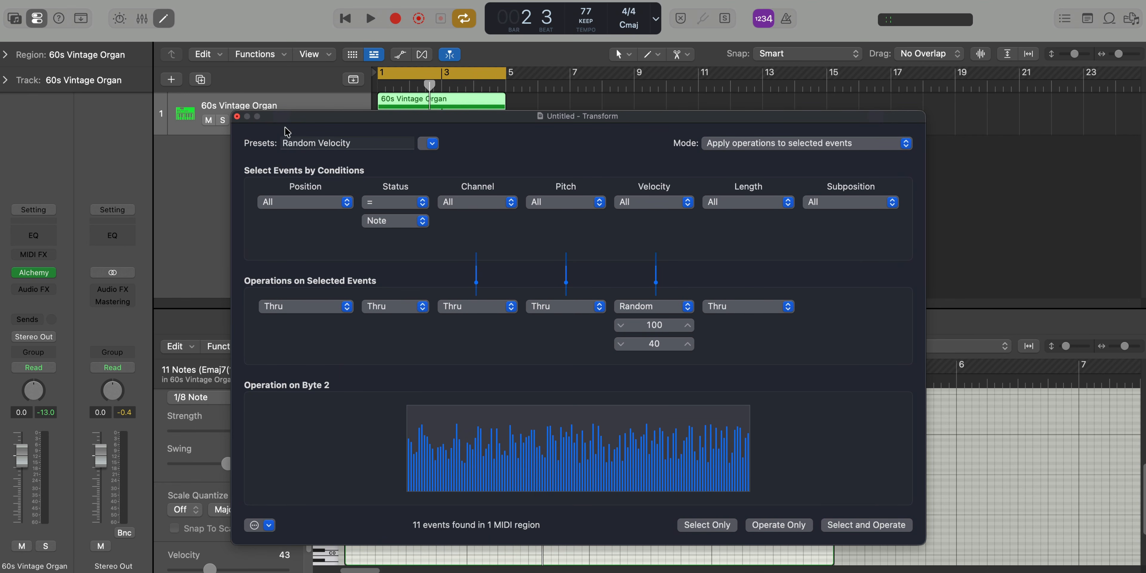
{"action": "left_click_drag", "start_coordinate": [285, 120], "coordinate": [636, 119]}
{"action": "left_click", "coordinate": [452, 451]}
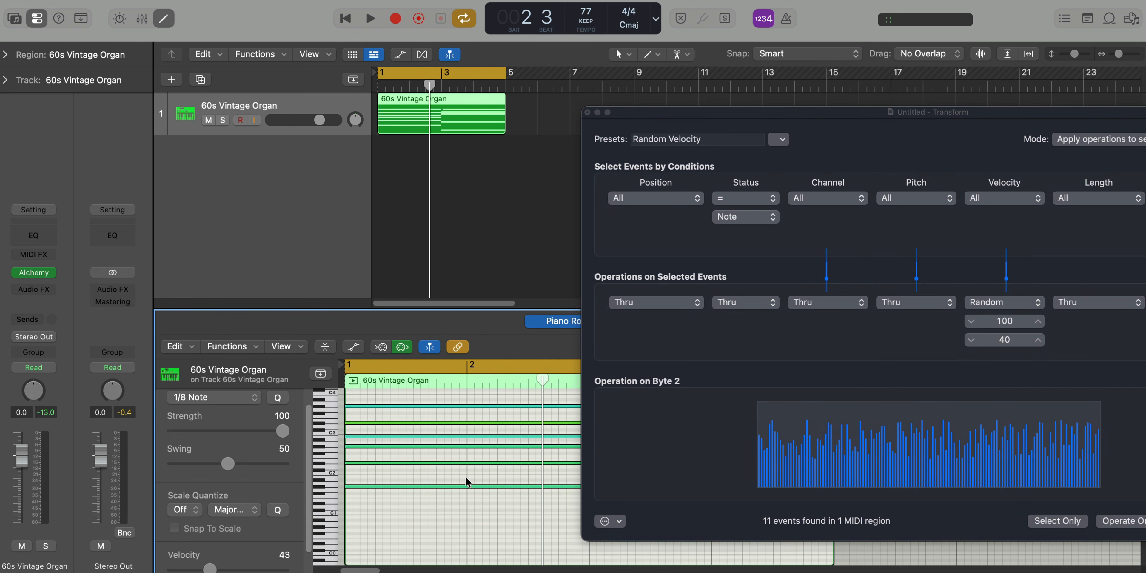
{"action": "left_click", "coordinate": [587, 112]}
Raise Alchemy's master volume to -4.7 dB while the chords play, and close the instrument window
{"action": "key", "text": "space"}
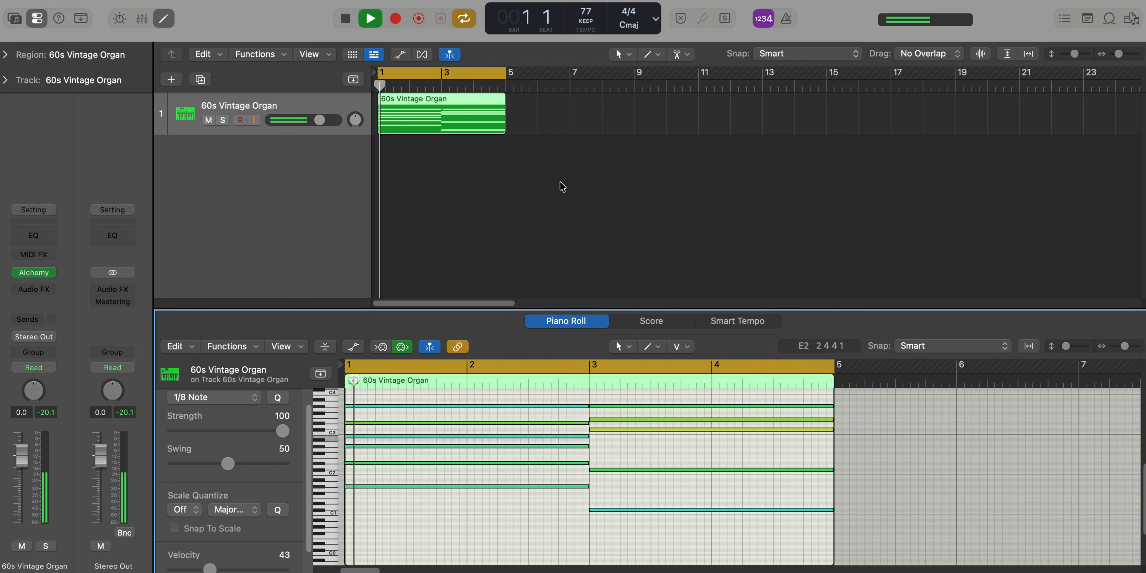
{"action": "left_click", "coordinate": [34, 273]}
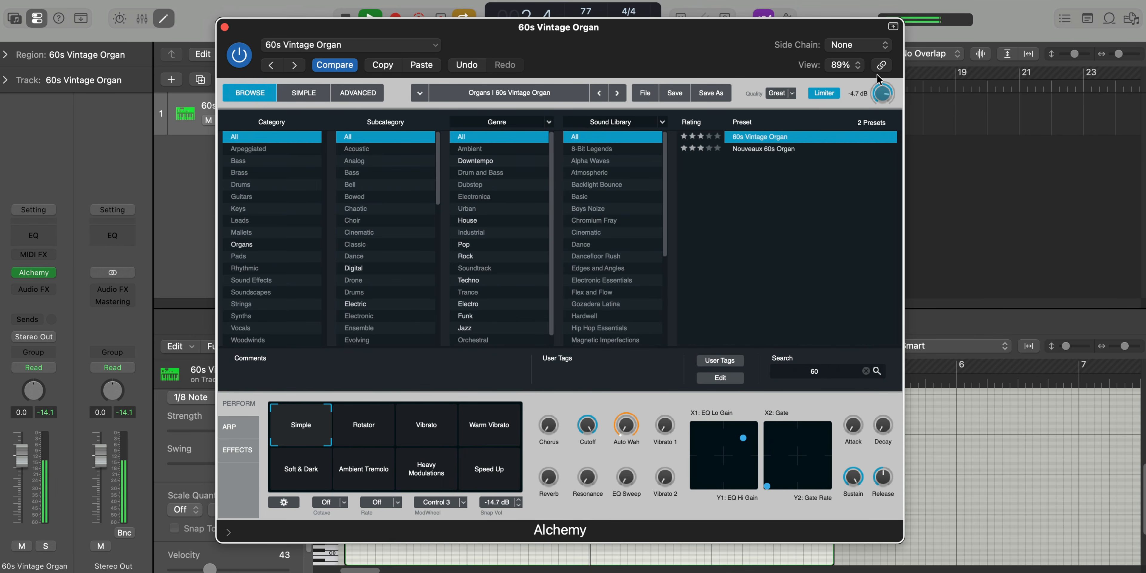
{"action": "left_click", "coordinate": [225, 27]}
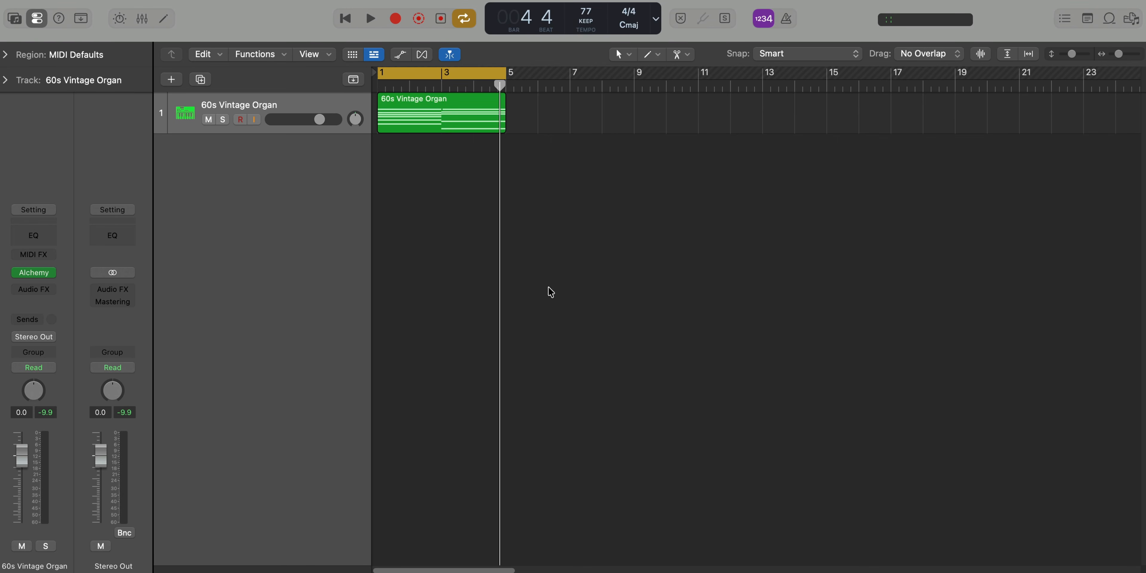
Insert the Rotor Cabinet modulation effect on the 60s Vintage Organ track
{"action": "left_click", "coordinate": [59, 295]}
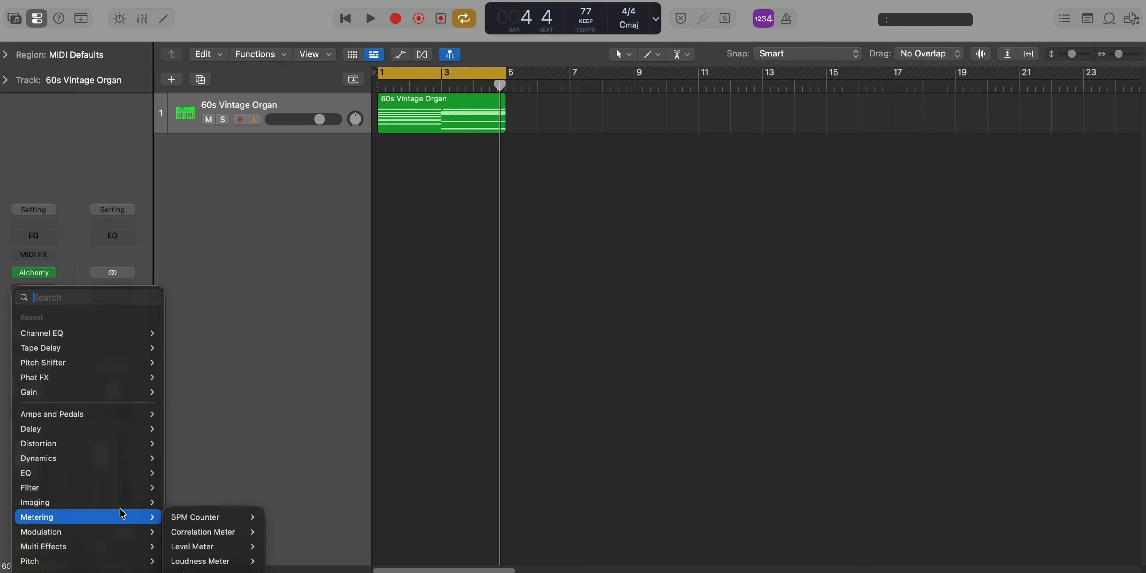
{"action": "mouse_move", "coordinate": [92, 532]}
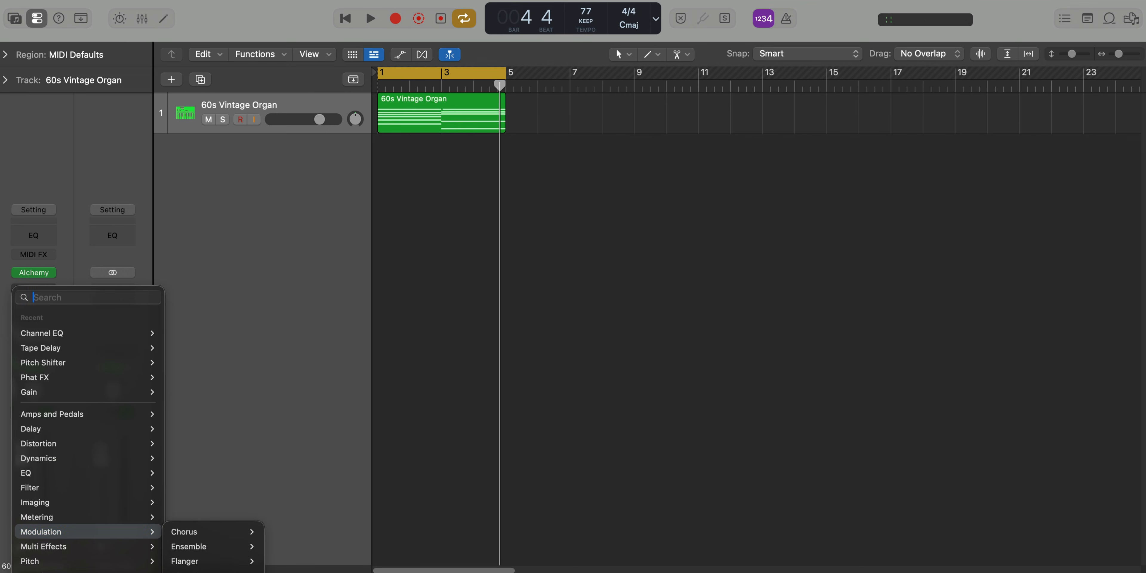
{"action": "left_click", "coordinate": [201, 572]}
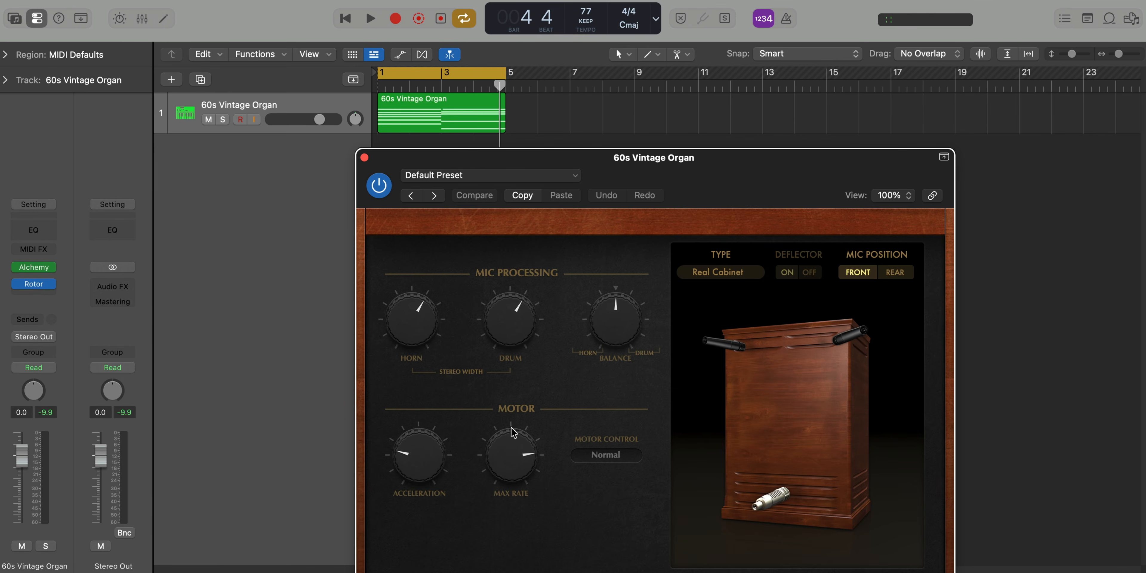
{"action": "left_click_drag", "start_coordinate": [683, 199], "coordinate": [637, 75]}
Load the Gig Rig preset in Rotor Cabinet, audition the organ chords with it, and close the plug-in window
{"action": "left_click", "coordinate": [439, 51]}
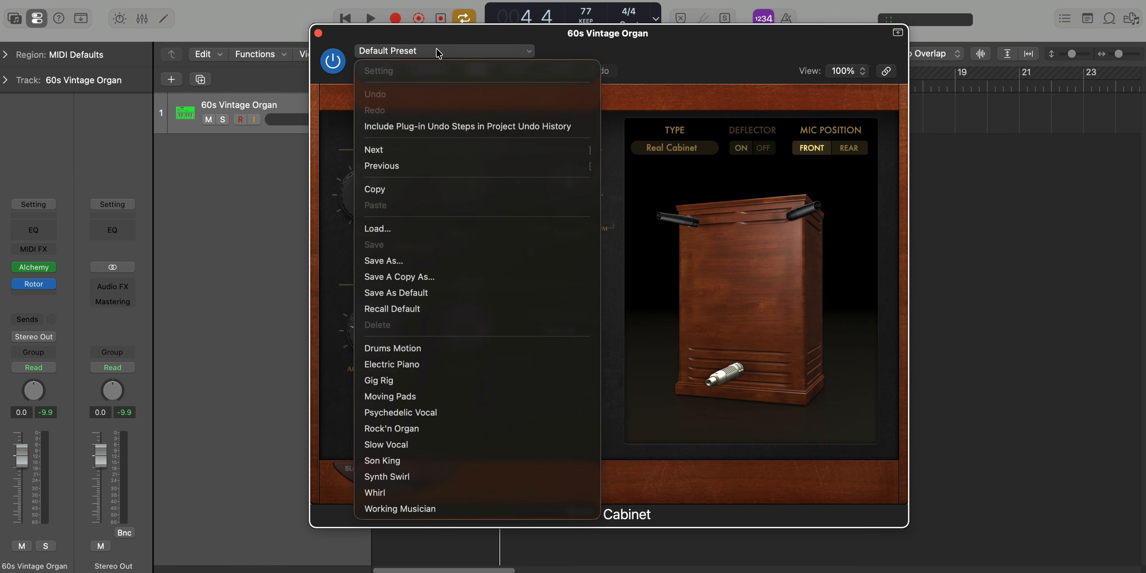
{"action": "left_click", "coordinate": [438, 380]}
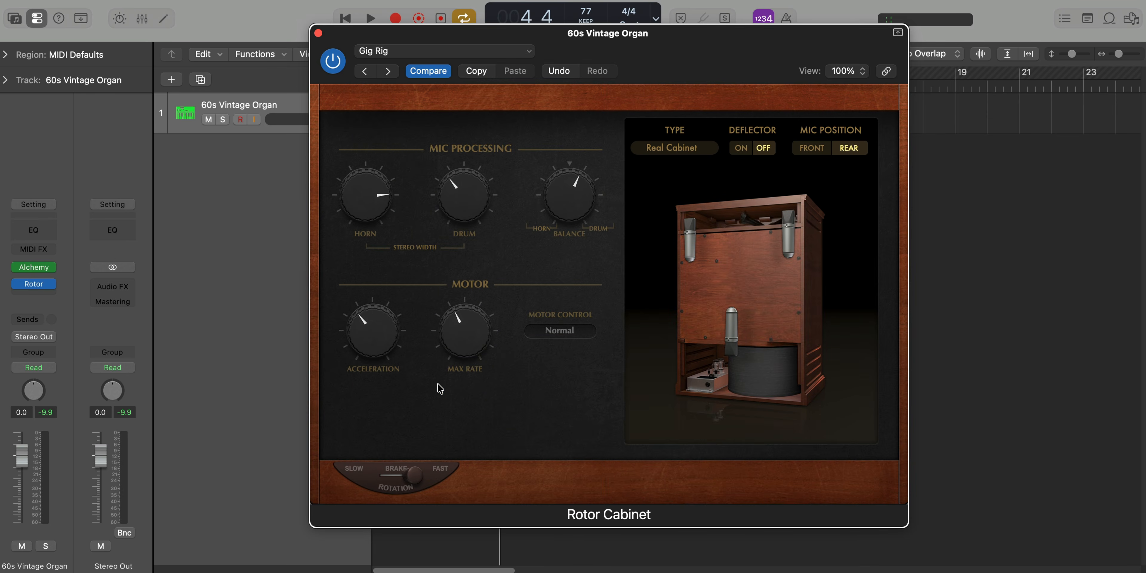
{"action": "key", "text": "space"}
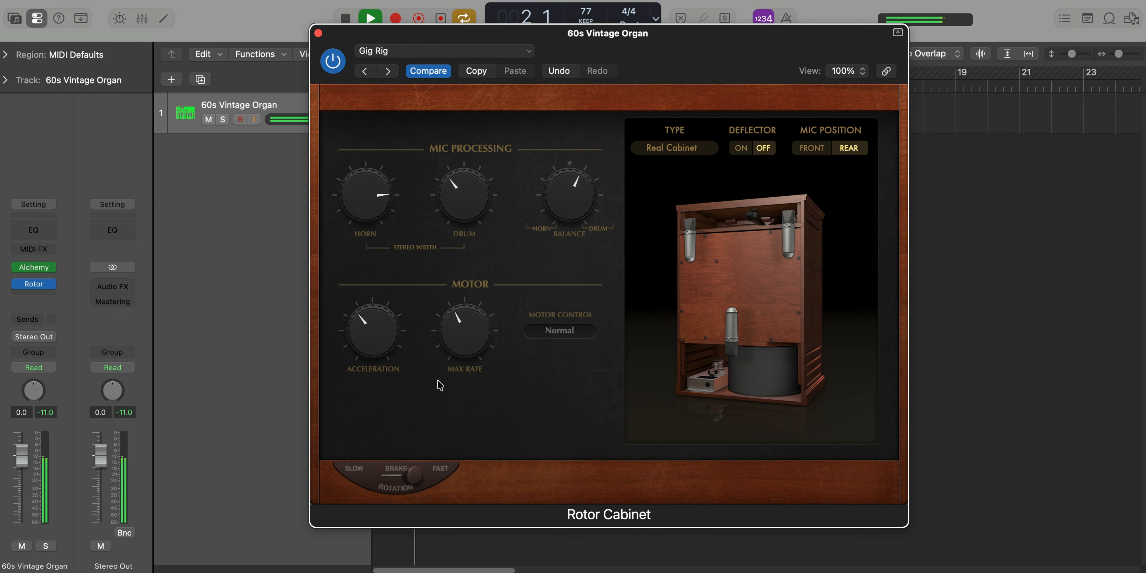
{"action": "key", "text": "super+w"}
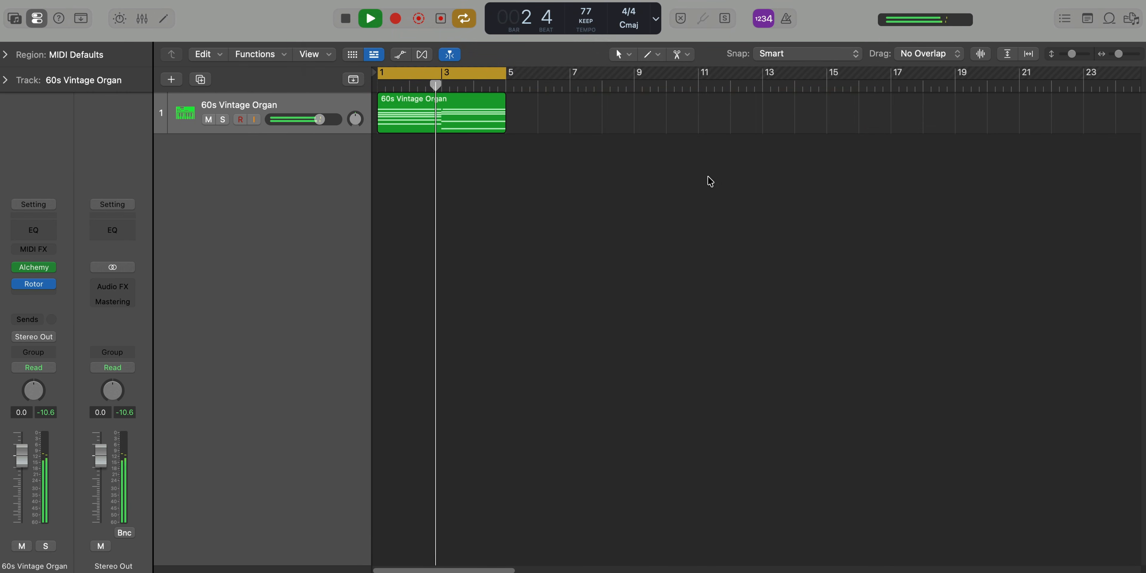
{"action": "scroll", "coordinate": [650, 204], "scroll_direction": "up", "scroll_amount": 2}
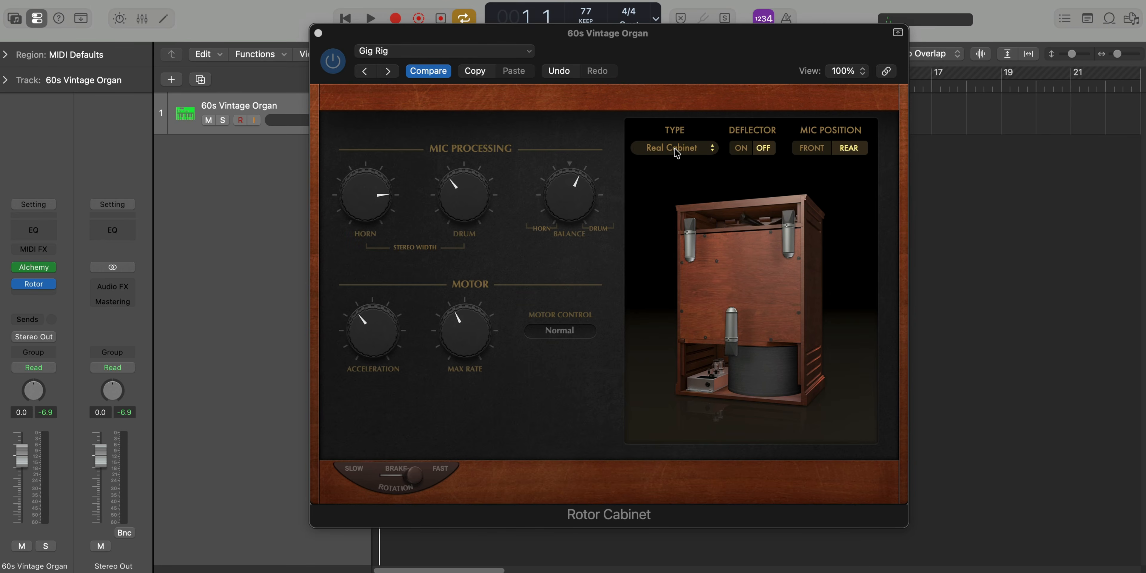
Set the Rotor Cabinet type to Wood, audition the organ loop with it, and close the plug-in window
{"action": "left_click", "coordinate": [676, 153]}
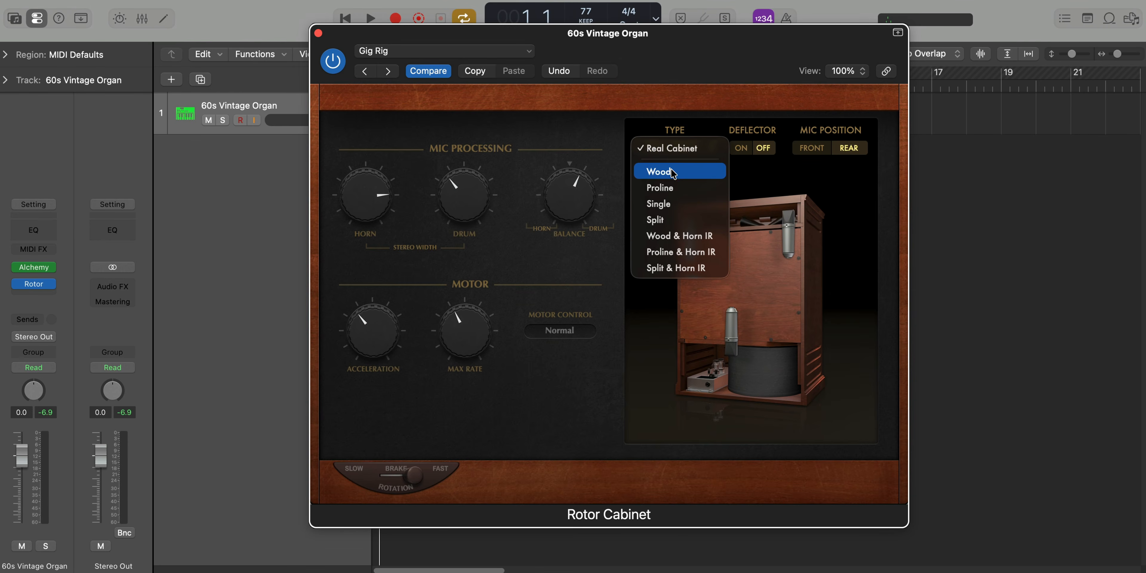
{"action": "left_click", "coordinate": [672, 172]}
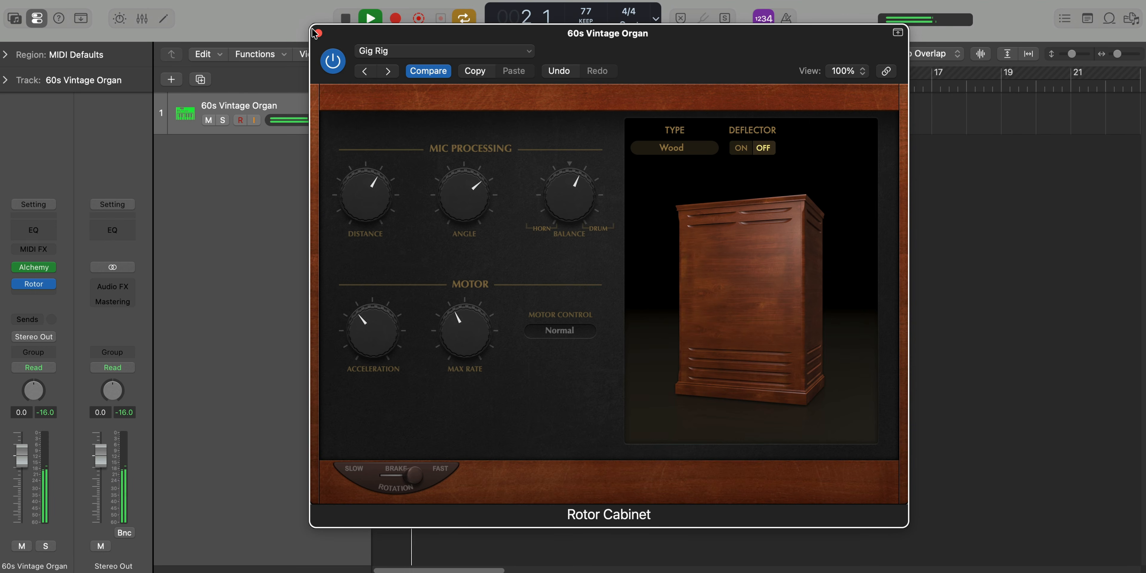
{"action": "left_click", "coordinate": [318, 34]}
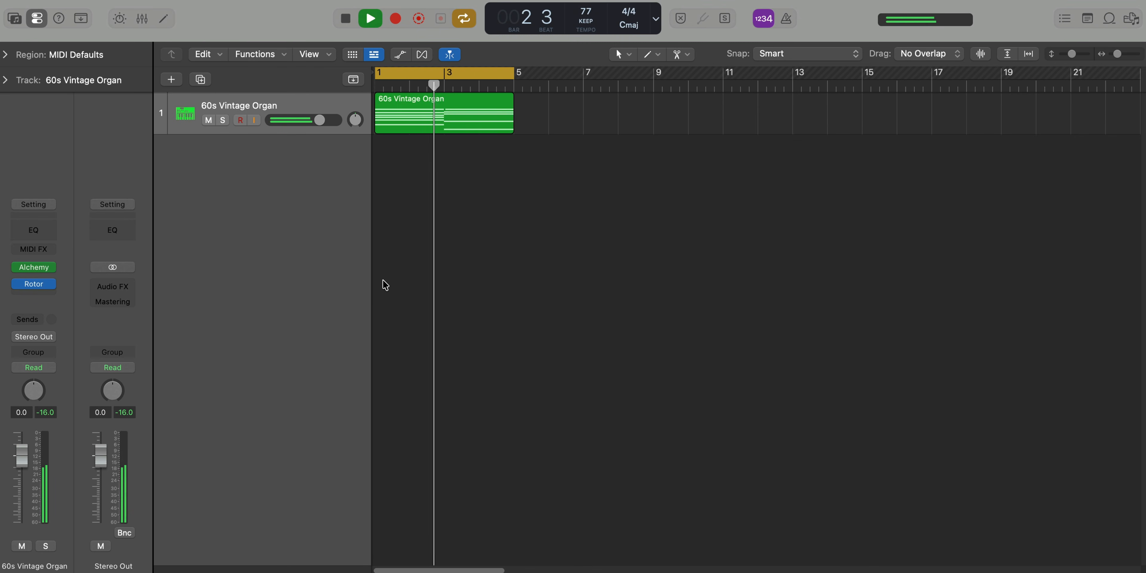
Raise Alchemy's master volume to -3.72 dB while the loop plays, and close the instrument window
{"action": "scroll", "coordinate": [383, 280], "scroll_direction": "up", "scroll_amount": 3}
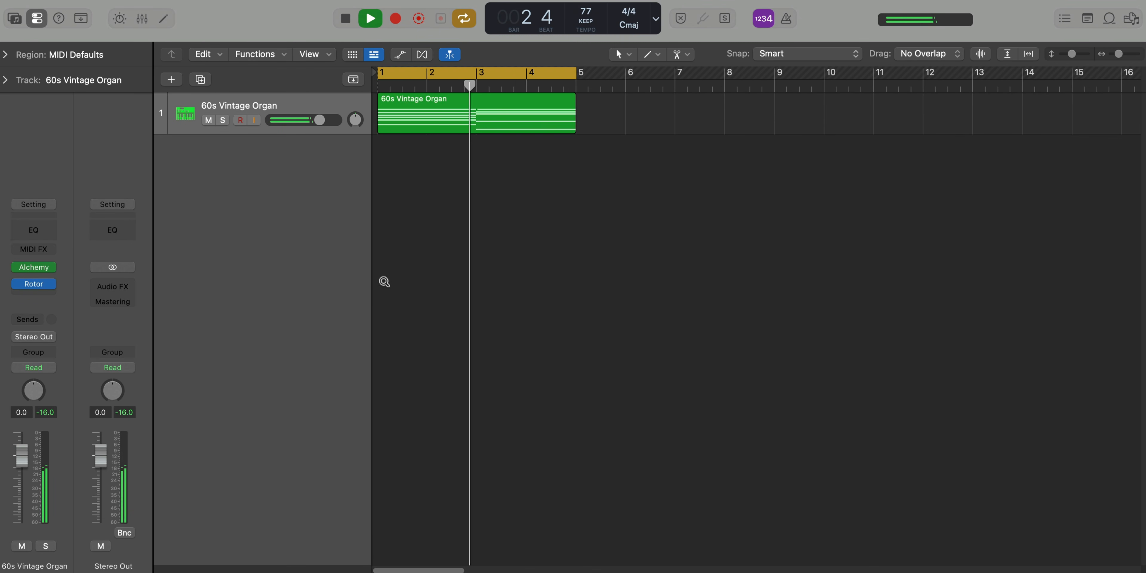
{"action": "left_click", "coordinate": [48, 267]}
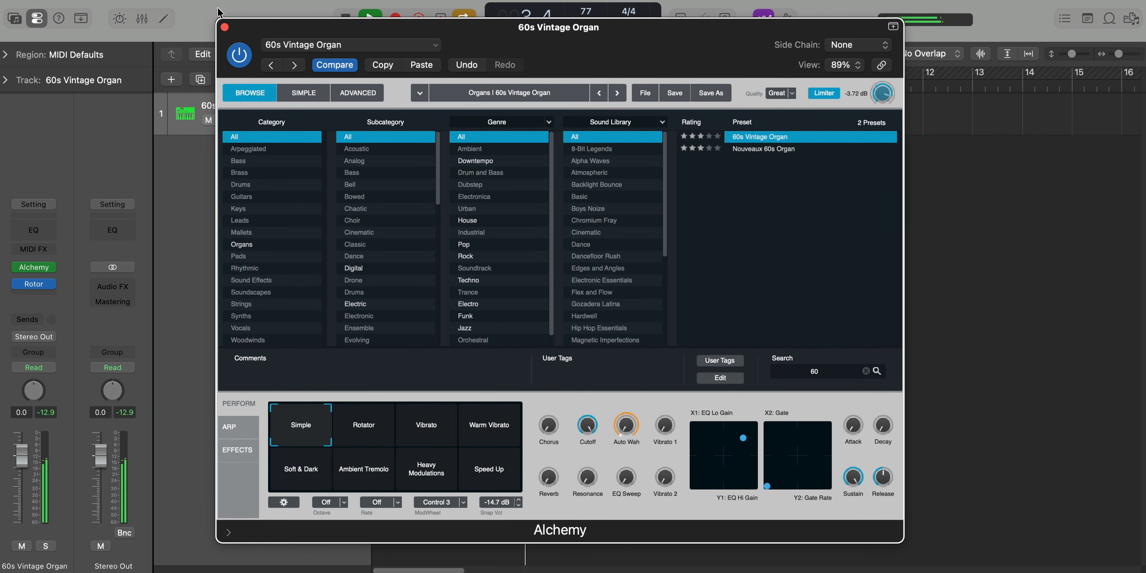
{"action": "left_click", "coordinate": [225, 27]}
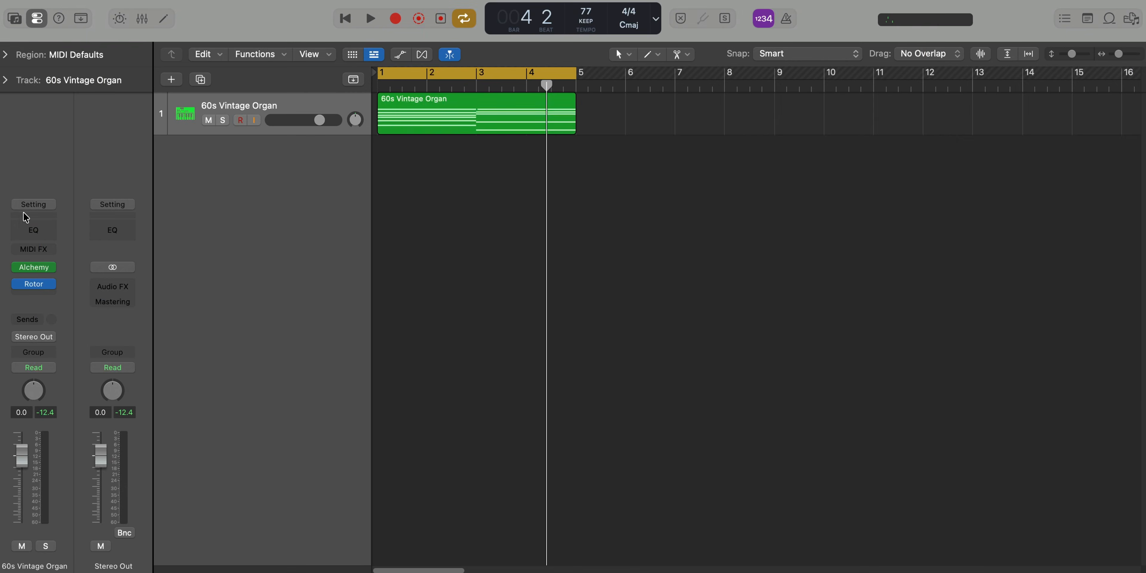
Add a Channel EQ to the 60s Vintage Organ track and load the Refresh Rhodes preset from the keyboard presets
{"action": "left_click", "coordinate": [24, 222]}
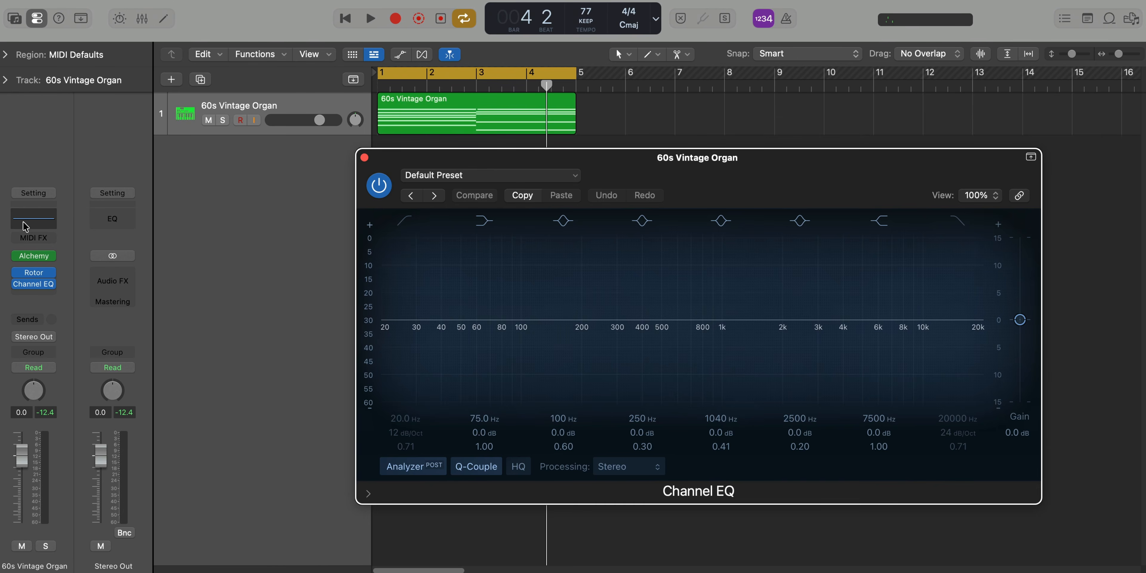
{"action": "left_click", "coordinate": [478, 175]}
{"action": "mouse_move", "coordinate": [504, 489]}
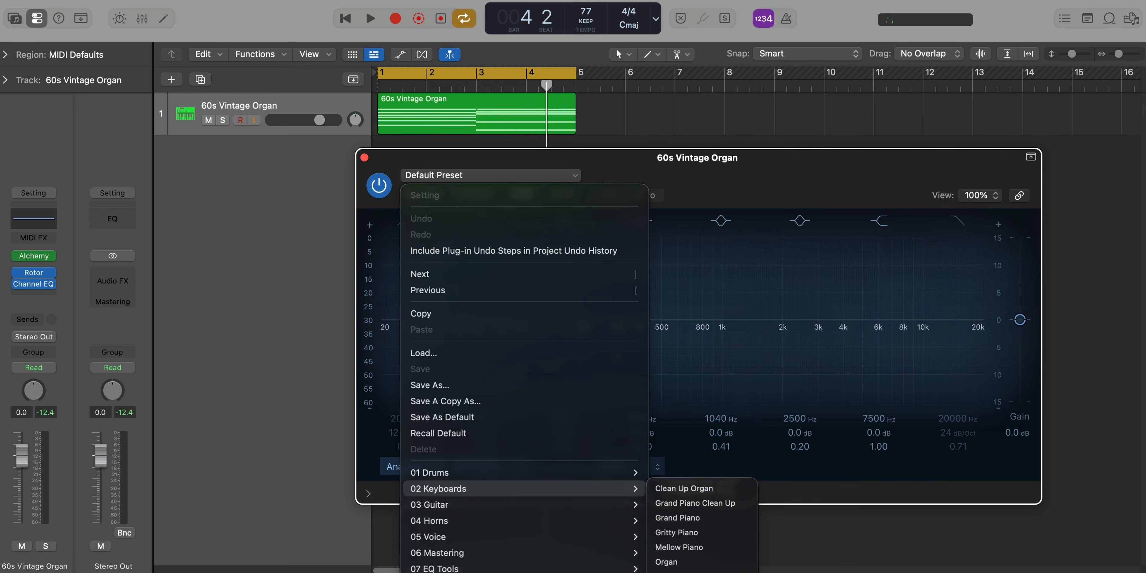
{"action": "left_click", "coordinate": [676, 569]}
Lower the Channel EQ's high cut to 1790 Hz with a Q of 0.83, and compare the playing loop with the EQ bypassed and enabled
{"action": "key", "text": "space"}
{"action": "left_click_drag", "start_coordinate": [713, 179], "coordinate": [539, 107]}
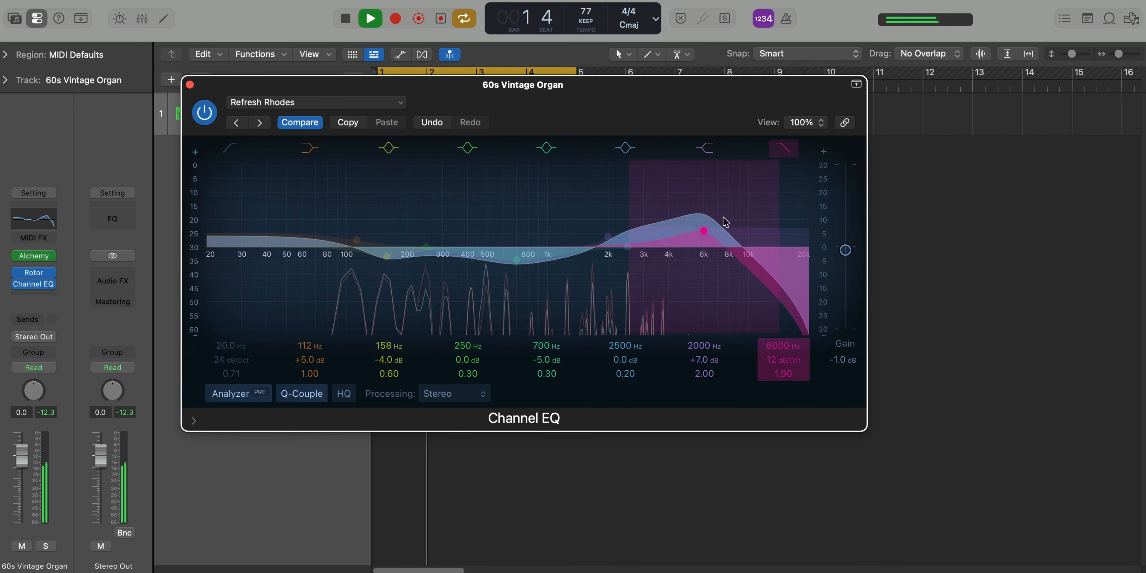
{"action": "left_click_drag", "start_coordinate": [778, 347], "coordinate": [778, 450]}
{"action": "left_click_drag", "start_coordinate": [780, 372], "coordinate": [779, 401]}
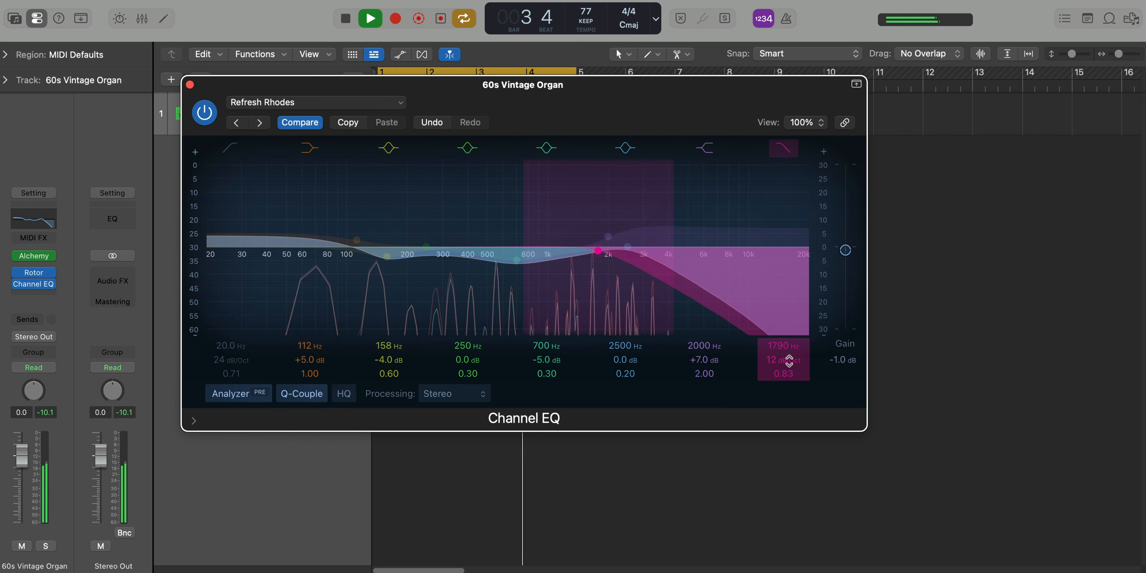
{"action": "left_click", "coordinate": [203, 111]}
{"action": "left_click", "coordinate": [202, 111]}
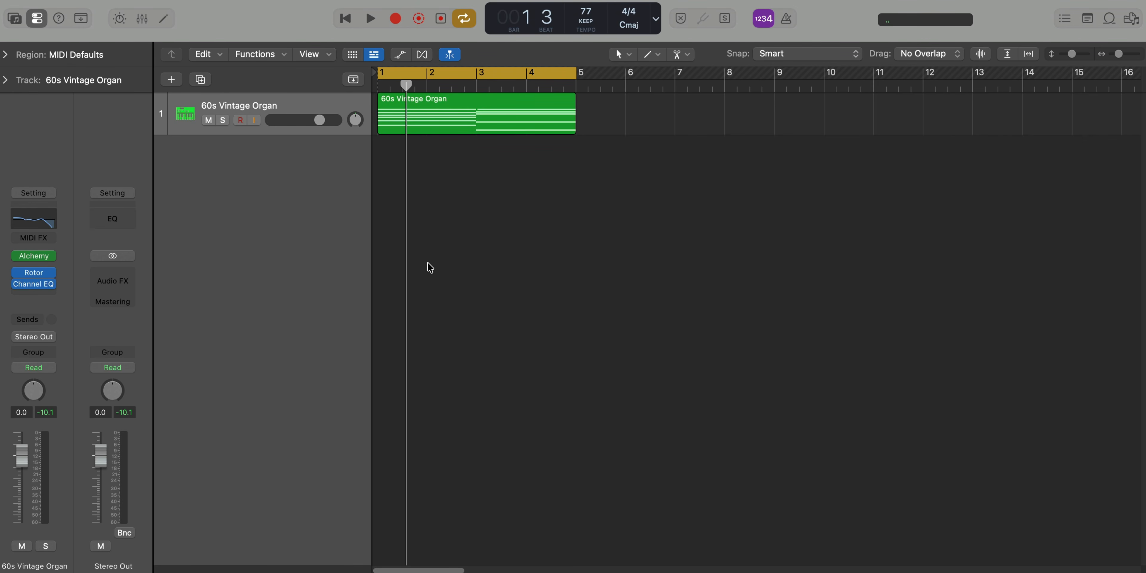
Insert the Tape Delay and Chorus effects on the 60s Vintage Organ track, with Chorus on the Guitar Summer preset
{"action": "key", "text": "ctrl+shift+e"}
{"action": "type", "text": "ta"}
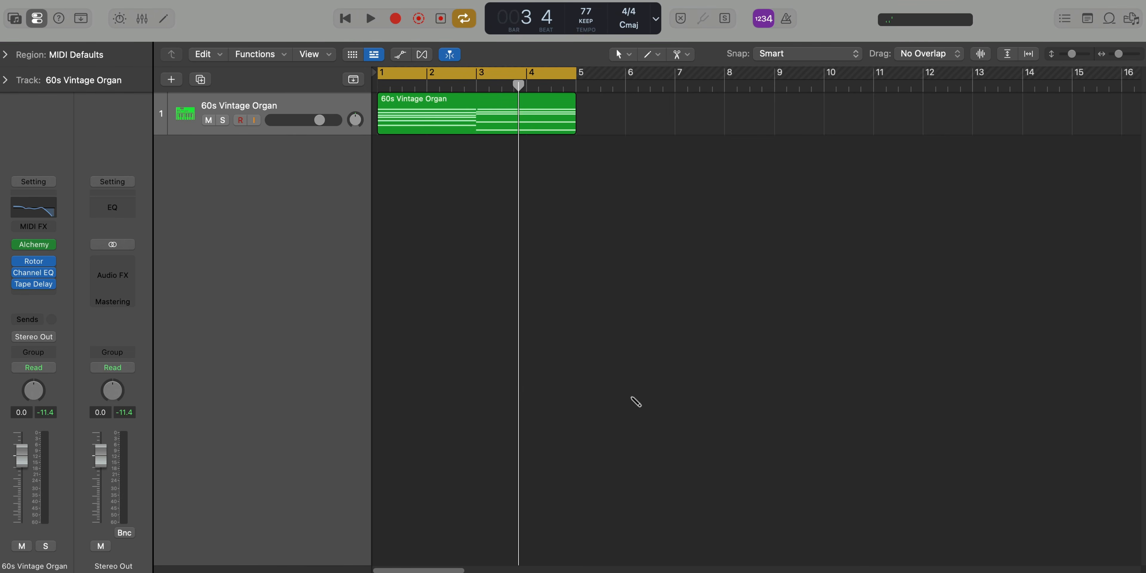
{"action": "type", "text": "ch"}
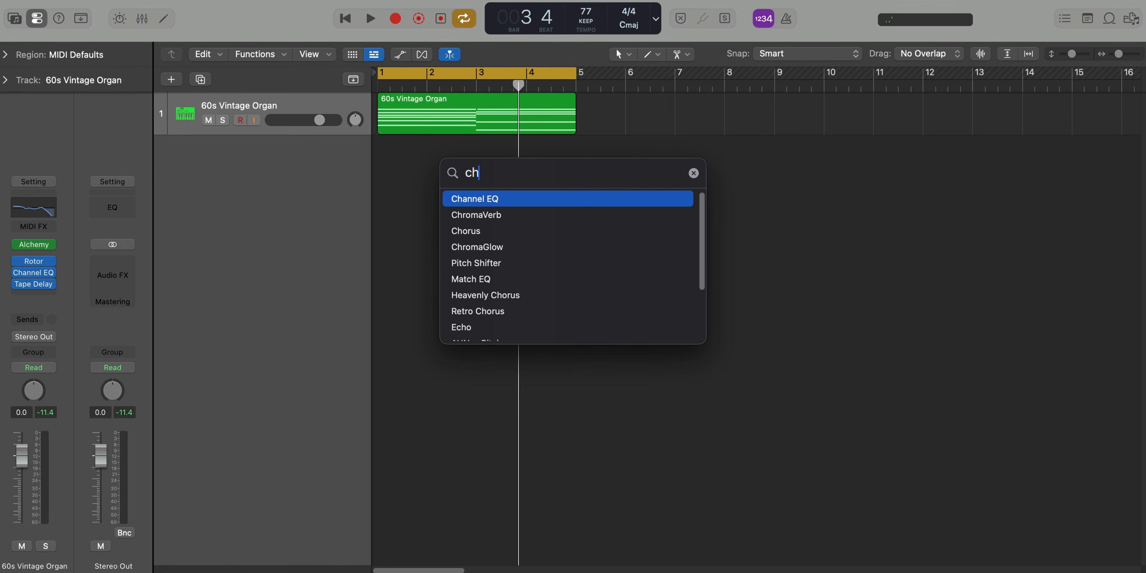
{"action": "key", "text": "Down"}
{"action": "key", "text": "Down"}
{"action": "key", "text": "Return"}
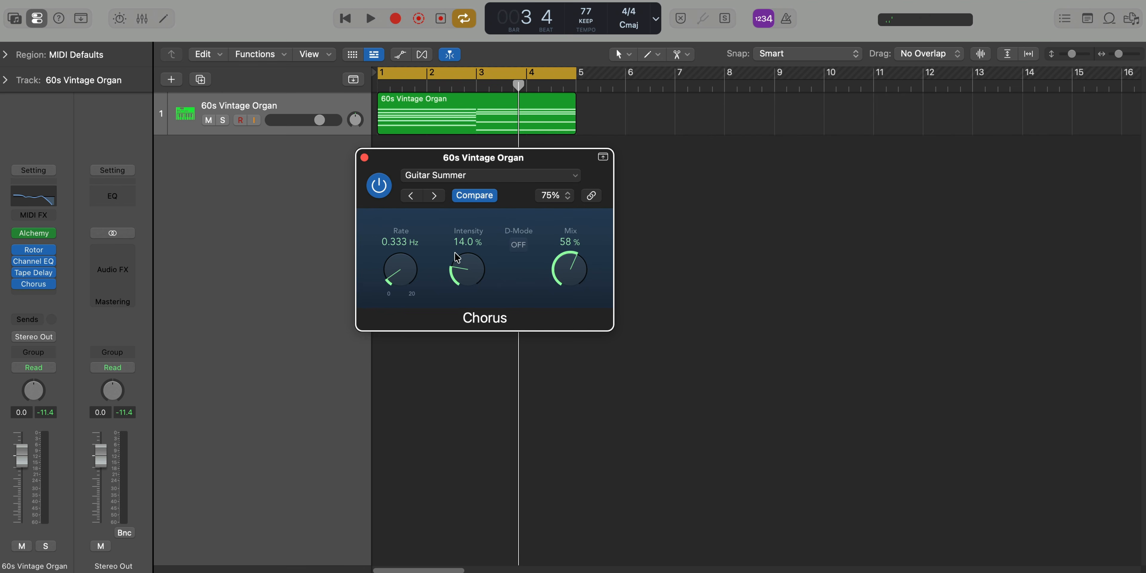
Compare the playing loop with Chorus bypassed and enabled, close the Chorus window, and stop playback
{"action": "key", "text": "space"}
{"action": "left_click", "coordinate": [383, 190]}
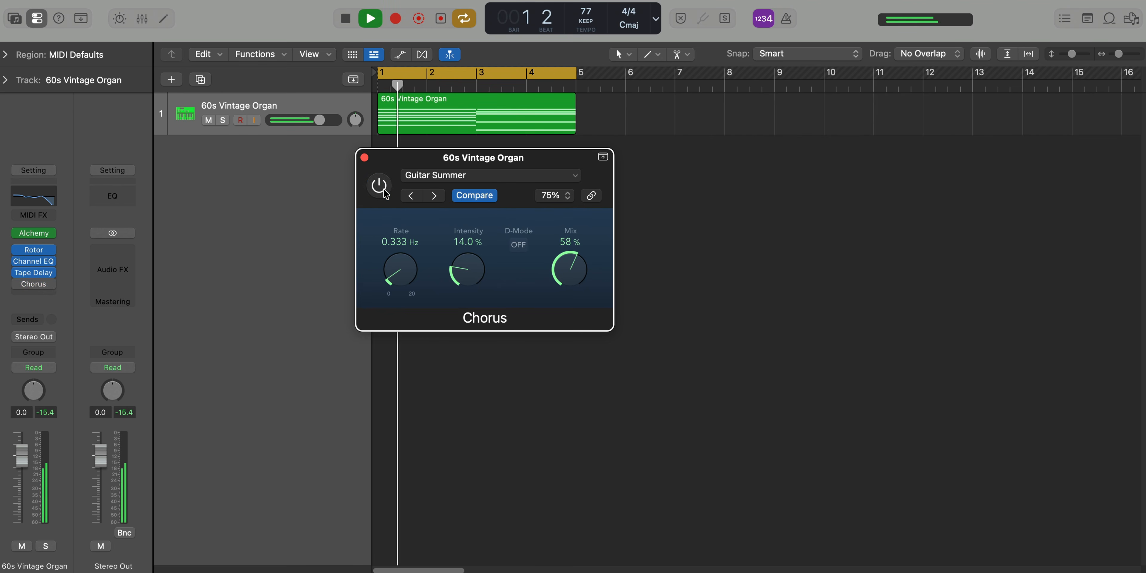
{"action": "left_click", "coordinate": [382, 190]}
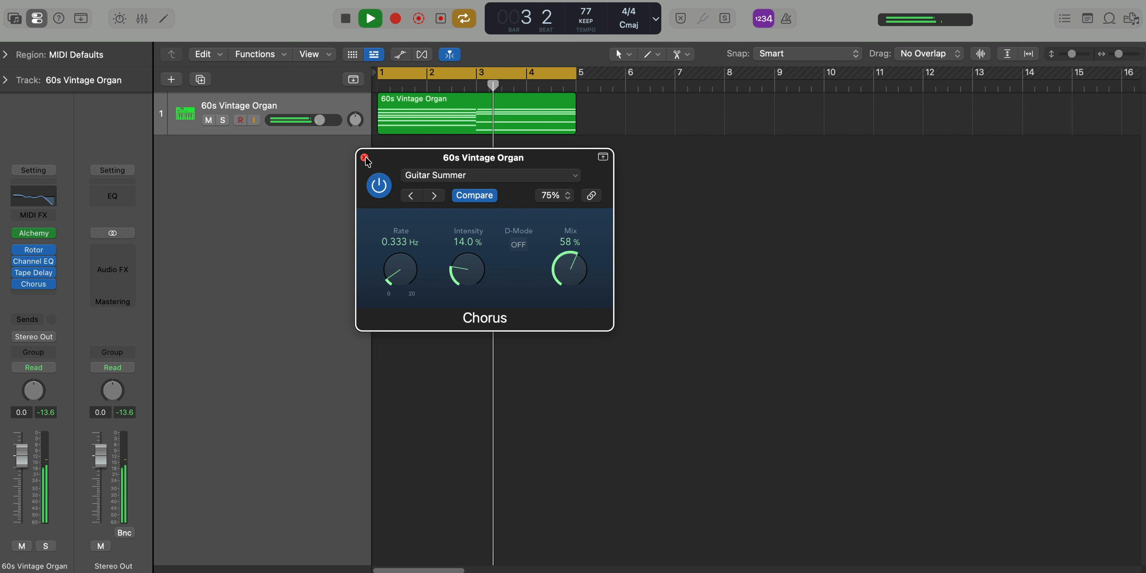
{"action": "left_click", "coordinate": [364, 158]}
{"action": "key", "text": "space"}
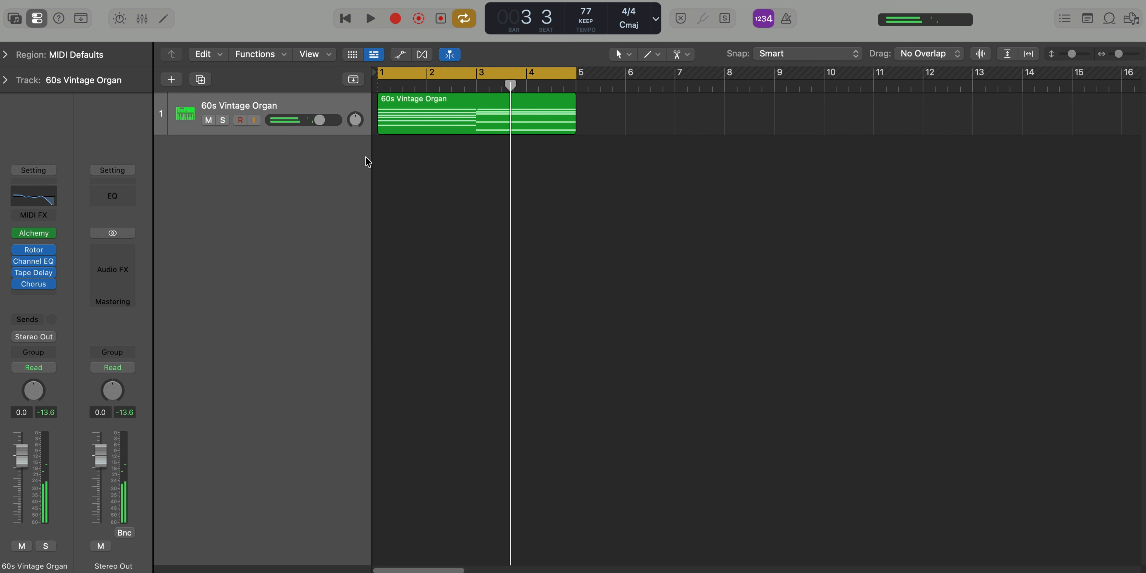
Insert Bitcrusher on the organ track with 0 dB drive and 9-bit resolution, audition the loop, and close the plug-in window
{"action": "key", "text": "ctrl+shift+a"}
{"action": "type", "text": "b"}
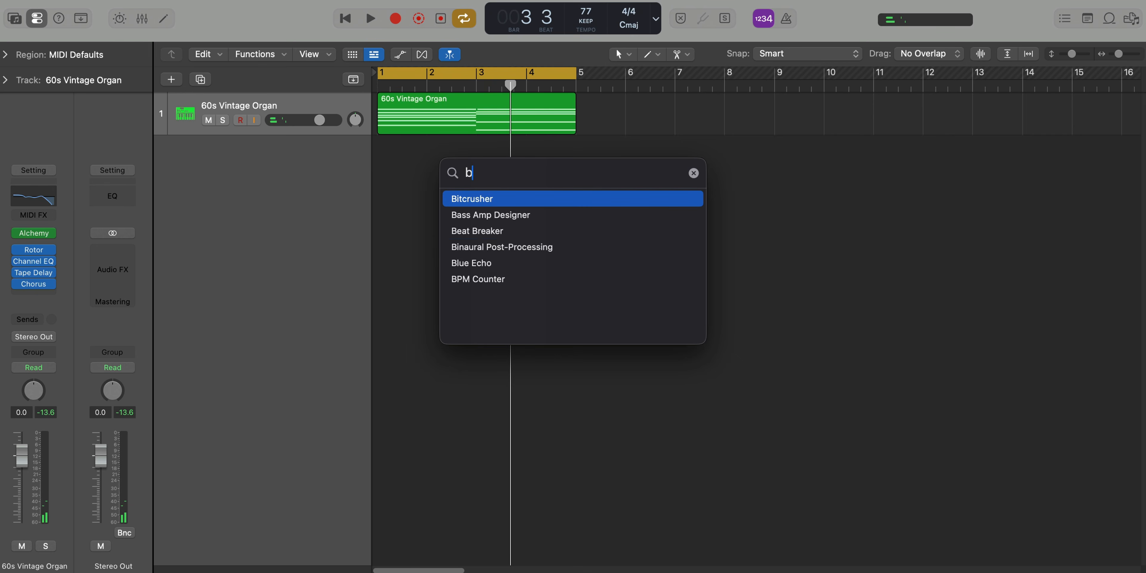
{"action": "type", "text": "it"}
{"action": "key", "text": "Return"}
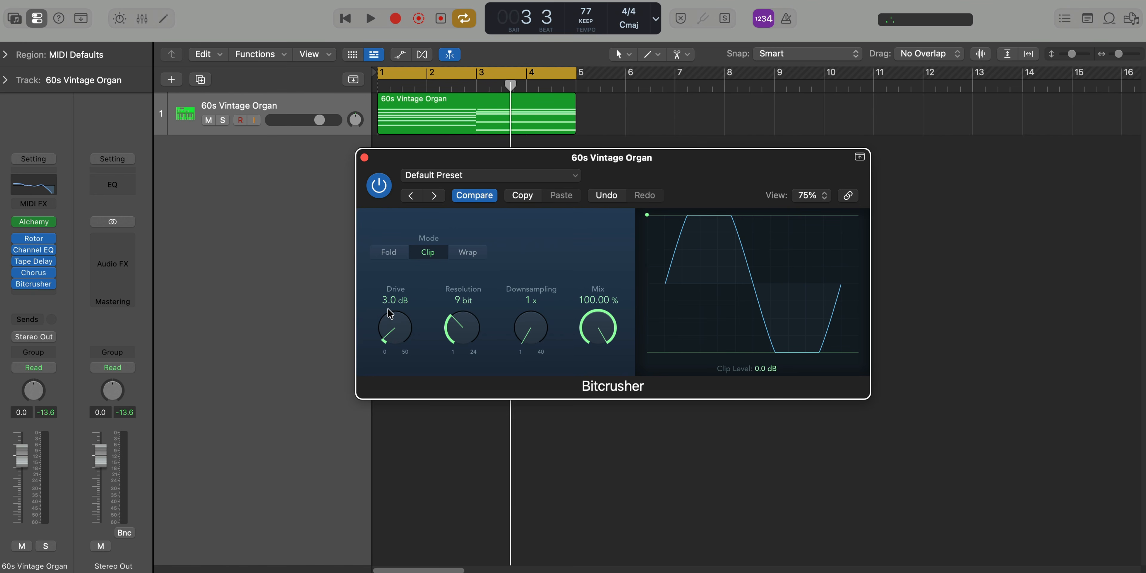
{"action": "left_click_drag", "start_coordinate": [387, 308], "coordinate": [431, 458]}
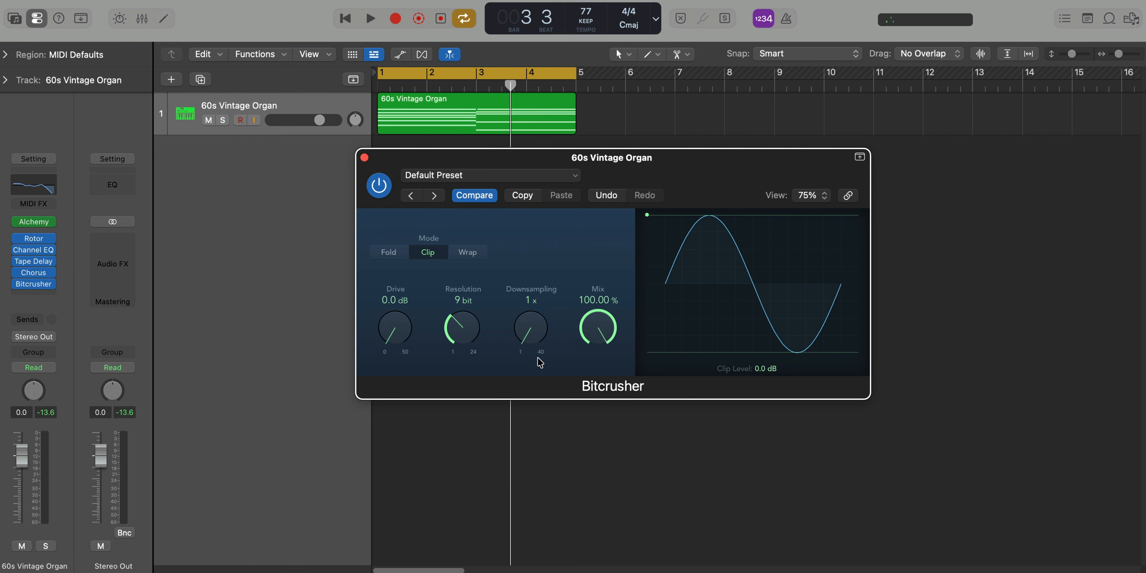
{"action": "key", "text": "space"}
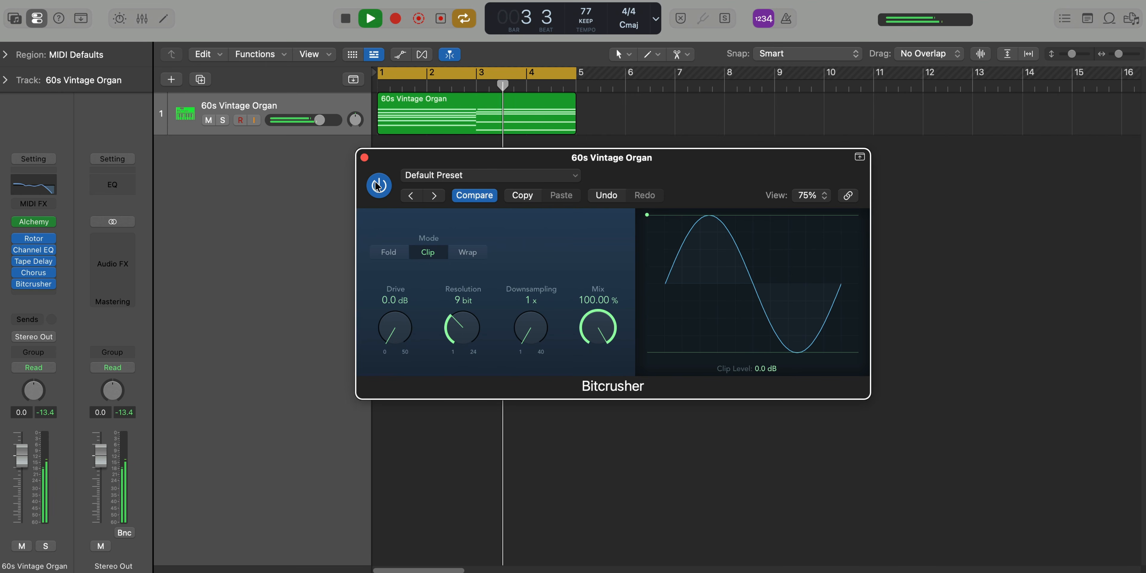
{"action": "left_click", "coordinate": [364, 157]}
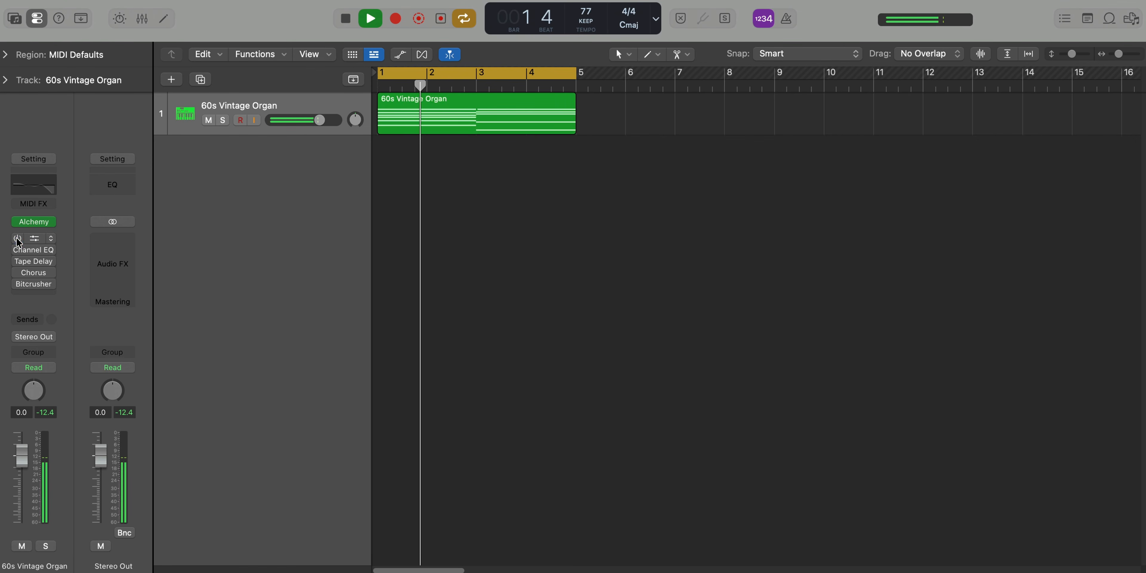
Re-enable the organ track's bypassed Tape Delay, Chorus and Bitcrusher one after another while the loop plays
{"action": "left_click", "coordinate": [18, 261]}
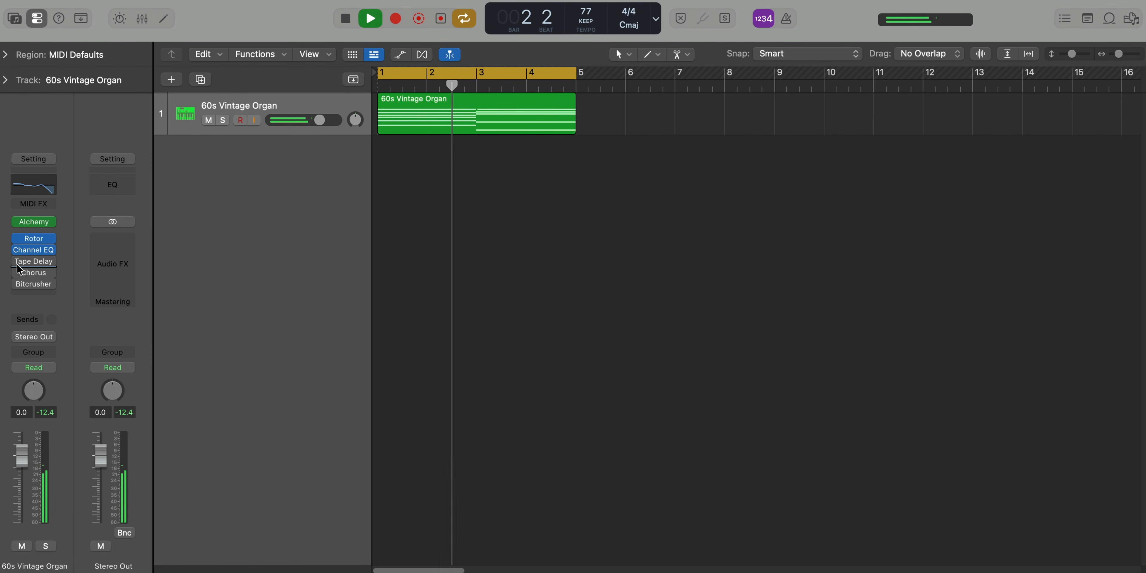
{"action": "left_click", "coordinate": [18, 262]}
{"action": "left_click", "coordinate": [18, 273]}
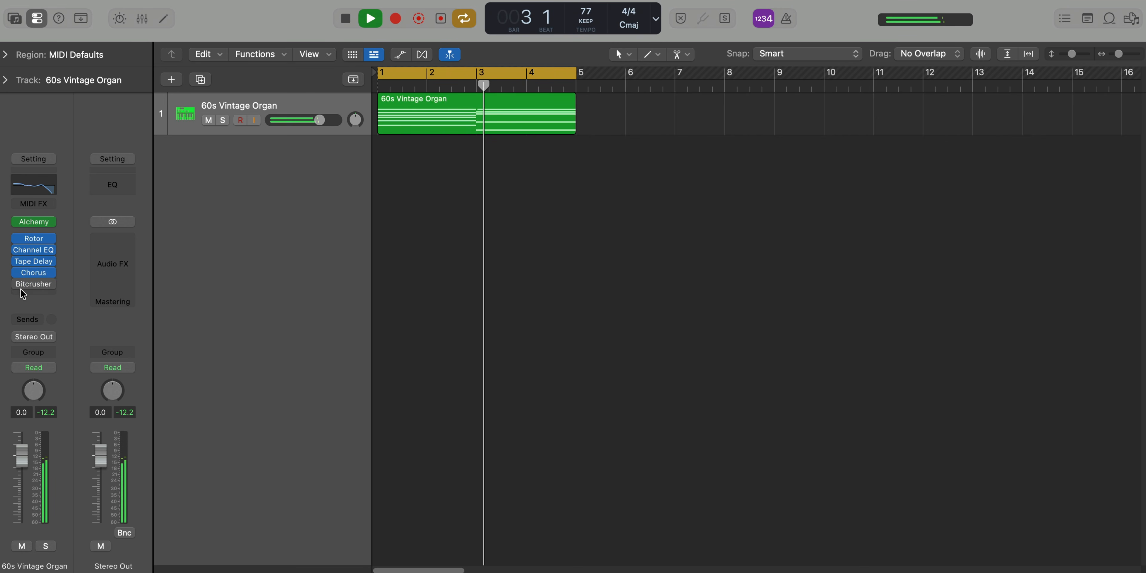
{"action": "left_click", "coordinate": [18, 284]}
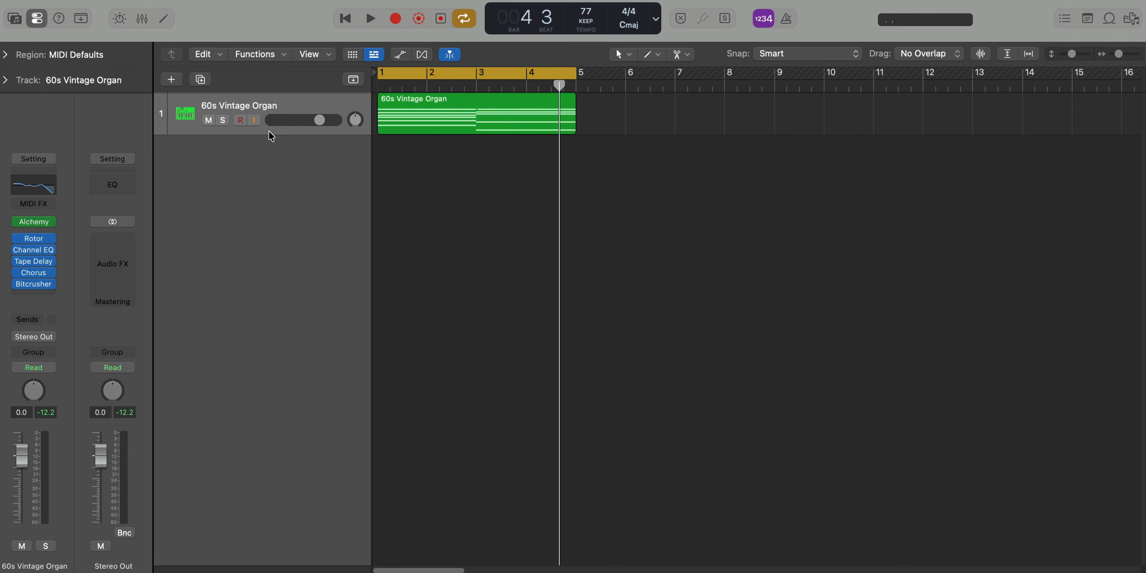
Create a new software instrument track and load the Concert Grand acoustic piano sound on it
{"action": "left_click", "coordinate": [181, 77]}
{"action": "key", "text": "Return"}
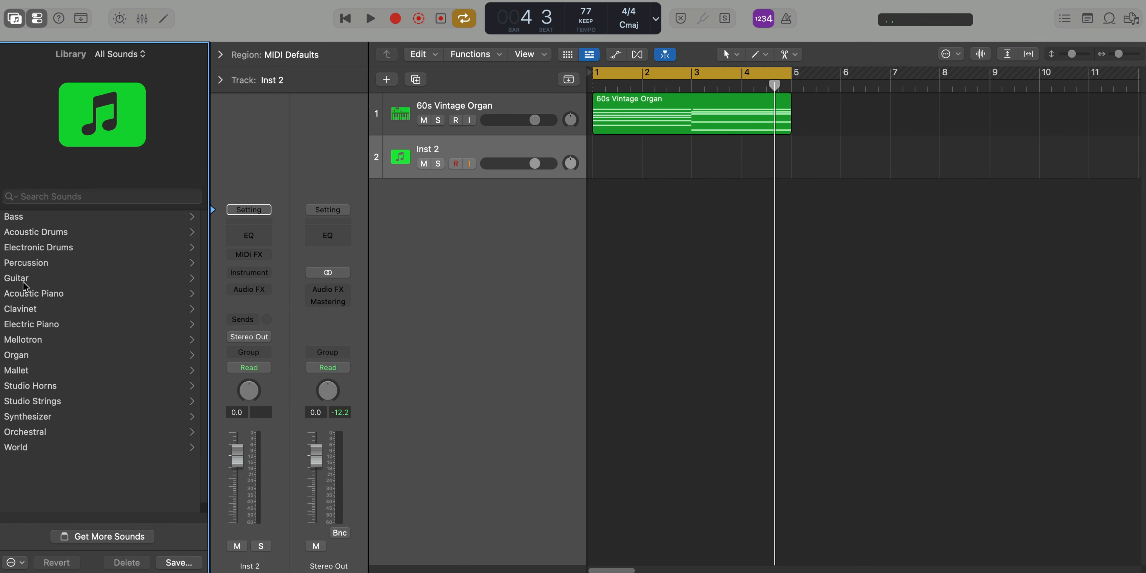
{"action": "left_click", "coordinate": [30, 294]}
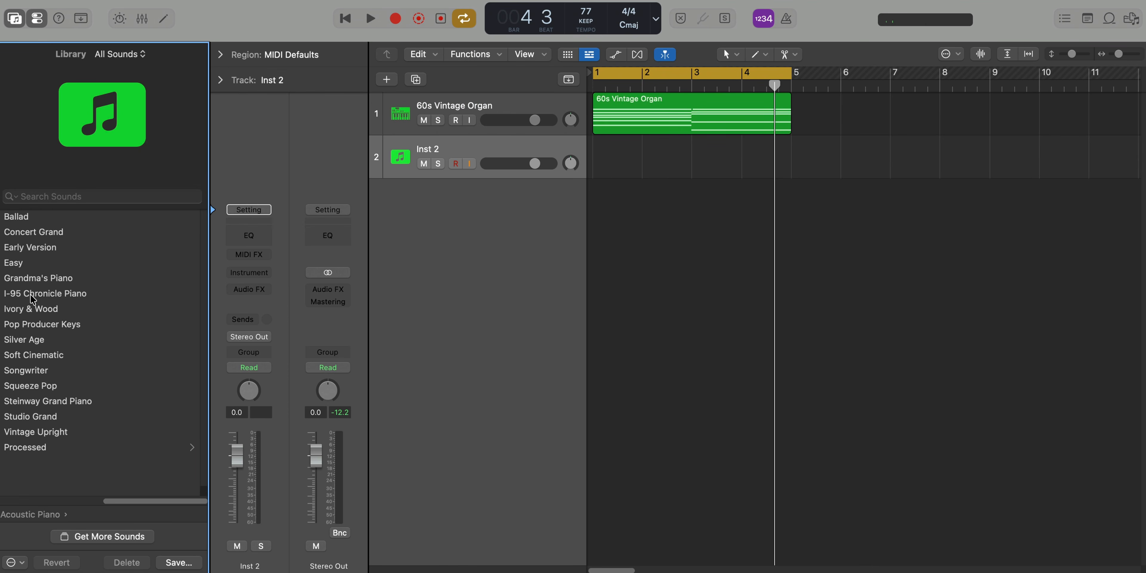
{"action": "left_click", "coordinate": [31, 232]}
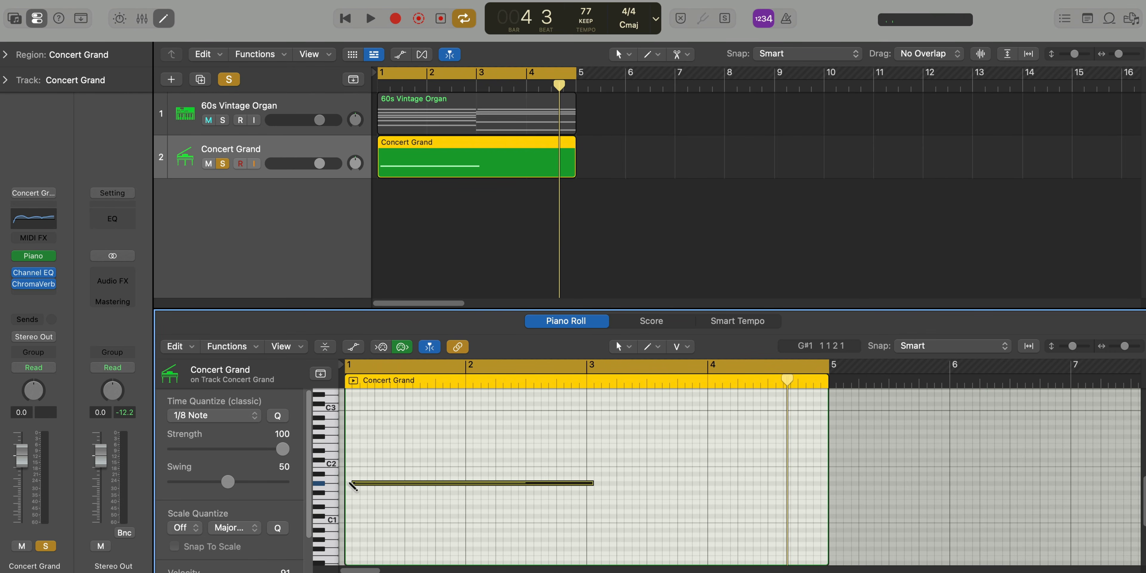
Draw a one-bar G#m chord (G#1, B1, D#2) at bar 1 of the Concert Grand region, audition it, and repeat it in bar 2
{"action": "left_click", "coordinate": [386, 484]}
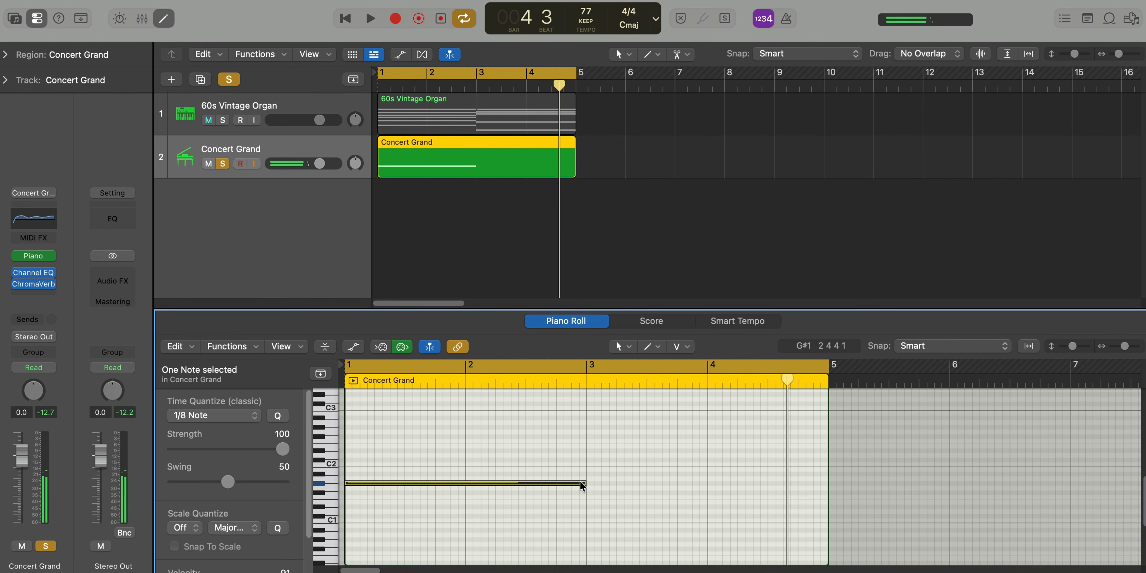
{"action": "left_click_drag", "start_coordinate": [581, 483], "coordinate": [446, 450]}
{"action": "key", "text": "space"}
{"action": "key", "text": "super+a"}
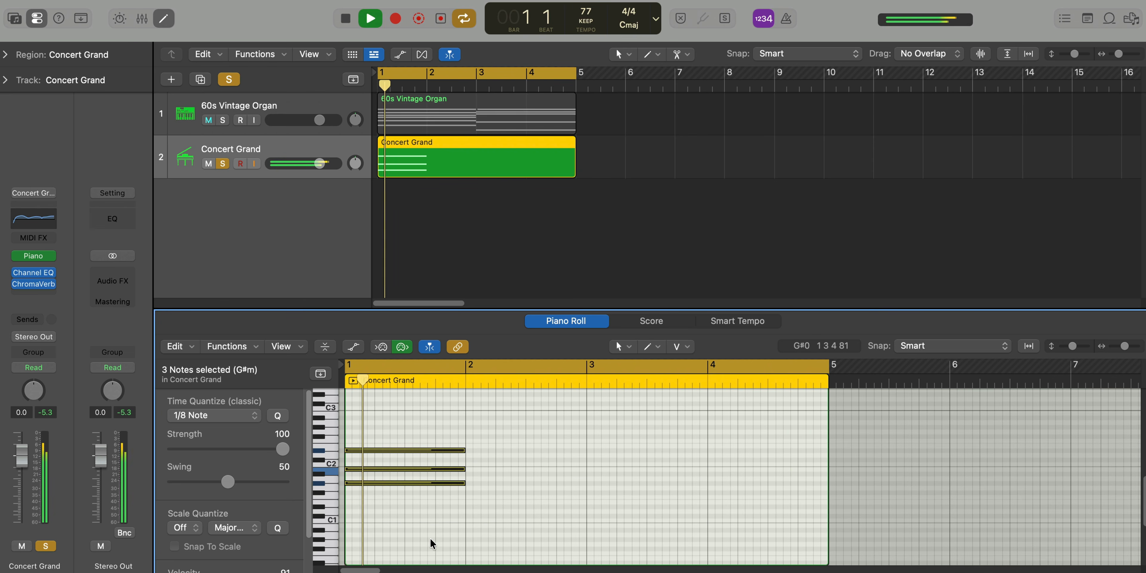
{"action": "key", "text": "space"}
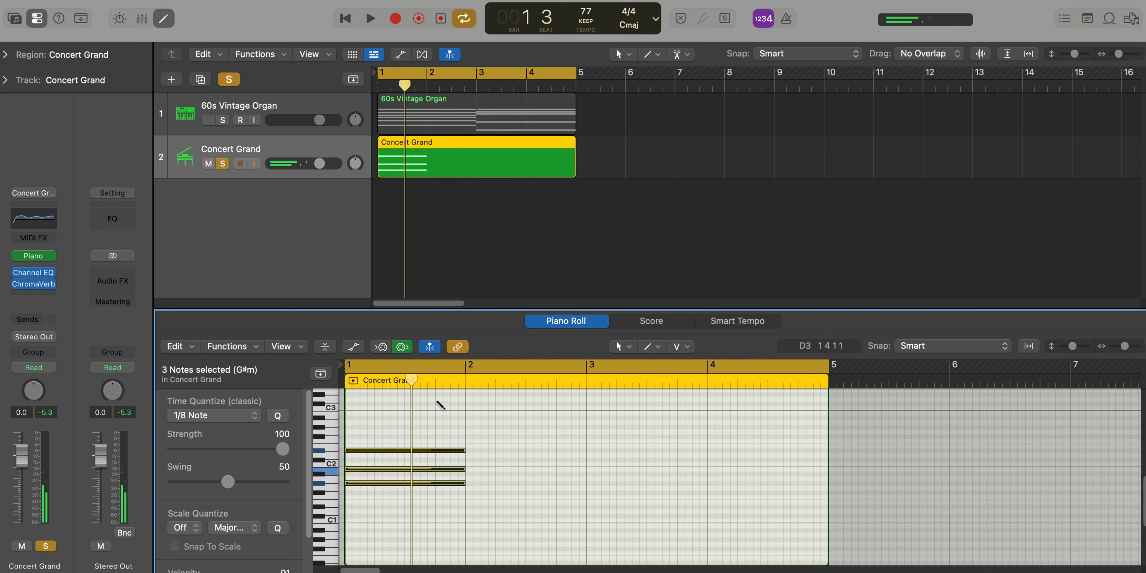
{"action": "key", "text": "super+r"}
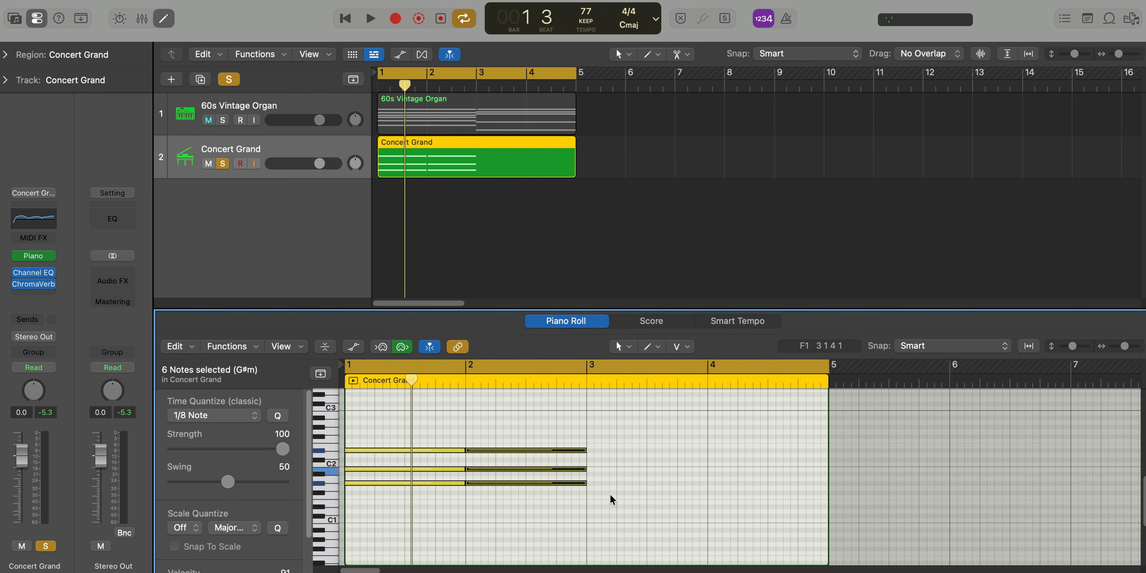
Draw a one-bar C#m chord (G#1, C#2, E2) at bar 3 of the Concert Grand region, and start playback
{"action": "left_click", "coordinate": [591, 483], "text": "super"}
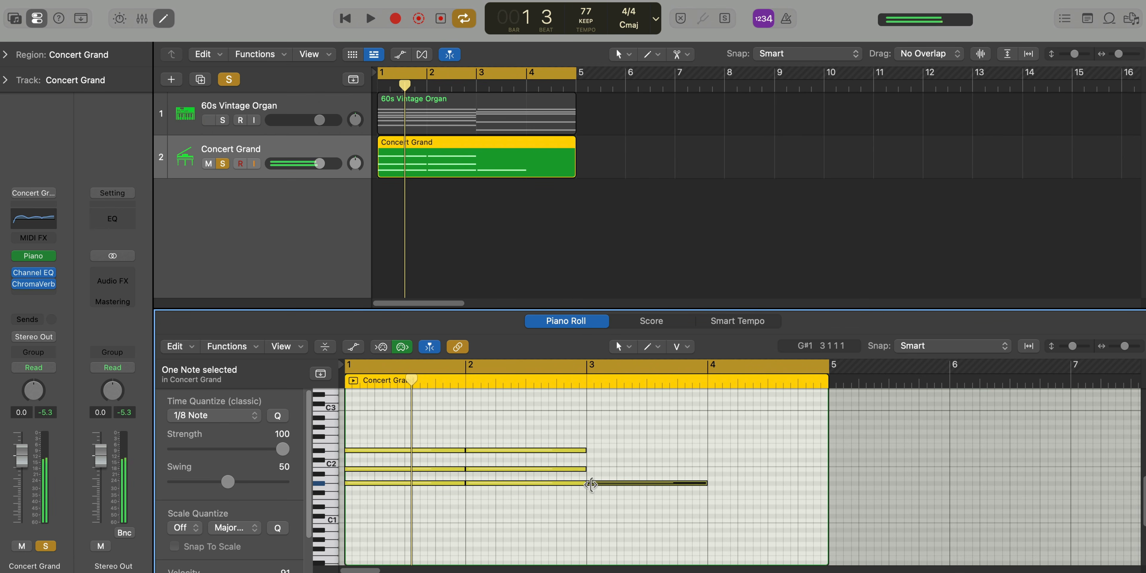
{"action": "left_click_drag", "start_coordinate": [599, 481], "coordinate": [606, 449]}
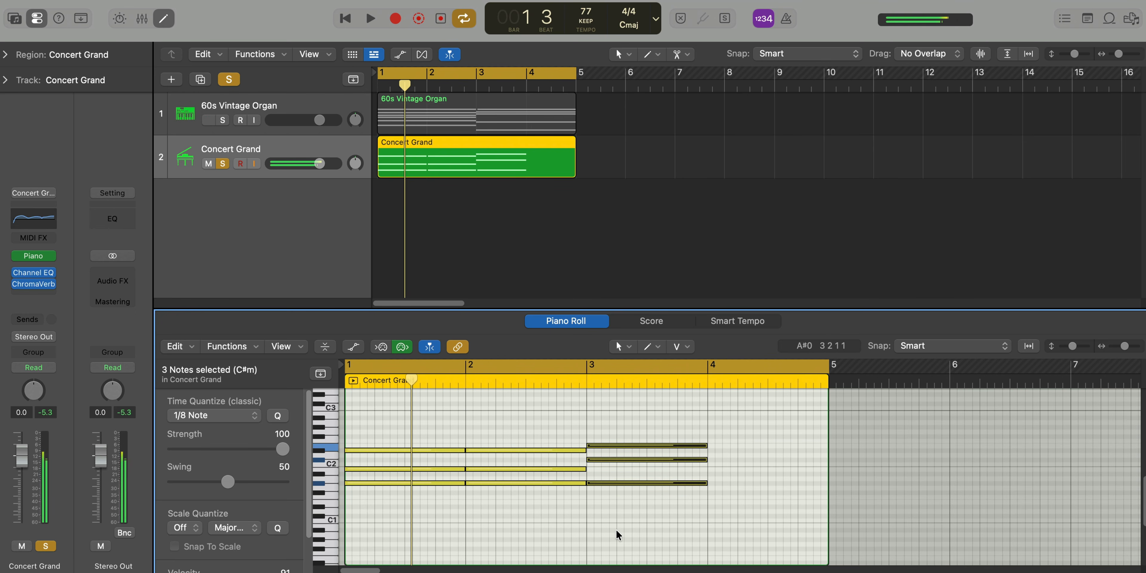
{"action": "key", "text": "space"}
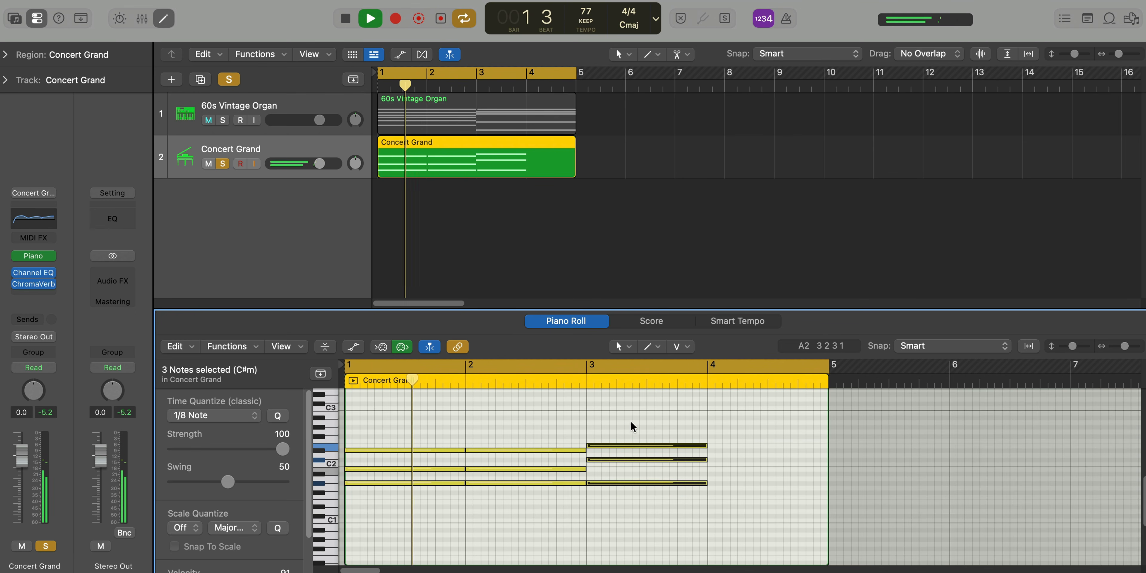
Repeat the bar 3 C#m chord in bar 4 and trim the Concert Grand region to end at bar 5
{"action": "key", "text": "super+r"}
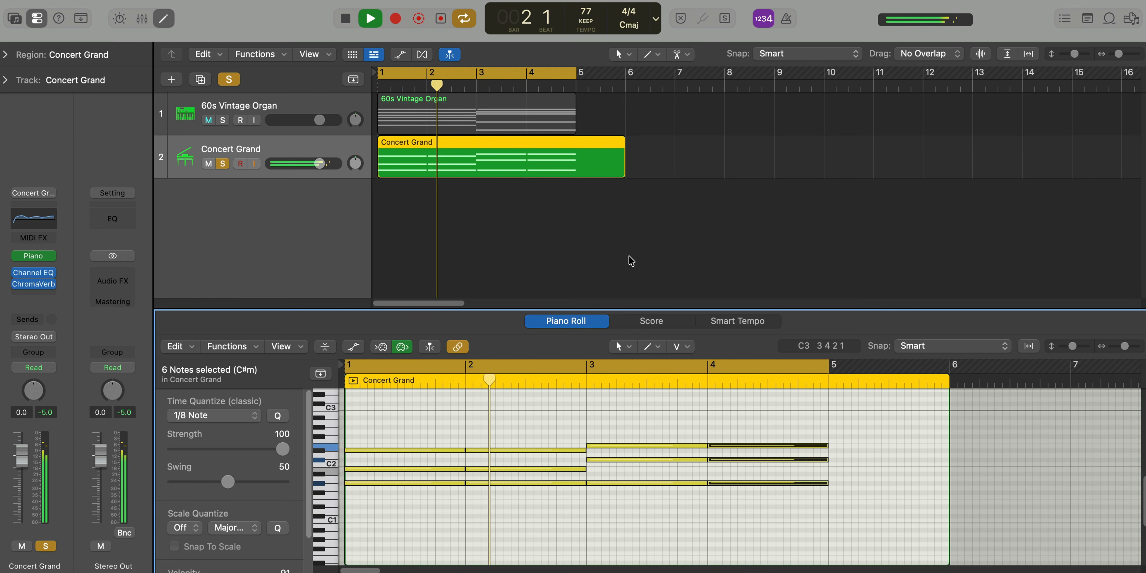
{"action": "key", "text": "space"}
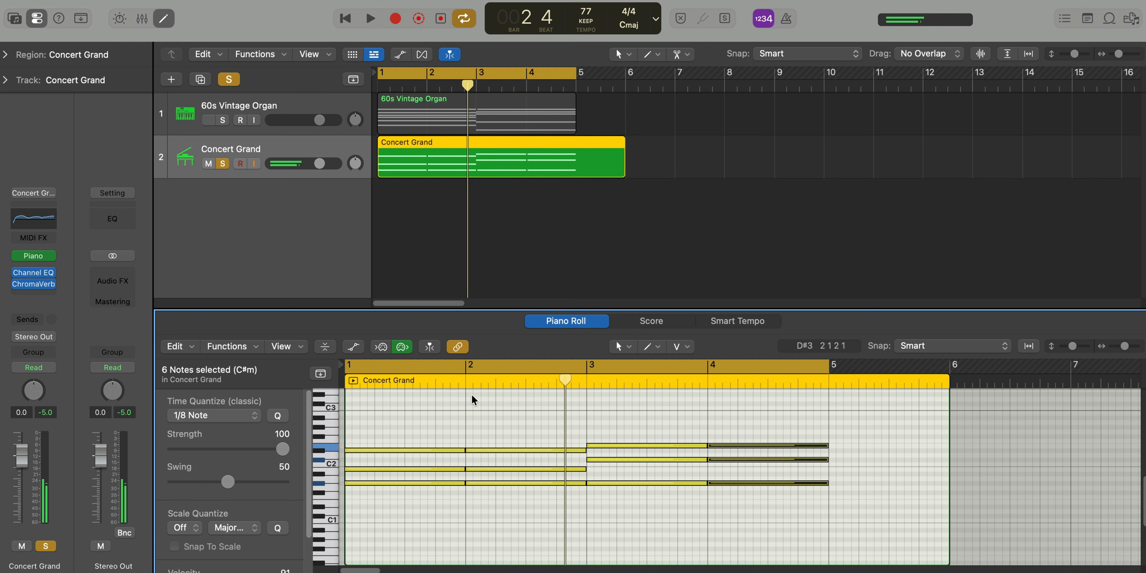
{"action": "left_click", "coordinate": [472, 398]}
{"action": "left_click_drag", "start_coordinate": [625, 184], "coordinate": [576, 183]}
Transpose all the Concert Grand chord notes up an octave, audition them, and raise their velocity to 127
{"action": "key", "text": "super+a"}
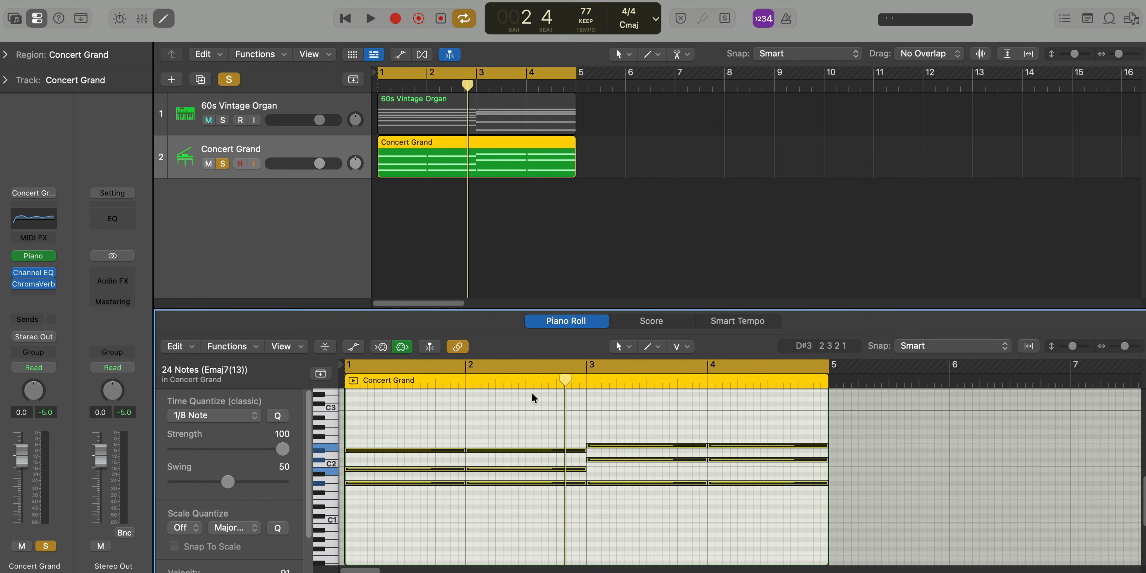
{"action": "key", "text": "alt+shift+Up"}
{"action": "key", "text": "space"}
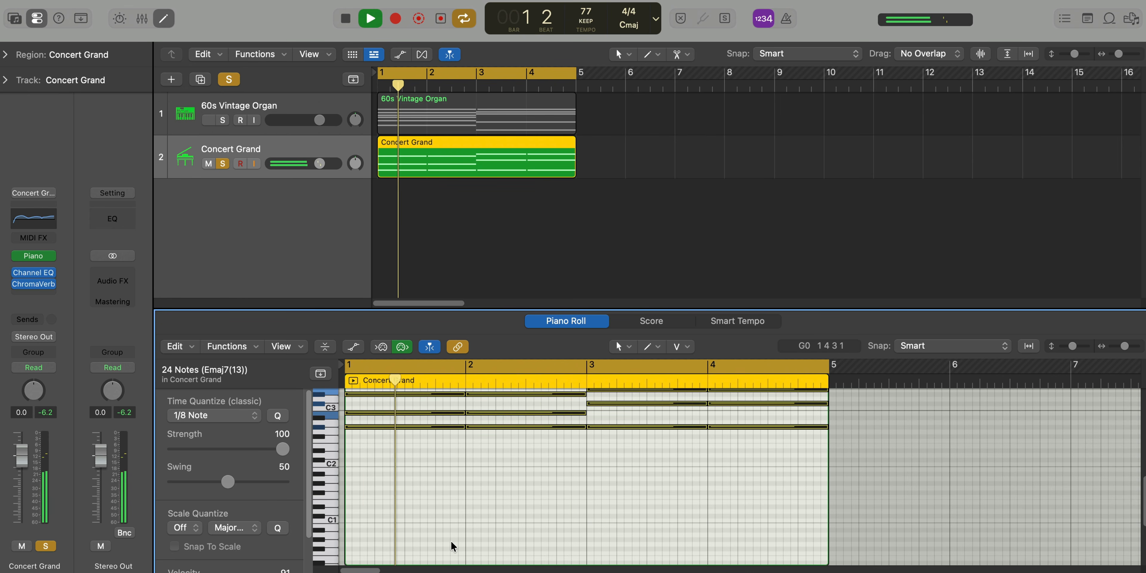
{"action": "scroll", "coordinate": [450, 541], "scroll_direction": "up", "scroll_amount": 3}
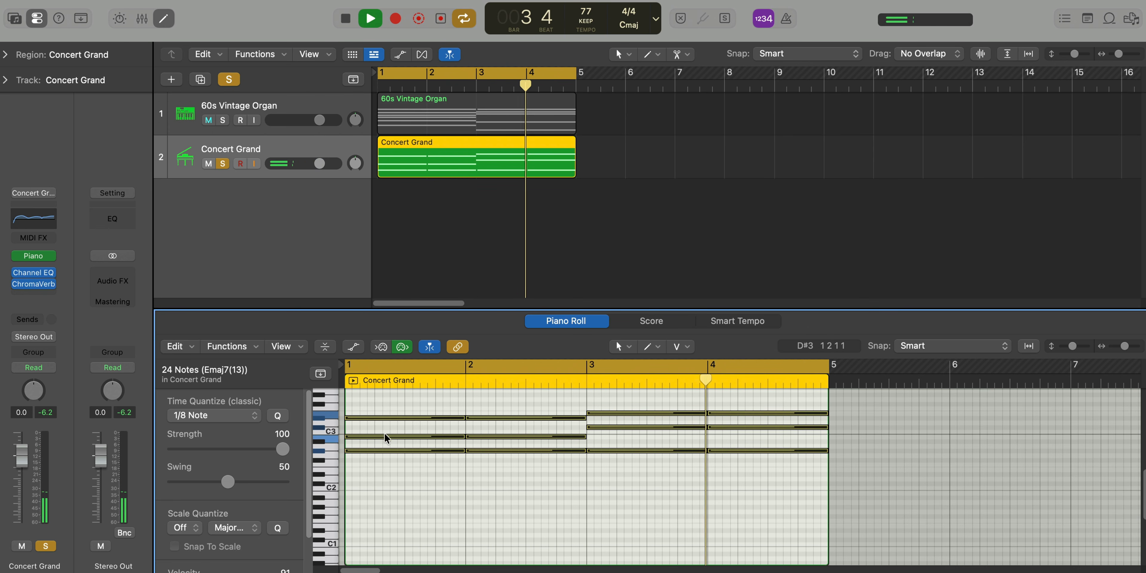
{"action": "key", "text": "space"}
{"action": "scroll", "coordinate": [246, 507], "scroll_direction": "down", "scroll_amount": 2}
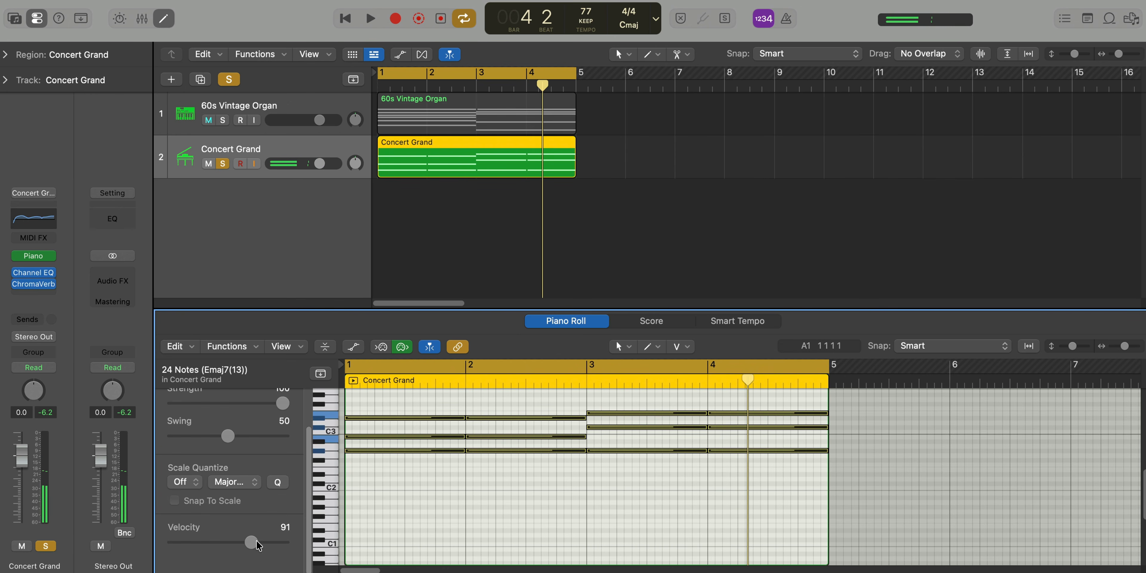
{"action": "left_click_drag", "start_coordinate": [251, 542], "coordinate": [287, 543]}
Enable the high-cut filter in the Concert Grand's Channel EQ and sweep its cutoff well down during playback
{"action": "left_click", "coordinate": [39, 276]}
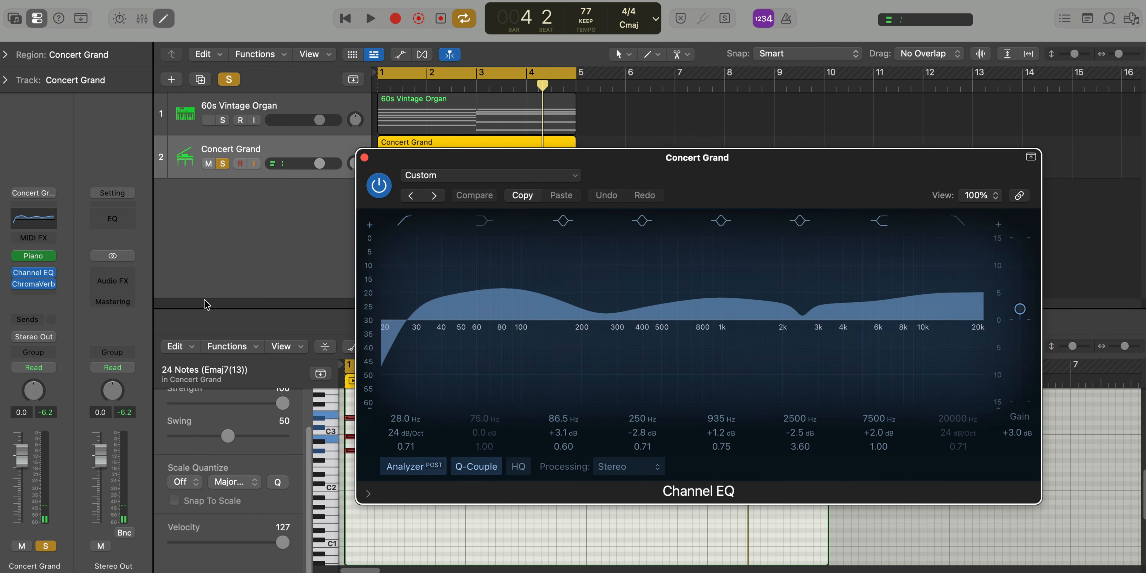
{"action": "left_click_drag", "start_coordinate": [724, 173], "coordinate": [596, 158]}
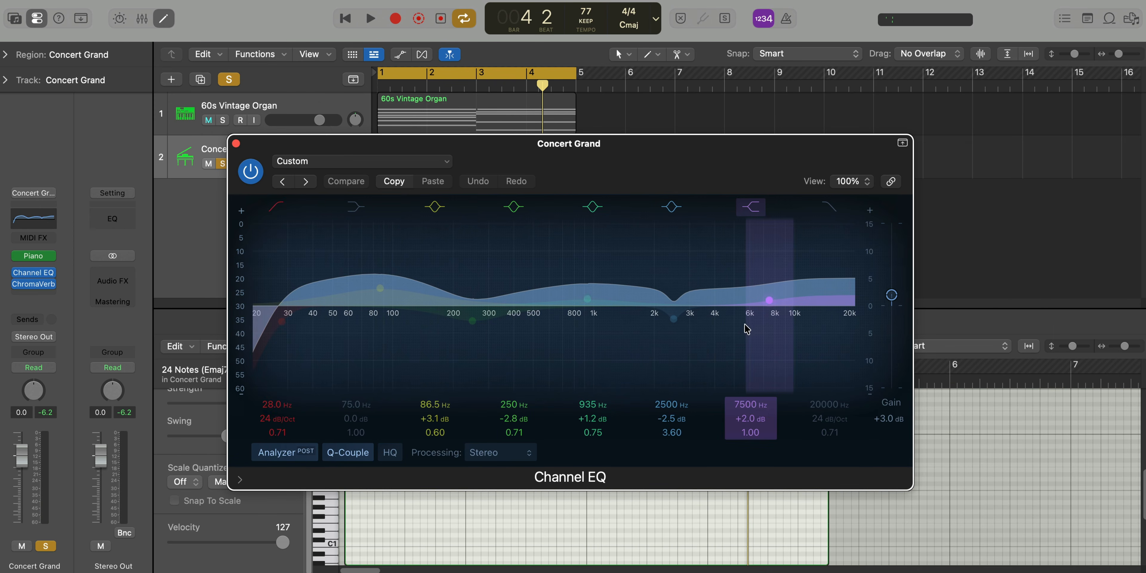
{"action": "left_click", "coordinate": [838, 213]}
{"action": "key", "text": "space"}
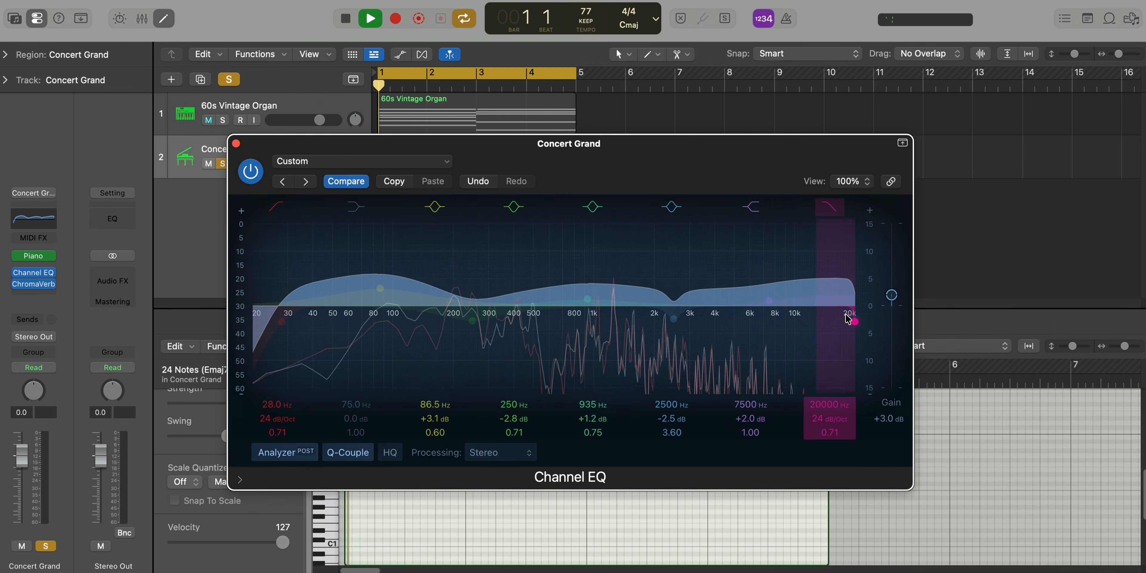
{"action": "left_click_drag", "start_coordinate": [846, 317], "coordinate": [582, 328]}
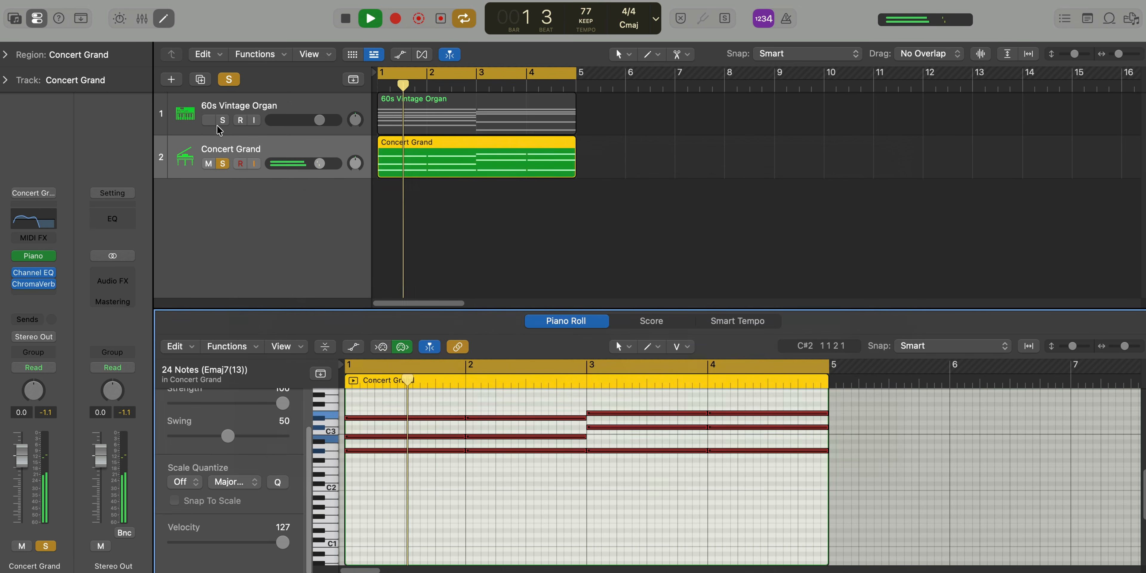
{"action": "left_click", "coordinate": [235, 143]}
Set the Concert Grand track's volume to -5.0 dB while it plays together with the organ
{"action": "left_click_drag", "start_coordinate": [315, 165], "coordinate": [305, 164]}
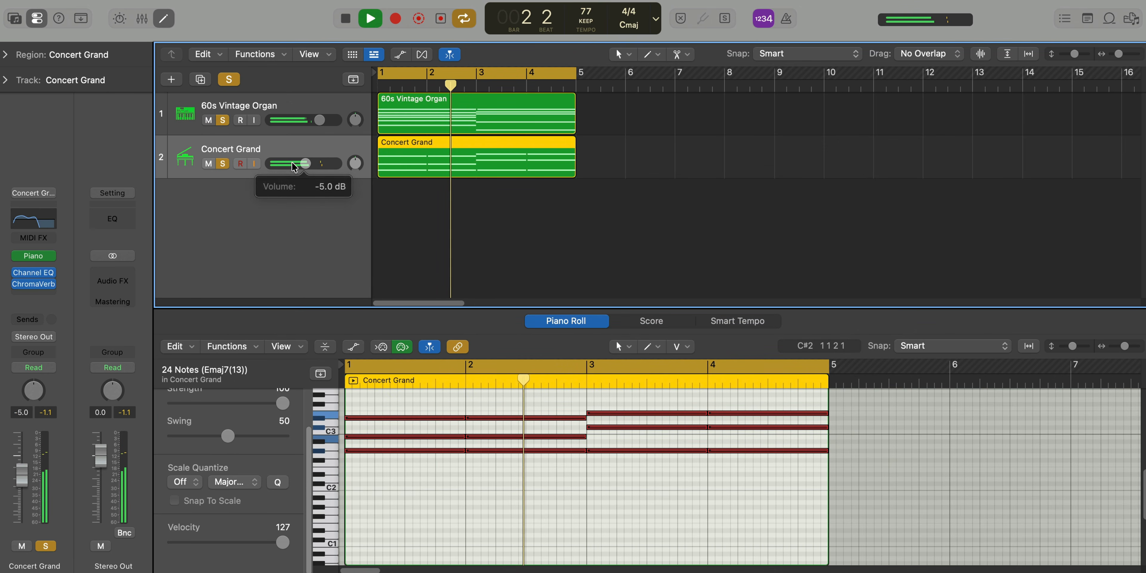
{"action": "left_click", "coordinate": [33, 255]}
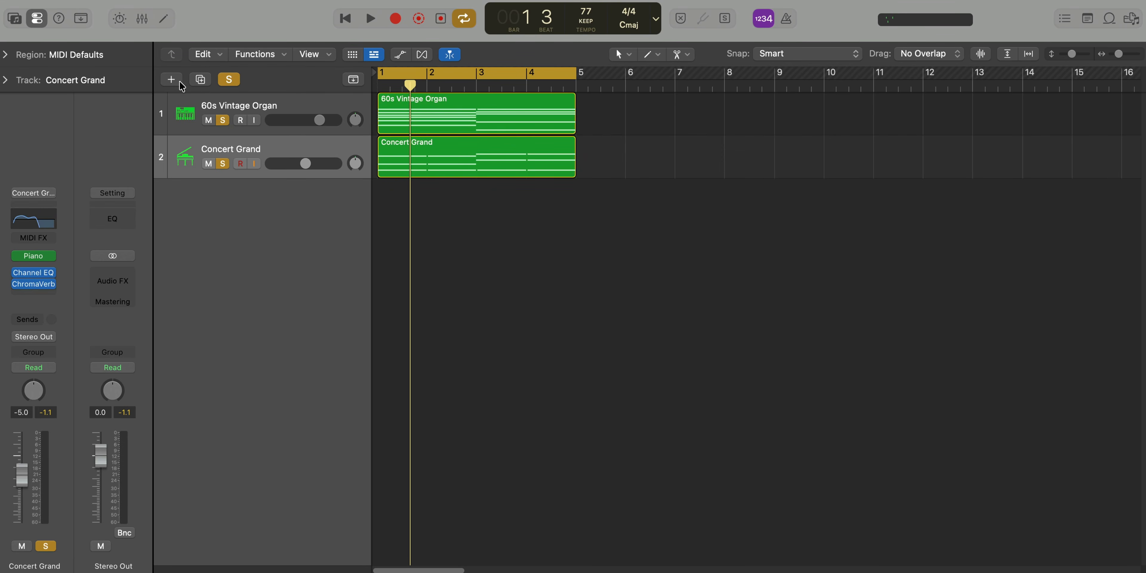
Create a software instrument track with the Boys Chamber Ensemble choir sound and copy the Concert Grand region onto it
{"action": "left_click", "coordinate": [179, 80]}
{"action": "key", "text": "Return"}
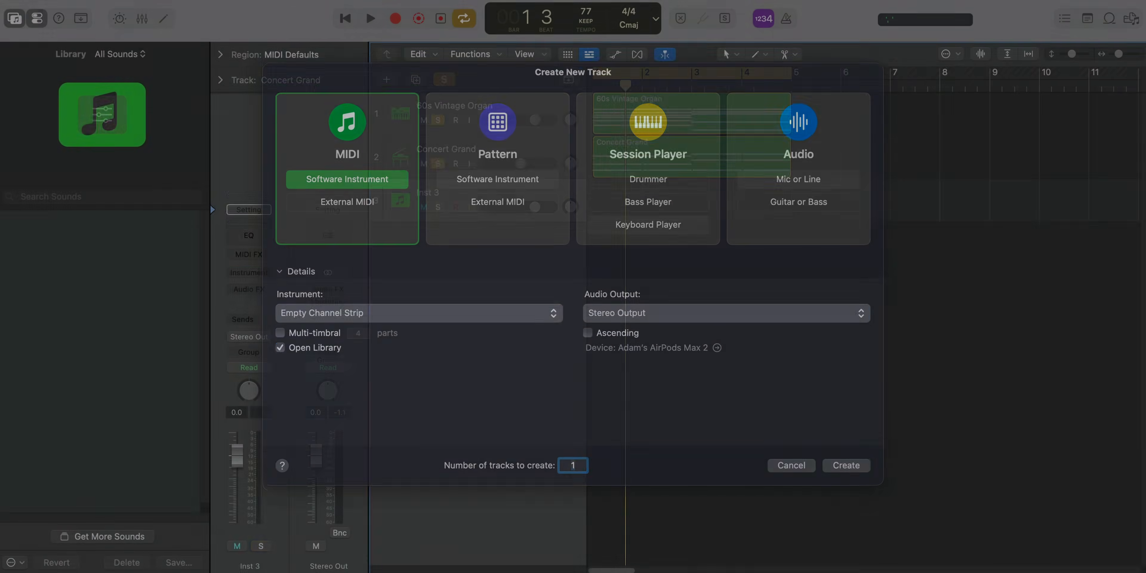
{"action": "left_click", "coordinate": [438, 164]}
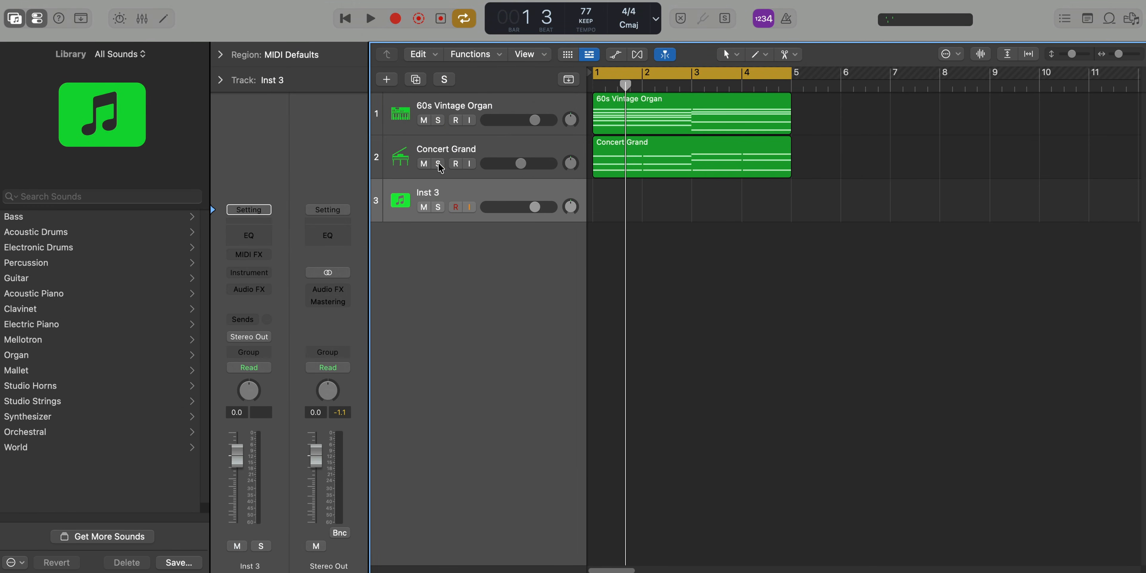
{"action": "left_click", "coordinate": [48, 435]}
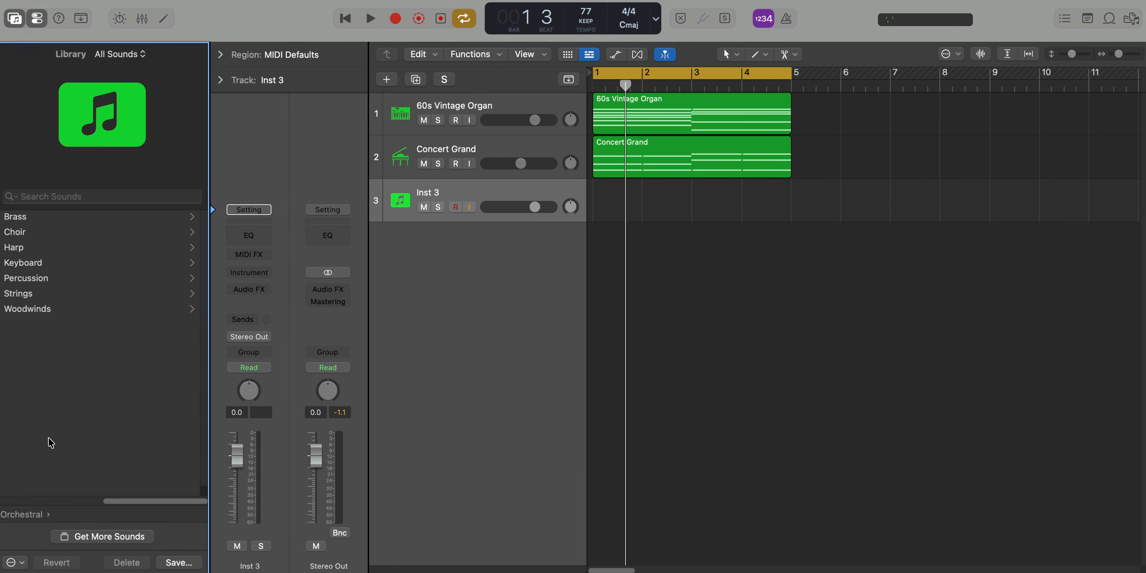
{"action": "left_click", "coordinate": [21, 231]}
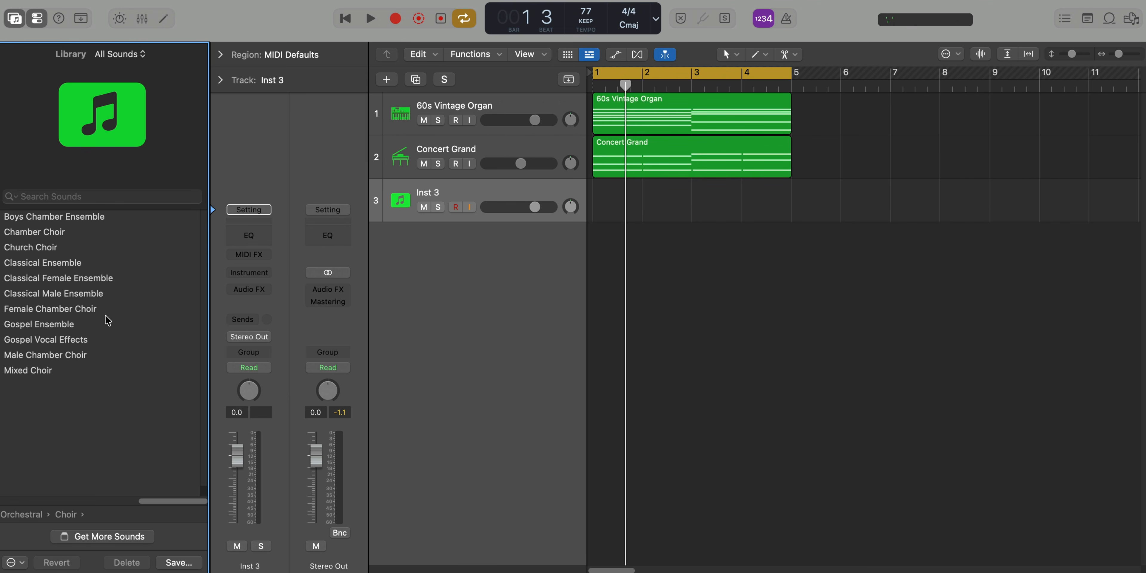
{"action": "left_click", "coordinate": [76, 222]}
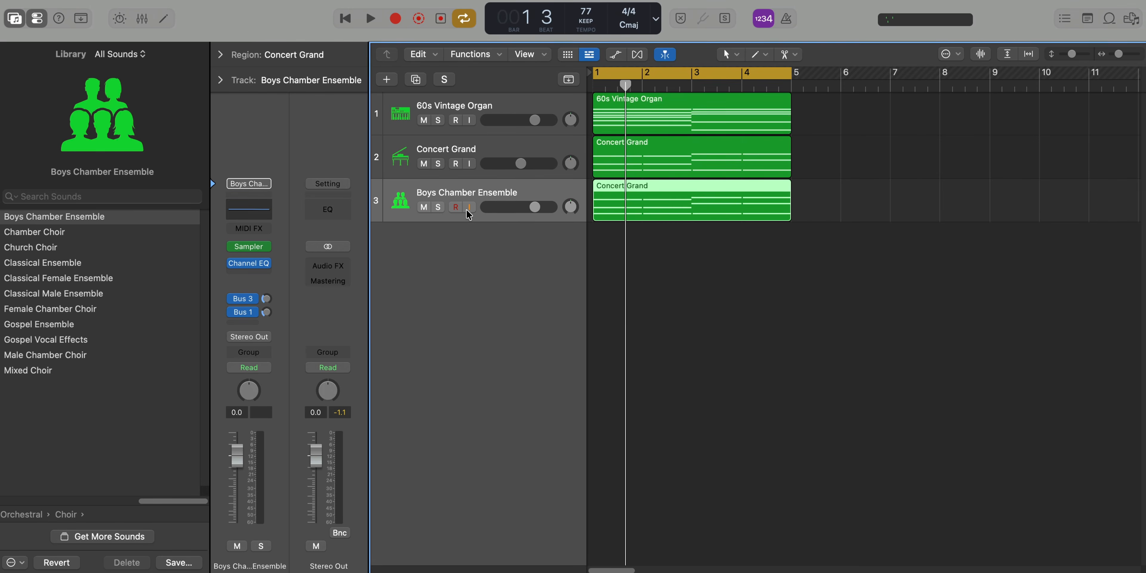
Solo the Boys Chamber Ensemble track, raise its copied chords an octave, and audition them in the Piano Roll
{"action": "left_click", "coordinate": [437, 207]}
{"action": "key", "text": "space"}
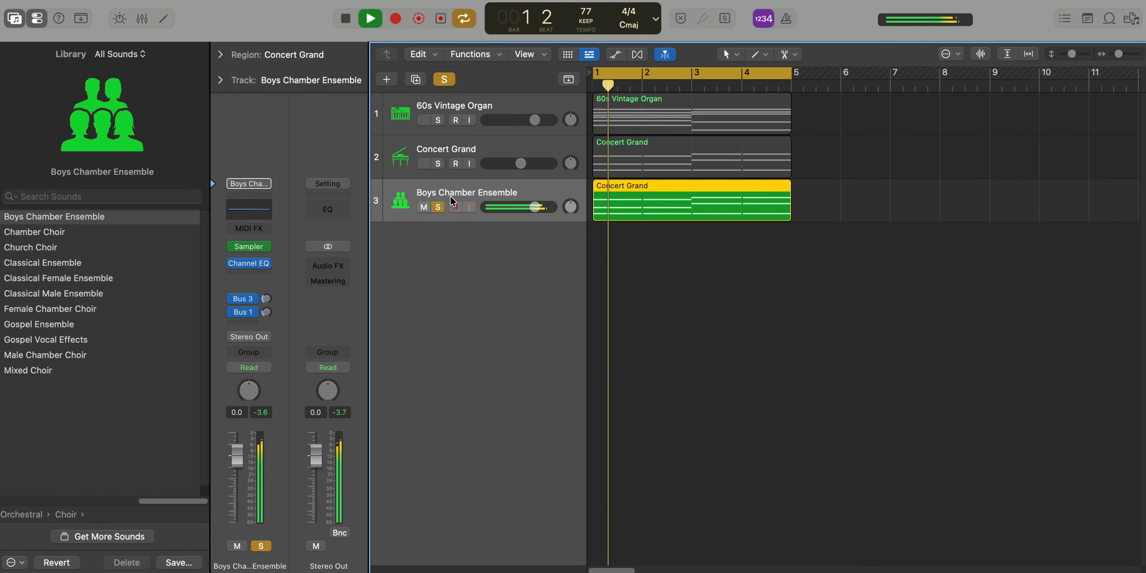
{"action": "double_click", "coordinate": [658, 204]}
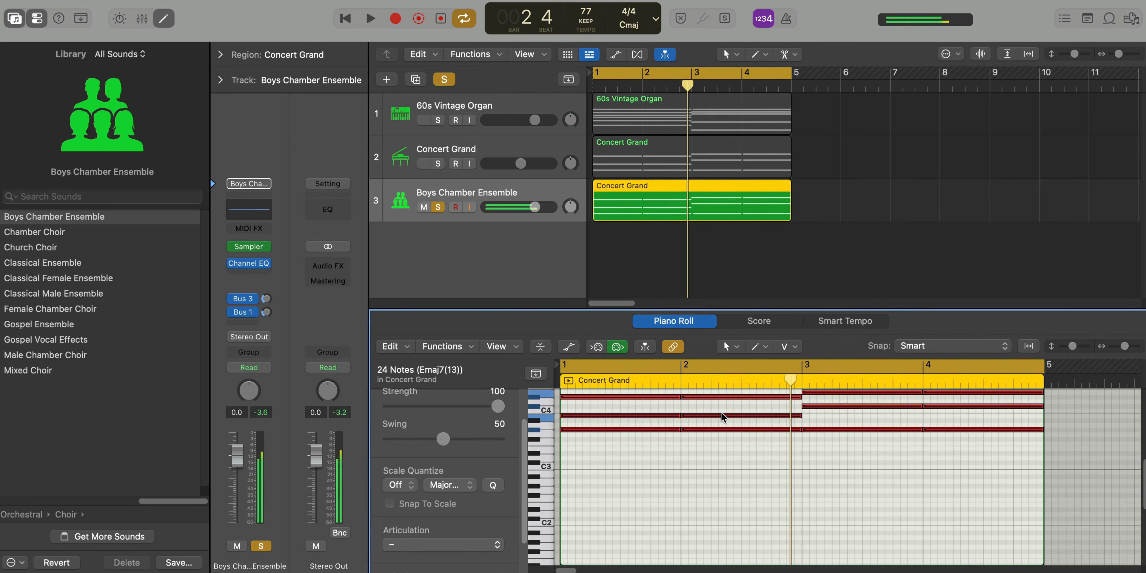
{"action": "key", "text": "Return"}
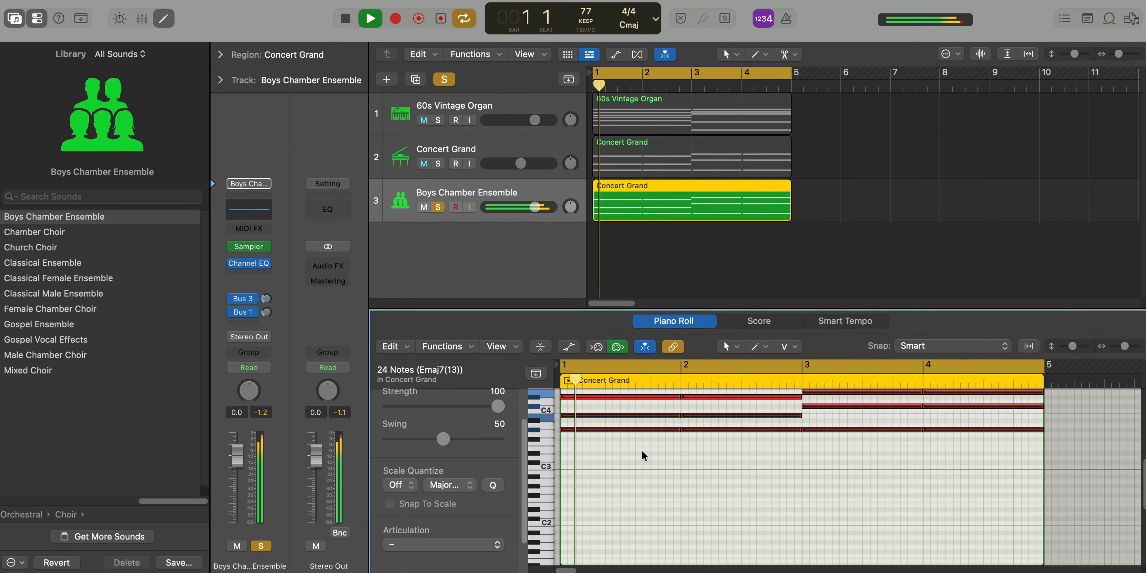
{"action": "scroll", "coordinate": [640, 458], "scroll_direction": "down", "scroll_amount": 2}
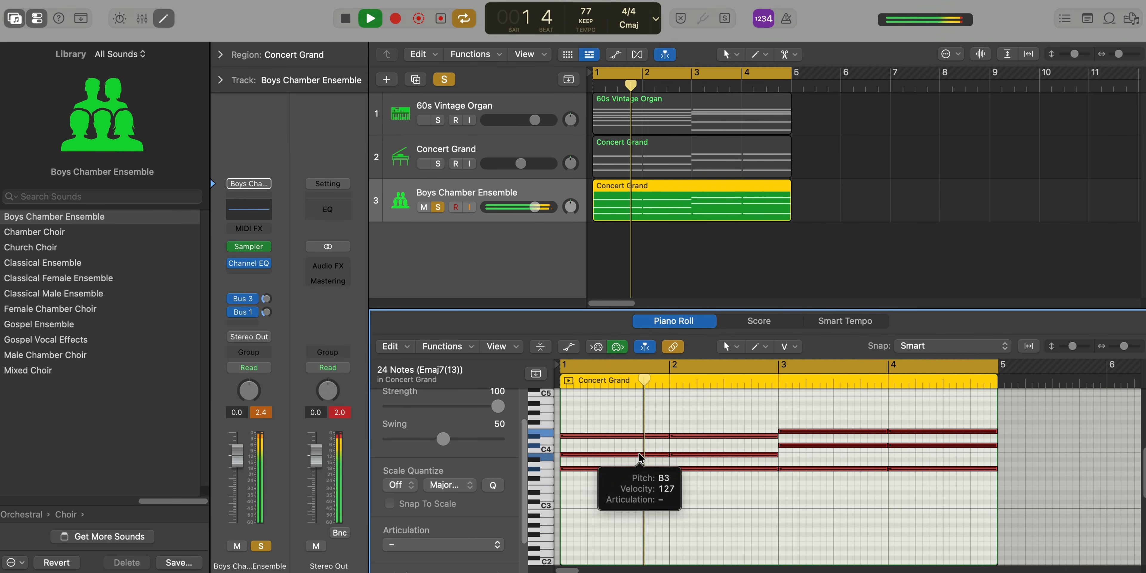
{"action": "key", "text": "space"}
Insert an Adaptive Limiter with its default settings on the Stereo Out channel and replay the soloed choir
{"action": "left_click", "coordinate": [328, 266]}
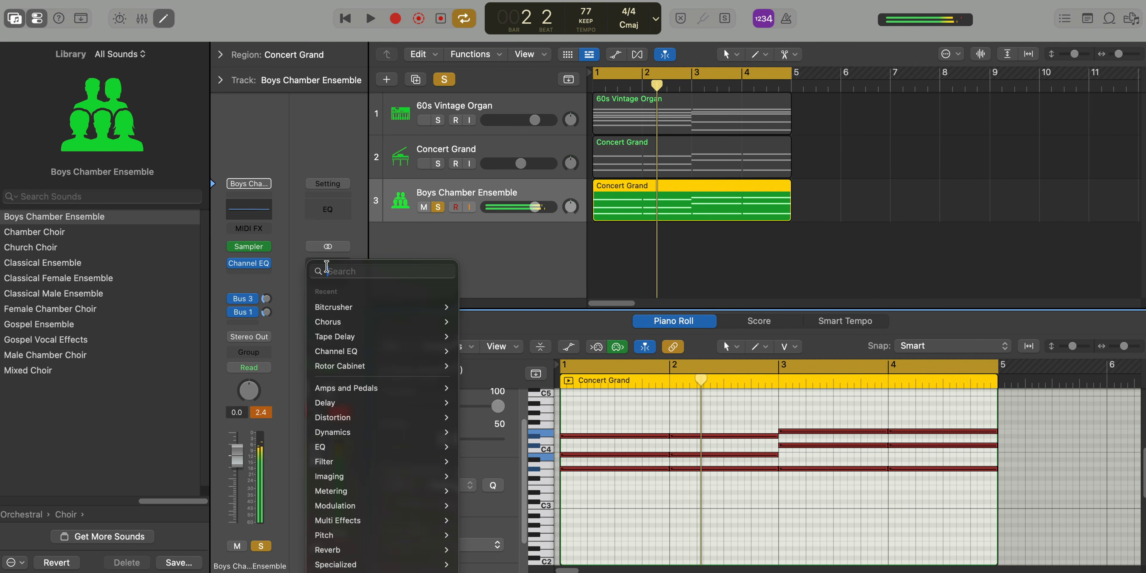
{"action": "type", "text": "ad"}
{"action": "key", "text": "Down"}
{"action": "key", "text": "Return"}
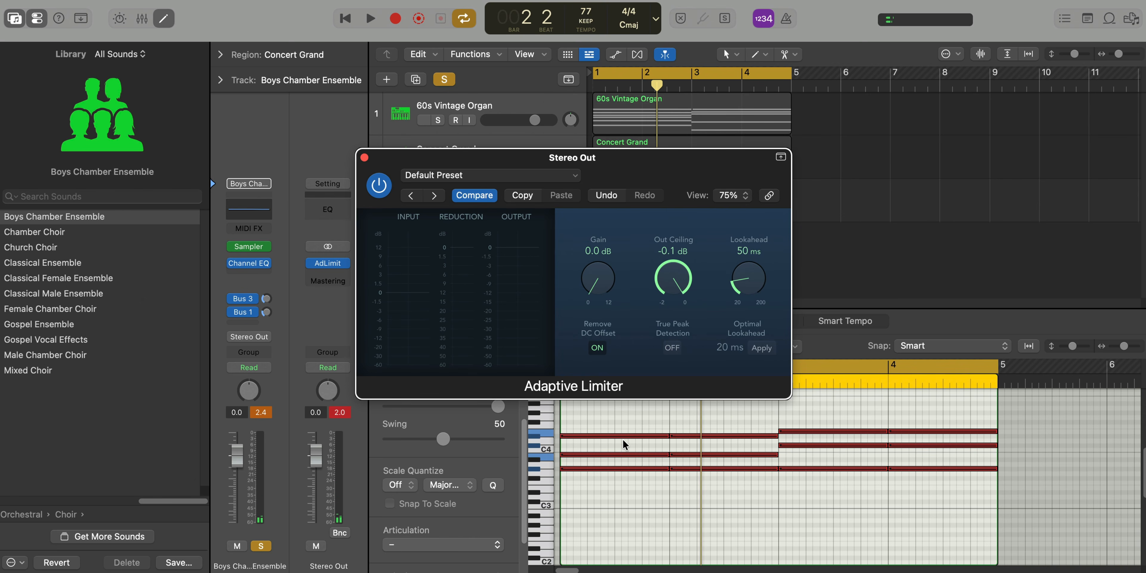
{"action": "left_click", "coordinate": [363, 157]}
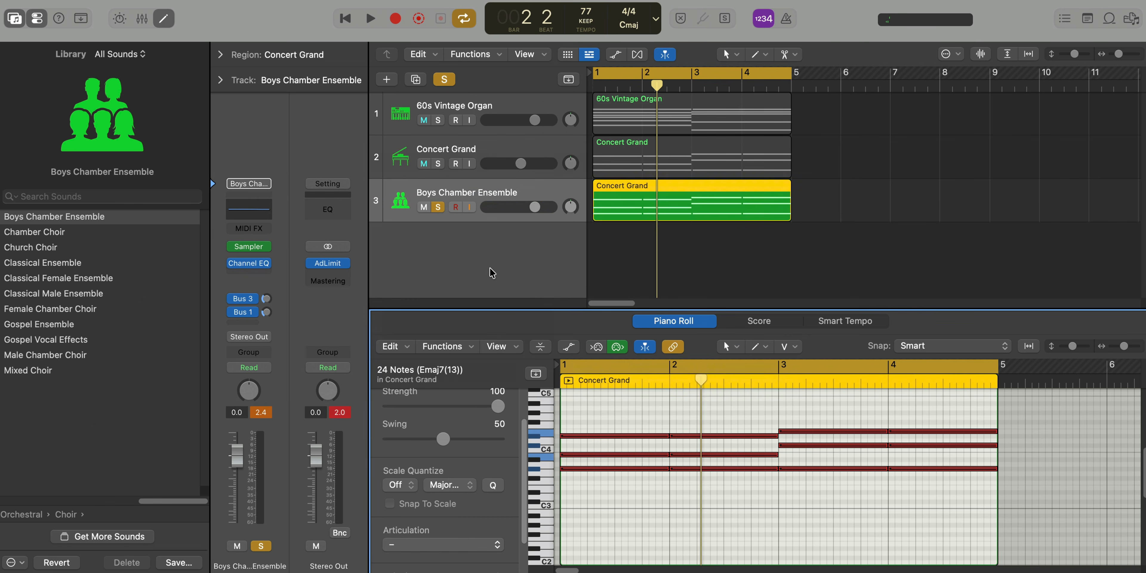
{"action": "key", "text": "space"}
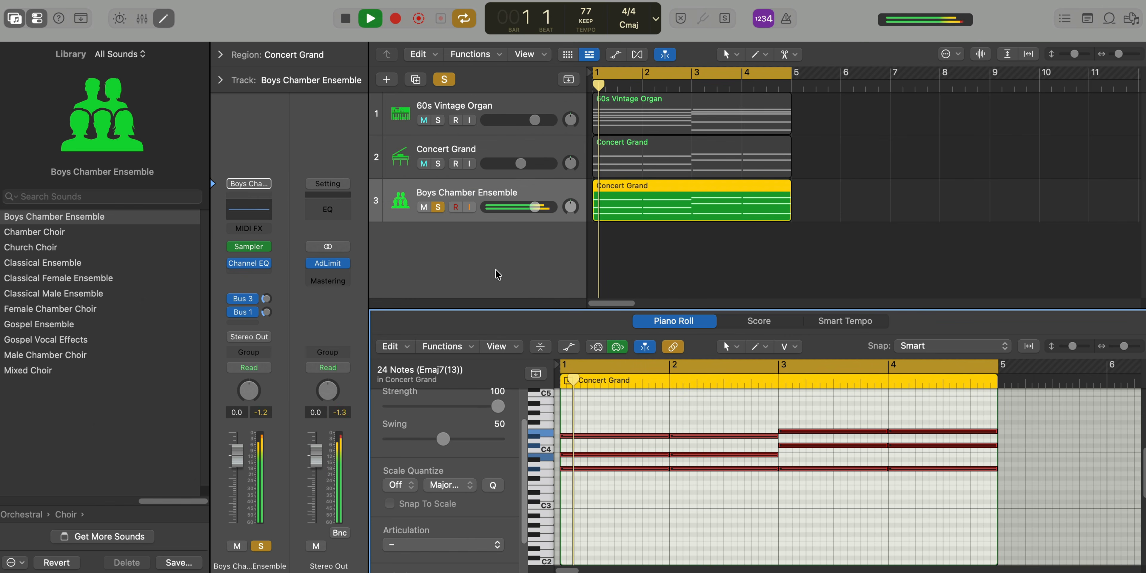
{"action": "left_click", "coordinate": [621, 425]}
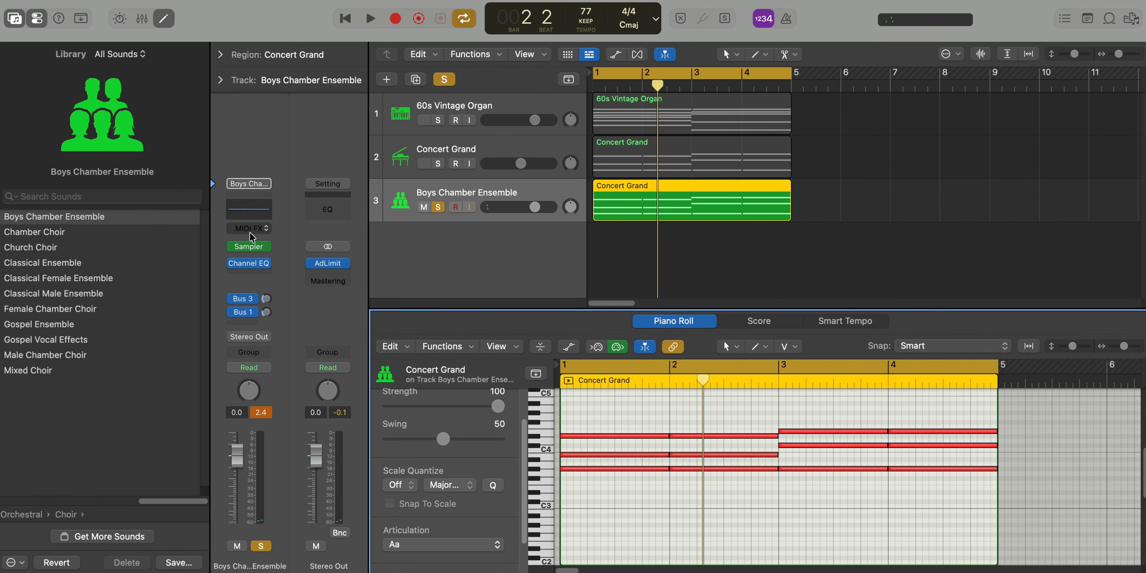
In the choir's Channel EQ, set a low cut at 1110 Hz with 36 dB/Oct and a high shelf at 1970 Hz, -14.6 dB
{"action": "left_click", "coordinate": [248, 263]}
{"action": "left_click", "coordinate": [315, 203]}
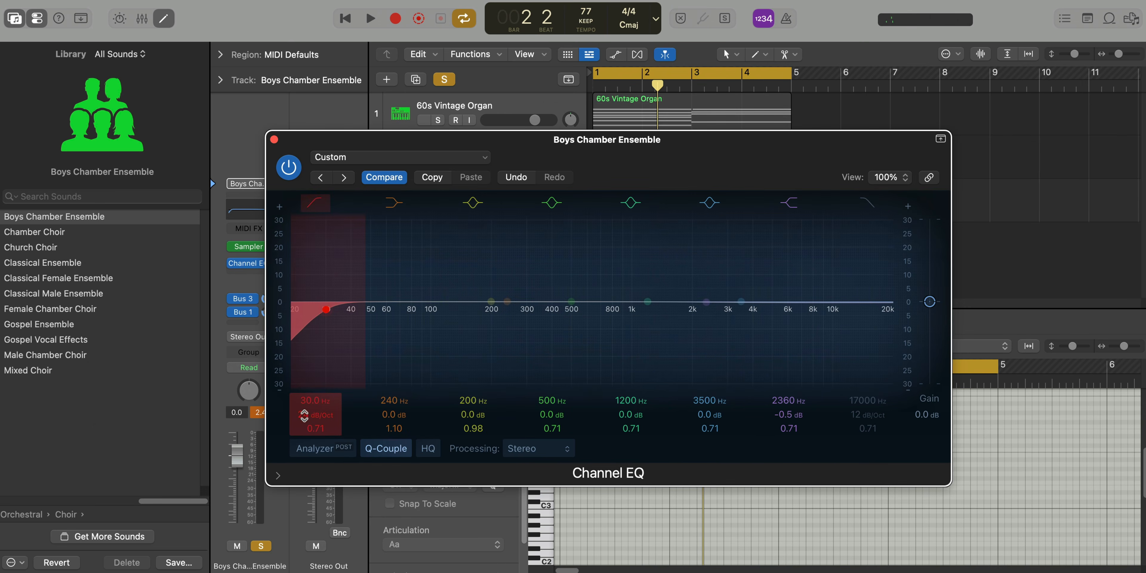
{"action": "key", "text": "space"}
{"action": "left_click_drag", "start_coordinate": [306, 400], "coordinate": [306, 356]}
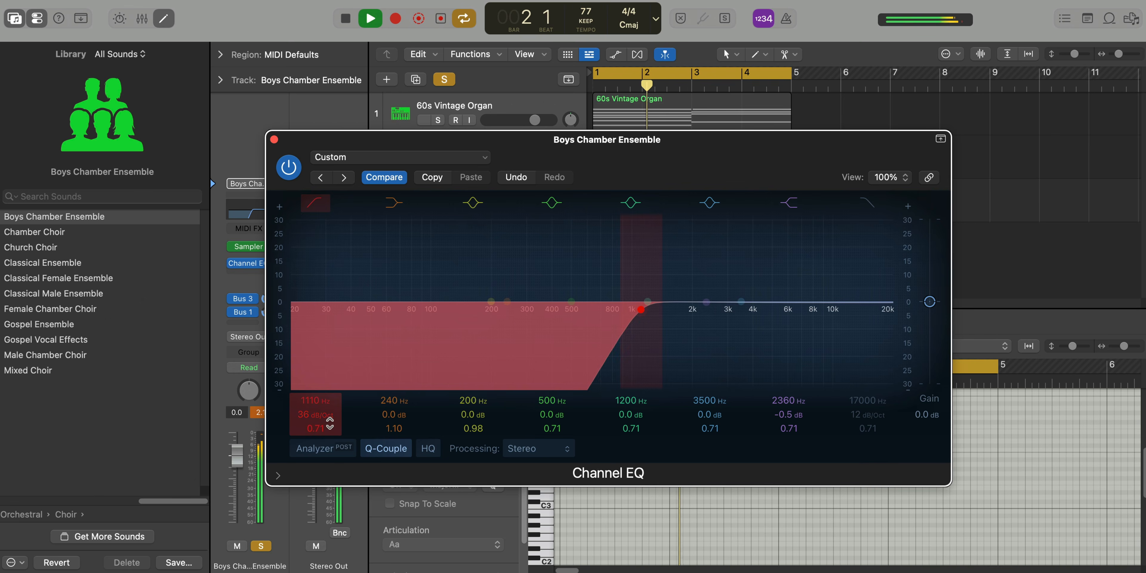
{"action": "left_click_drag", "start_coordinate": [707, 302], "coordinate": [700, 359]}
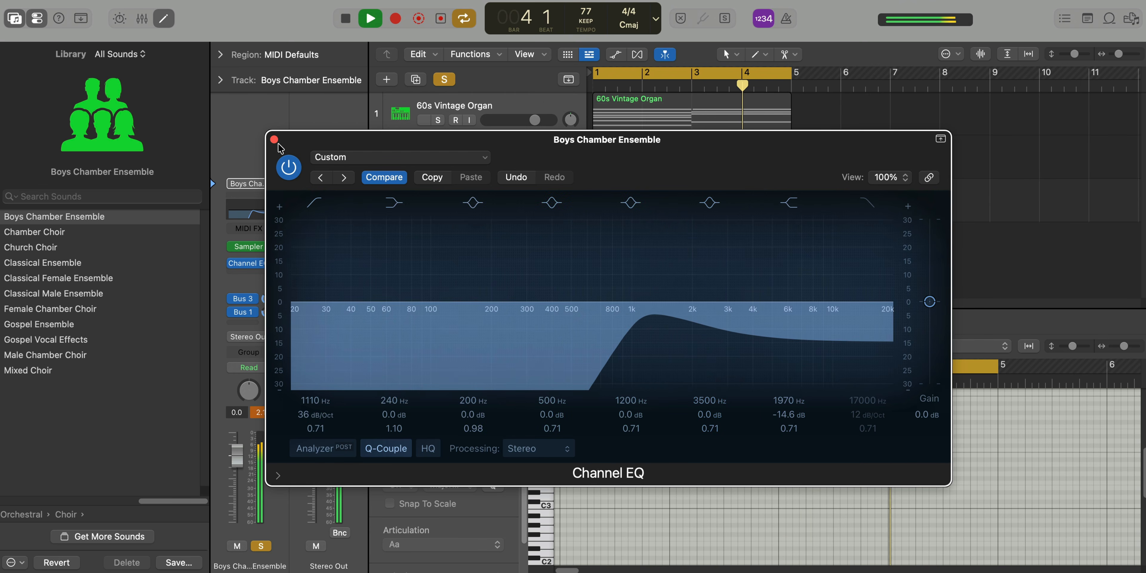
{"action": "key", "text": "super+w"}
{"action": "key", "text": "e"}
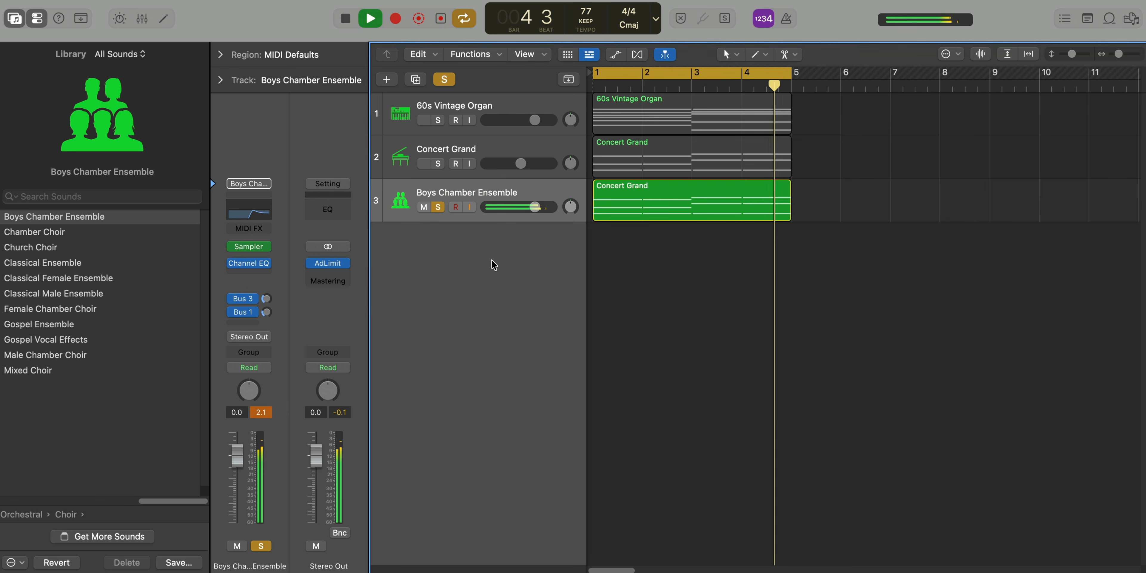
Solo the organ and Concert Grand alongside the choir, and lower the choir's volume to -5.5 dB, comparing with it muted
{"action": "left_click", "coordinate": [438, 163]}
{"action": "left_click", "coordinate": [438, 119]}
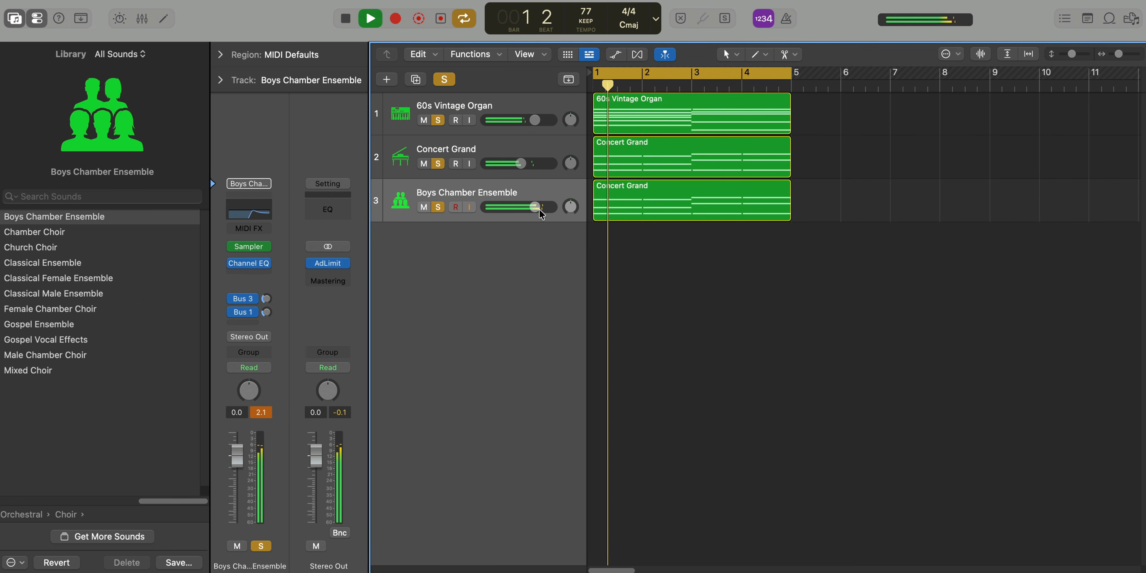
{"action": "left_click_drag", "start_coordinate": [534, 207], "coordinate": [521, 207]}
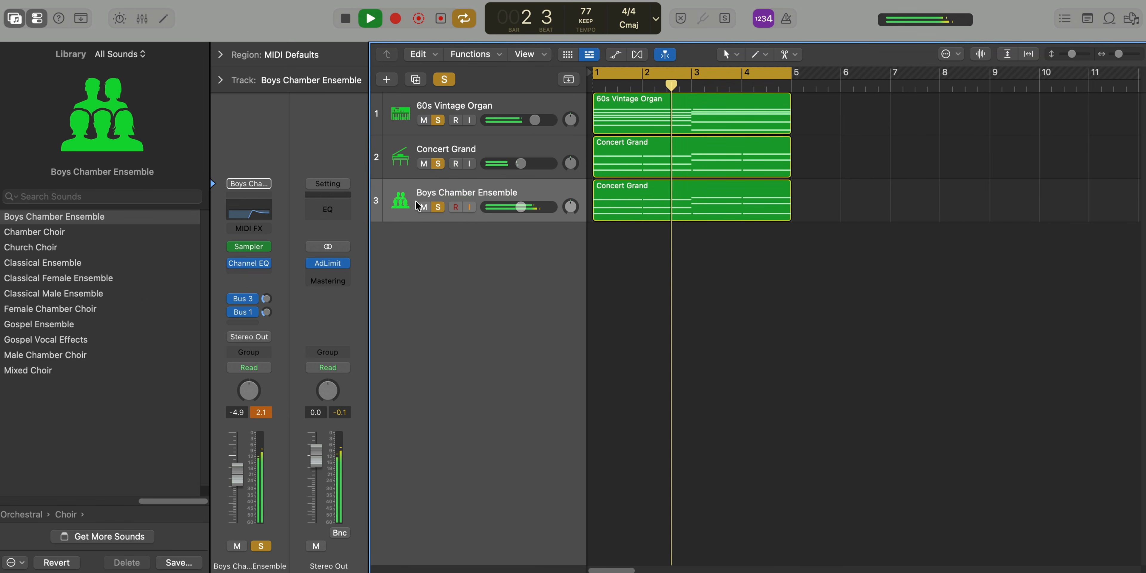
{"action": "left_click", "coordinate": [423, 207]}
{"action": "left_click", "coordinate": [423, 207]}
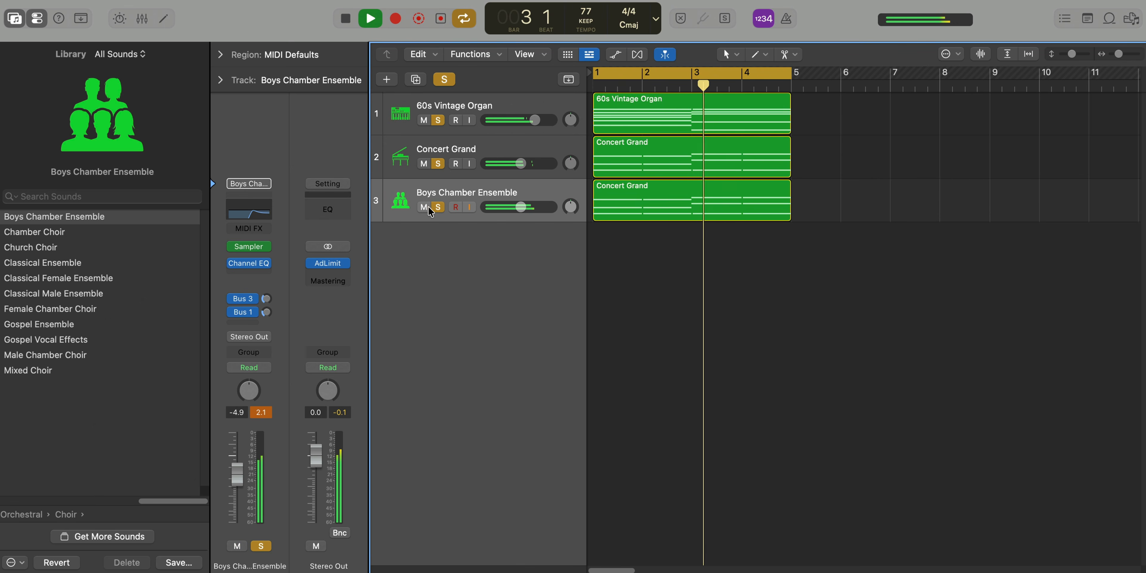
{"action": "left_click_drag", "start_coordinate": [520, 206], "coordinate": [518, 207]}
{"action": "scroll", "coordinate": [633, 238], "scroll_direction": "down", "scroll_amount": 3}
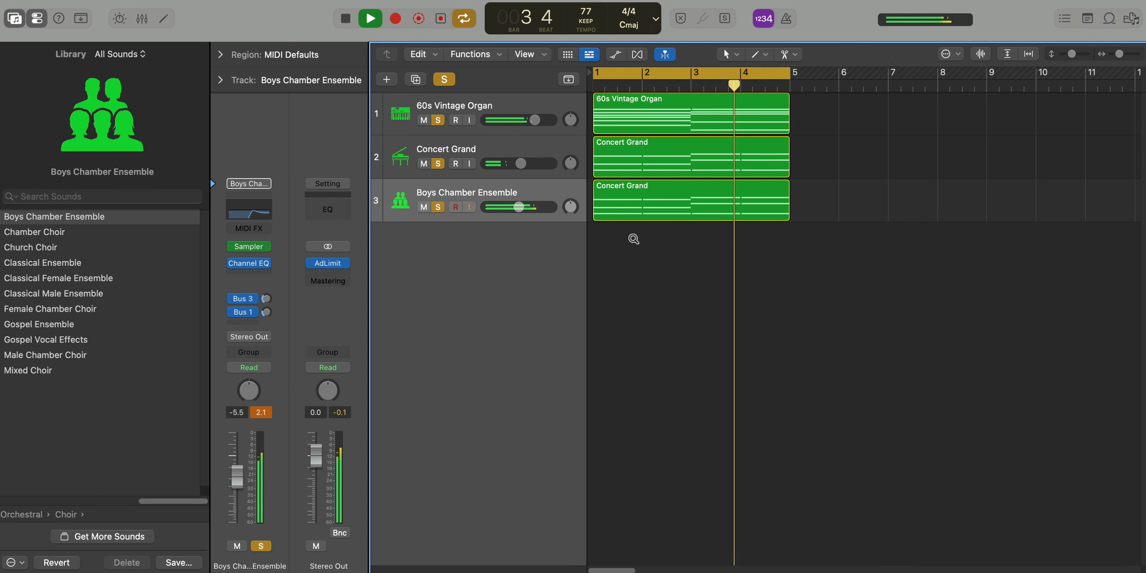
{"action": "scroll", "coordinate": [633, 238], "scroll_direction": "down", "scroll_amount": 1}
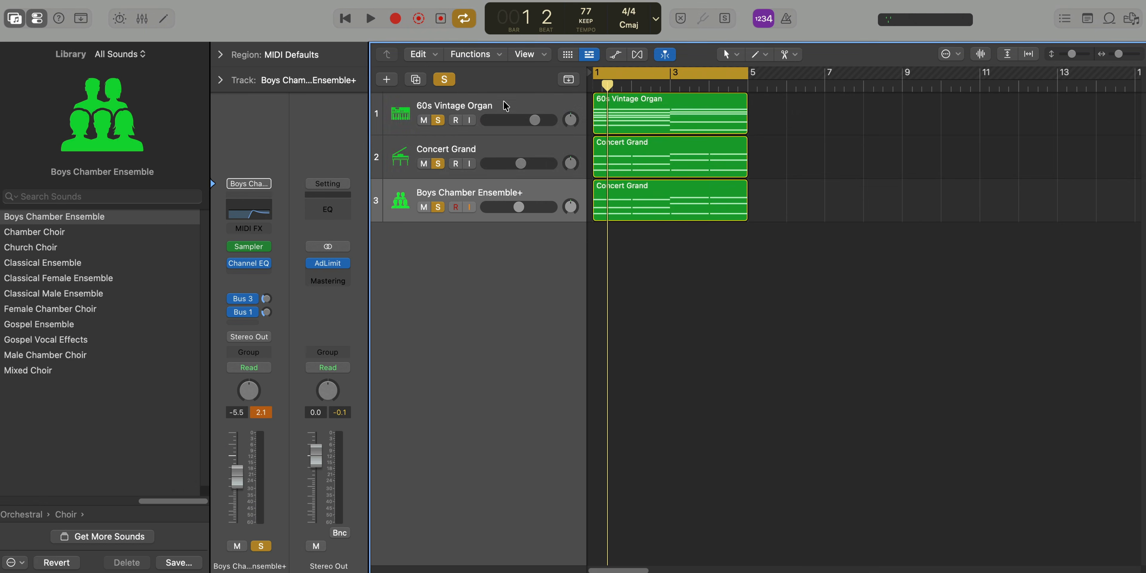
Group the selected organ, Concert Grand and choir tracks into a summing track stack
{"action": "left_click", "coordinate": [507, 112], "text": "shift"}
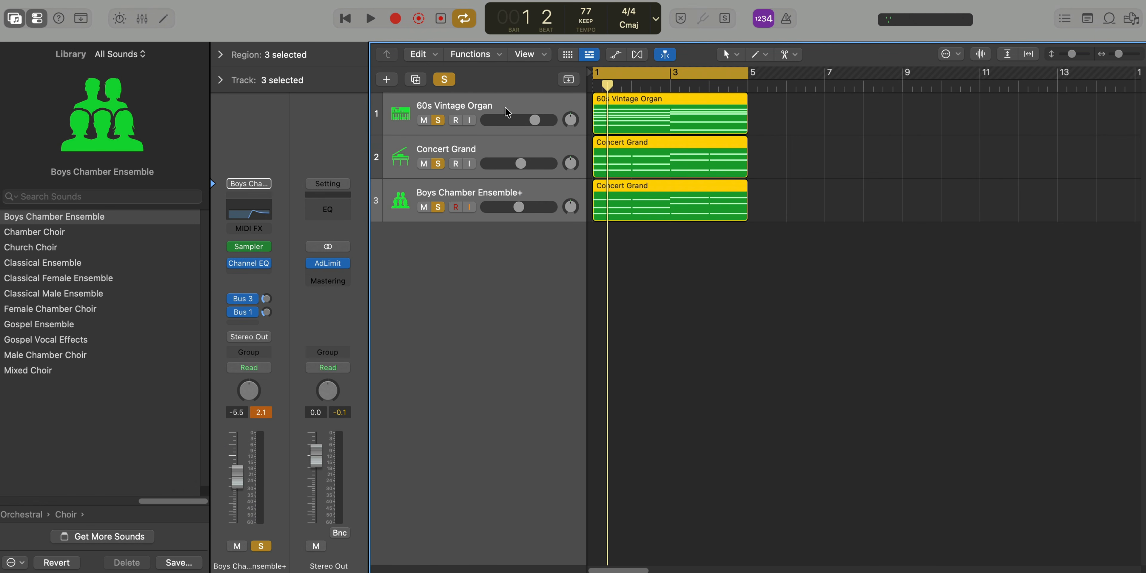
{"action": "key", "text": "super+shift+d"}
{"action": "left_click", "coordinate": [507, 112]}
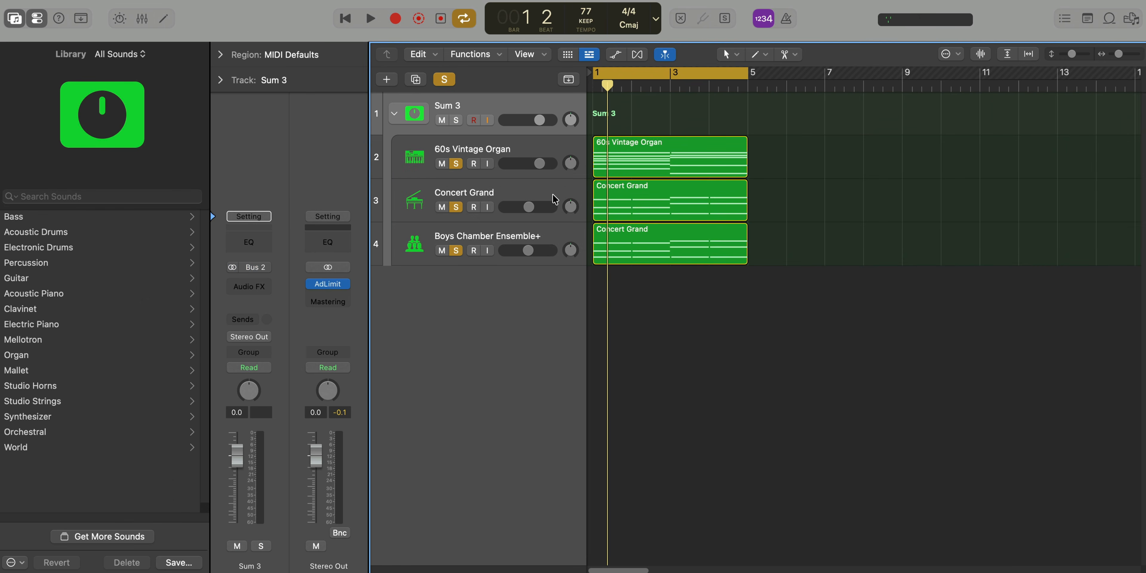
Insert Phat FX on the Sum 3 stack and turn off its Bandpass, Distortion and Bass Enhancer sections
{"action": "key", "text": "ctrl+shift+a"}
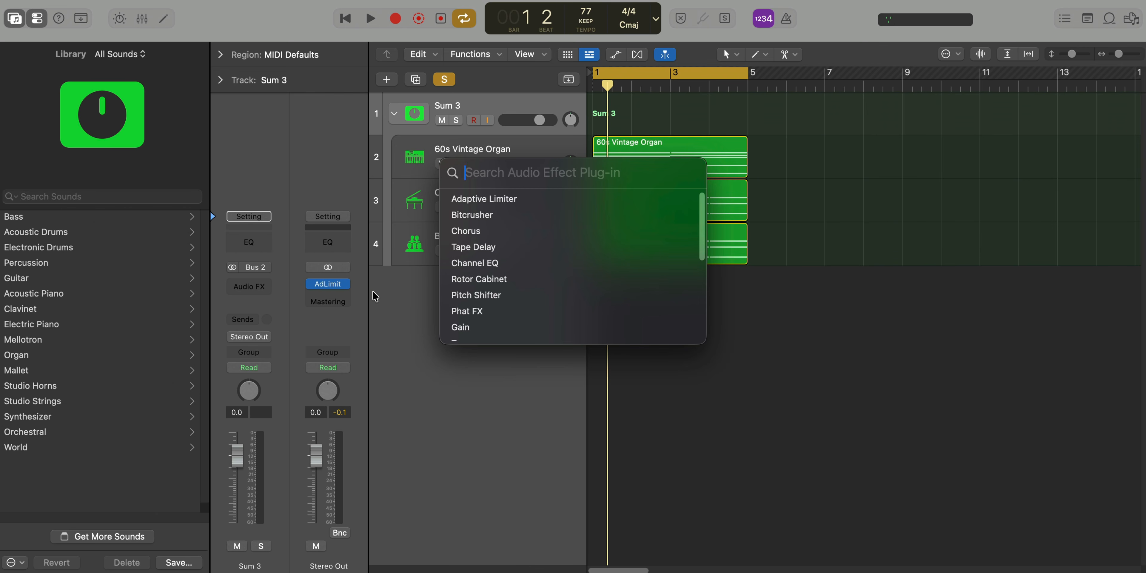
{"action": "type", "text": "phat"}
{"action": "key", "text": "Return"}
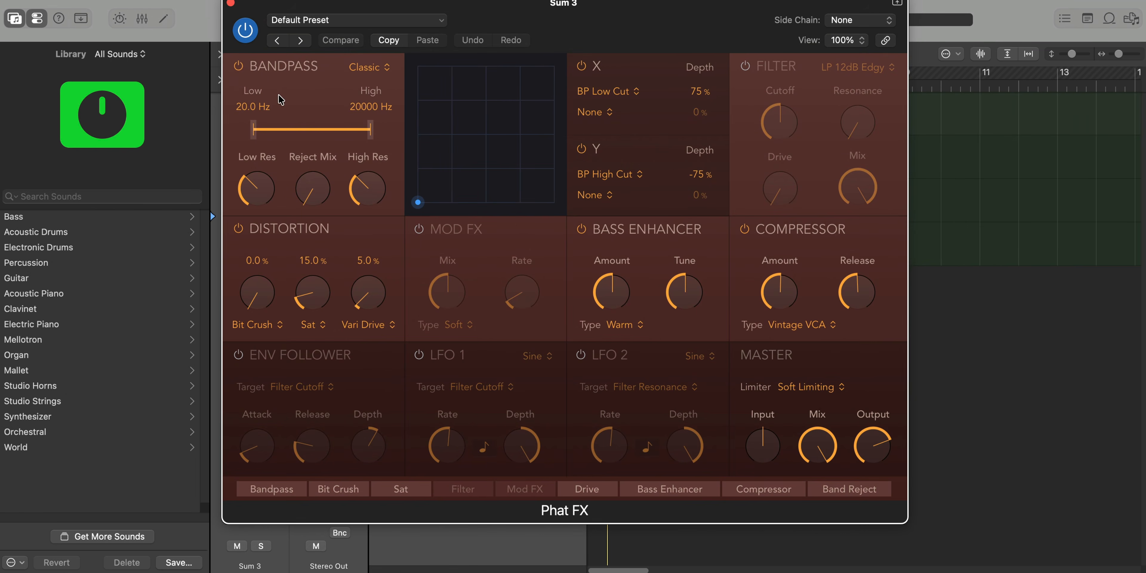
{"action": "left_click", "coordinate": [237, 67]}
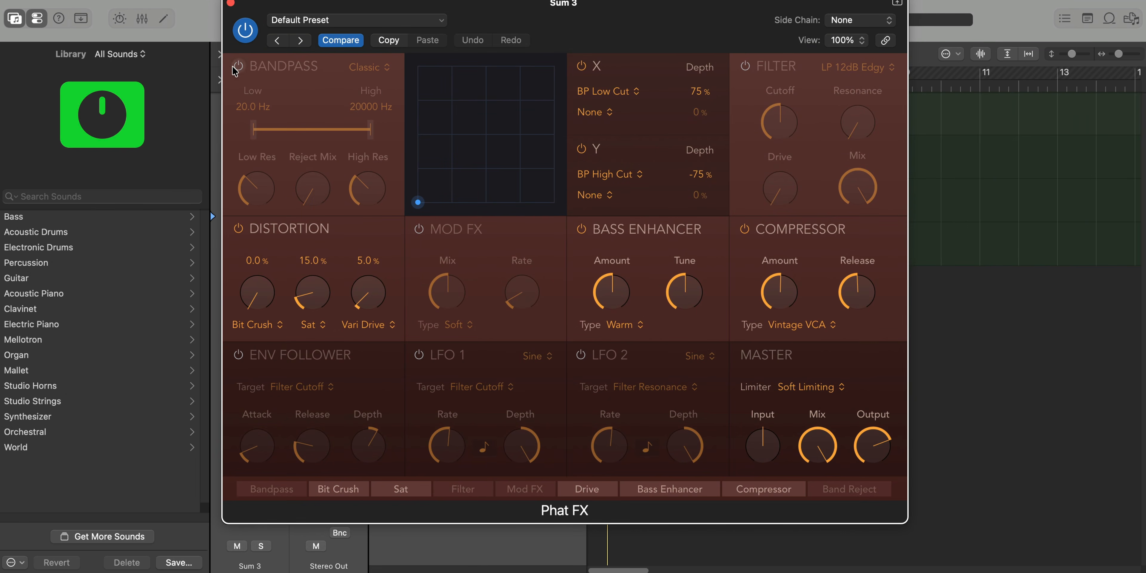
{"action": "left_click", "coordinate": [237, 230]}
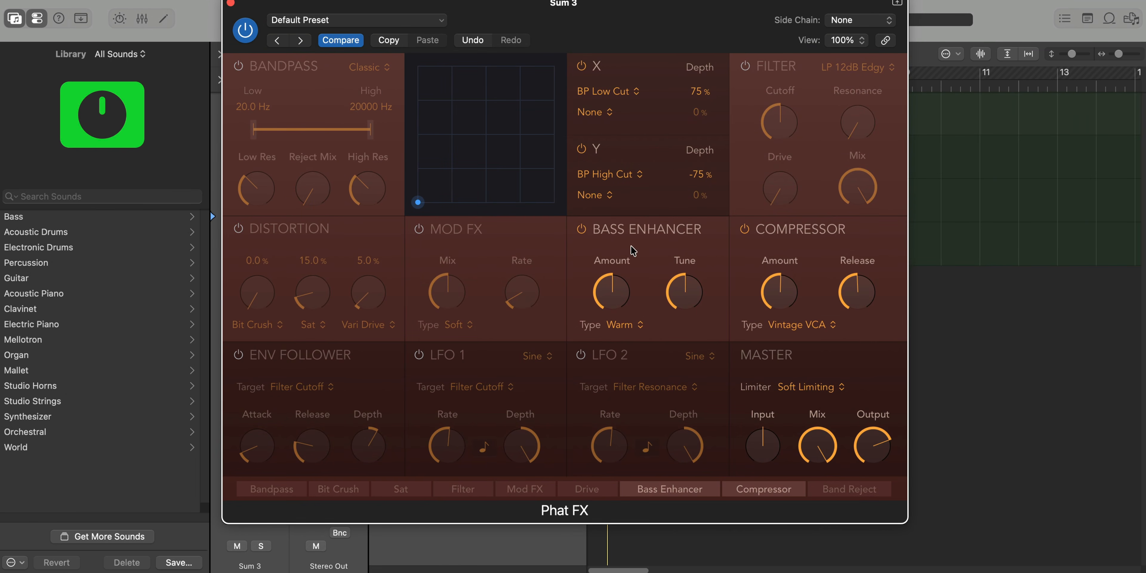
{"action": "left_click", "coordinate": [583, 231]}
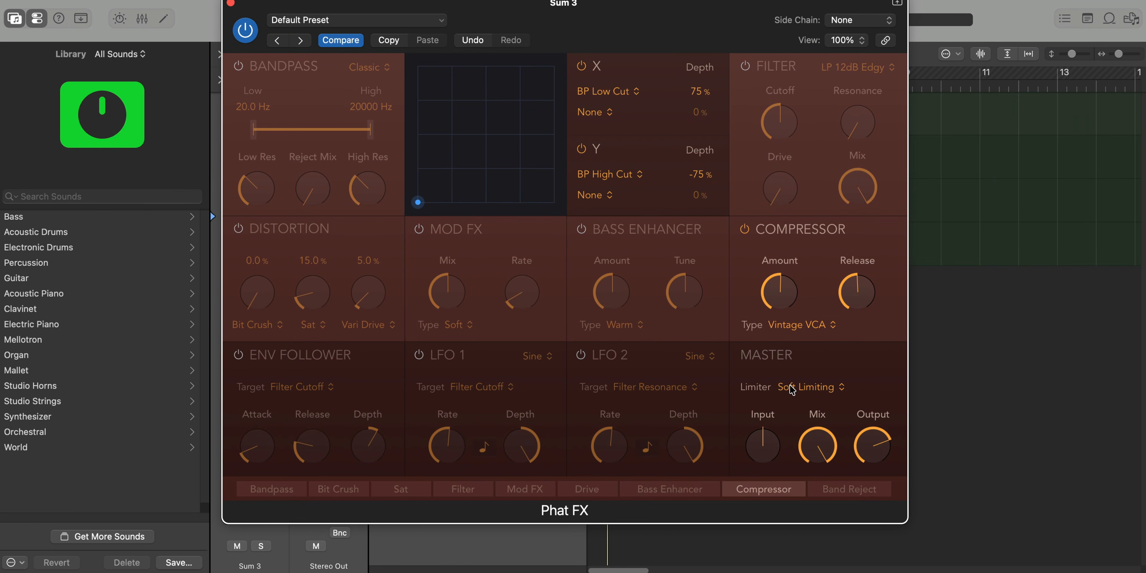
Enable the Phat FX filter, choose the Dirt type with full amount and a low mix, and close the plug-in
{"action": "left_click", "coordinate": [745, 68]}
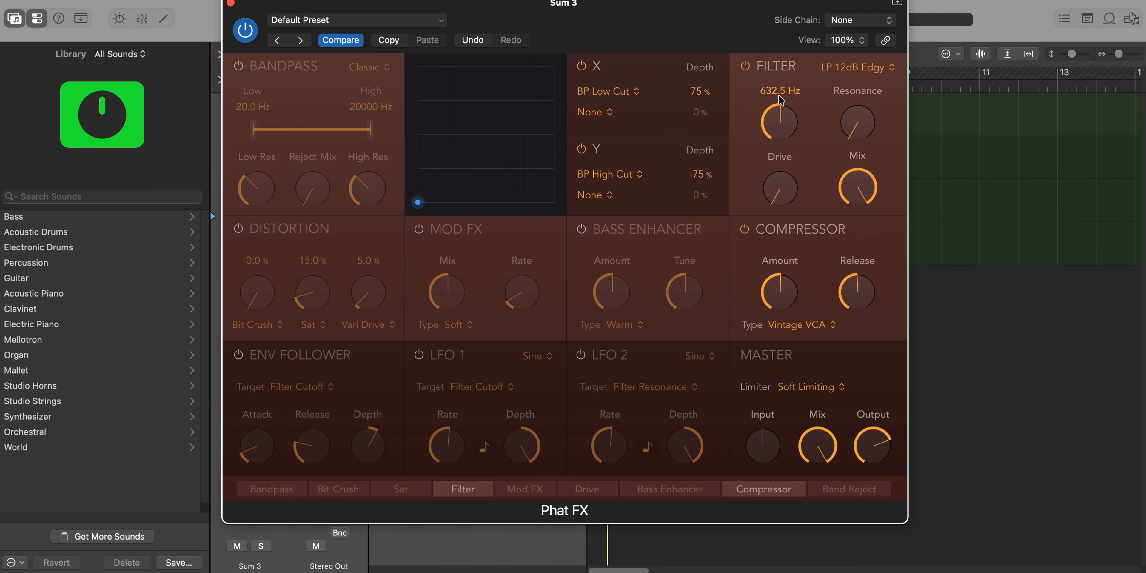
{"action": "left_click", "coordinate": [841, 74]}
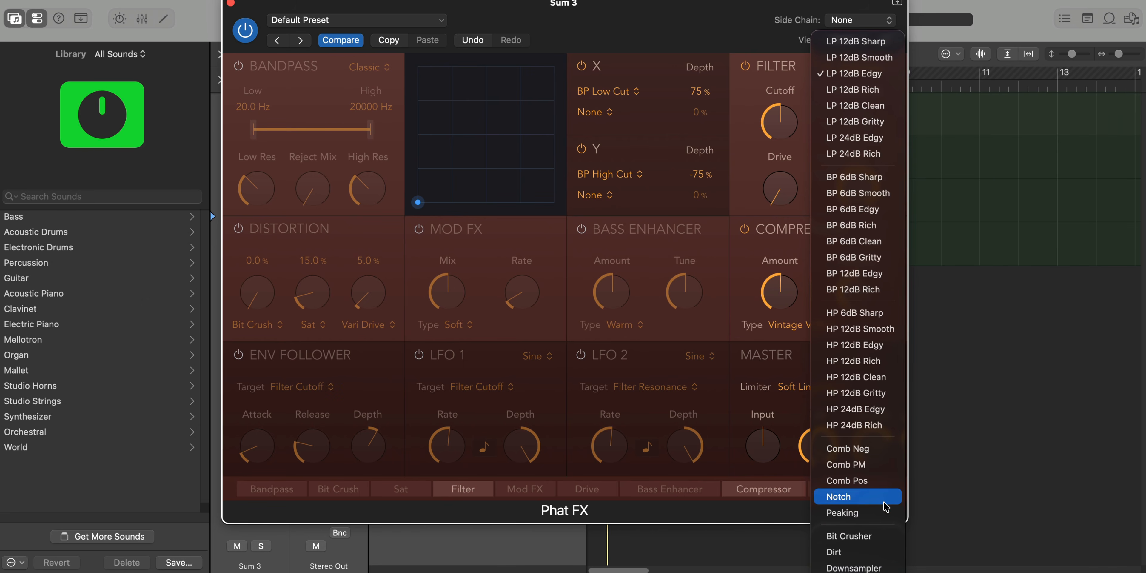
{"action": "left_click", "coordinate": [854, 553]}
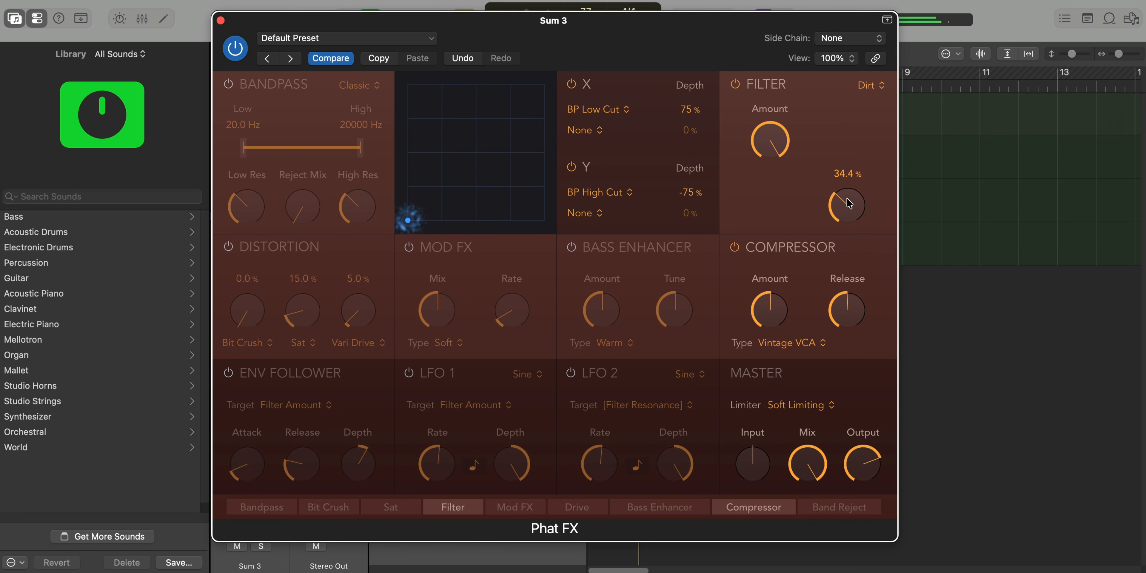
{"action": "left_click", "coordinate": [221, 21]}
Add a Channel EQ to the Sum 3 stack with a 270 Hz low cut and a lowered high cut during playback
{"action": "left_click", "coordinate": [238, 236]}
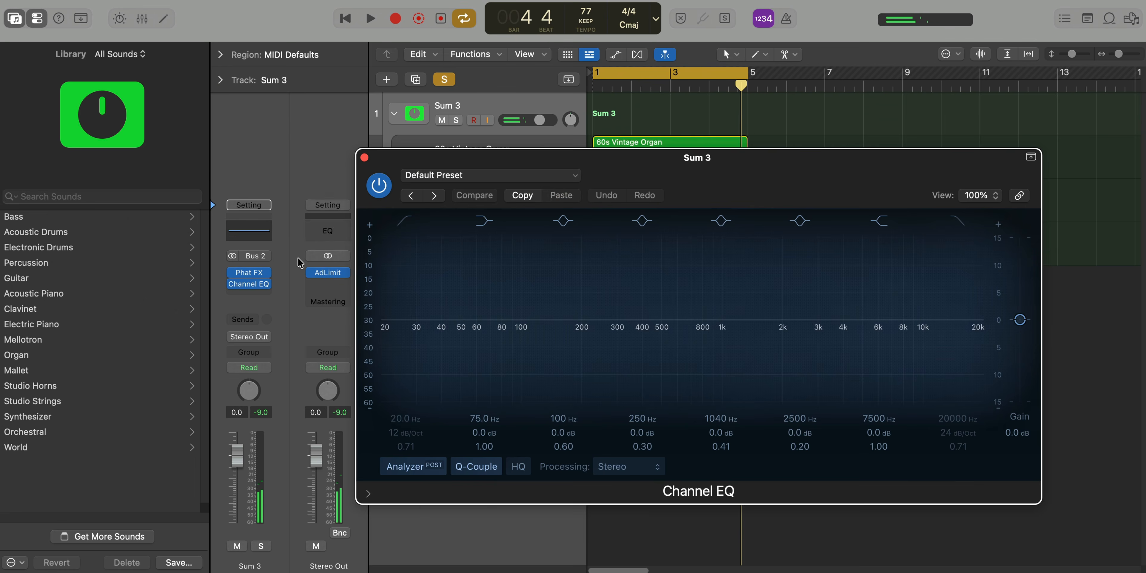
{"action": "left_click_drag", "start_coordinate": [632, 182], "coordinate": [559, 171]}
{"action": "left_click", "coordinate": [336, 212]}
{"action": "key", "text": "space"}
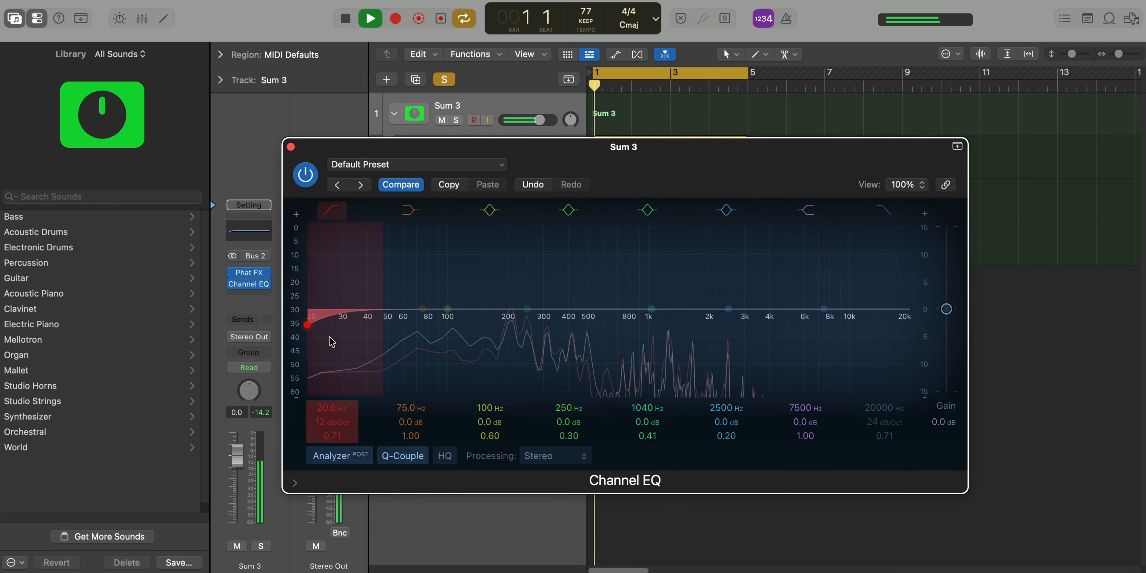
{"action": "left_click_drag", "start_coordinate": [329, 338], "coordinate": [559, 344]}
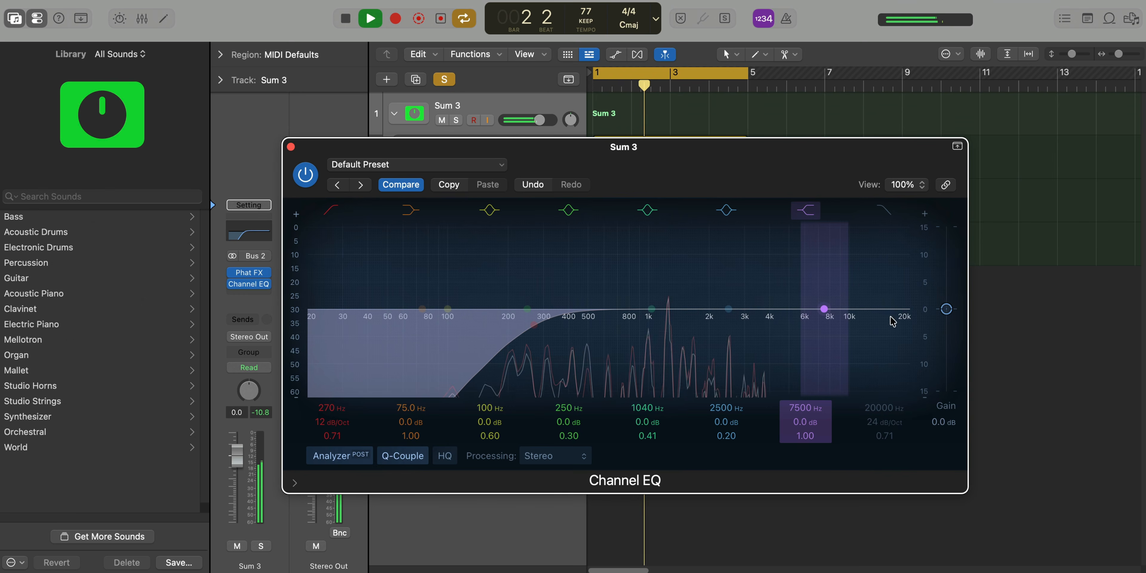
{"action": "left_click", "coordinate": [895, 216]}
{"action": "left_click_drag", "start_coordinate": [900, 317], "coordinate": [743, 339]}
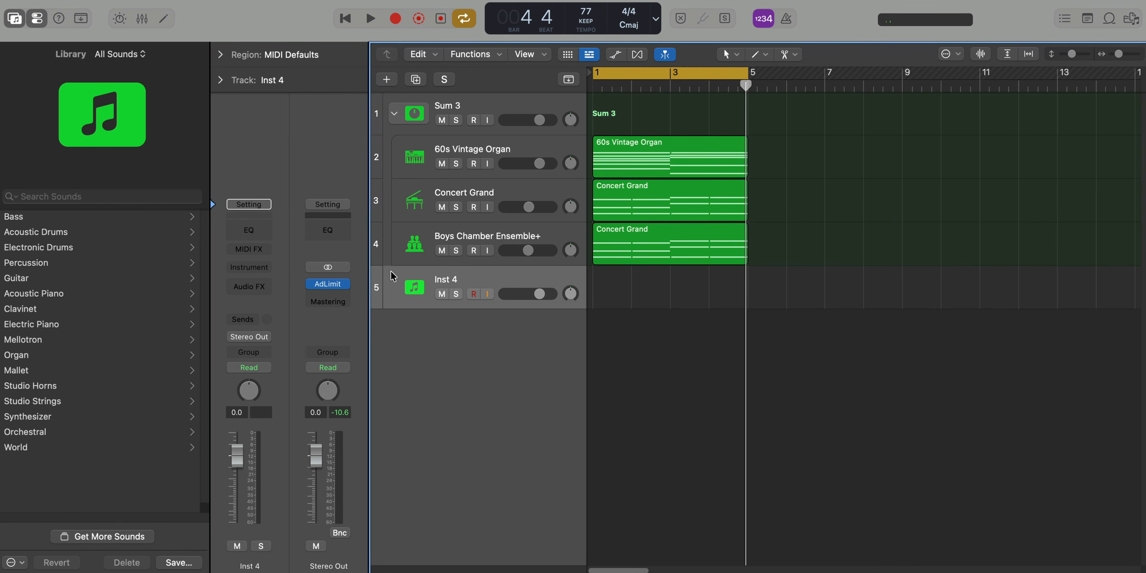
Load the Vintage Soul bass patch on the Inst 4 track
{"action": "left_click", "coordinate": [35, 220]}
{"action": "scroll", "coordinate": [97, 379], "scroll_direction": "down", "scroll_amount": 6}
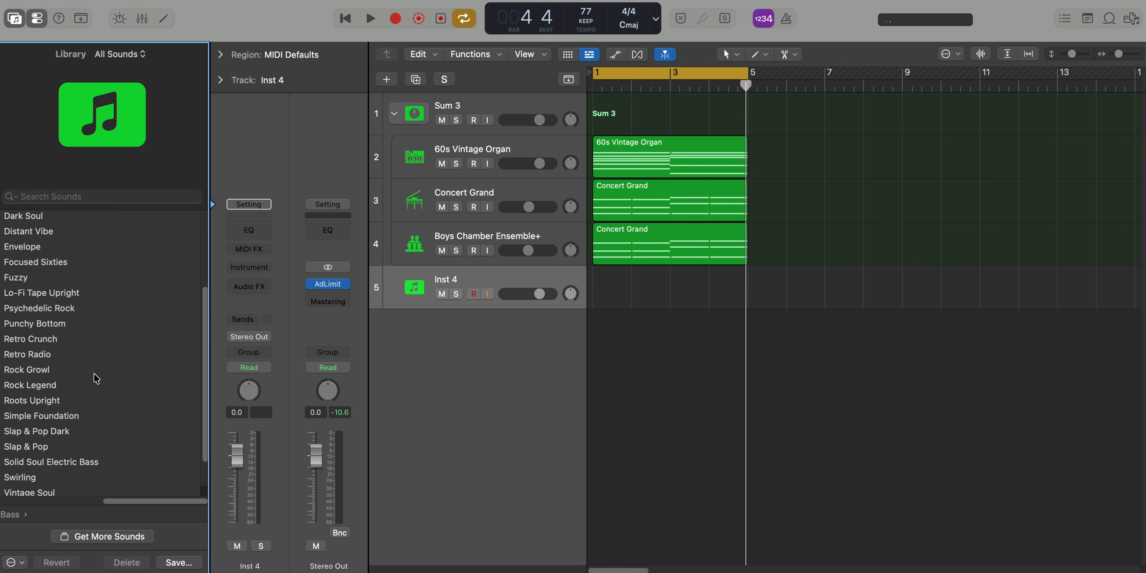
{"action": "left_click", "coordinate": [58, 458]}
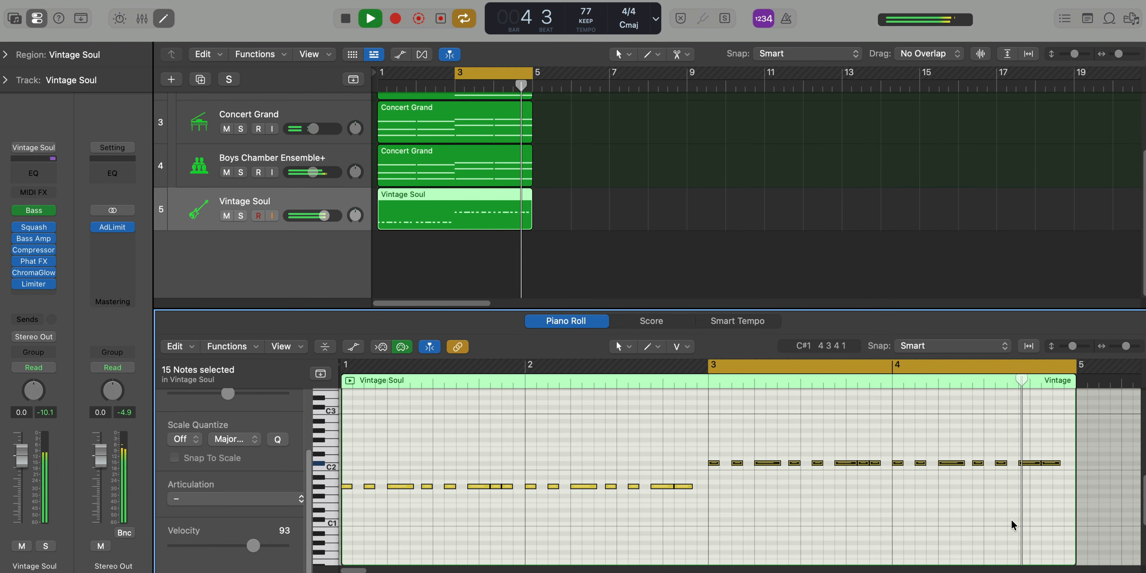
Add a short G#1 note in bar 3 and another in bar 4 of the Vintage Soul region, replaying the section
{"action": "key", "text": "space"}
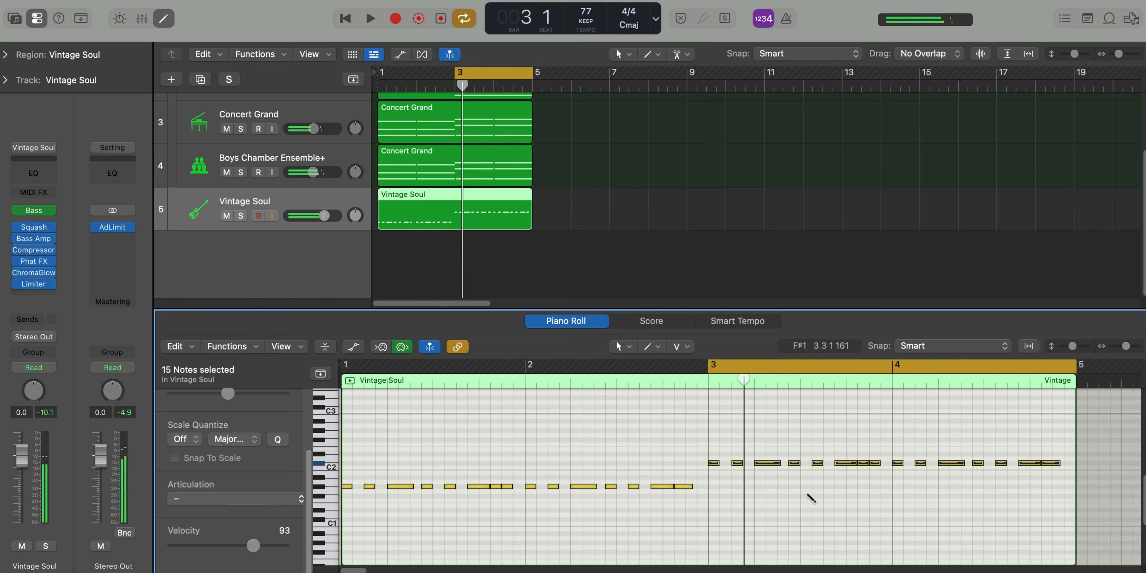
{"action": "left_click", "coordinate": [783, 487]}
{"action": "key", "text": "space"}
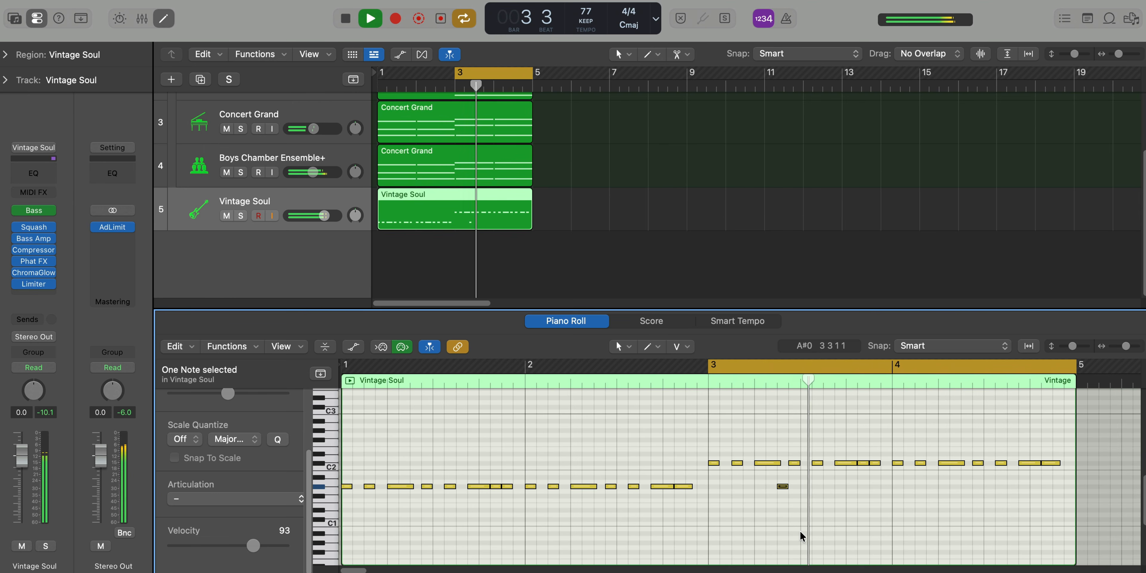
{"action": "left_click", "coordinate": [961, 486]}
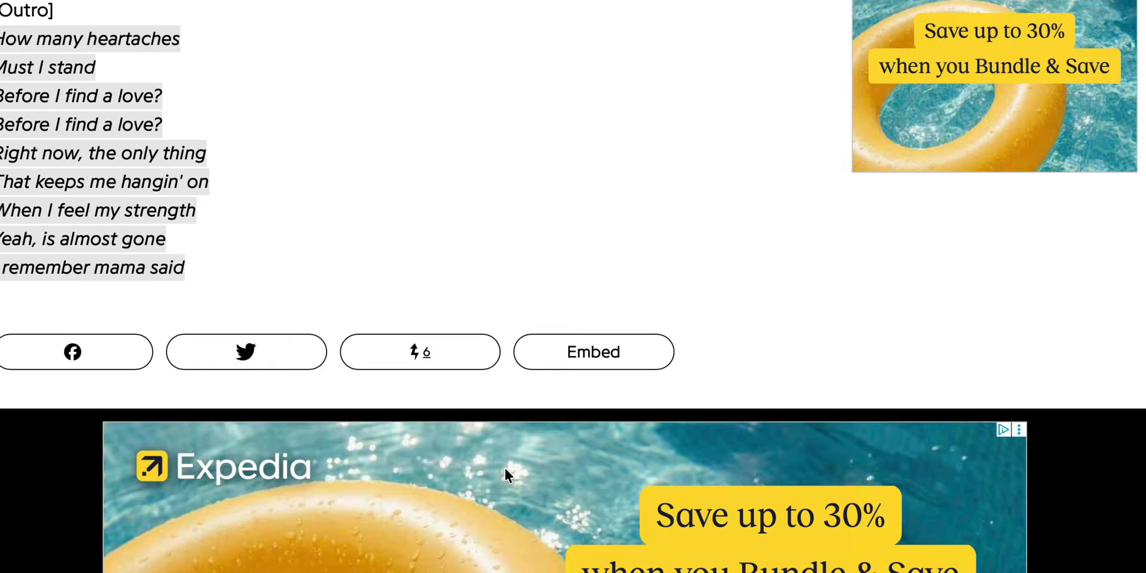
Switch to the song's lyrics page in the browser, go to its credits, and highlight the Background Vocals entry
{"action": "scroll", "coordinate": [509, 475], "scroll_direction": "down", "scroll_amount": 20}
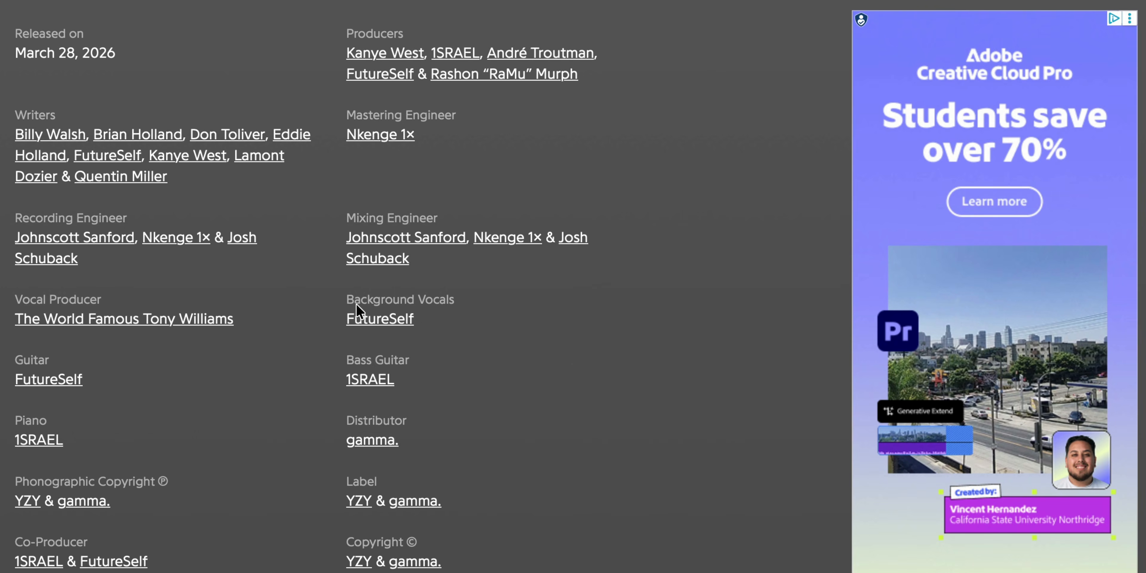
{"action": "left_click_drag", "start_coordinate": [341, 304], "coordinate": [426, 314]}
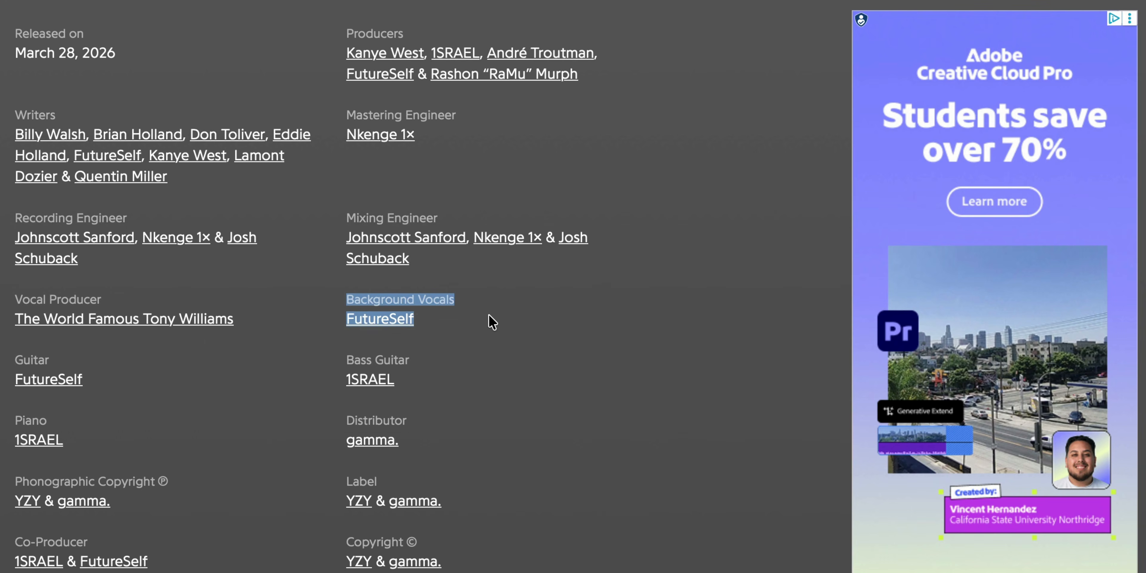
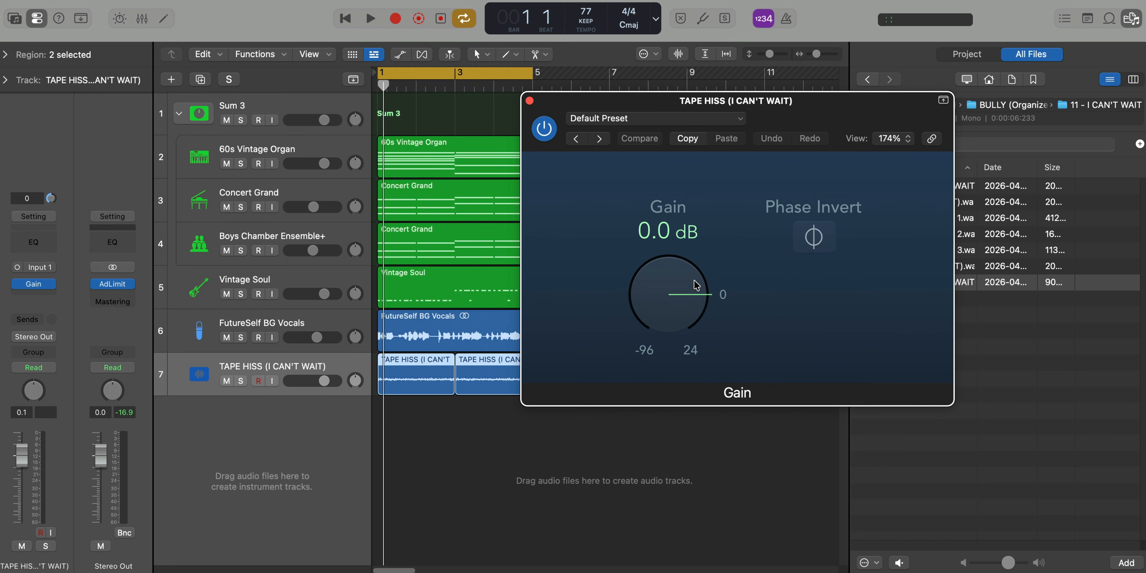
Lower the TAPE HISS track's gain to -24.2 dB during playback and compare the mix with the track muted and unmuted
{"action": "key", "text": "space"}
{"action": "left_click_drag", "start_coordinate": [697, 287], "coordinate": [688, 316]}
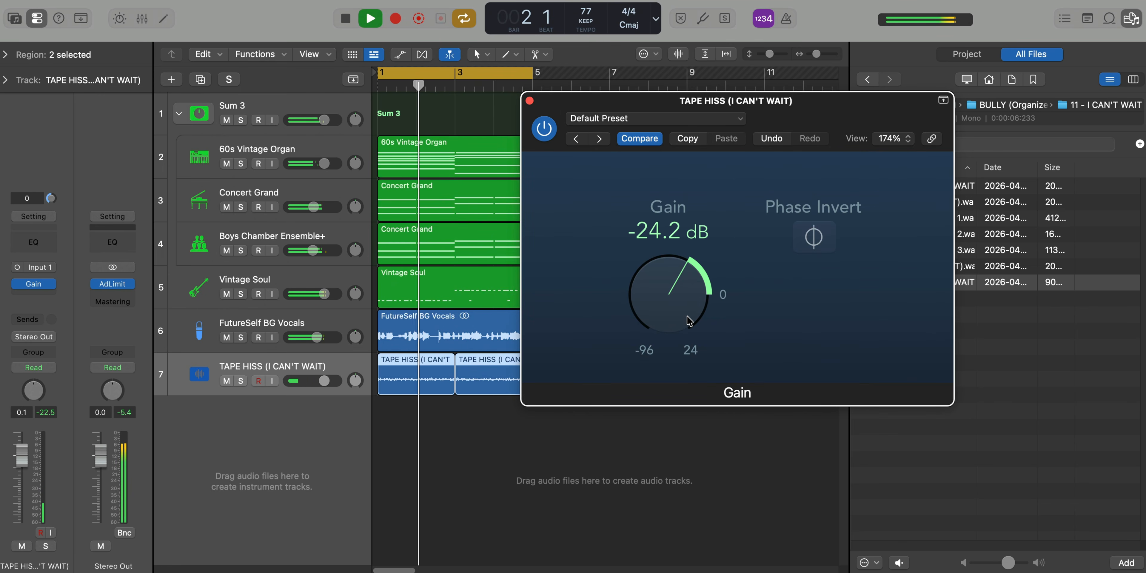
{"action": "left_click", "coordinate": [543, 129]}
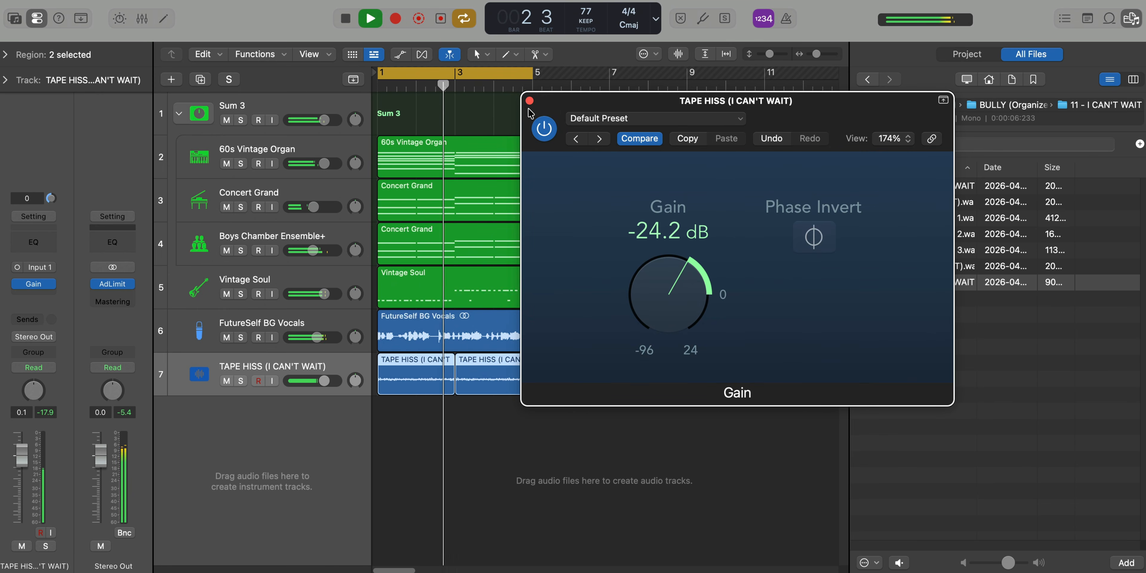
{"action": "left_click", "coordinate": [530, 100]}
{"action": "left_click", "coordinate": [226, 381]}
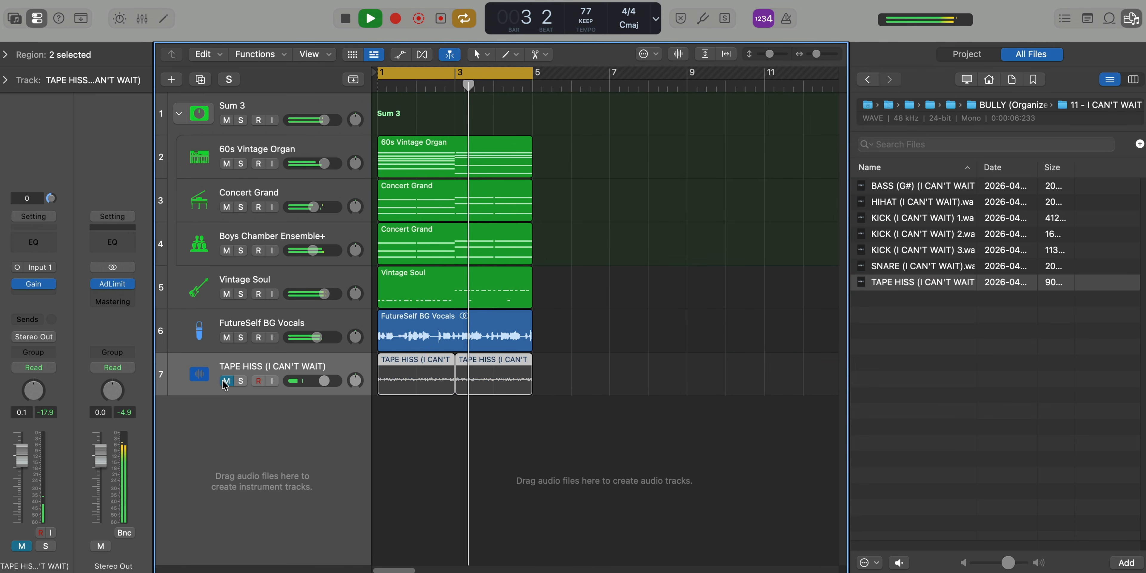
{"action": "left_click", "coordinate": [225, 381]}
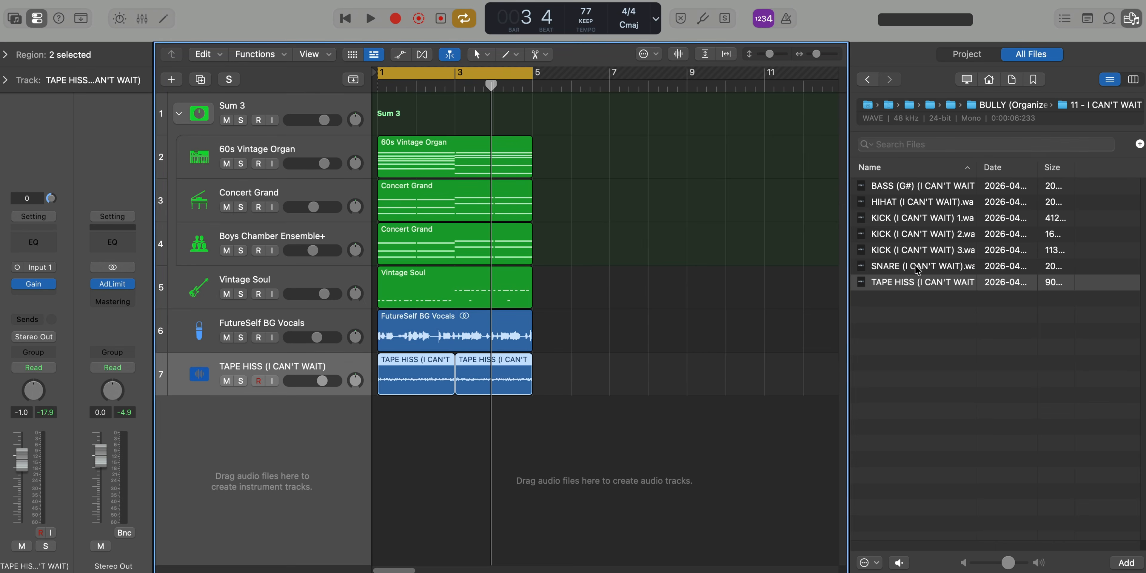
Import the hi-hat, three kick and snare samples together as a new Drum Machine Designer track below the tape hiss
{"action": "left_click", "coordinate": [917, 269]}
{"action": "left_click", "coordinate": [897, 205], "text": "shift"}
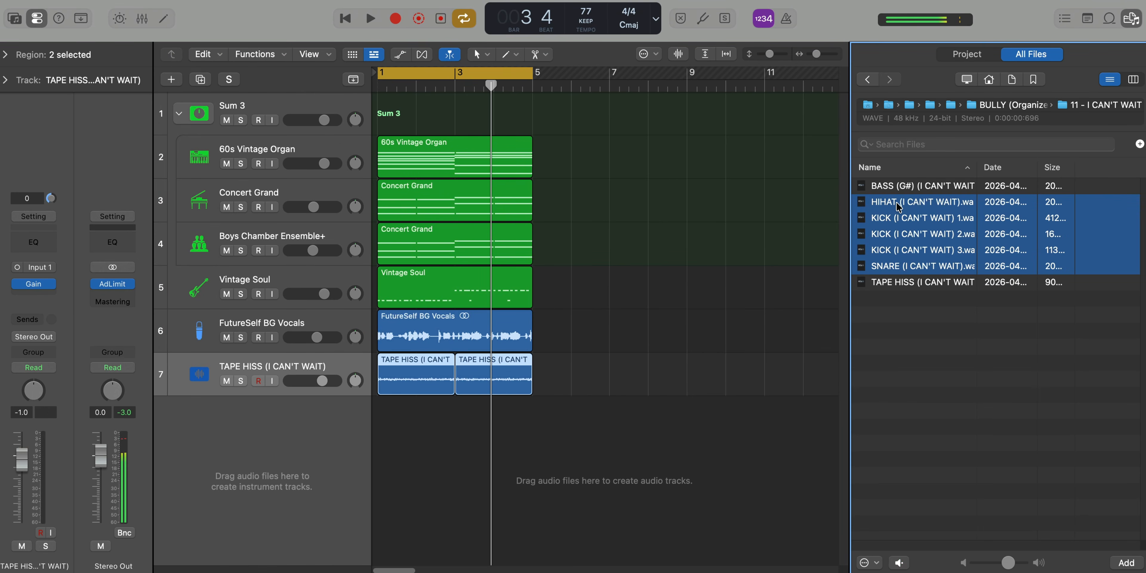
{"action": "left_click_drag", "start_coordinate": [897, 206], "coordinate": [247, 460]}
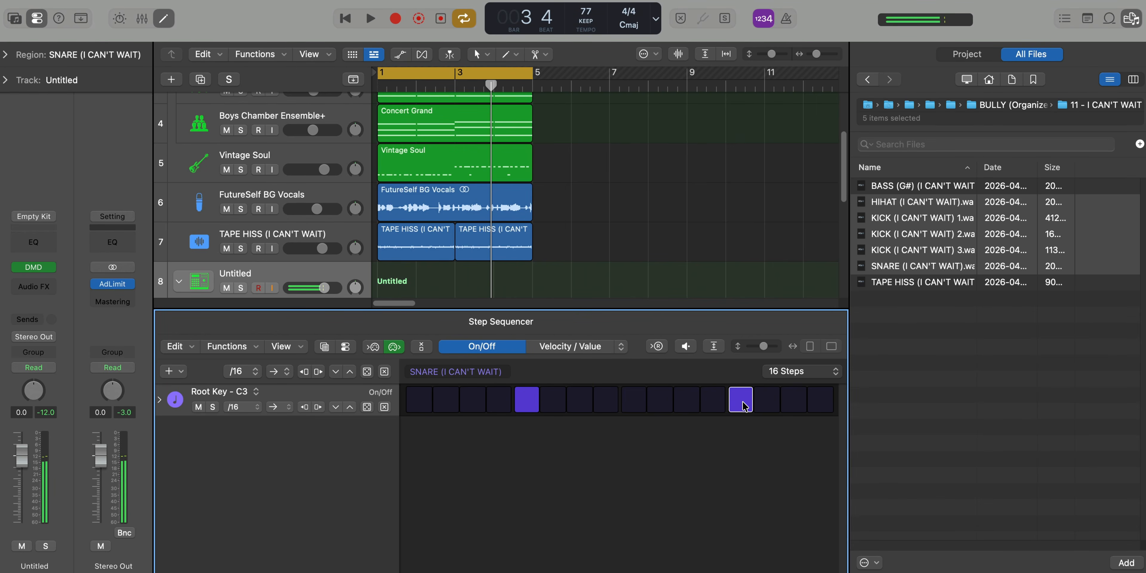
Hide the step sequencer and the file browser and play the loop with the snare pattern
{"action": "key", "text": "e"}
{"action": "key", "text": "space"}
{"action": "left_click", "coordinate": [1131, 18]}
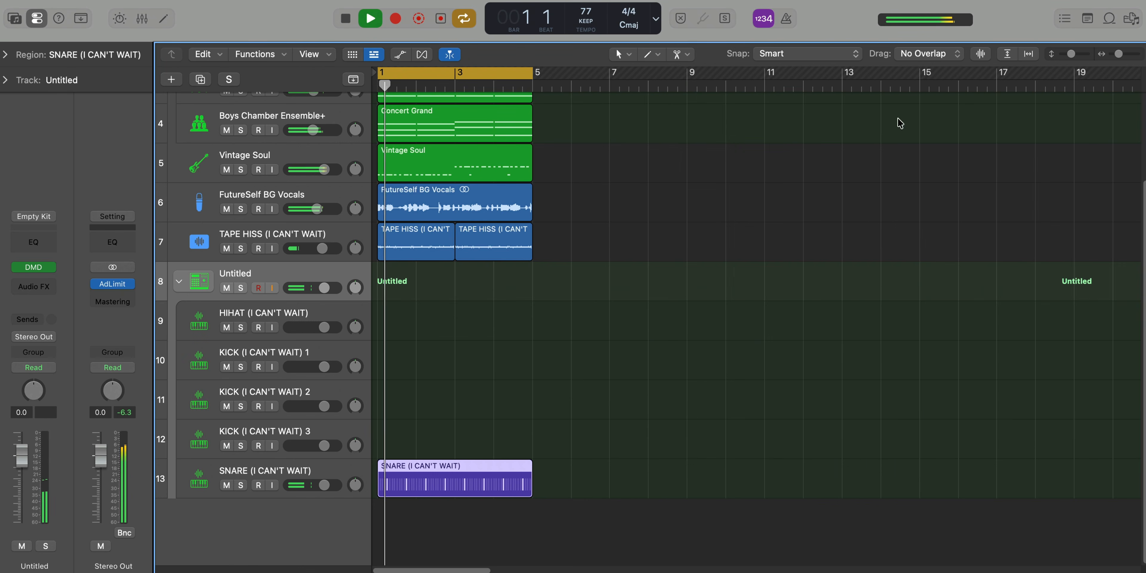
In the snare's Quick Sampler, raise the volume, set the polyphony to Mono and move the sample start to 0.008 s
{"action": "left_click", "coordinate": [272, 466]}
{"action": "left_click", "coordinate": [42, 265]}
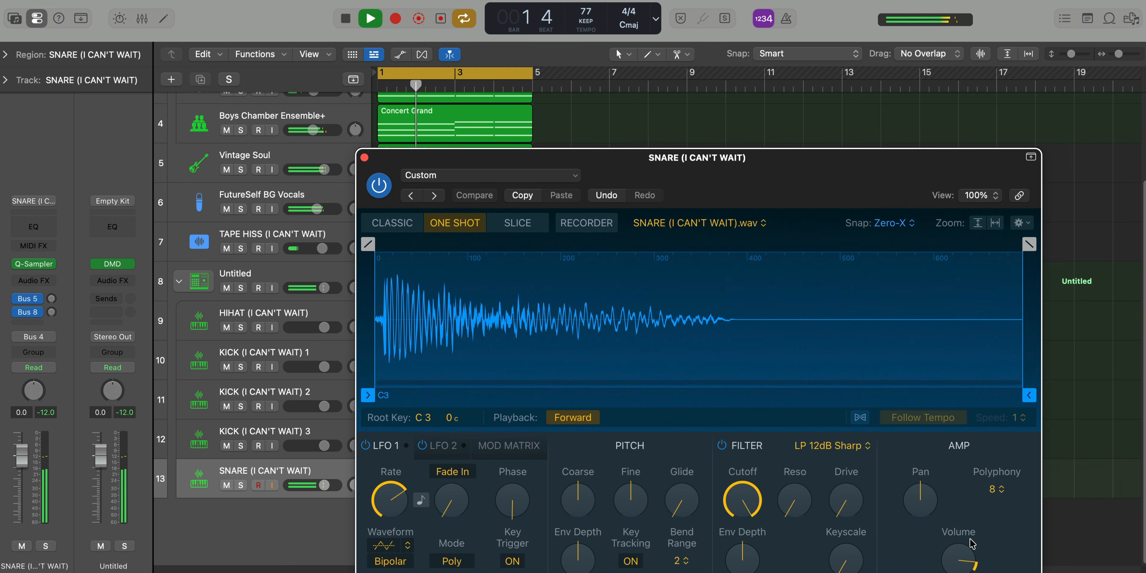
{"action": "left_click", "coordinate": [991, 489]}
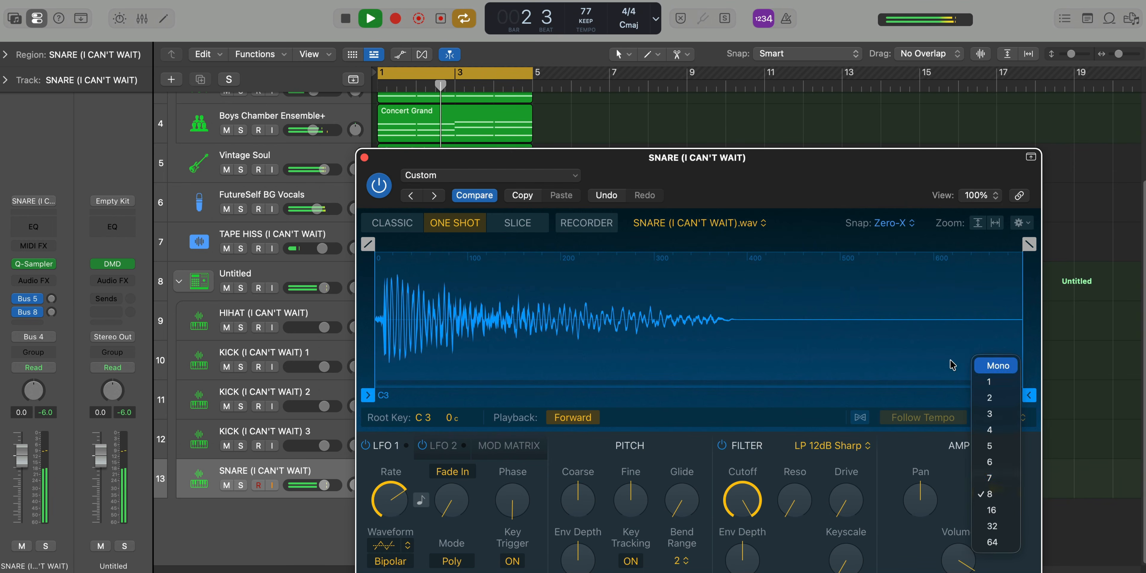
{"action": "left_click", "coordinate": [997, 366]}
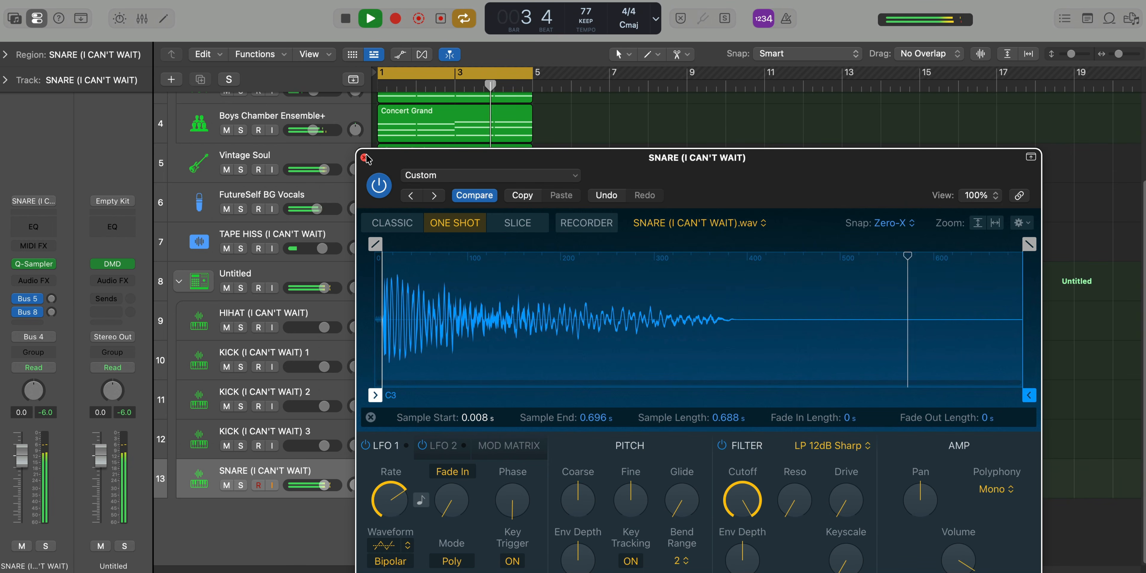
{"action": "left_click", "coordinate": [364, 157]}
Stop playback, solo the snare track and insert a ChromaVerb on it
{"action": "key", "text": "super+Right"}
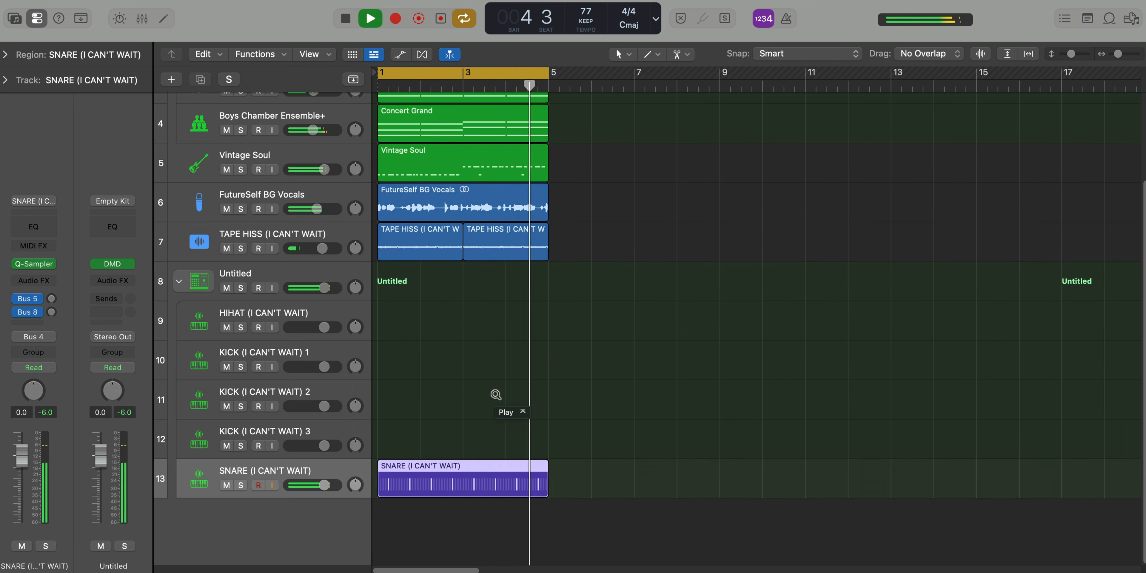
{"action": "key", "text": "space"}
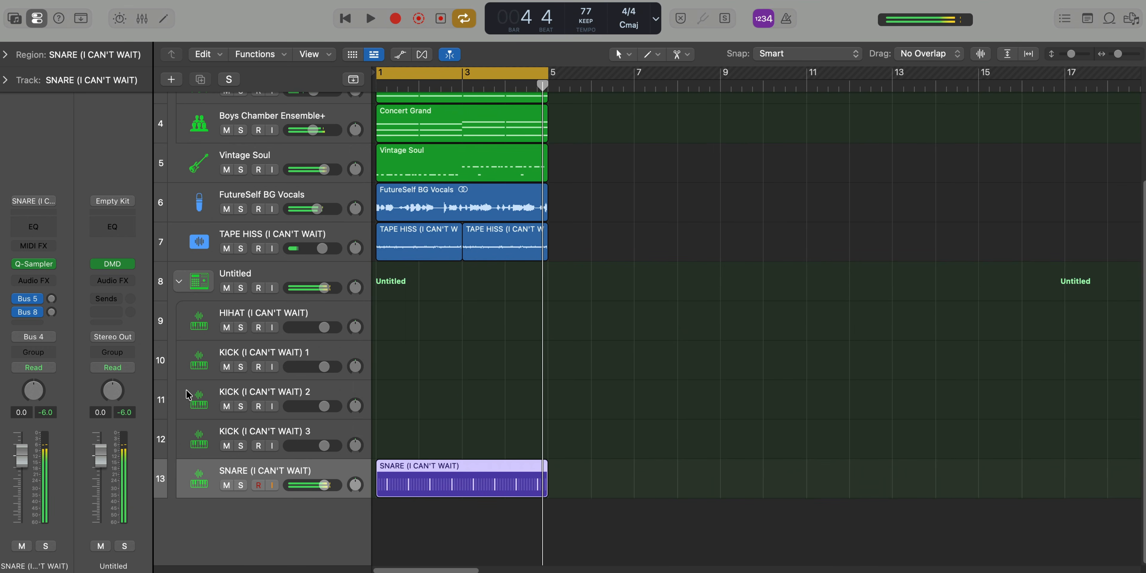
{"action": "left_click", "coordinate": [241, 484]}
{"action": "left_click", "coordinate": [51, 282]}
{"action": "type", "text": "ch"}
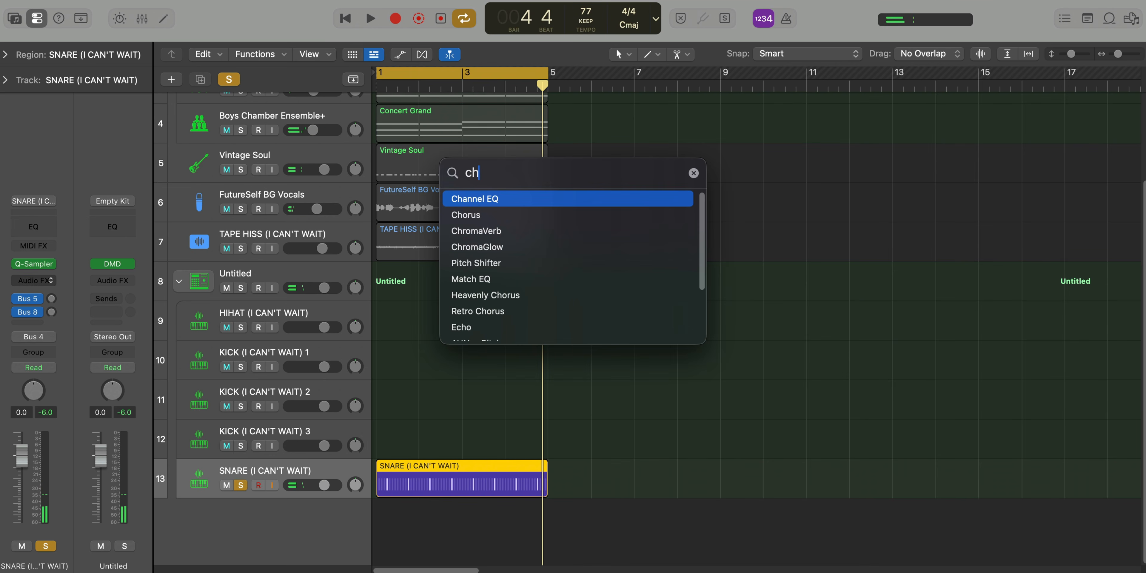
{"action": "key", "text": "Down"}
{"action": "key", "text": "Down"}
{"action": "key", "text": "Return"}
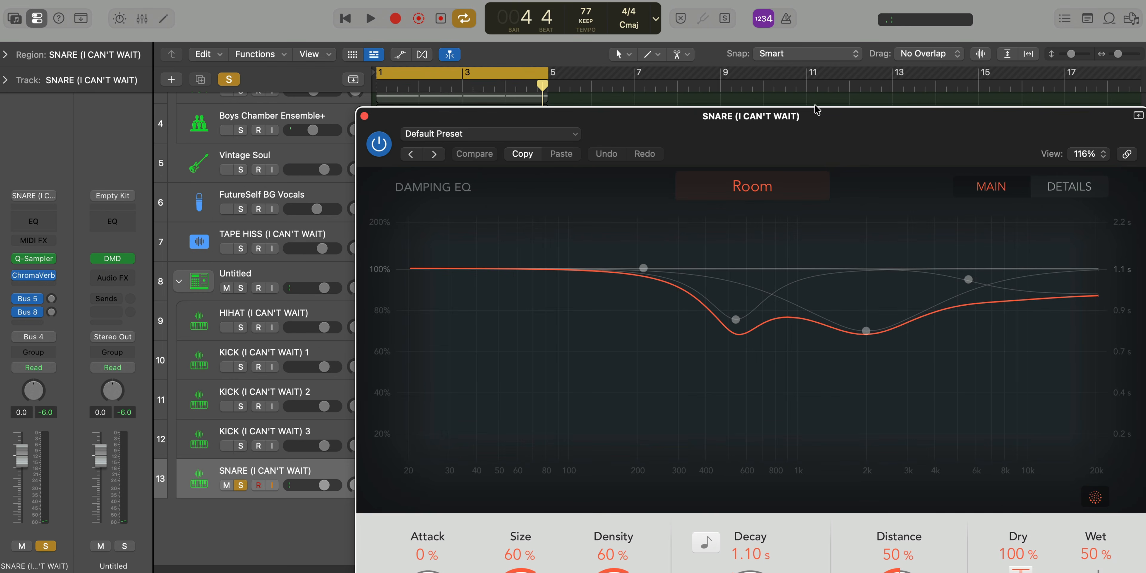
{"action": "left_click_drag", "start_coordinate": [816, 110], "coordinate": [636, 11]}
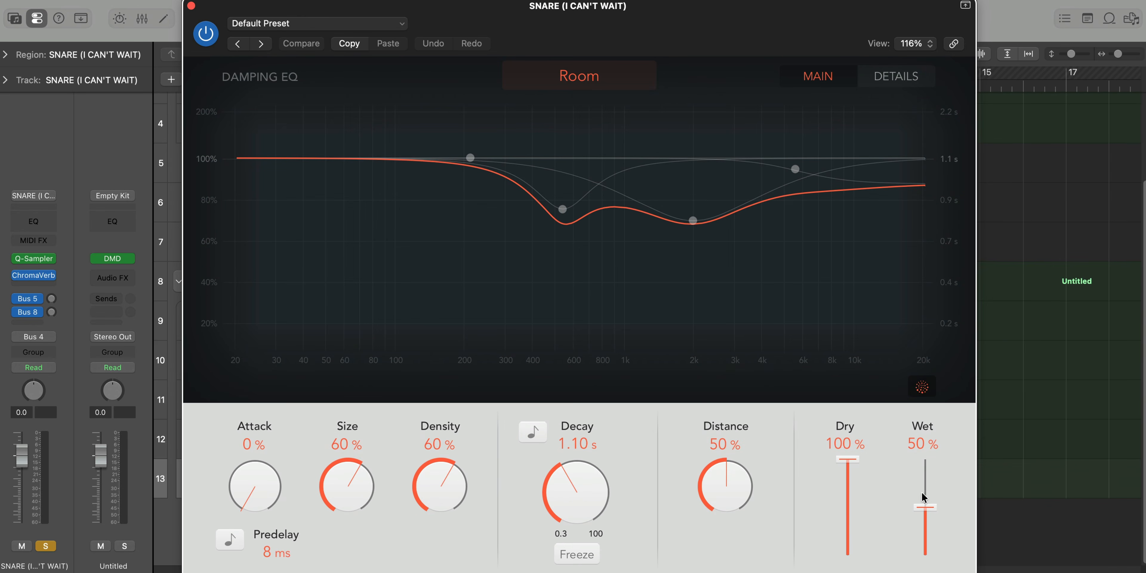
Set the snare's ChromaVerb to 19% distance, 2.10 s decay, 100% density and 19% wet during playback, and unsolo the snare
{"action": "key", "text": "space"}
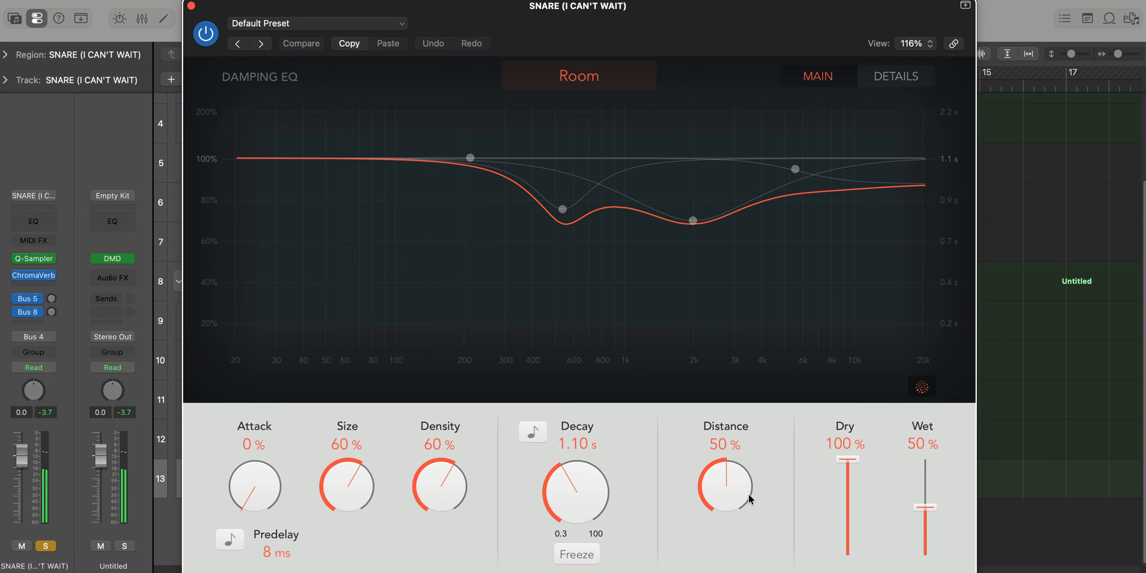
{"action": "left_click_drag", "start_coordinate": [750, 498], "coordinate": [724, 540]}
{"action": "left_click_drag", "start_coordinate": [564, 484], "coordinate": [585, 454]}
{"action": "left_click_drag", "start_coordinate": [926, 508], "coordinate": [927, 546]}
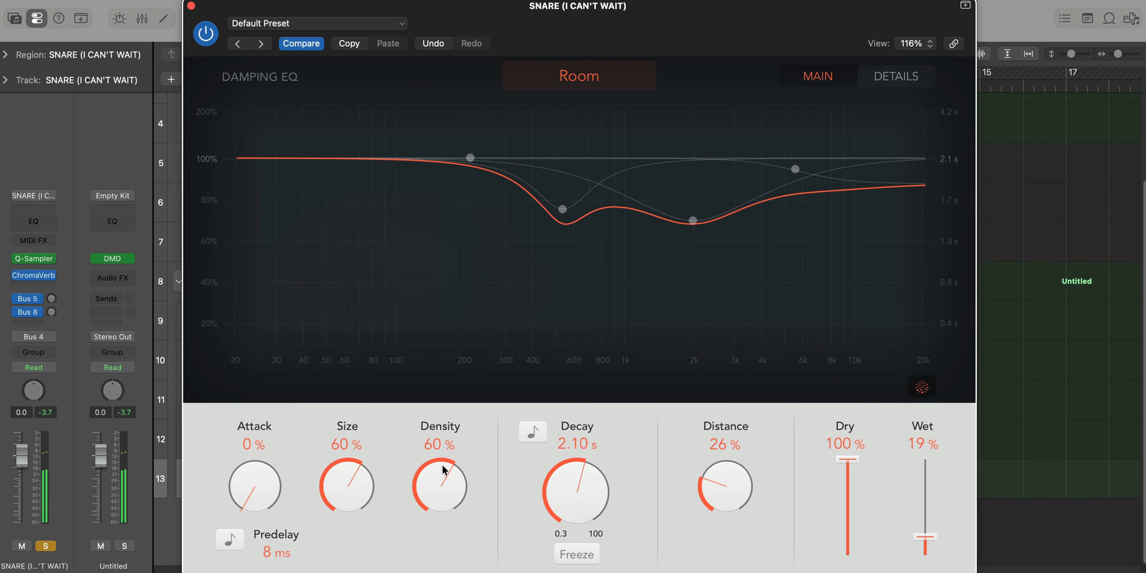
{"action": "left_click_drag", "start_coordinate": [450, 477], "coordinate": [450, 449]}
{"action": "left_click_drag", "start_coordinate": [711, 501], "coordinate": [716, 507]}
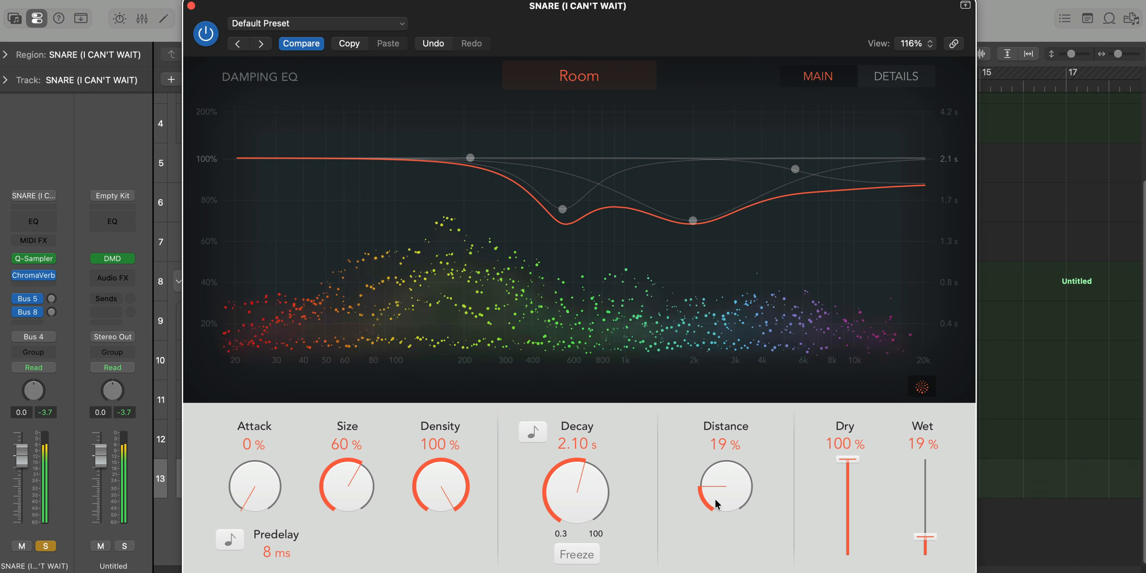
{"action": "key", "text": "super+w"}
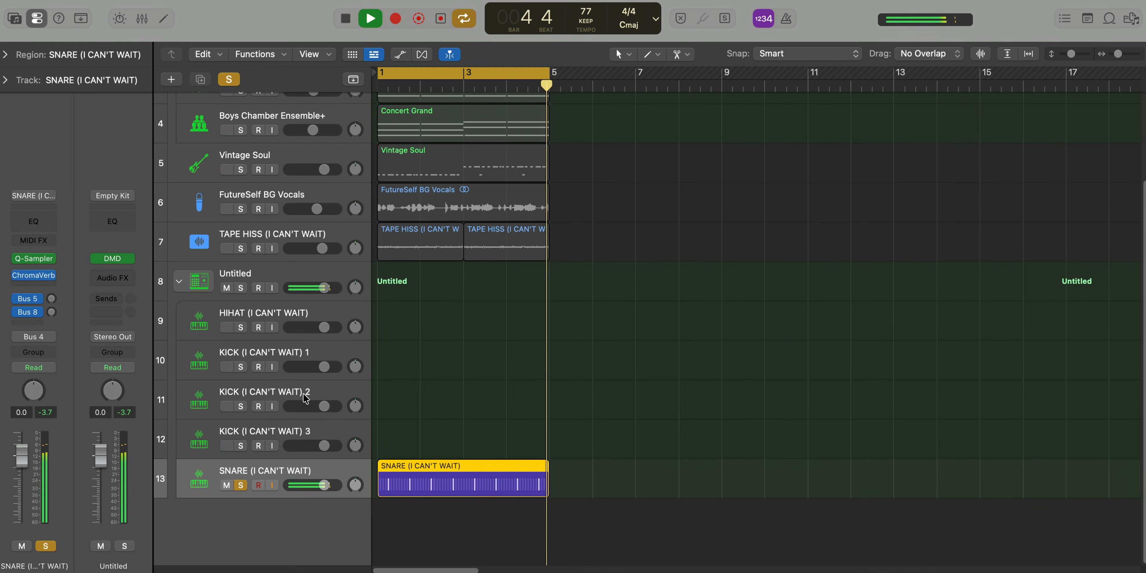
{"action": "left_click", "coordinate": [239, 485]}
{"action": "key", "text": "space"}
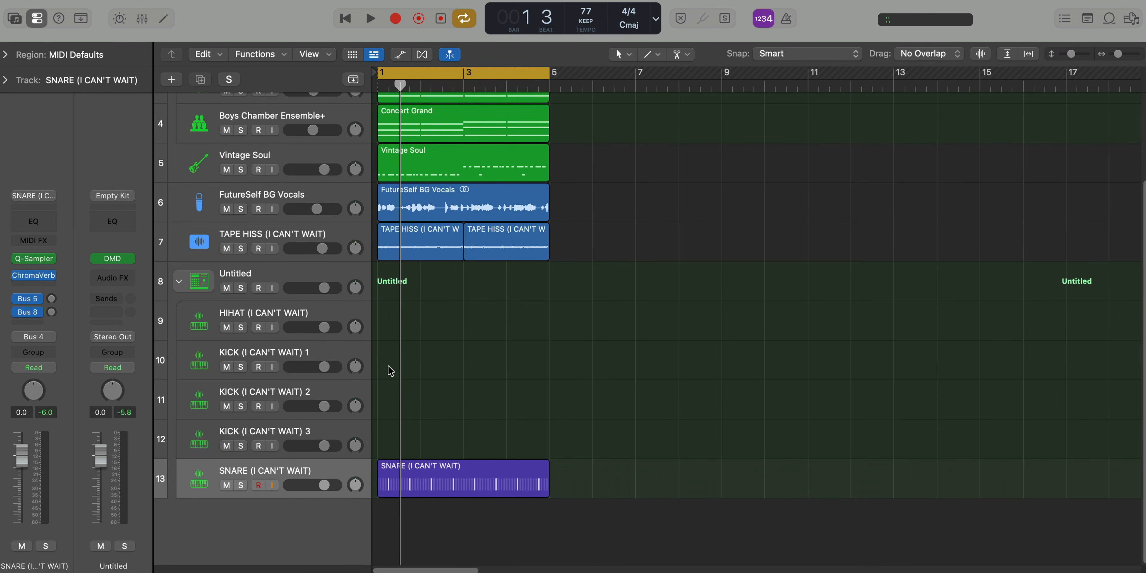
Create a MIDI region on the KICK 1 track from bar 1 and extend it to four bars
{"action": "right_click", "coordinate": [383, 360]}
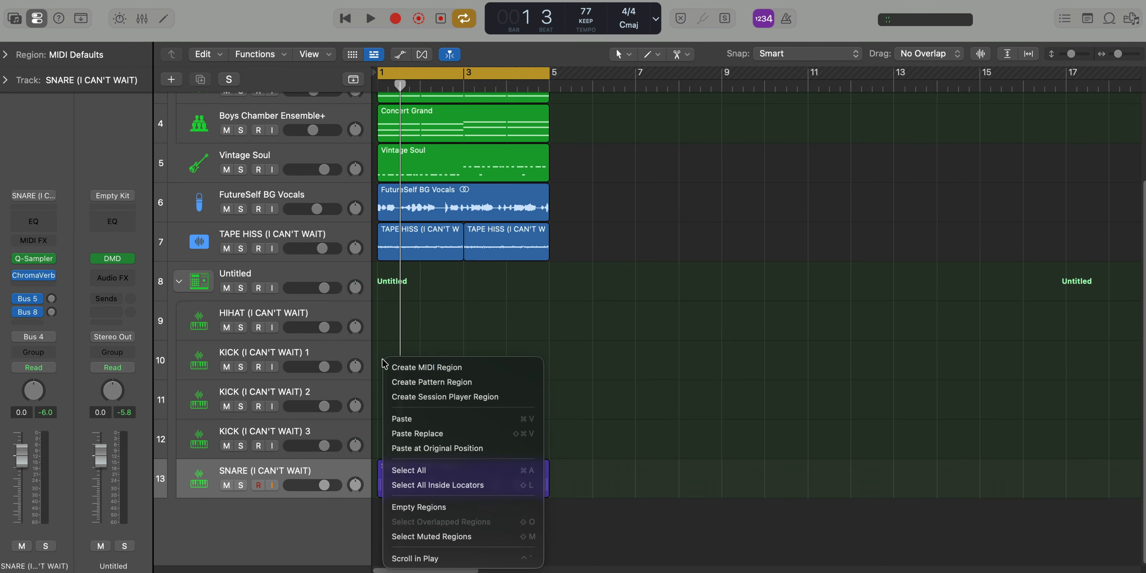
{"action": "left_click", "coordinate": [411, 371]}
{"action": "left_click_drag", "start_coordinate": [414, 365], "coordinate": [547, 366]}
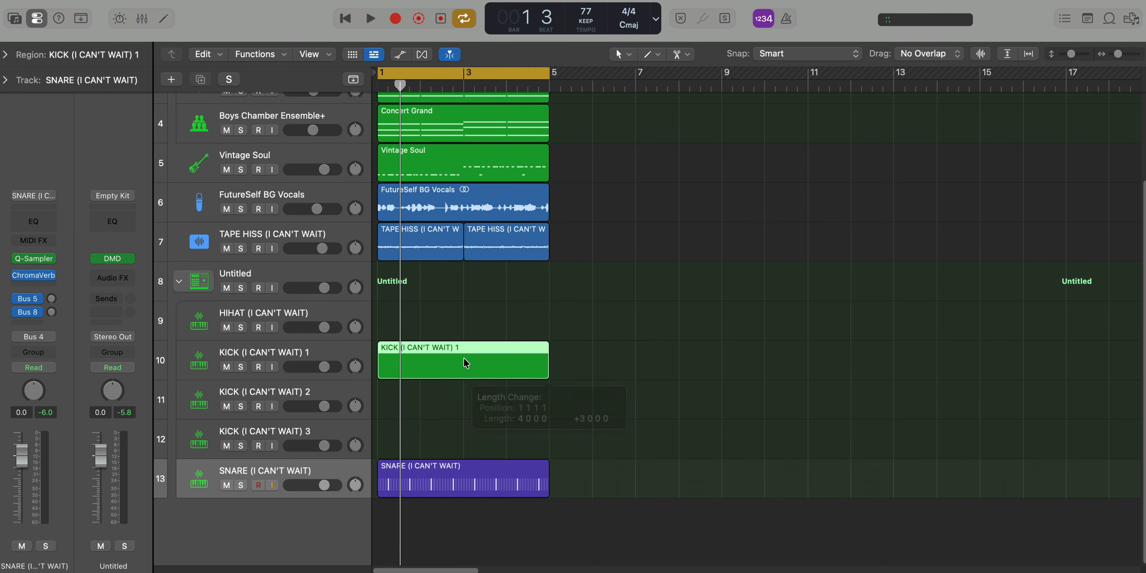
Add a root-key note at the start of bar 1 in the KICK 1 region, lengthen it to about three sixteenths and play it
{"action": "double_click", "coordinate": [464, 357]}
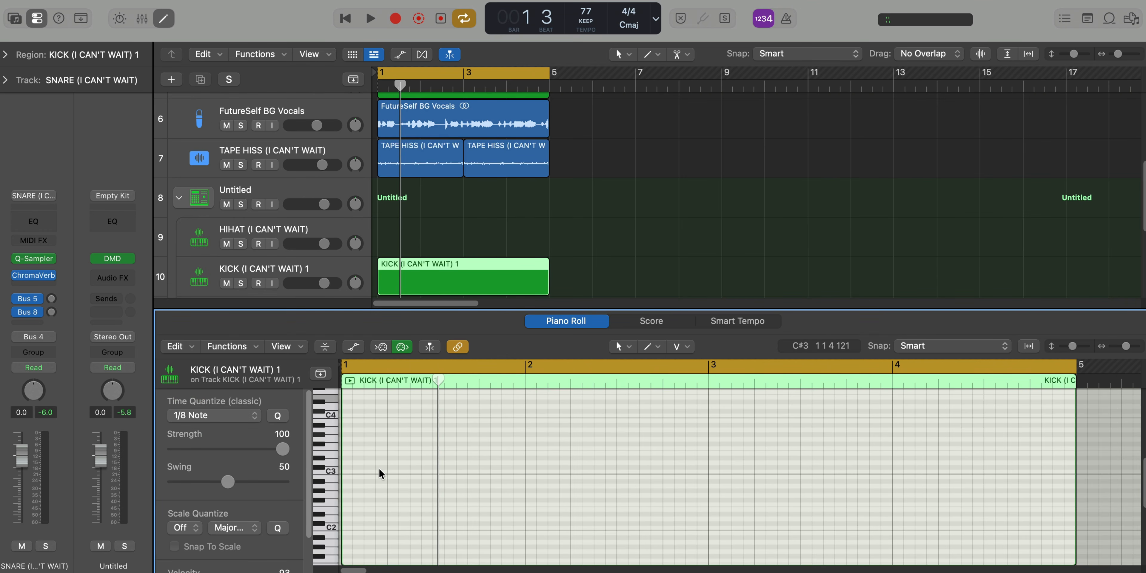
{"action": "scroll", "coordinate": [361, 498], "scroll_direction": "up", "scroll_amount": 5}
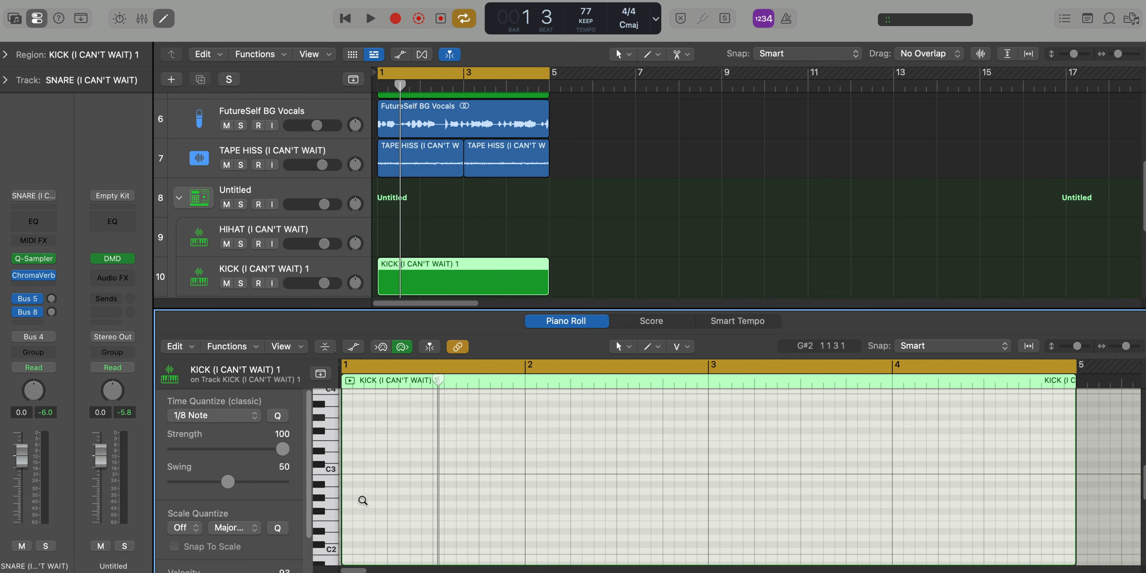
{"action": "scroll", "coordinate": [360, 499], "scroll_direction": "down", "scroll_amount": 10}
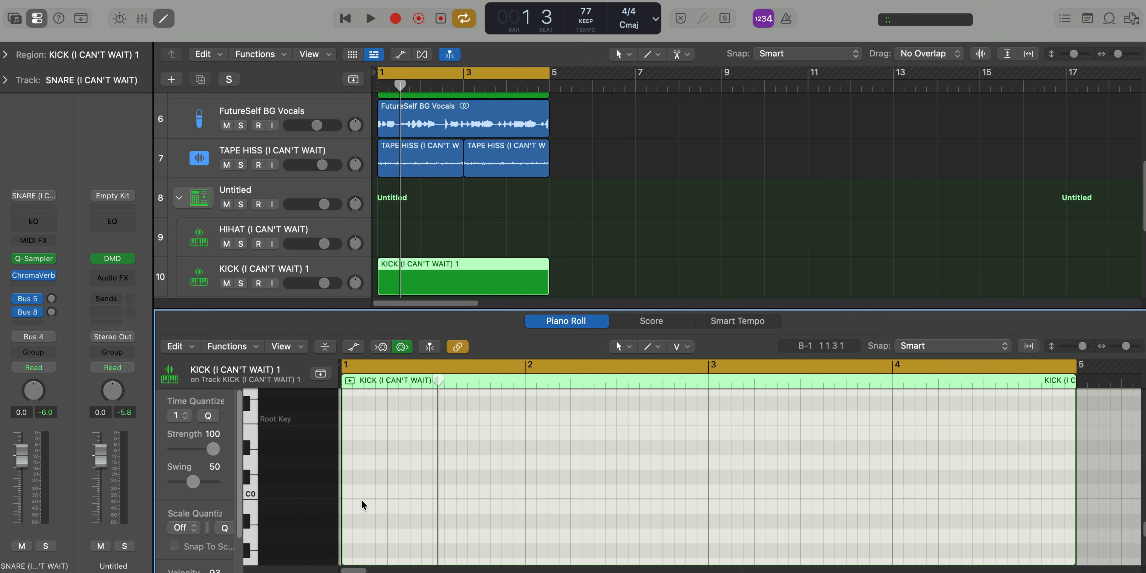
{"action": "left_click", "coordinate": [348, 428]}
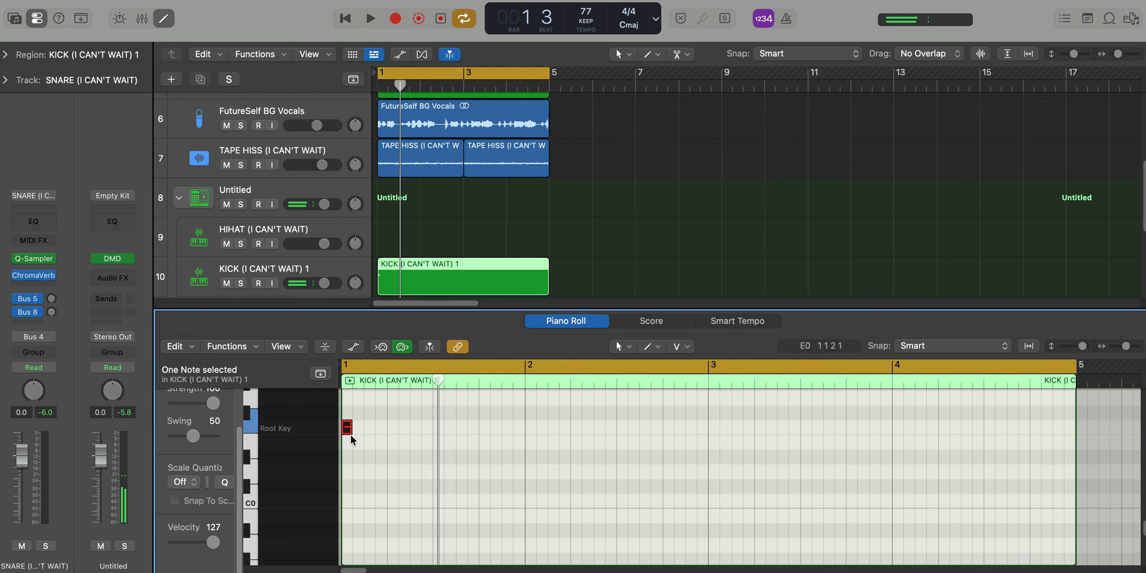
{"action": "left_click_drag", "start_coordinate": [351, 432], "coordinate": [377, 433]}
{"action": "key", "text": "space"}
{"action": "key", "text": "space"}
{"action": "key", "text": "space"}
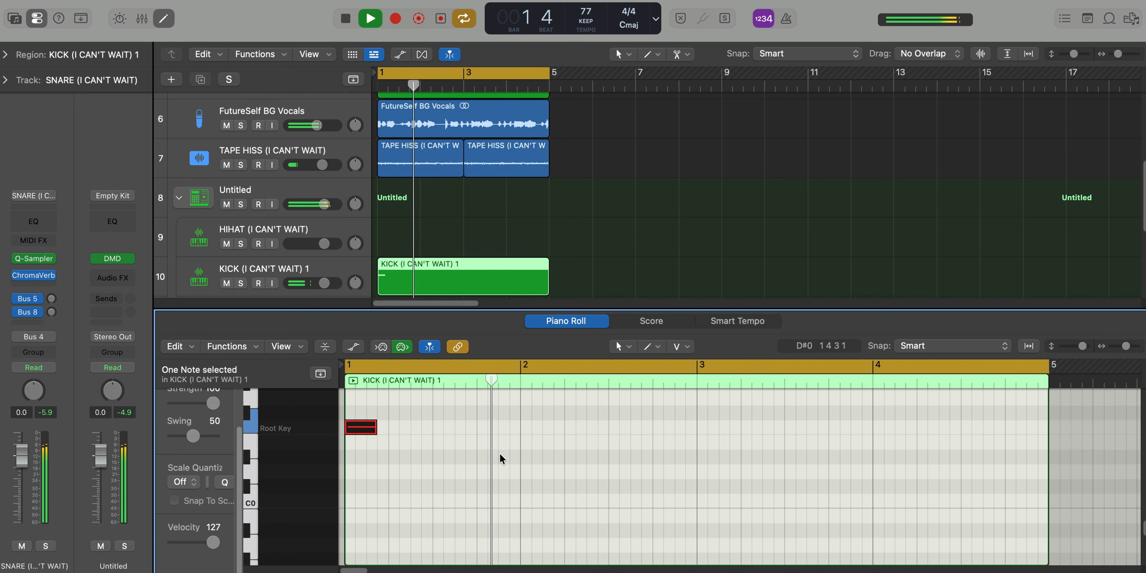
Add root-key kick notes at the starts of bars 2, 3 and 4, plus one directly before bar 3
{"action": "left_click", "coordinate": [524, 427]}
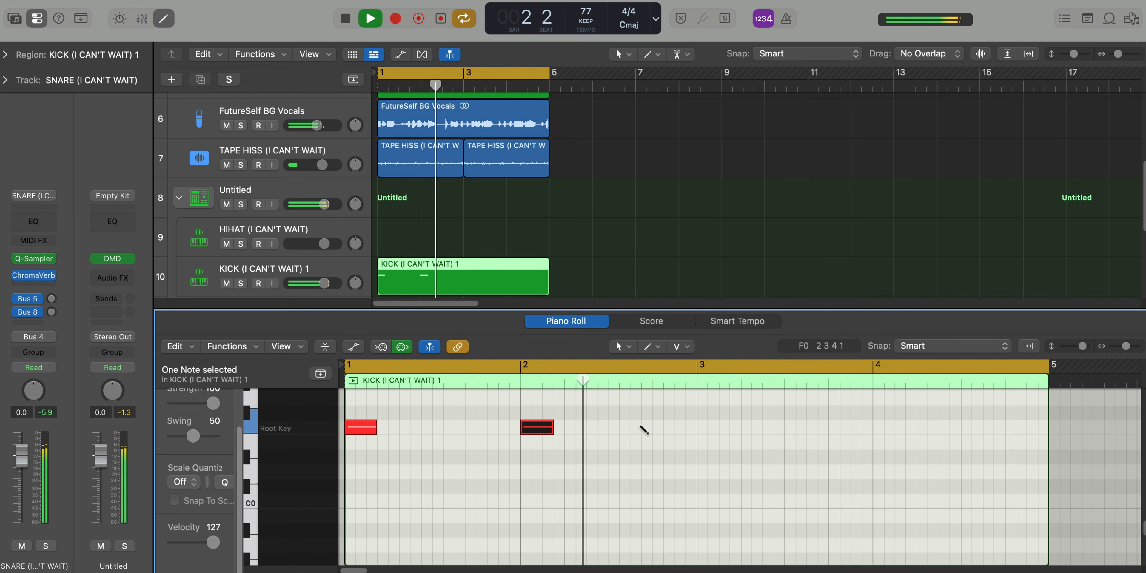
{"action": "left_click", "coordinate": [667, 427]}
{"action": "left_click", "coordinate": [701, 427]}
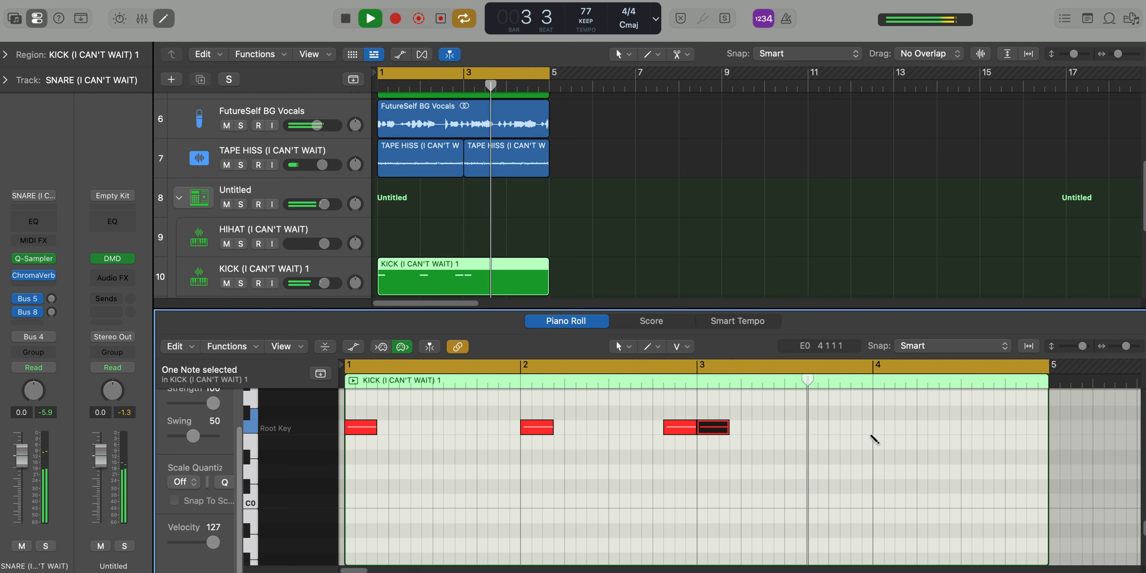
{"action": "left_click", "coordinate": [878, 427]}
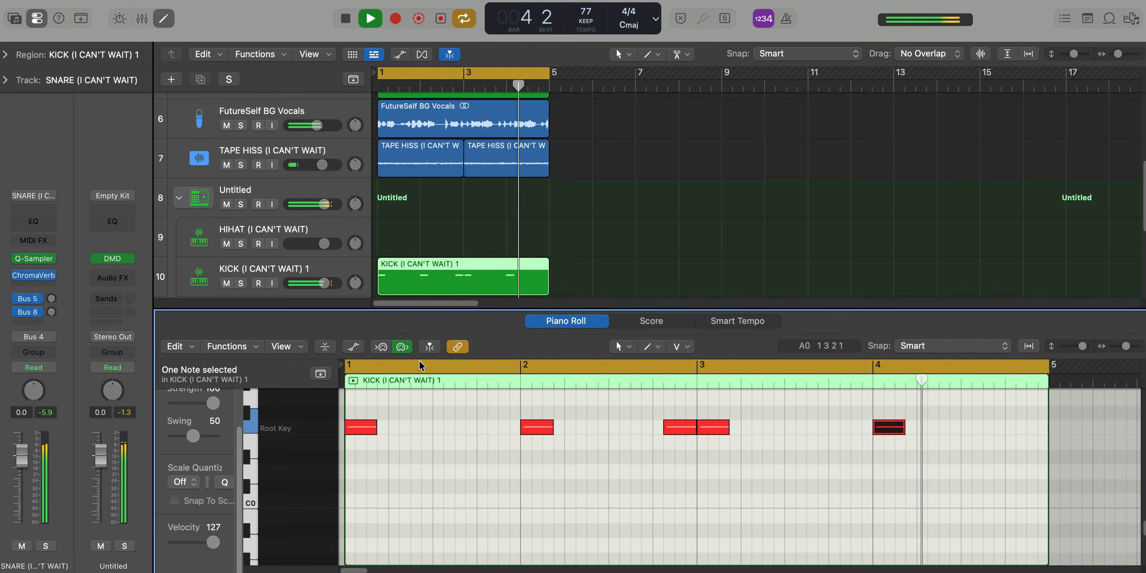
In the KICK 1 Quick Sampler, raise the volume and set the polyphony to Mono, and close the plug-in windows and piano roll
{"action": "left_click", "coordinate": [277, 272]}
{"action": "left_click", "coordinate": [51, 264]}
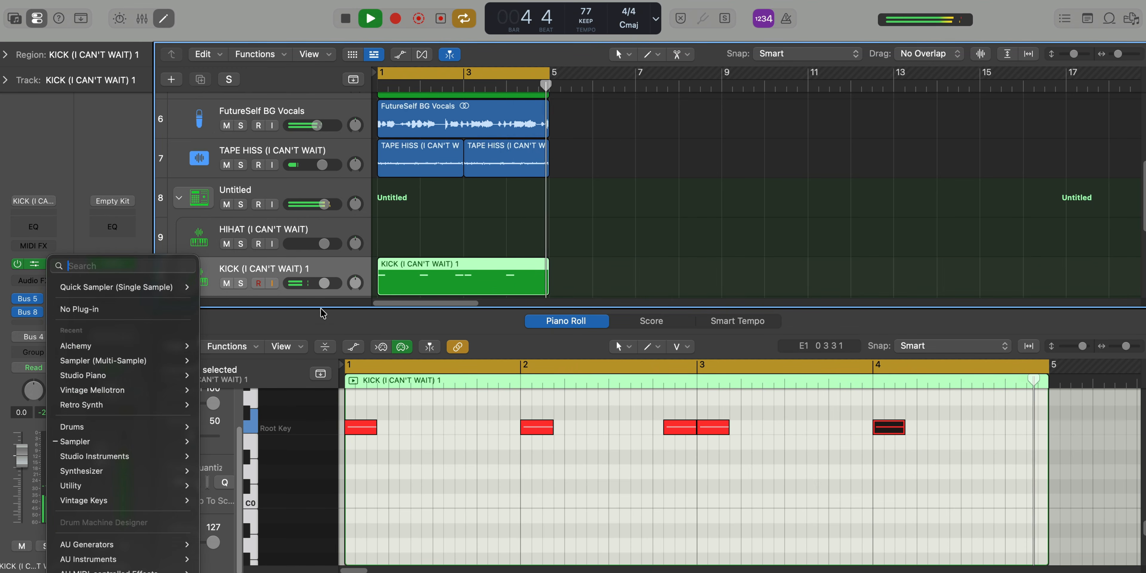
{"action": "left_click", "coordinate": [99, 126]}
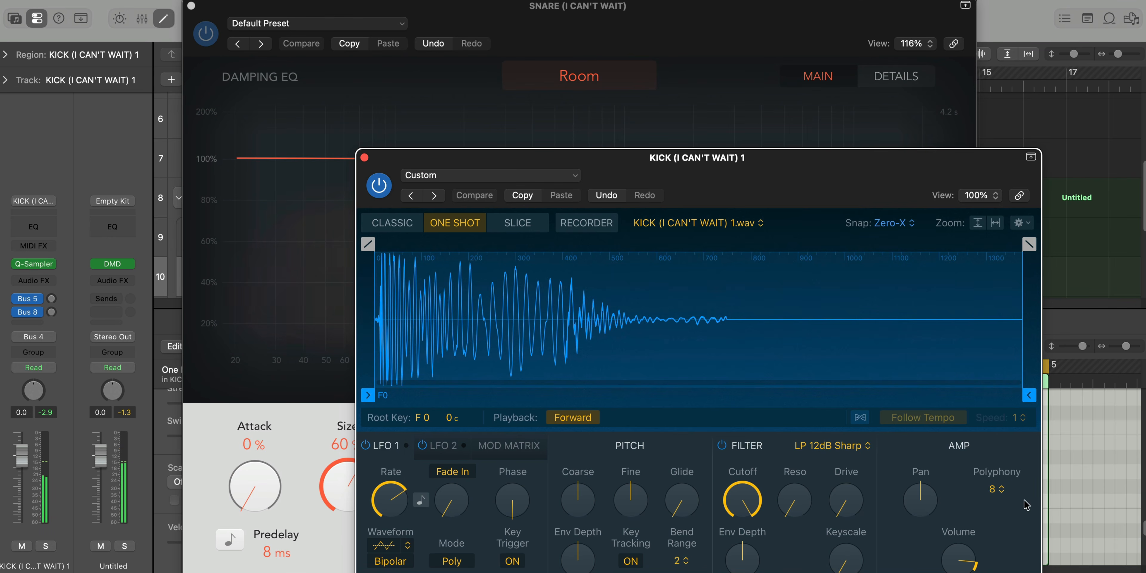
{"action": "left_click", "coordinate": [997, 492]}
{"action": "left_click", "coordinate": [998, 365]}
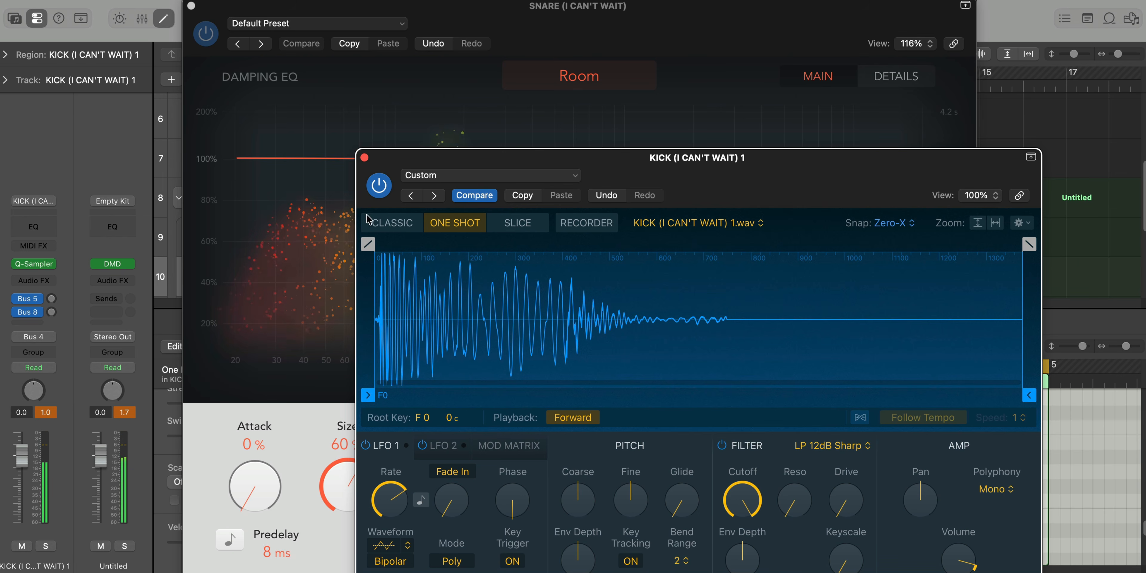
{"action": "left_click", "coordinate": [364, 158]}
{"action": "key", "text": "super+w"}
{"action": "key", "text": "p"}
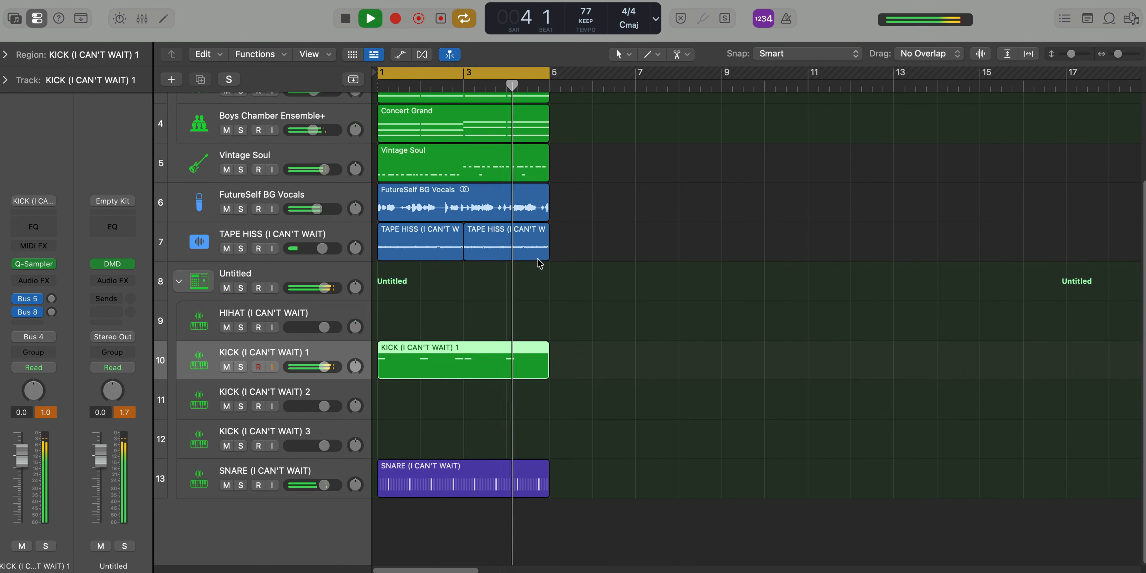
In the KICK 2 region, add root-key notes on the sixteenths directly before beat 3 and before the next bar in bars 1 and 2
{"action": "key", "text": "super+Up"}
{"action": "key", "text": "super+Up"}
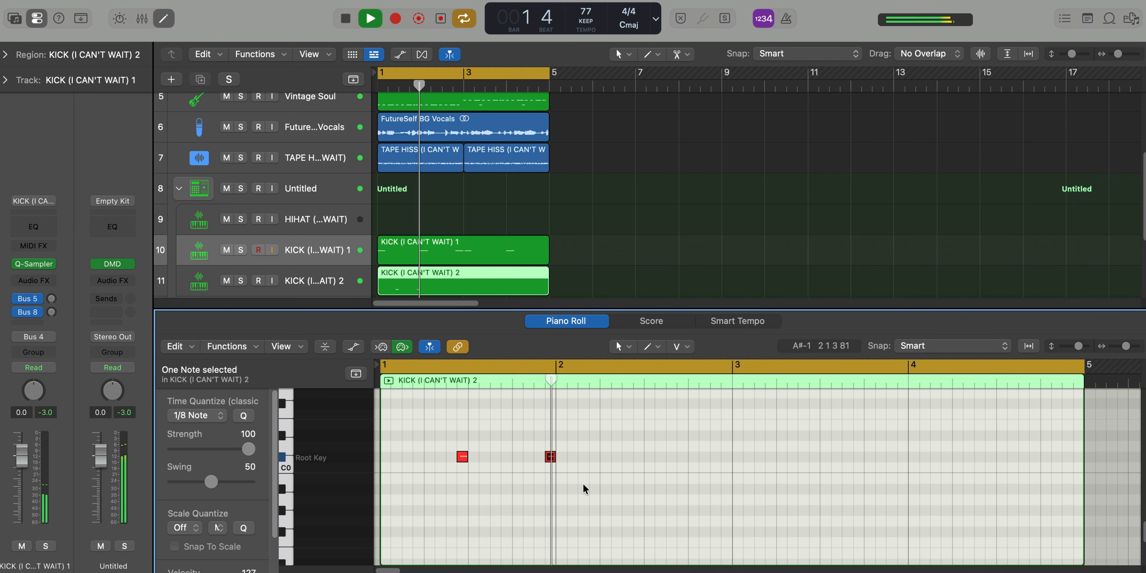
{"action": "key", "text": "space"}
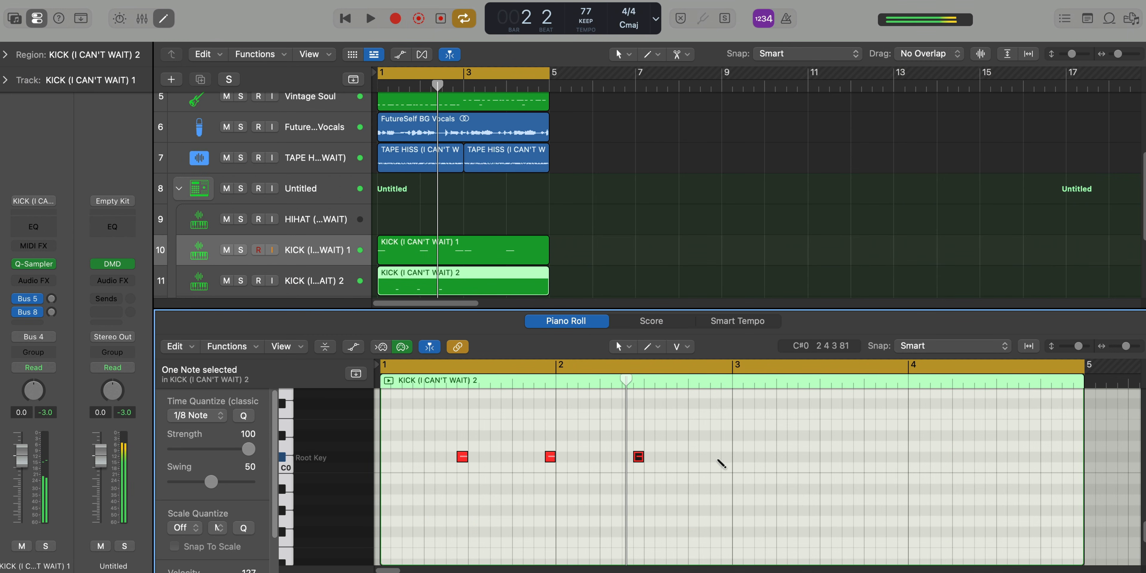
{"action": "left_click", "coordinate": [719, 458], "text": "super"}
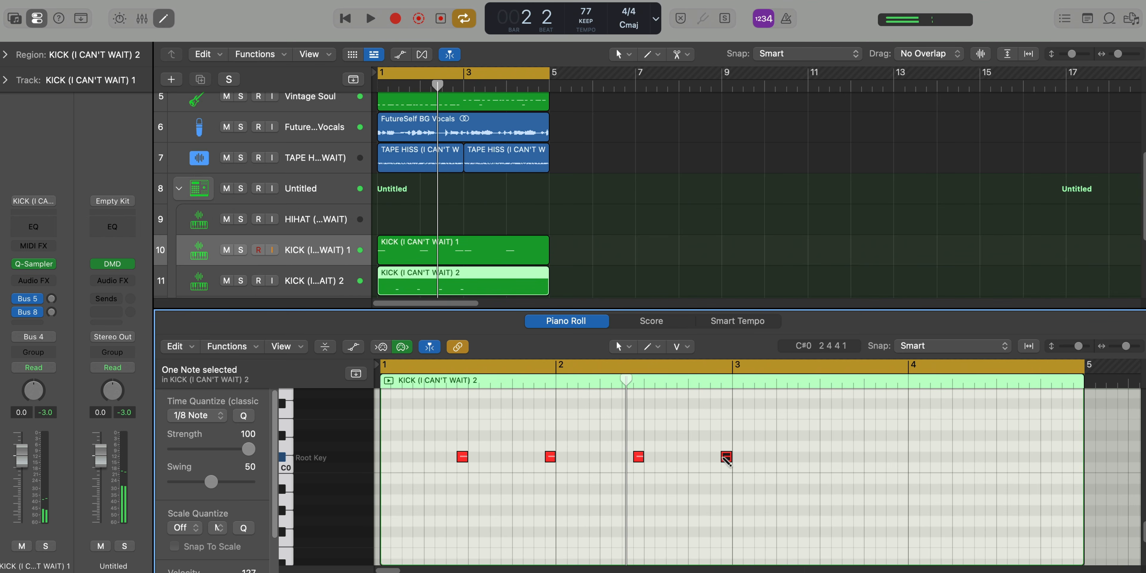
Play the KICK 2 pattern, shorten its region to two bars and repeat the pattern to fill four bars
{"action": "key", "text": "space"}
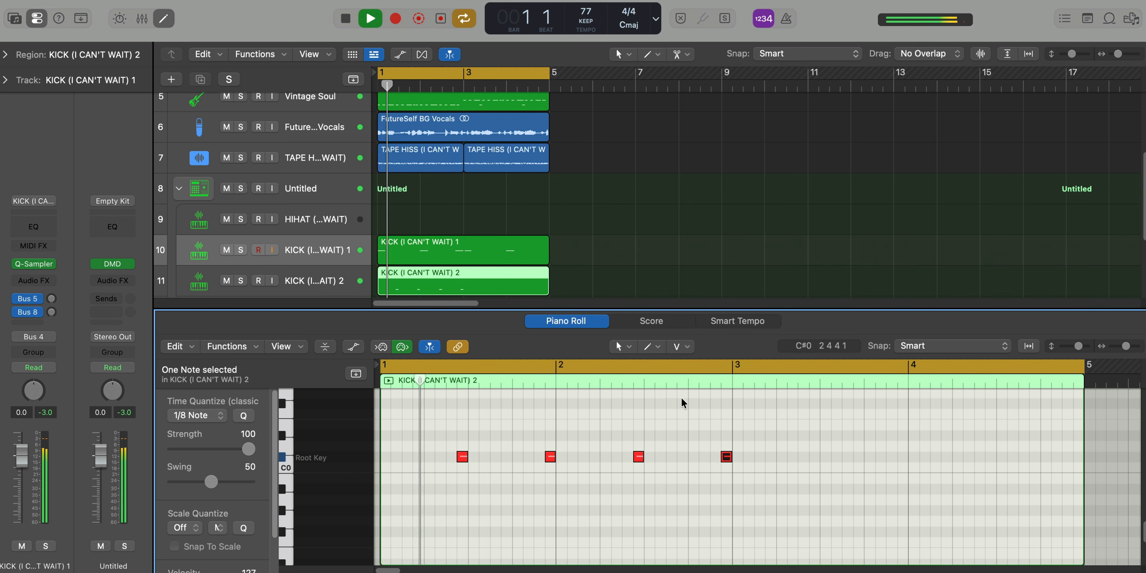
{"action": "left_click_drag", "start_coordinate": [547, 290], "coordinate": [463, 260]}
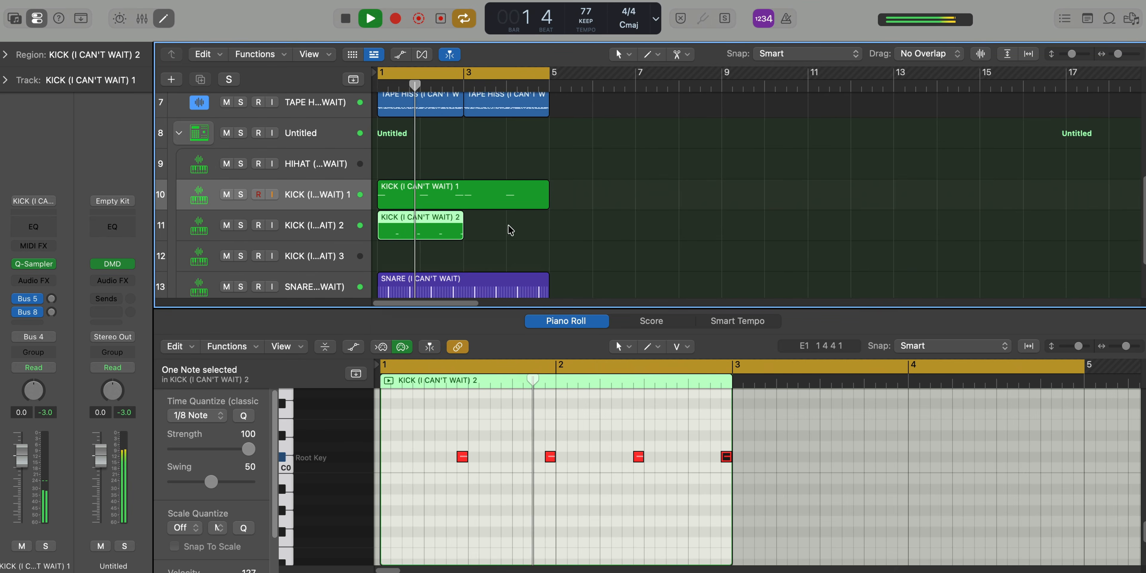
{"action": "key", "text": "super+z"}
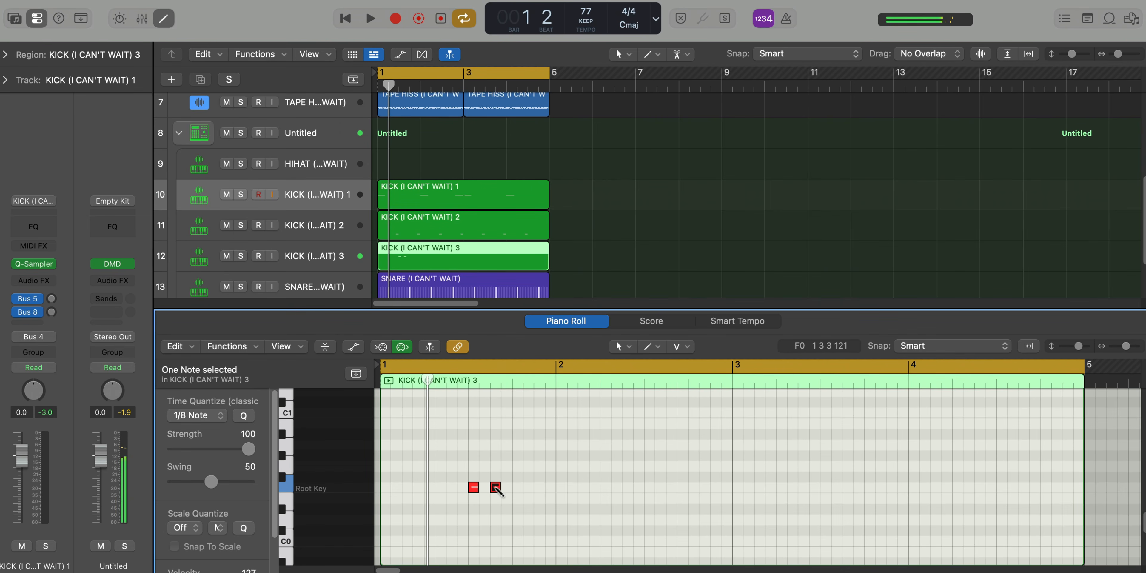
In the KICK 3 region, add root-key notes on beat 3 of bar 2 and an eighth after it, checking them in playback
{"action": "key", "text": "space"}
{"action": "mouse_move", "coordinate": [497, 494]}
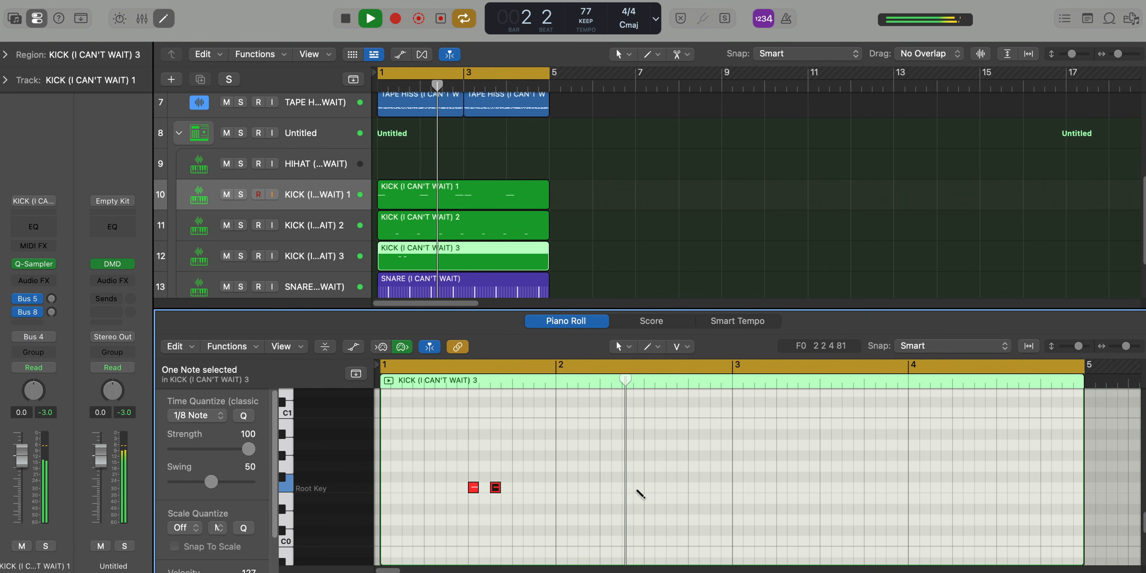
{"action": "left_click", "coordinate": [649, 486], "text": "super"}
{"action": "left_click", "coordinate": [682, 487], "text": "super"}
{"action": "key", "text": "space"}
{"action": "left_click_drag", "start_coordinate": [681, 488], "coordinate": [670, 490]}
{"action": "key", "text": "space"}
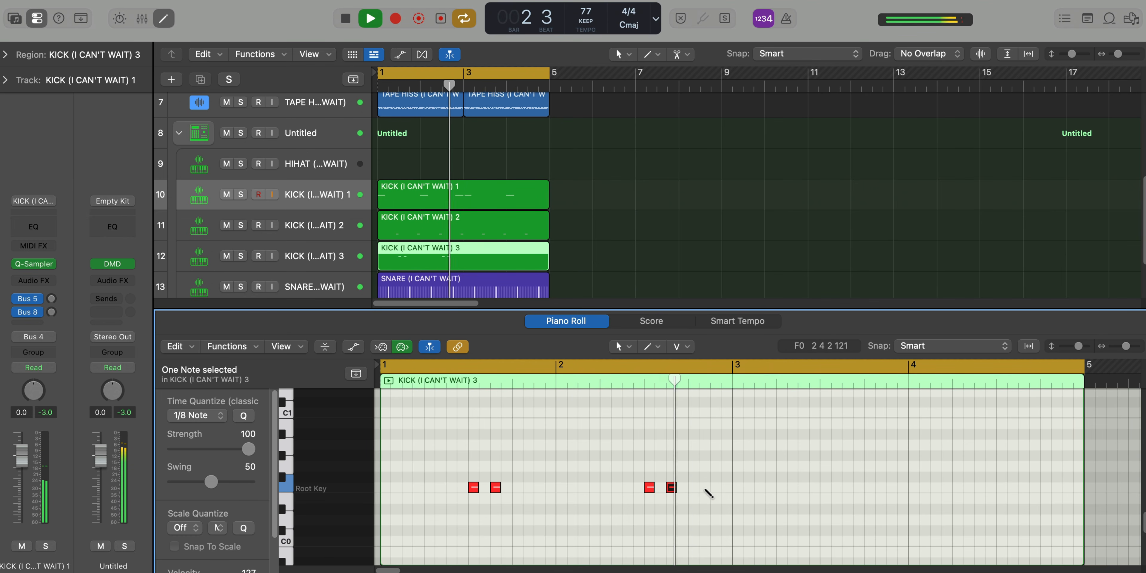
Add KICK 3 notes a sixteenth after beat 4 of bar 2, and on beat 3 and an eighth after it in bars 3 and 4
{"action": "left_click", "coordinate": [706, 488], "text": "super"}
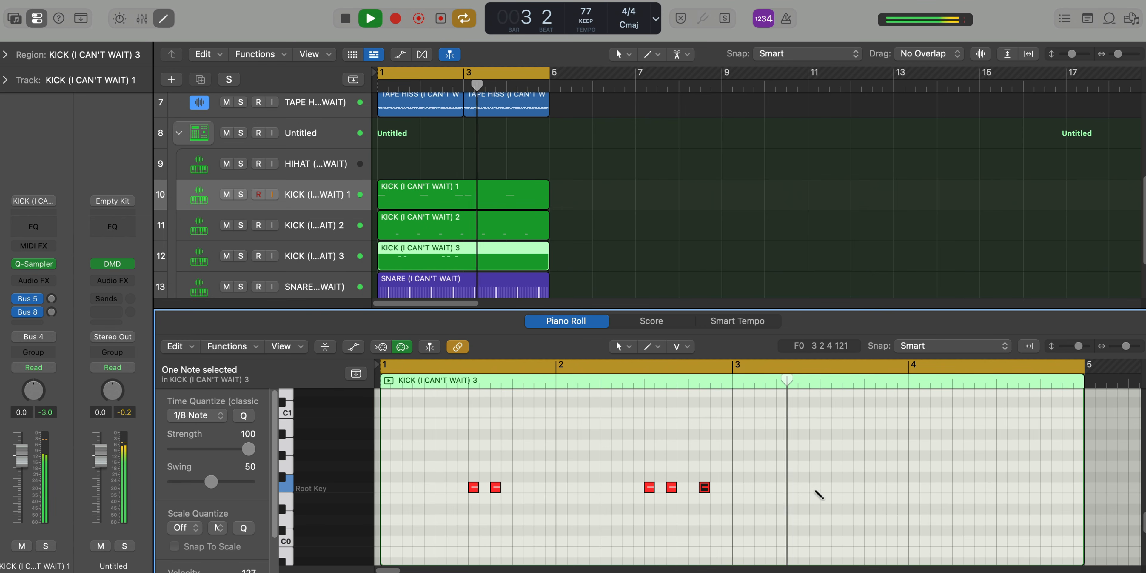
{"action": "left_click", "coordinate": [825, 488], "text": "super"}
{"action": "left_click", "coordinate": [848, 488], "text": "super"}
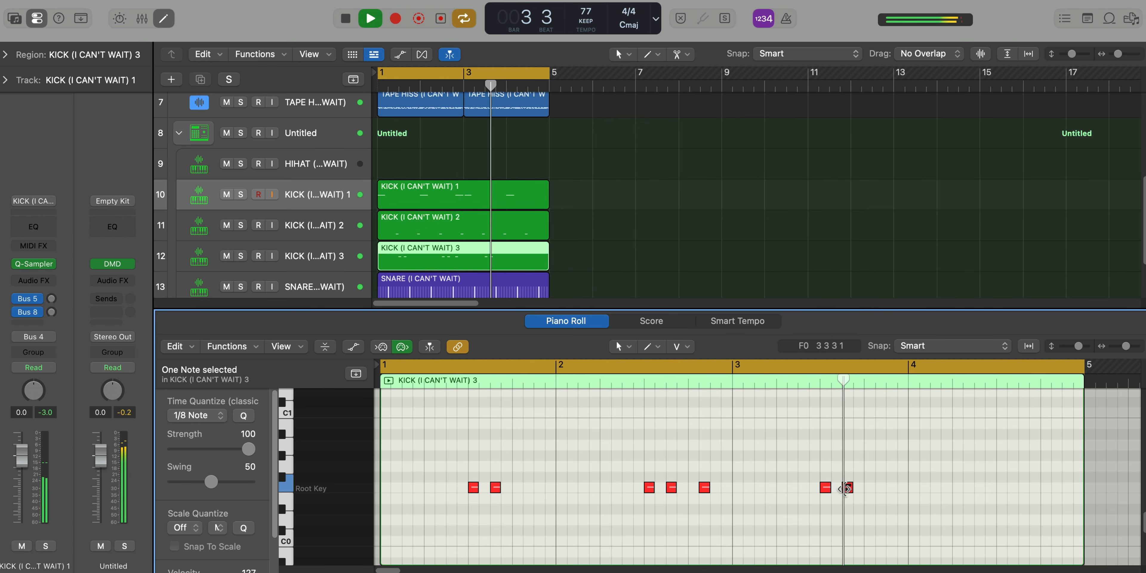
{"action": "left_click", "coordinate": [1001, 488], "text": "super"}
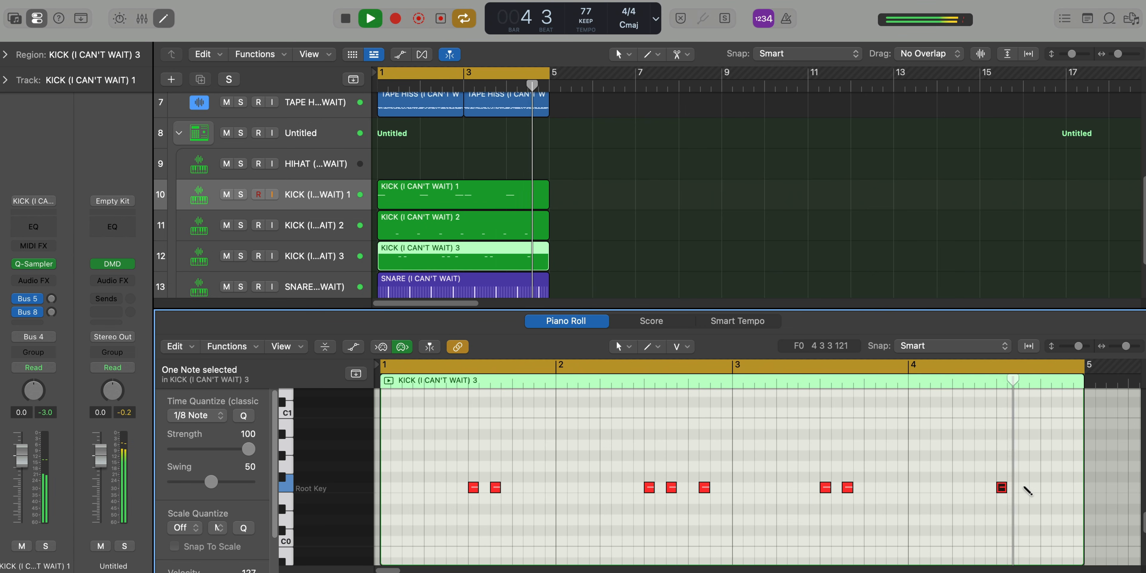
{"action": "left_click", "coordinate": [1024, 488], "text": "super"}
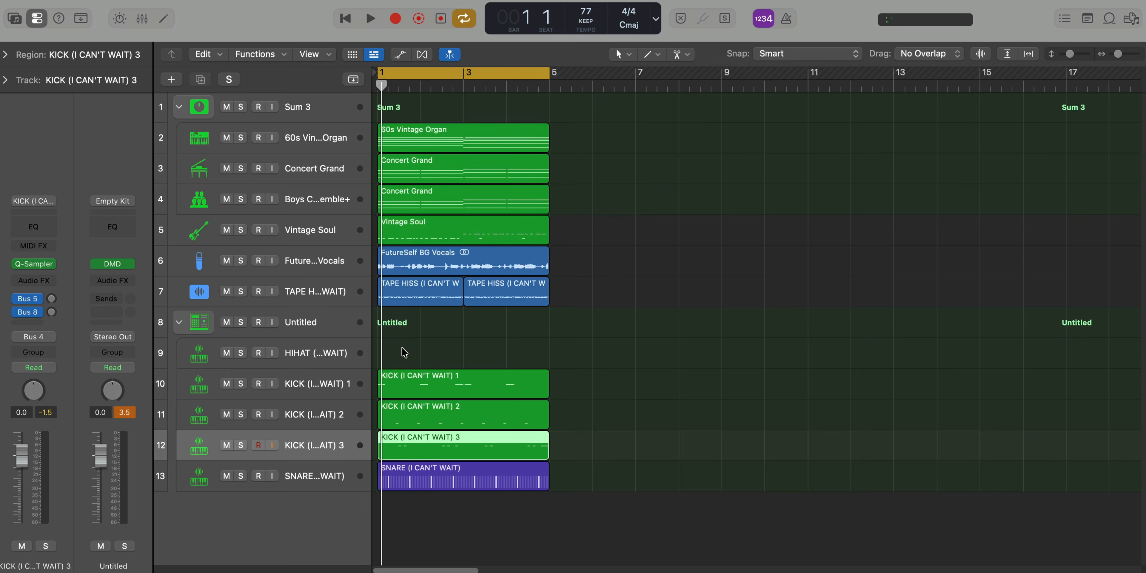
Create a pattern region on the HIHAT track at bar 1 and fill all 16 root-key steps
{"action": "right_click", "coordinate": [402, 348]}
{"action": "left_click", "coordinate": [436, 371]}
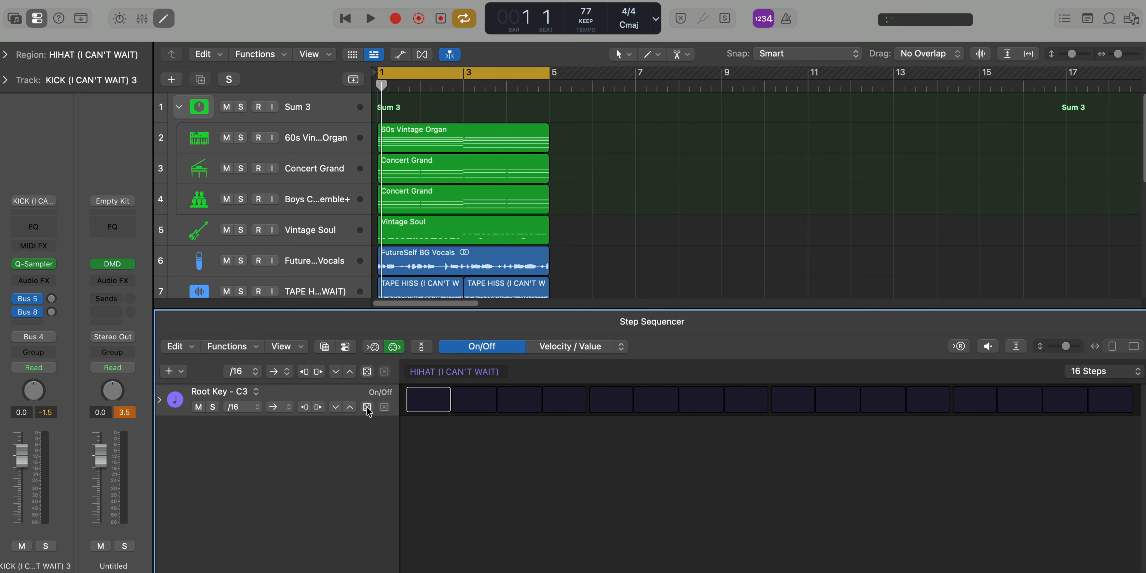
{"action": "left_click", "coordinate": [346, 406]}
Vary the velocities of the 16 hi-hat steps, roughly between 44 and 99
{"action": "left_click", "coordinate": [557, 351]}
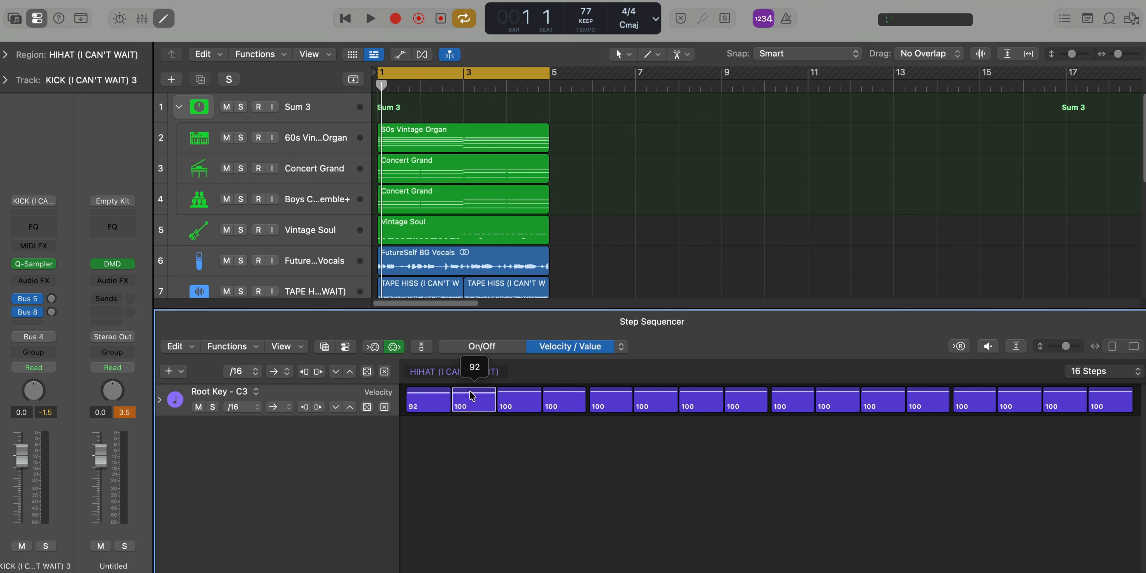
{"action": "left_click_drag", "start_coordinate": [472, 396], "coordinate": [930, 407]}
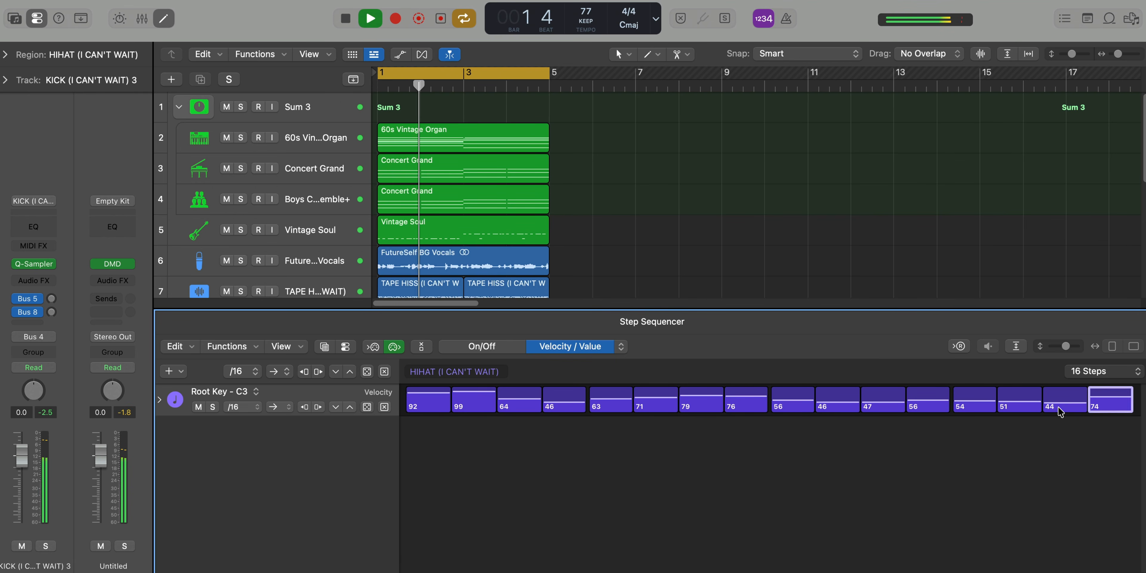
{"action": "left_click_drag", "start_coordinate": [525, 398], "coordinate": [882, 401]}
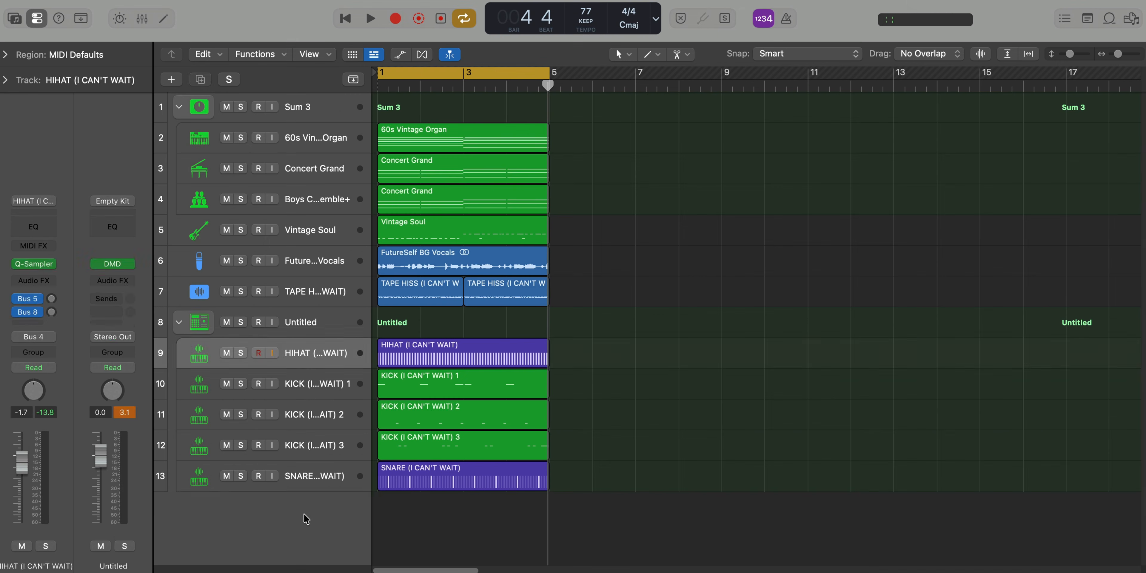
Set up a Vintage Strat instrument track with a four-bar MIDI region and enter its first chords in bar 1
{"action": "left_click", "coordinate": [306, 516]}
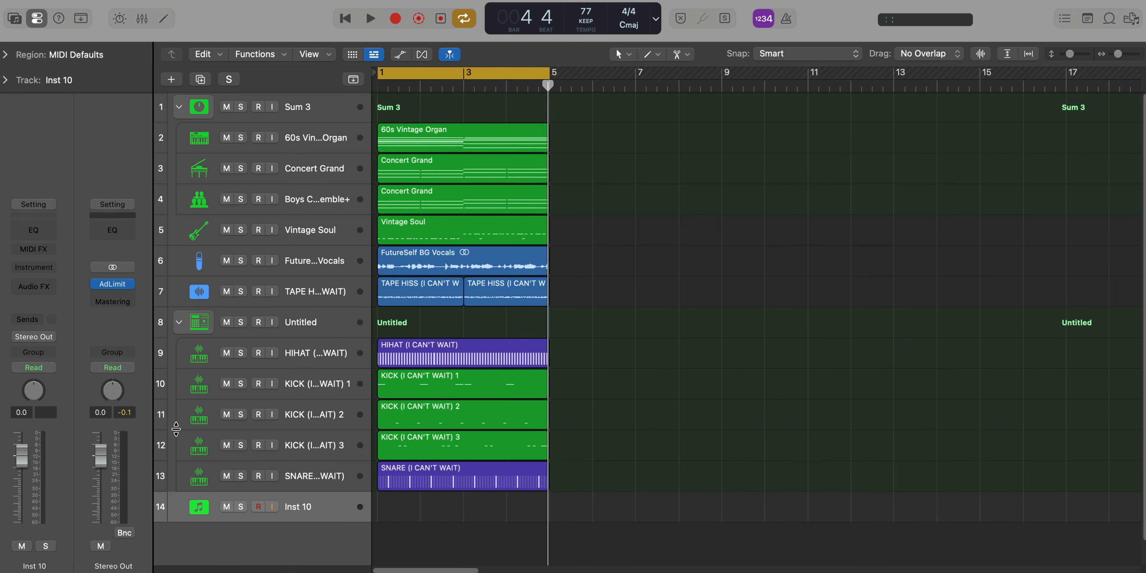
{"action": "key", "text": "shift+i"}
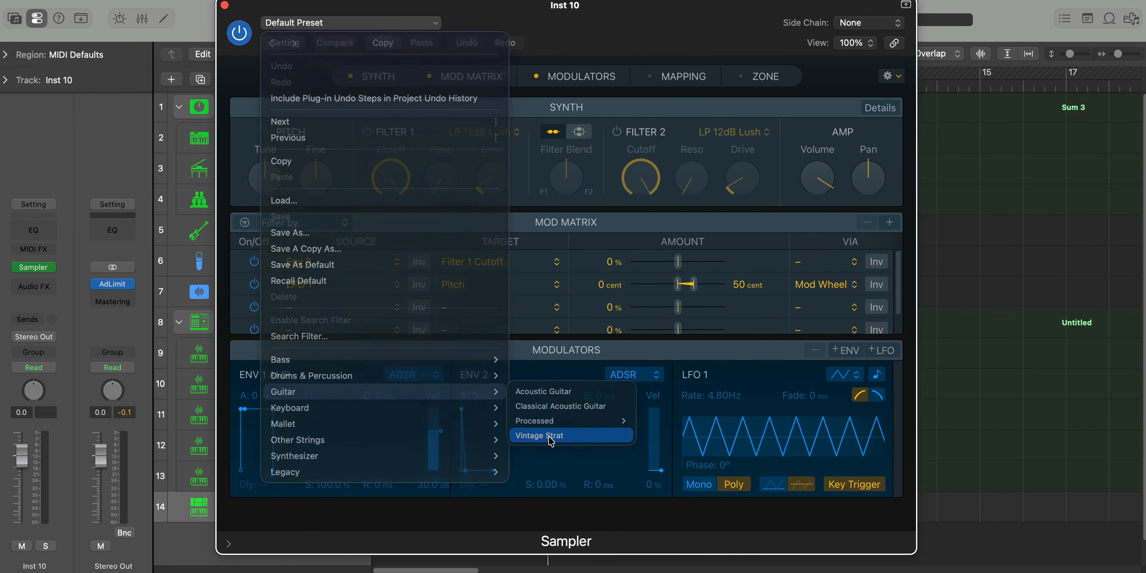
{"action": "left_click", "coordinate": [529, 436]}
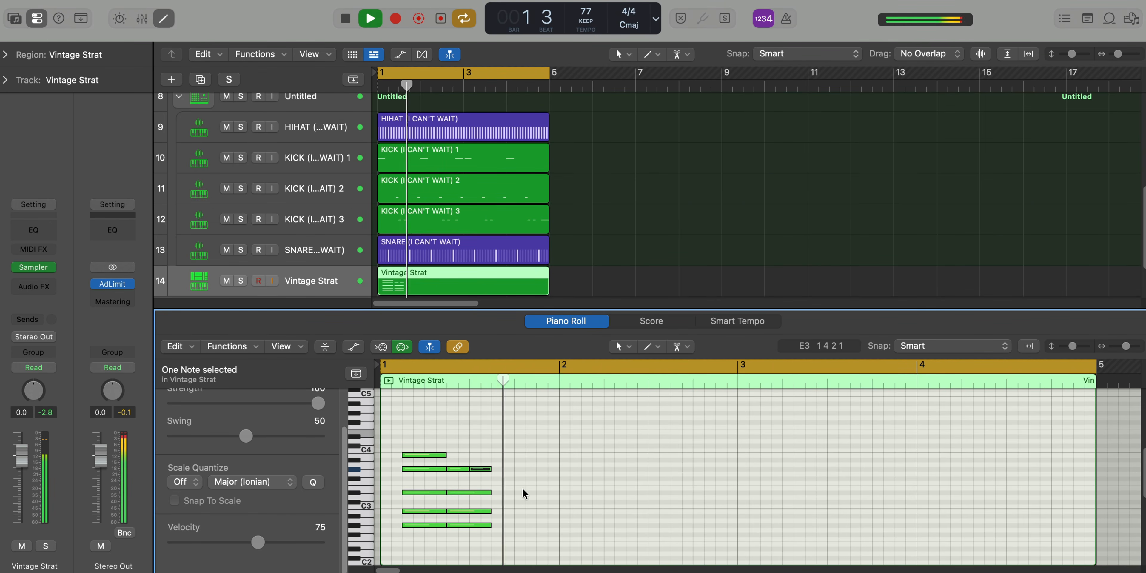
Select the half-bar Vintage Strat chord pattern and repeat it four times back to back into bar 3
{"action": "key", "text": "space"}
{"action": "left_click_drag", "start_coordinate": [502, 530], "coordinate": [513, 455]}
{"action": "key", "text": "super+r"}
{"action": "key", "text": "super+r"}
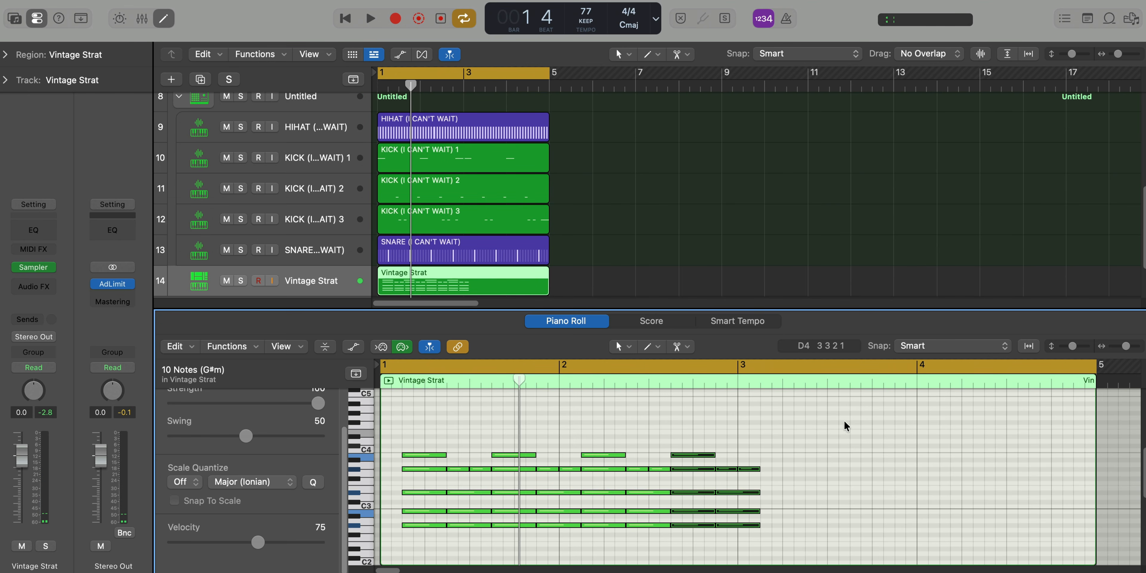
{"action": "key", "text": "space"}
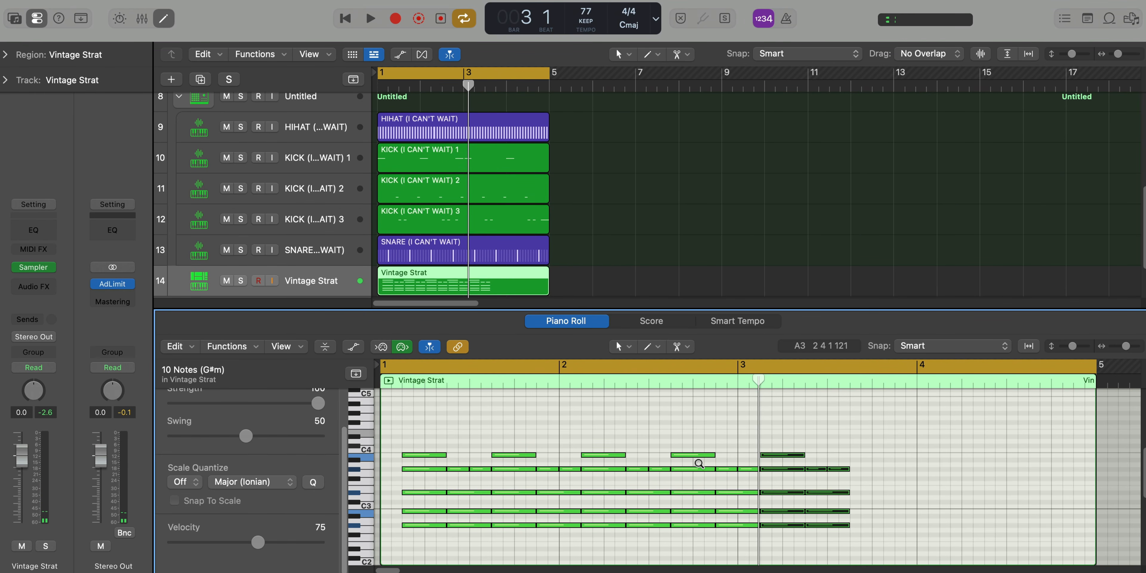
Transpose the ten copied chord notes in bar 3 up eight semitones and deselect them
{"action": "key", "text": "alt+Up"}
{"action": "key", "text": "alt+Up"}
{"action": "key", "text": "alt+Up"}
{"action": "key", "text": "alt+Up"}
{"action": "key", "text": "alt+Up"}
{"action": "key", "text": "alt+Up"}
{"action": "key", "text": "alt+Up"}
{"action": "key", "text": "alt+Up"}
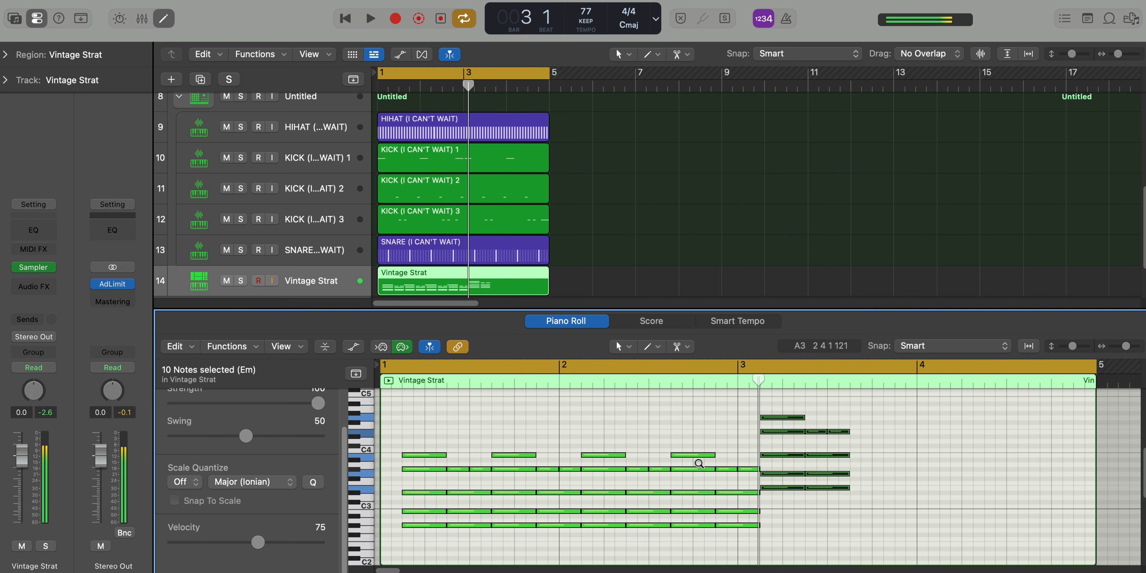
{"action": "left_click", "coordinate": [872, 487]}
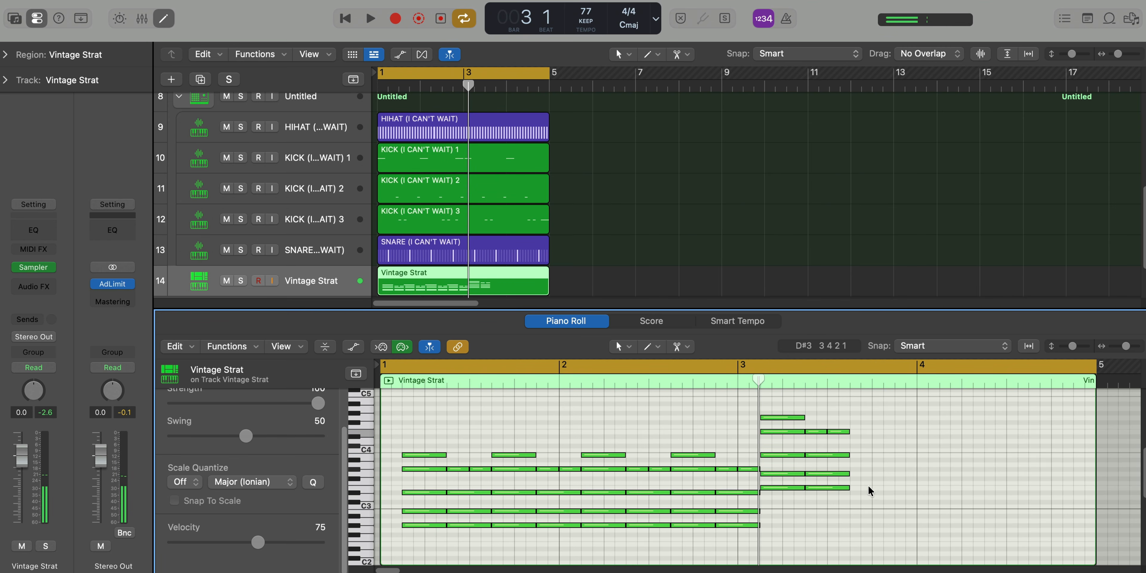
Raise the two G3 notes of the bar 3 chords by a semitone to G#3
{"action": "left_click_drag", "start_coordinate": [788, 472], "coordinate": [788, 469]}
{"action": "left_click", "coordinate": [850, 479]}
{"action": "left_click", "coordinate": [836, 469]}
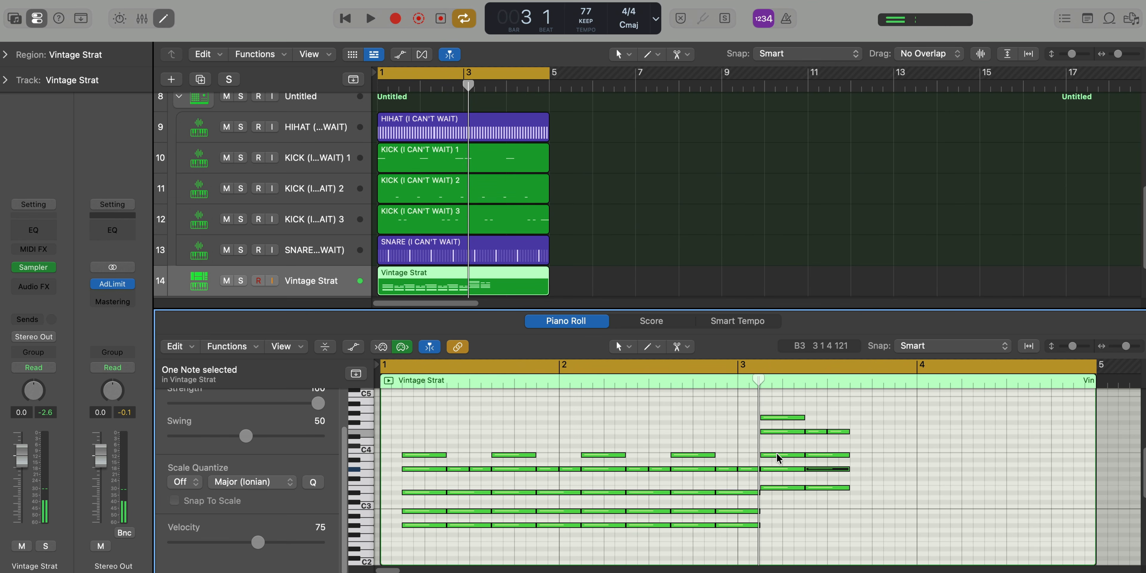
Move the first B3 note in bar 3 up to C#4, delete the G4 above it and play the result
{"action": "left_click_drag", "start_coordinate": [776, 455], "coordinate": [778, 438]}
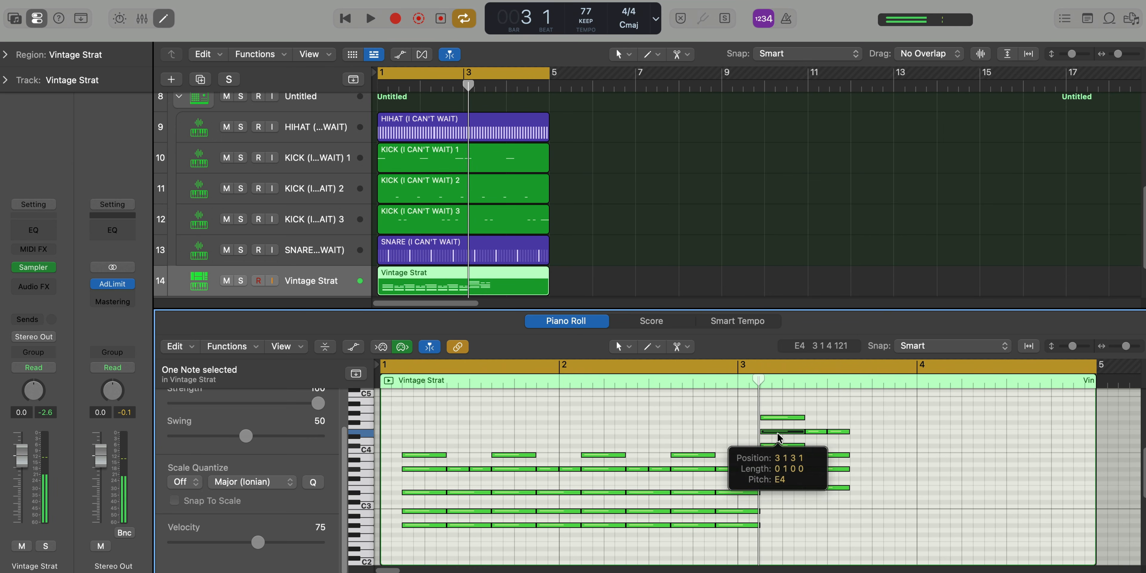
{"action": "left_click", "coordinate": [783, 416]}
{"action": "key", "text": "Delete"}
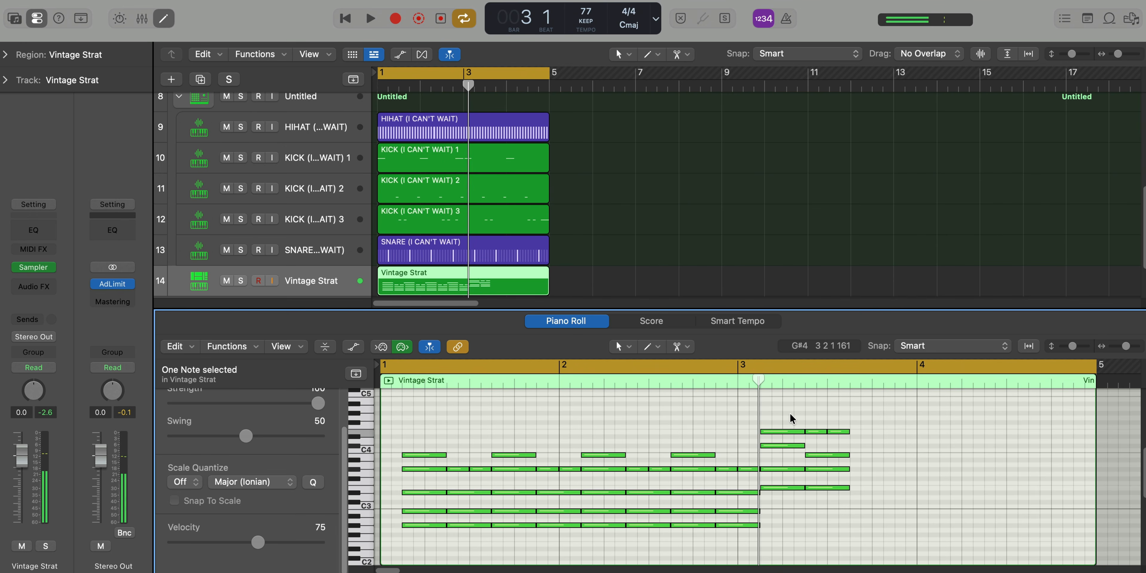
{"action": "key", "text": "space"}
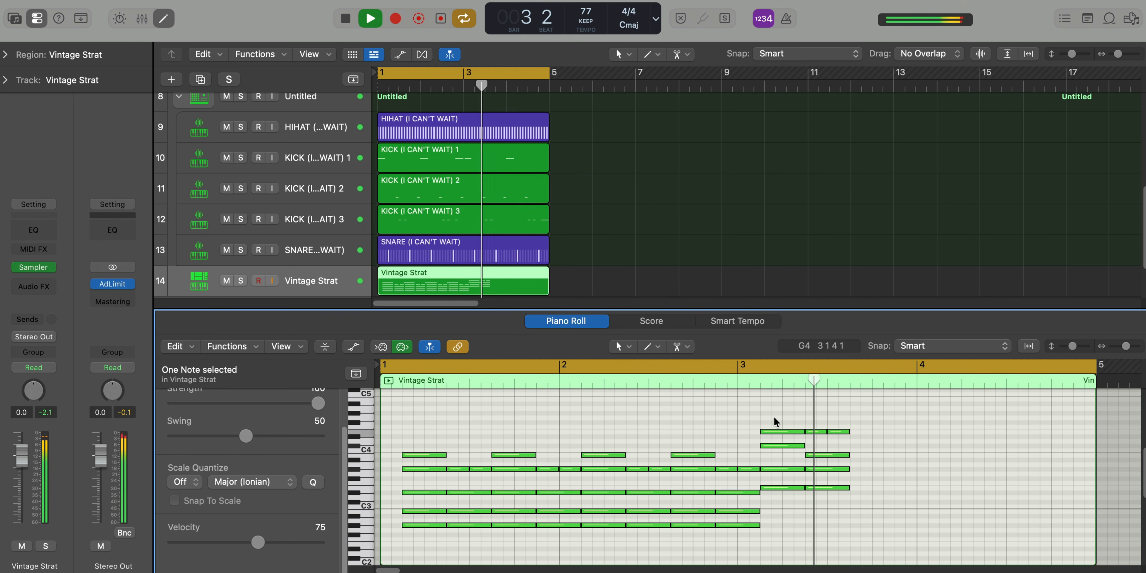
Replace the second bar 3 chord with a copy of the corrected first chord
{"action": "key", "text": "space"}
{"action": "left_click_drag", "start_coordinate": [863, 427], "coordinate": [776, 443]}
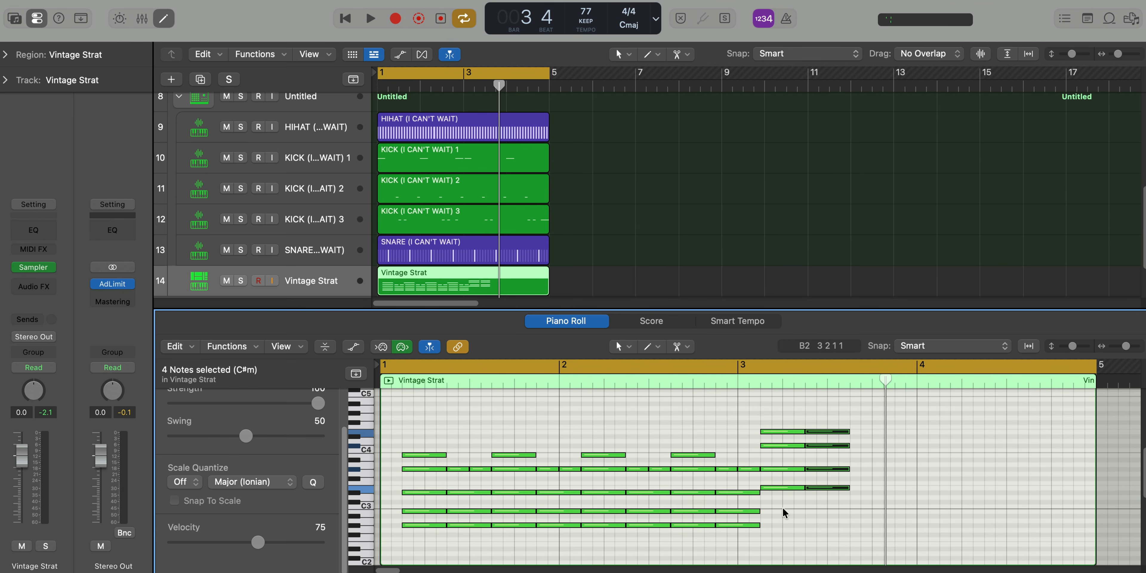
{"action": "right_click", "coordinate": [781, 488]}
Move the two G#3 notes of the bar 3 chords down to C#2
{"action": "key", "text": "space"}
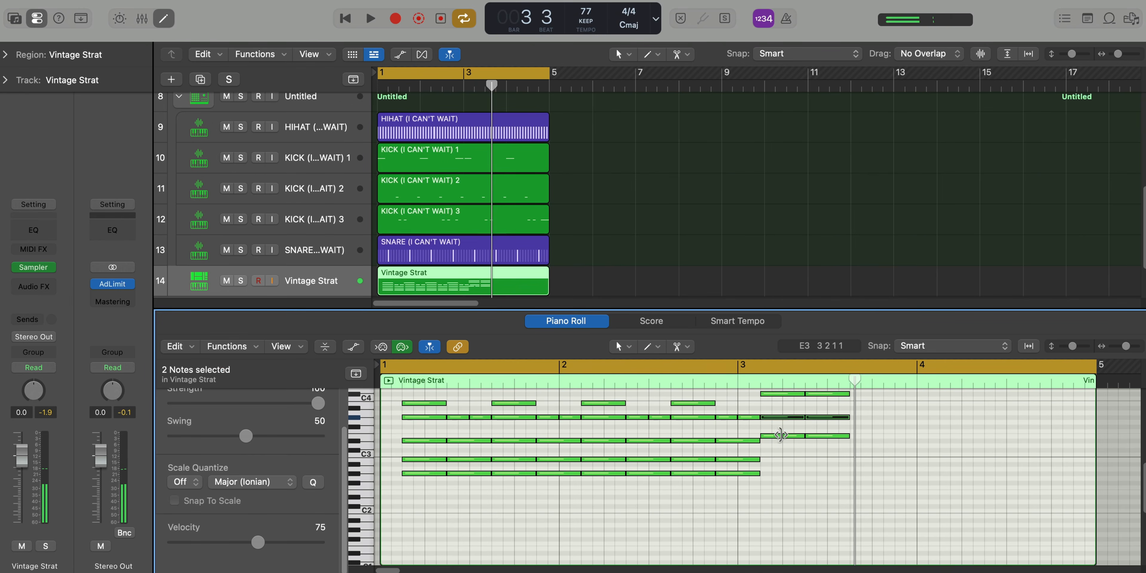
{"action": "left_click_drag", "start_coordinate": [783, 437], "coordinate": [783, 507]}
{"action": "left_click_drag", "start_coordinate": [852, 526], "coordinate": [758, 499]}
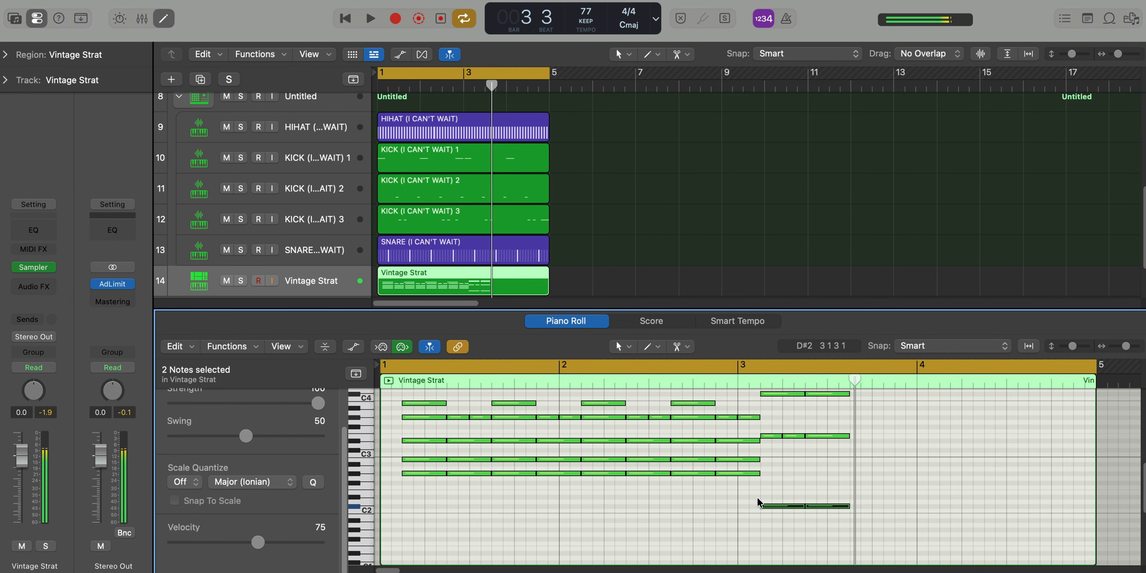
Select all the bar 3 chord notes and repeat them three times up to the end of bar 4
{"action": "scroll", "coordinate": [774, 501], "scroll_direction": "up", "scroll_amount": 4}
{"action": "scroll", "coordinate": [777, 495], "scroll_direction": "down", "scroll_amount": 3}
{"action": "left_click_drag", "start_coordinate": [882, 455], "coordinate": [773, 537]}
{"action": "key", "text": "super+r"}
{"action": "key", "text": "super+r"}
{"action": "key", "text": "super+r"}
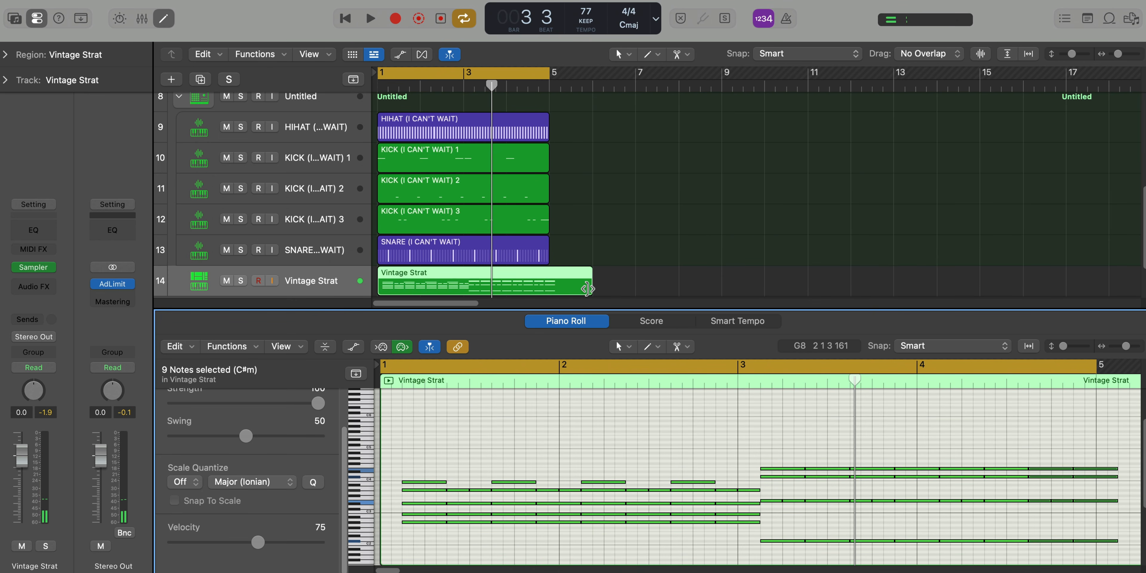
Trim the Vintage Strat region back to end at bar 5 and play the loop
{"action": "left_click_drag", "start_coordinate": [588, 288], "coordinate": [558, 294]}
{"action": "key", "text": "space"}
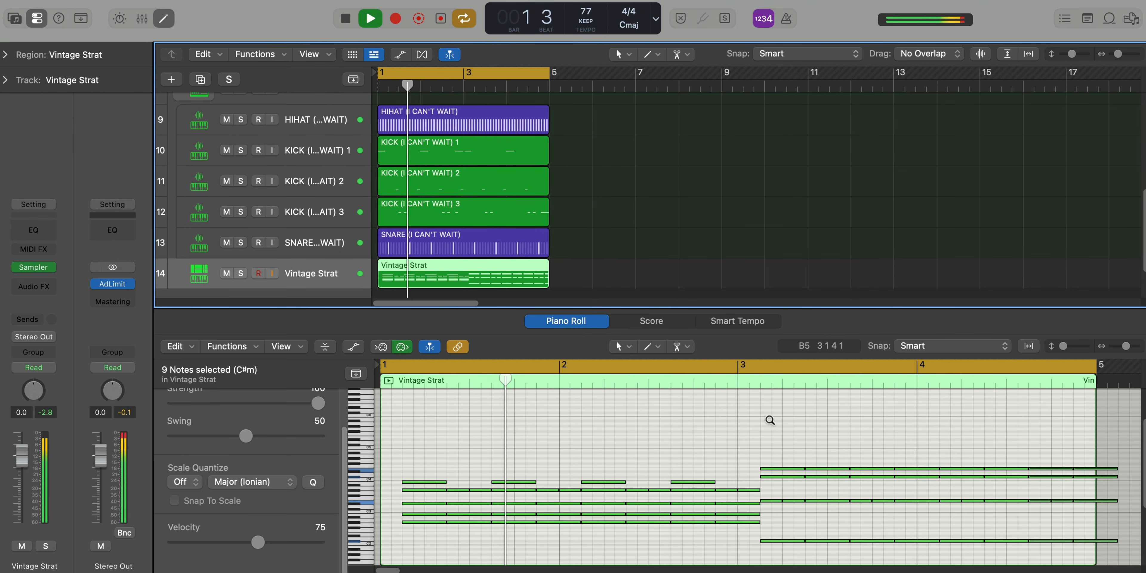
{"action": "scroll", "coordinate": [769, 420], "scroll_direction": "up", "scroll_amount": 1}
{"action": "scroll", "coordinate": [770, 419], "scroll_direction": "up", "scroll_amount": 3}
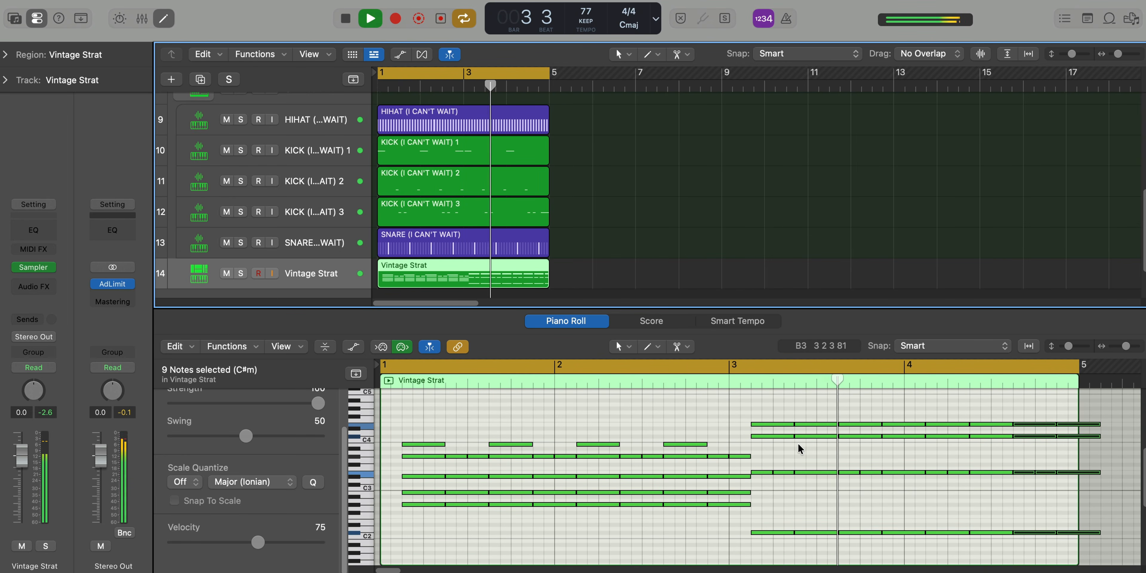
Apply the Random Velocity MIDI transform to all Vintage Strat notes with limits of 89 and 29, then play the loop
{"action": "scroll", "coordinate": [818, 444], "scroll_direction": "up", "scroll_amount": 2}
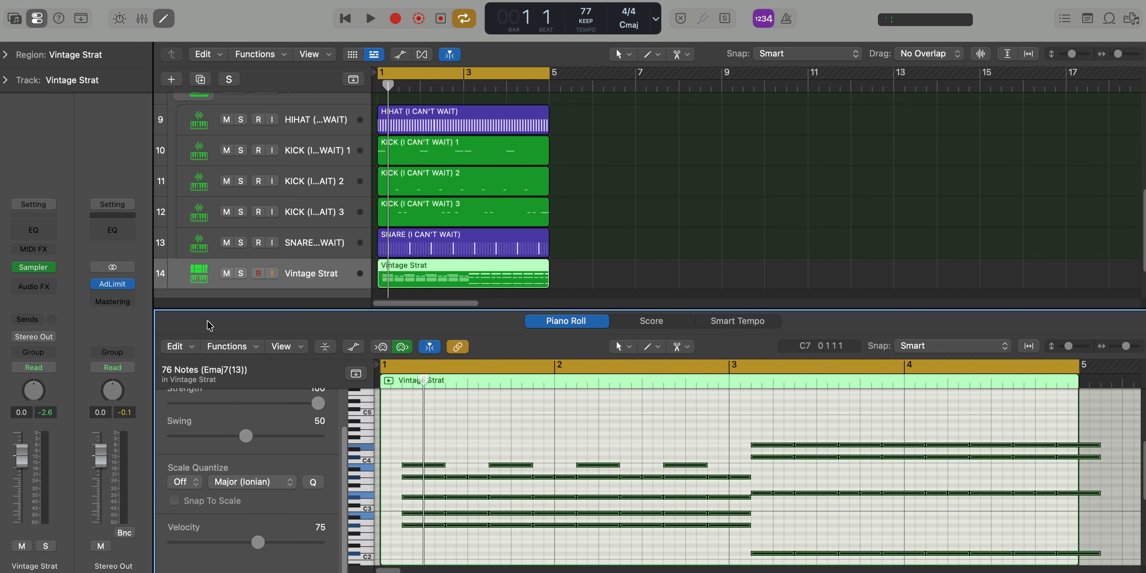
{"action": "left_click", "coordinate": [245, 352]}
{"action": "mouse_move", "coordinate": [383, 503]}
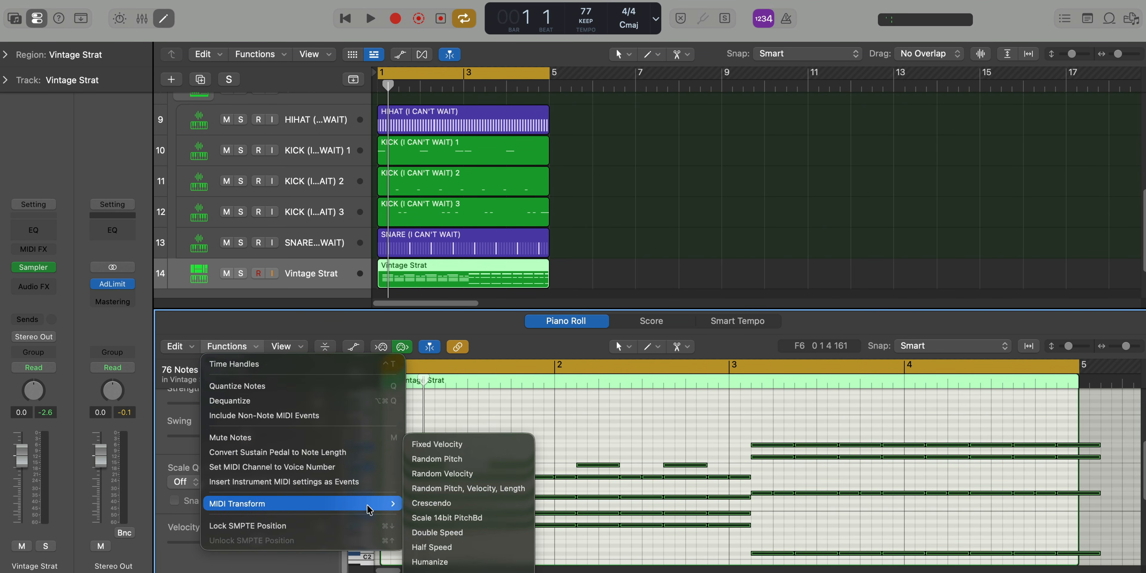
{"action": "left_click", "coordinate": [450, 474]}
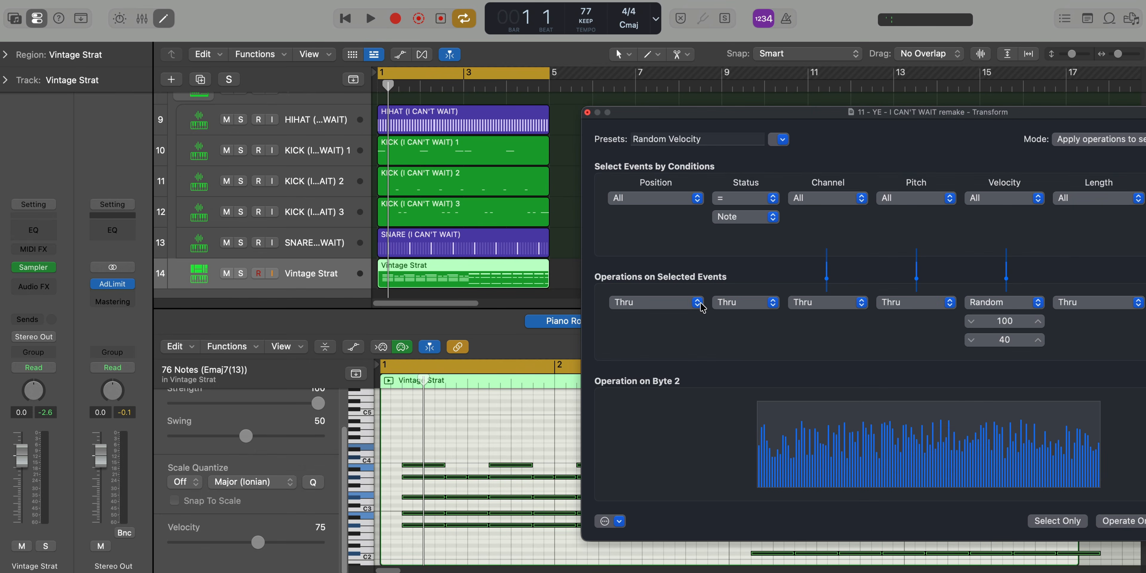
{"action": "left_click_drag", "start_coordinate": [962, 115], "coordinate": [381, 0]}
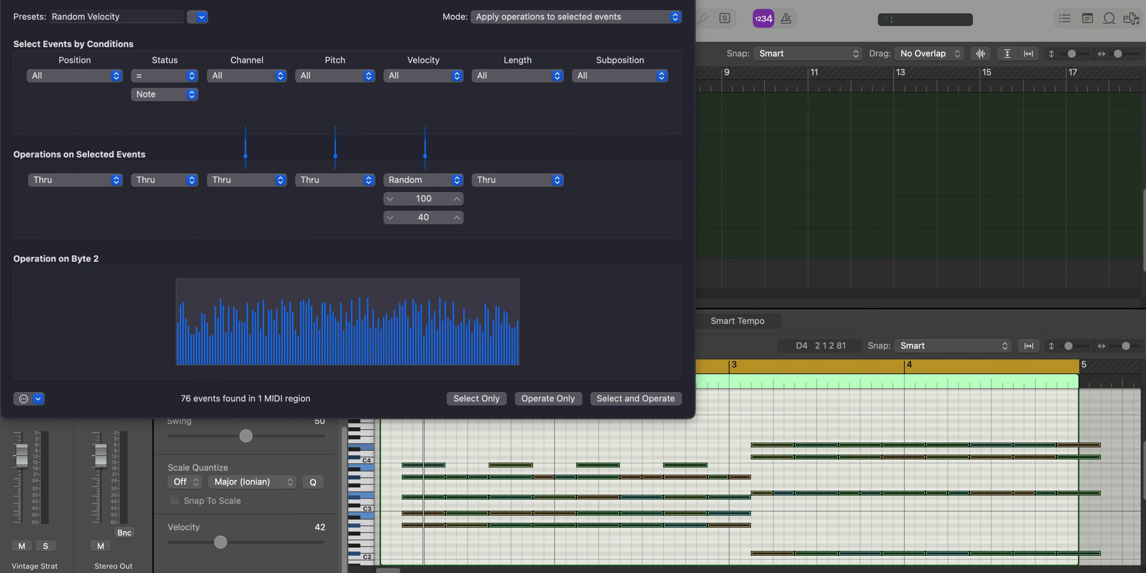
{"action": "left_click_drag", "start_coordinate": [424, 197], "coordinate": [423, 218]}
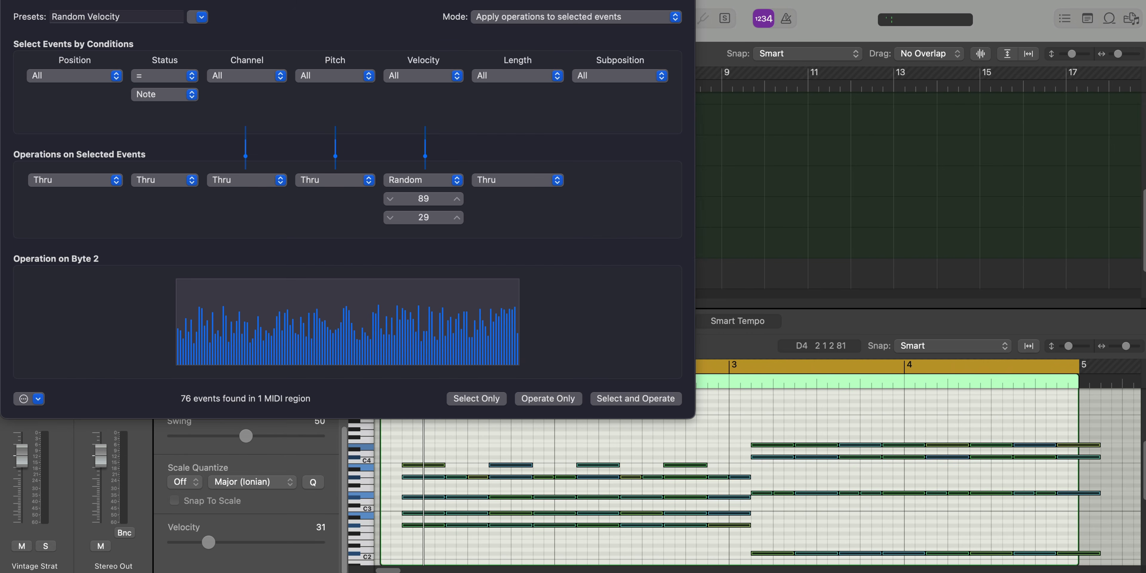
{"action": "left_click", "coordinate": [9, 0]}
{"action": "key", "text": "space"}
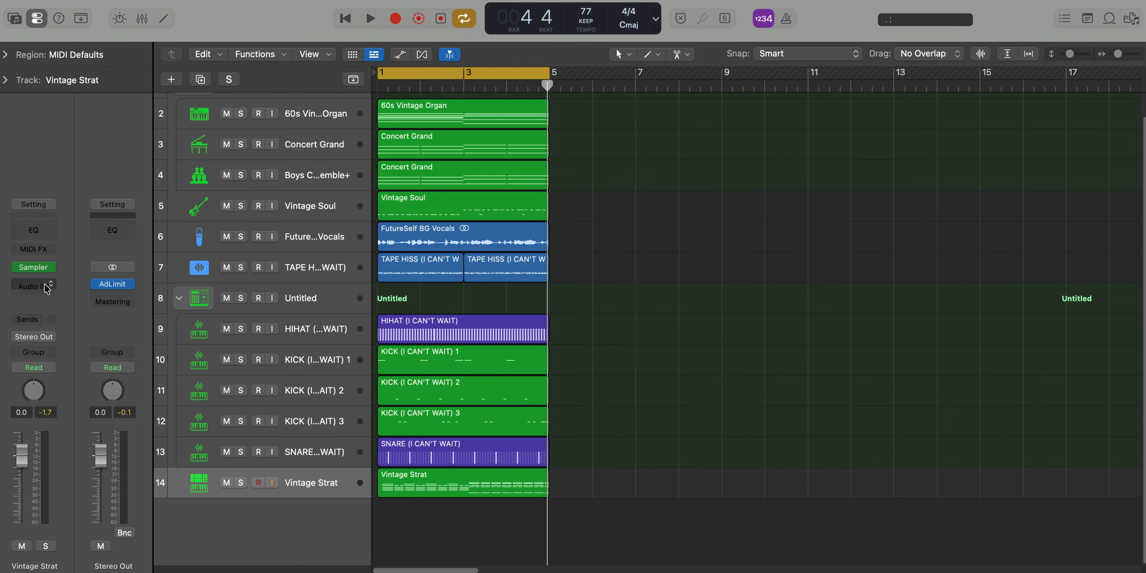
Insert Amp Designer on the Vintage Strat track with the British Combo model and play the loop
{"action": "left_click", "coordinate": [47, 286]}
{"action": "mouse_move", "coordinate": [108, 415]}
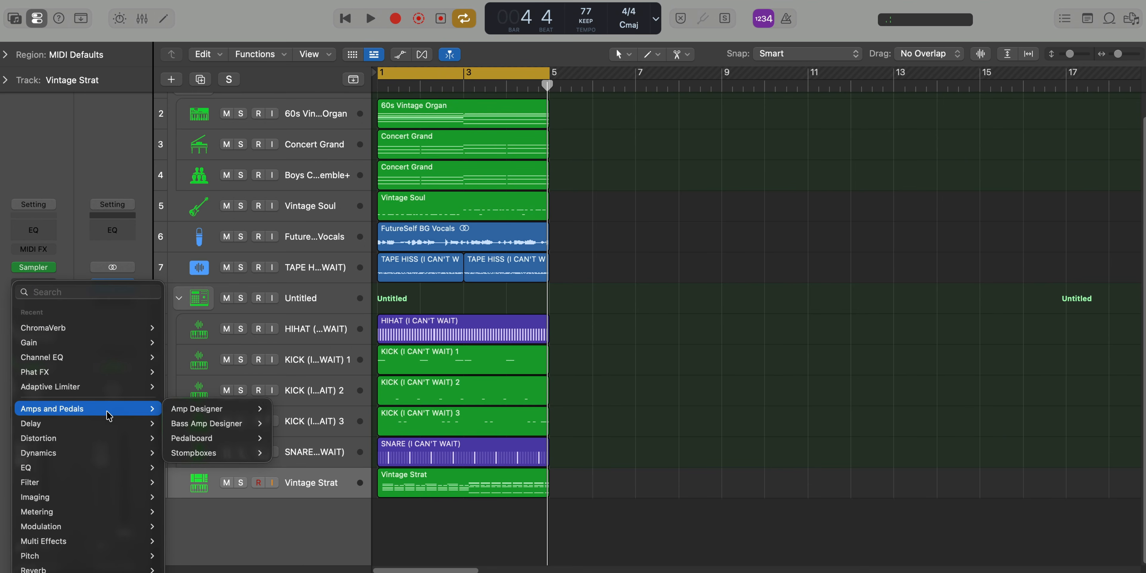
{"action": "mouse_move", "coordinate": [200, 408]}
{"action": "left_click", "coordinate": [289, 408]}
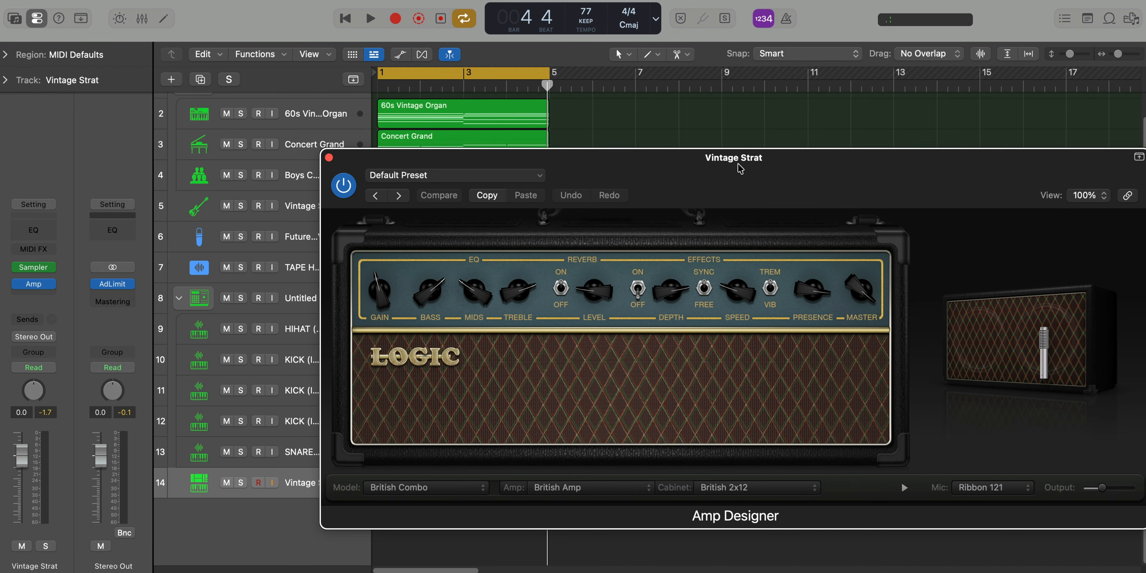
{"action": "left_click_drag", "start_coordinate": [737, 162], "coordinate": [627, 123]}
{"action": "mouse_move", "coordinate": [632, 234]}
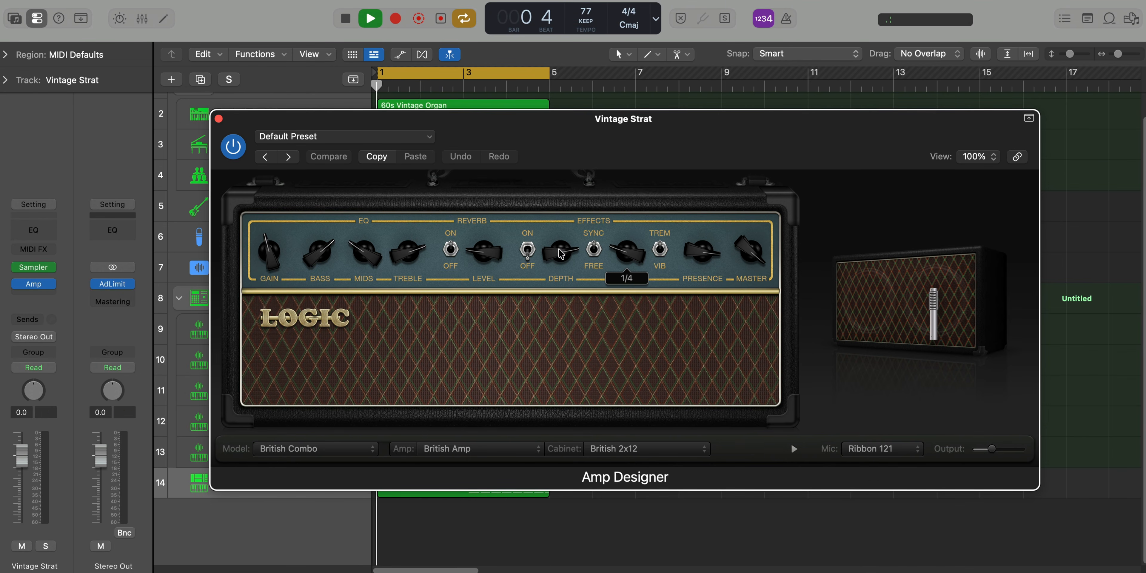
{"action": "left_click", "coordinate": [219, 119]}
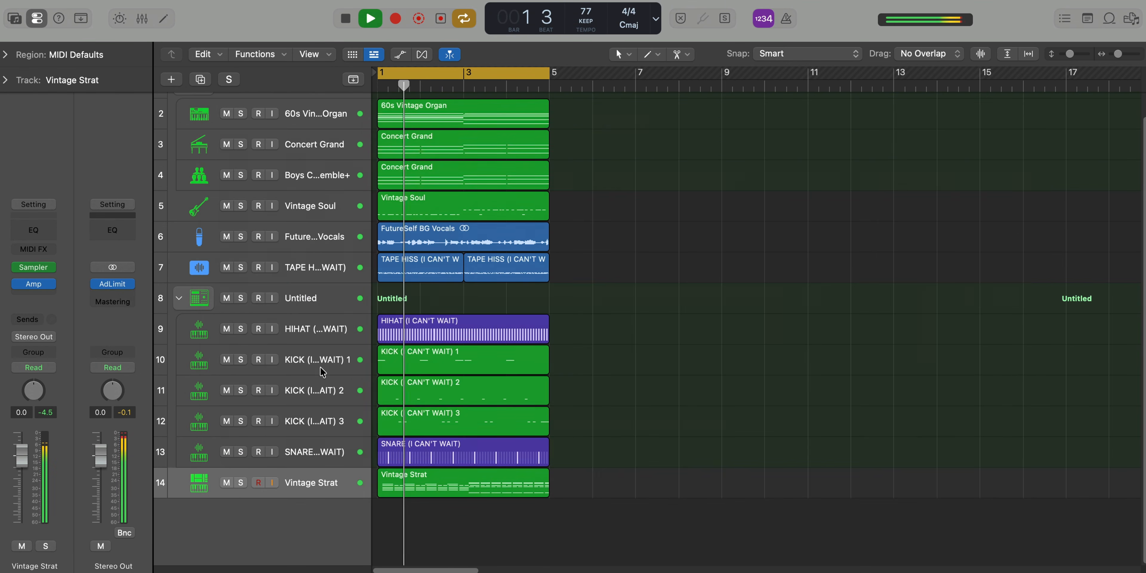
Solo the Vintage Strat track and check its Amp Designer settings during playback
{"action": "left_click", "coordinate": [240, 482]}
{"action": "left_click", "coordinate": [33, 284]}
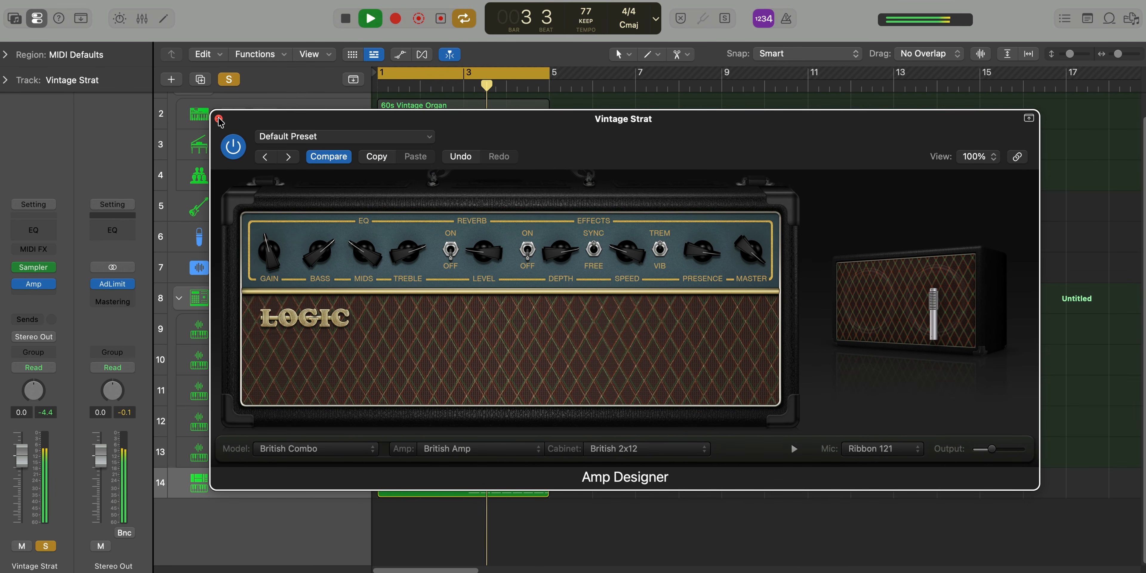
{"action": "left_click", "coordinate": [218, 118]}
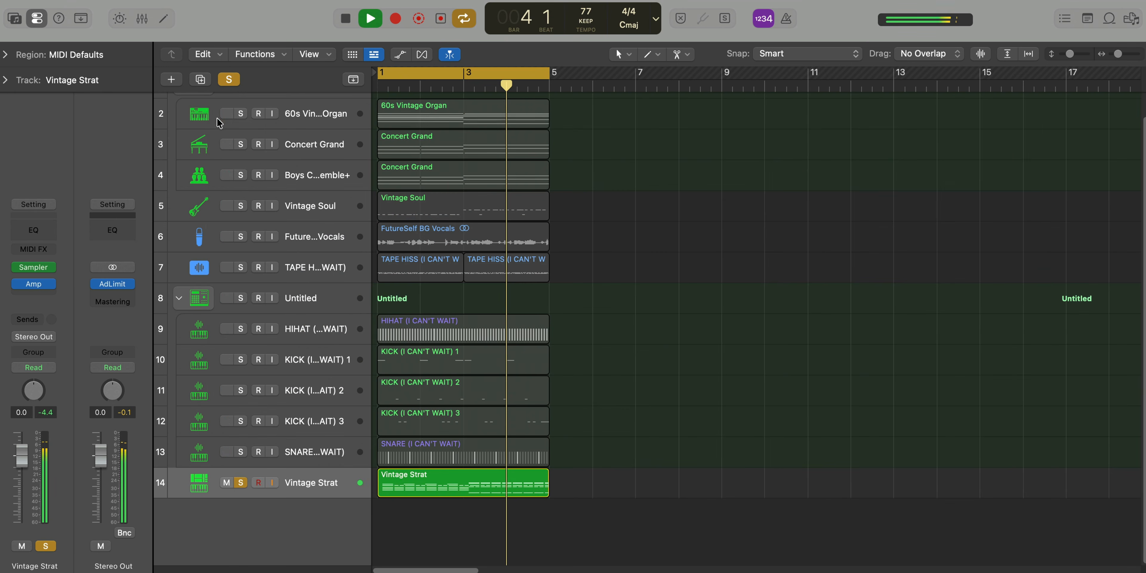
Insert Pedalboard after the amp on Vintage Strat and add the Retro Chorus pedal from the Modulation category
{"action": "left_click", "coordinate": [39, 298]}
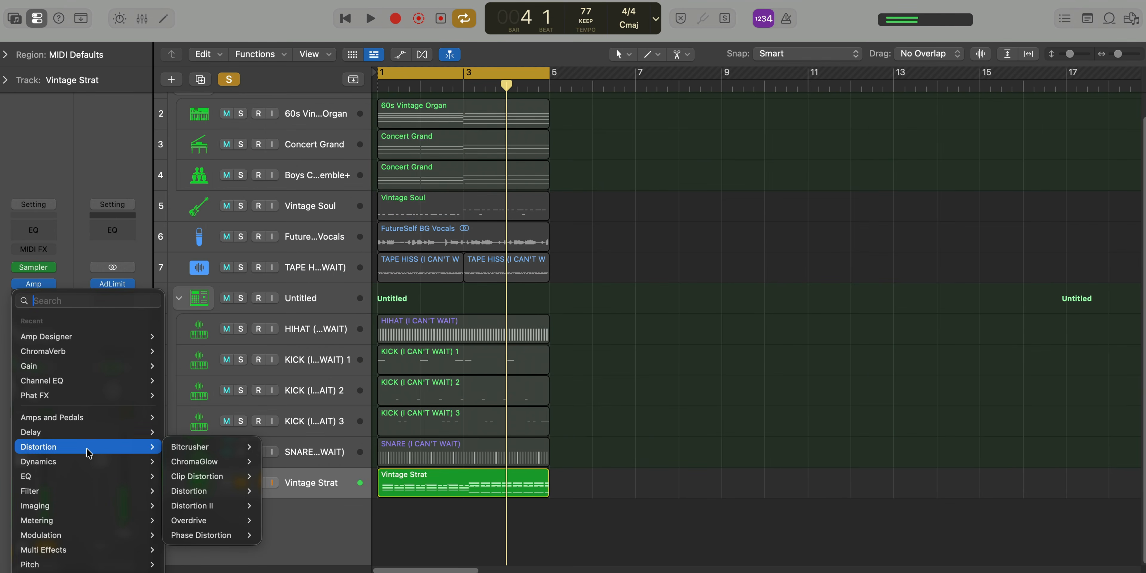
{"action": "mouse_move", "coordinate": [95, 436]}
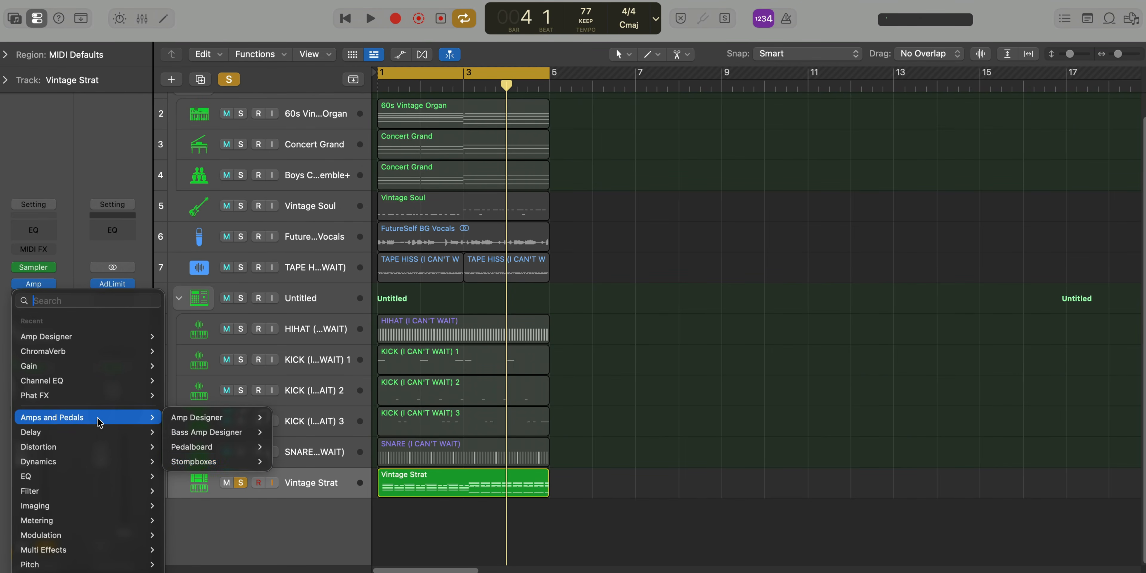
{"action": "mouse_move", "coordinate": [209, 450]}
{"action": "left_click", "coordinate": [295, 451]}
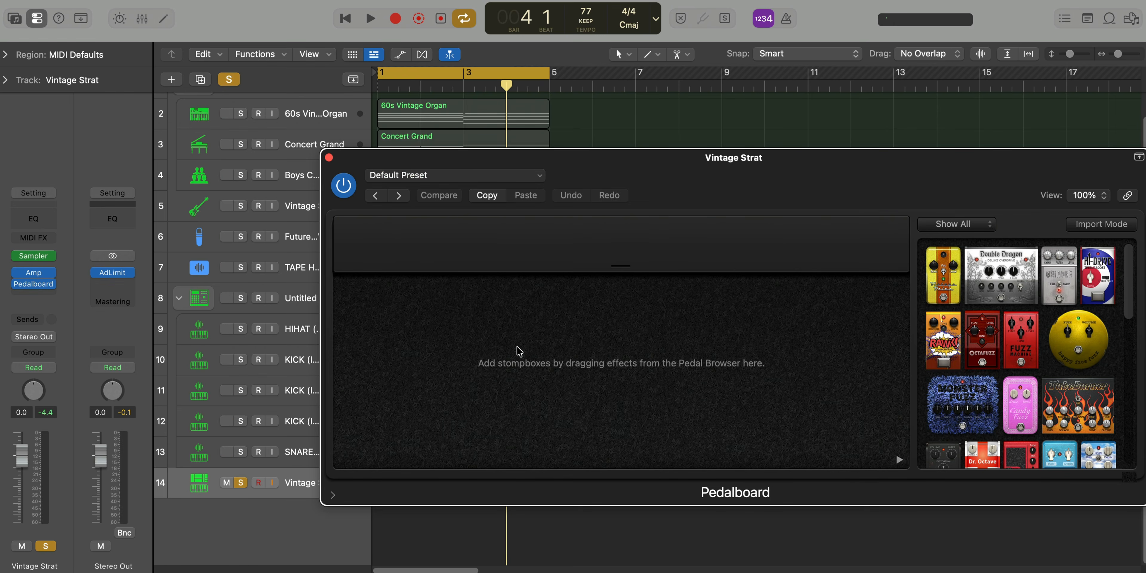
{"action": "left_click_drag", "start_coordinate": [716, 177], "coordinate": [580, 121]}
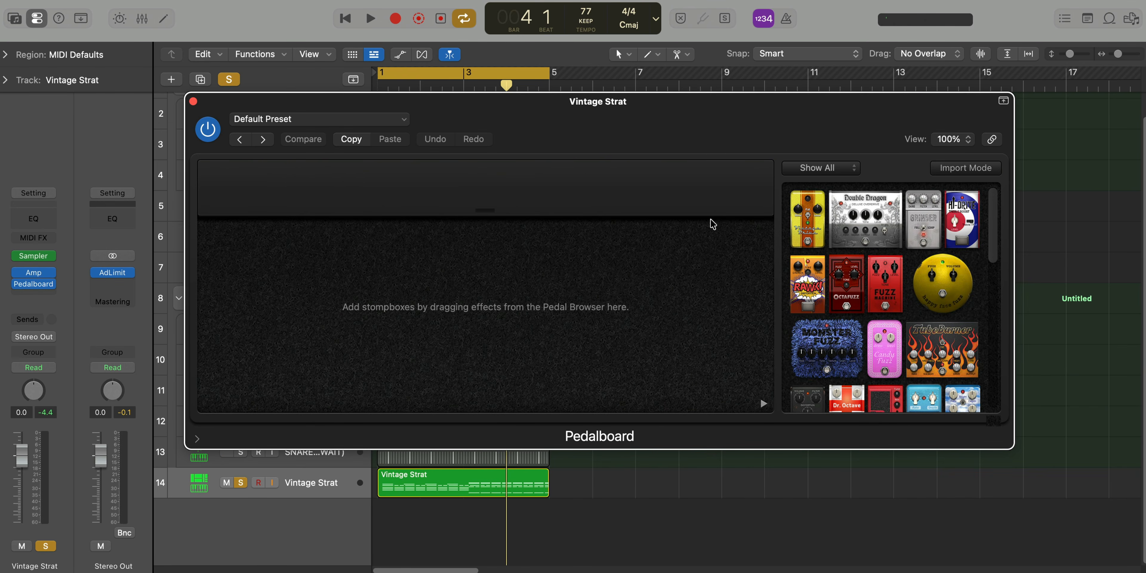
{"action": "left_click", "coordinate": [820, 167]}
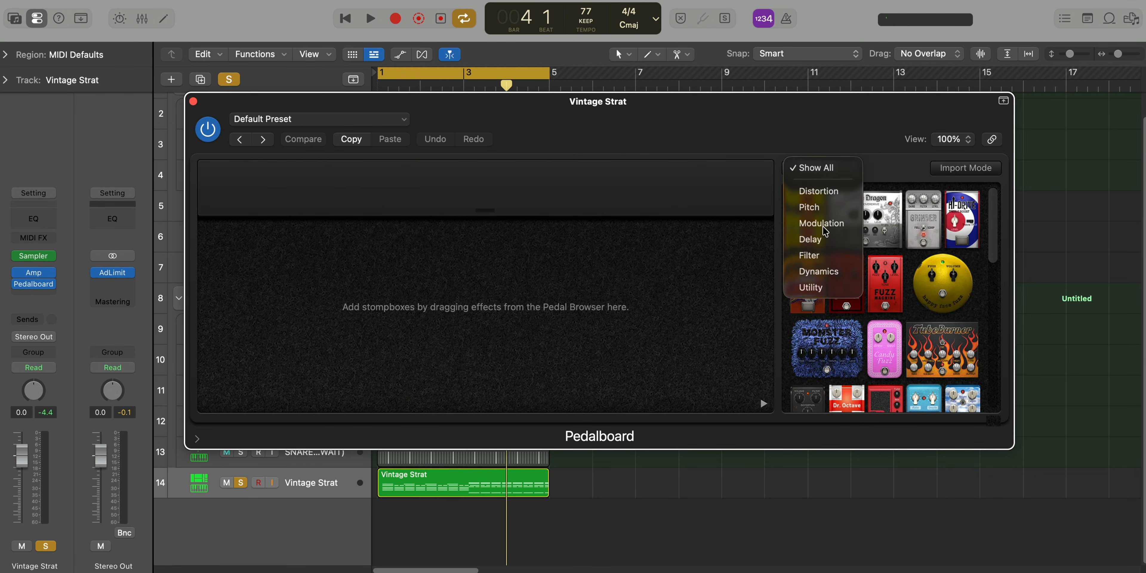
{"action": "left_click", "coordinate": [814, 223]}
{"action": "left_click_drag", "start_coordinate": [804, 229], "coordinate": [296, 320]}
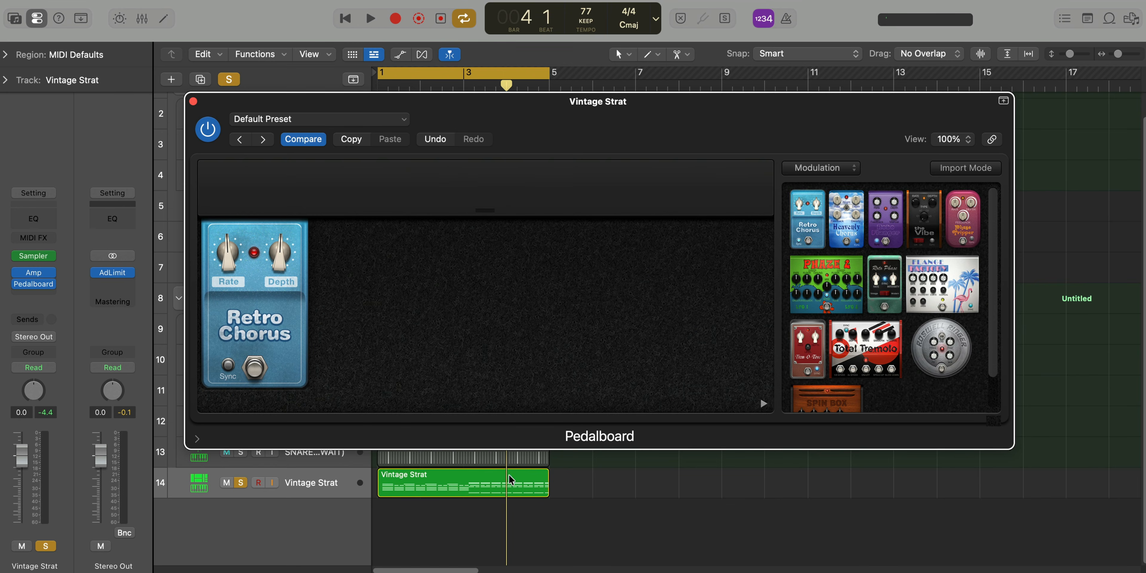
Play the soloed guitar and add the Spin Box pedal after Retro Chorus
{"action": "left_click", "coordinate": [569, 530]}
{"action": "key", "text": "space"}
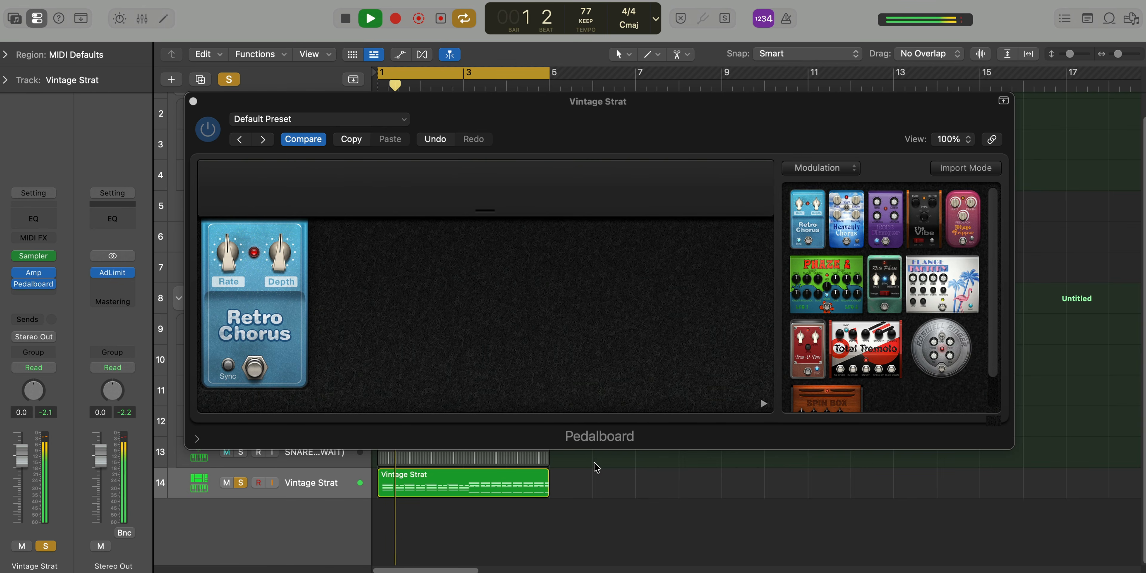
{"action": "left_click", "coordinate": [208, 130]}
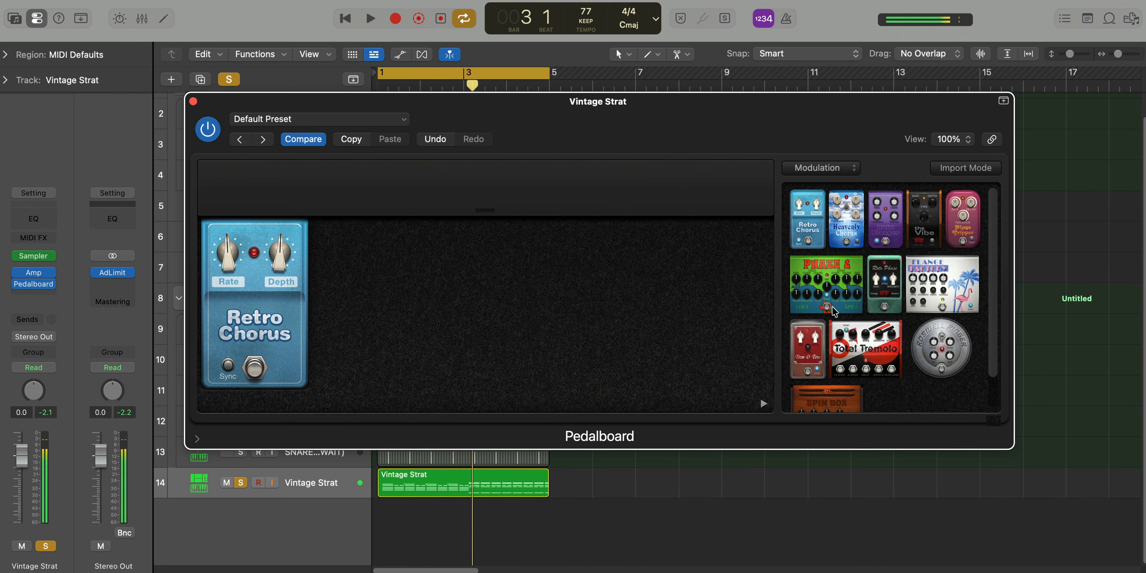
{"action": "left_click_drag", "start_coordinate": [803, 417], "coordinate": [384, 310]}
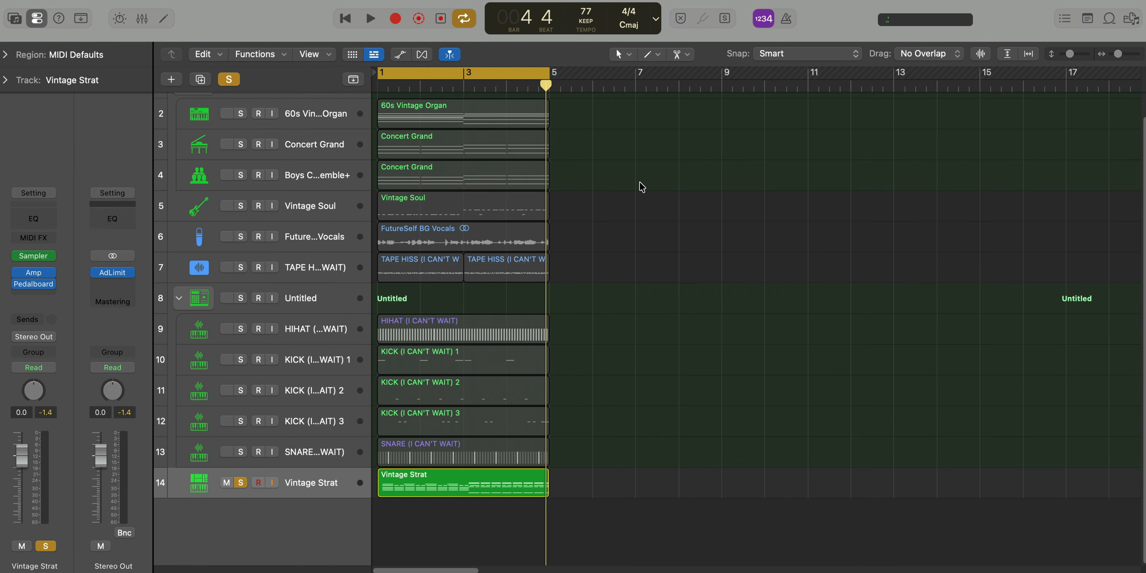
Copy the organ channel's Tape Delay to Vintage Strat below Pedalboard in the mixer and play the soloed guitar
{"action": "key", "text": "x"}
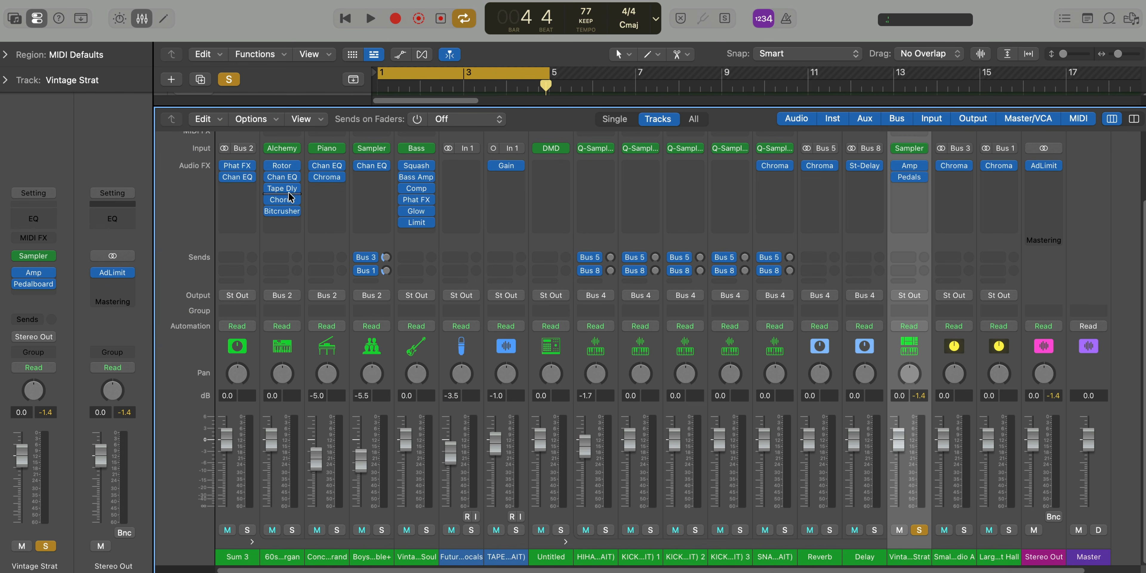
{"action": "left_click_drag", "start_coordinate": [910, 190], "coordinate": [911, 190]}
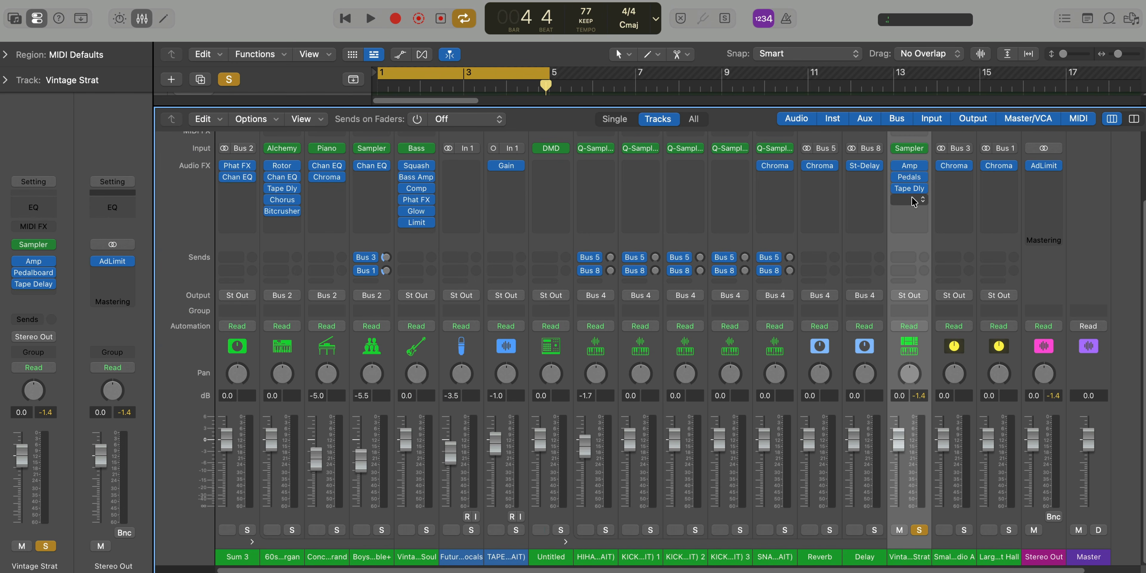
{"action": "key", "text": "x"}
{"action": "key", "text": "space"}
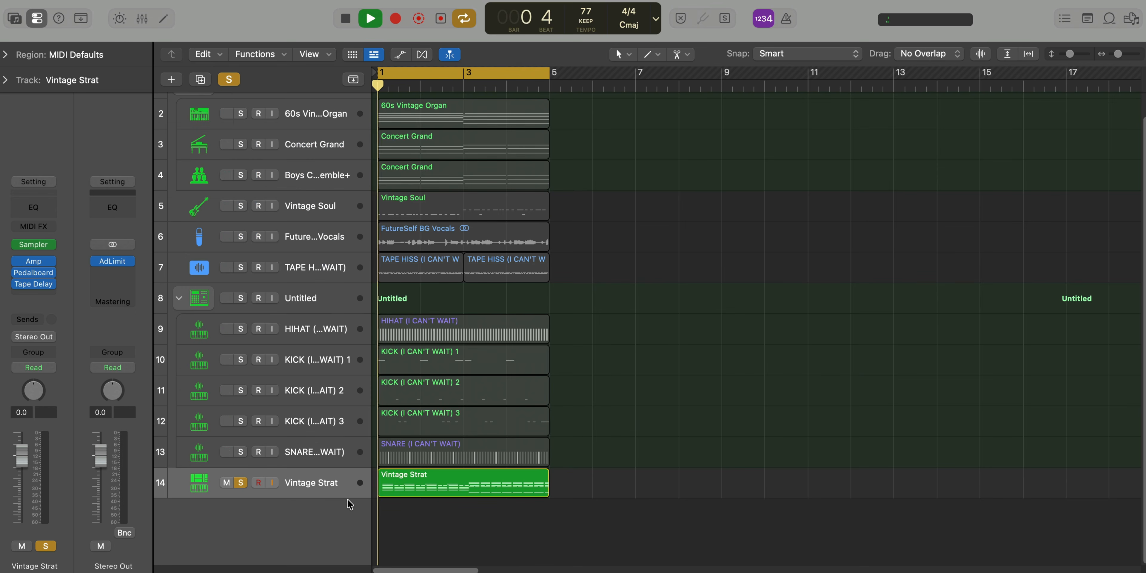
Set the Vintage Strat Tape Delay's flutter rate to 1.2 Hz and raise its flutter intensity while listening to the loop
{"action": "key", "text": "v"}
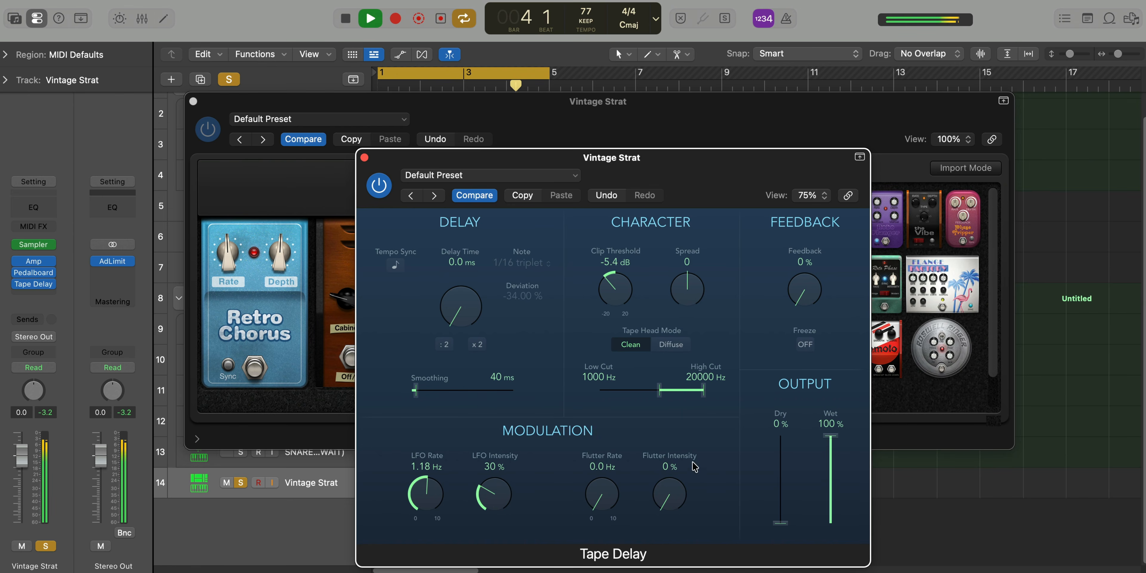
{"action": "key", "text": "space"}
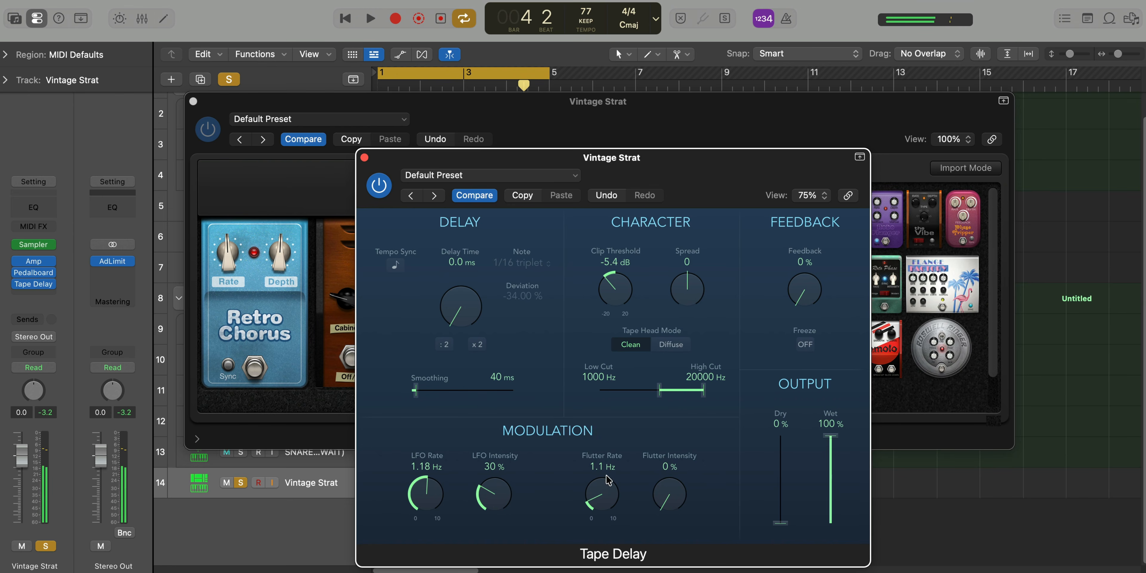
{"action": "key", "text": "space"}
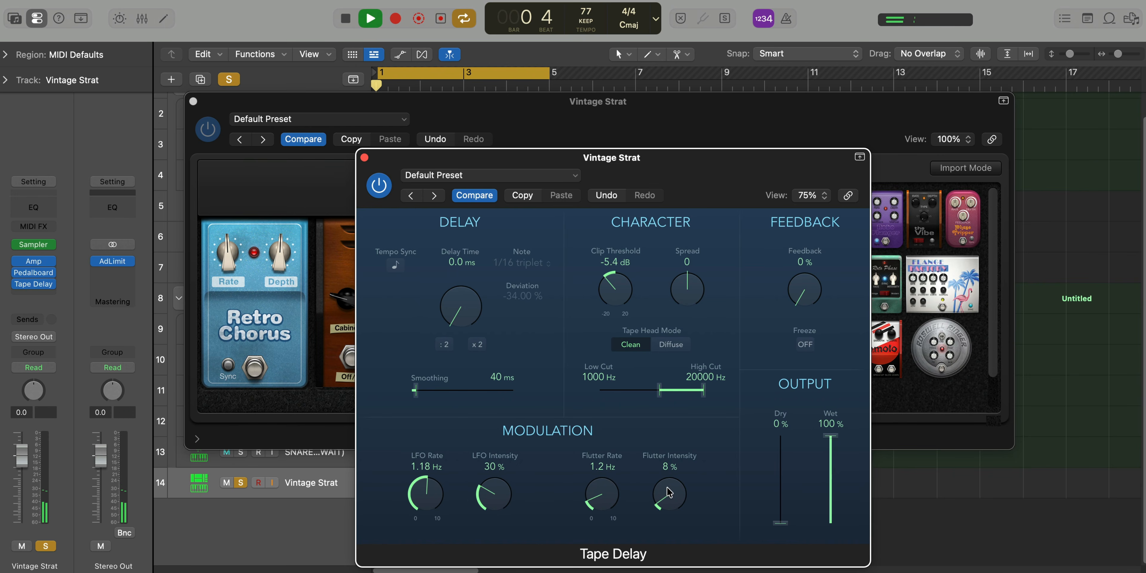
{"action": "left_click_drag", "start_coordinate": [669, 488], "coordinate": [653, 465]}
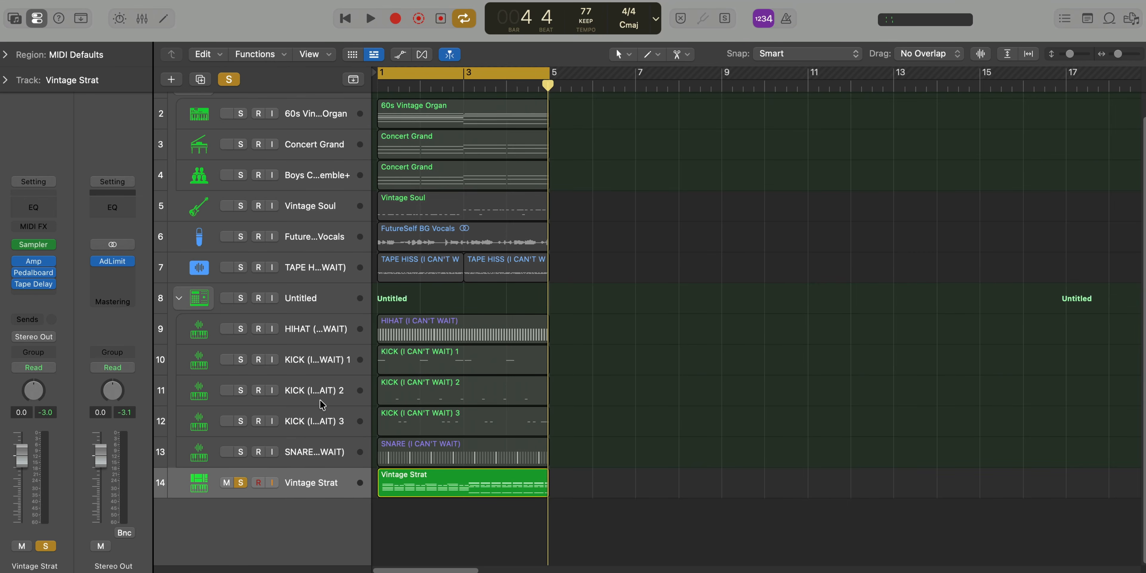
Insert Pitch Shifter after Tape Delay on Vintage Strat, set to 12 semitones and 25 % mix, and play it
{"action": "left_click", "coordinate": [43, 295]}
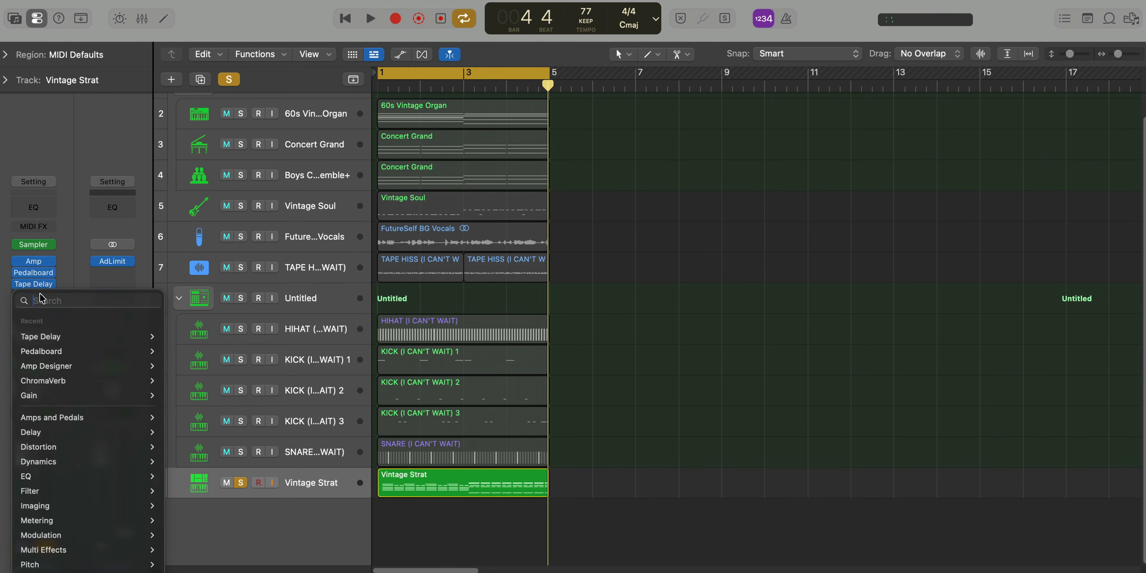
{"action": "mouse_move", "coordinate": [99, 563]}
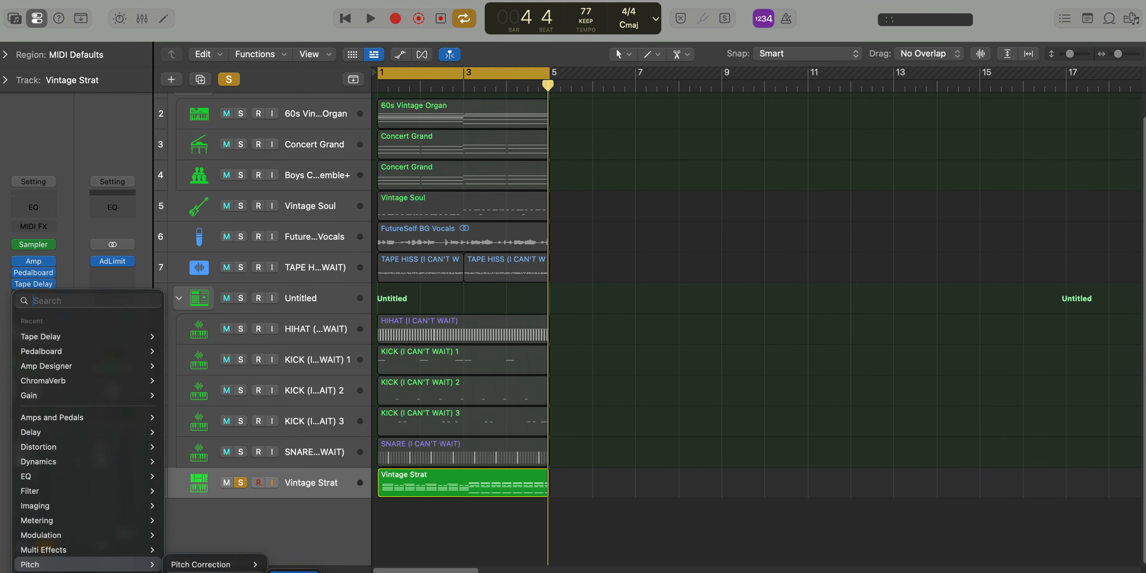
{"action": "left_click", "coordinate": [287, 564]}
{"action": "left_click_drag", "start_coordinate": [434, 290], "coordinate": [431, 255]}
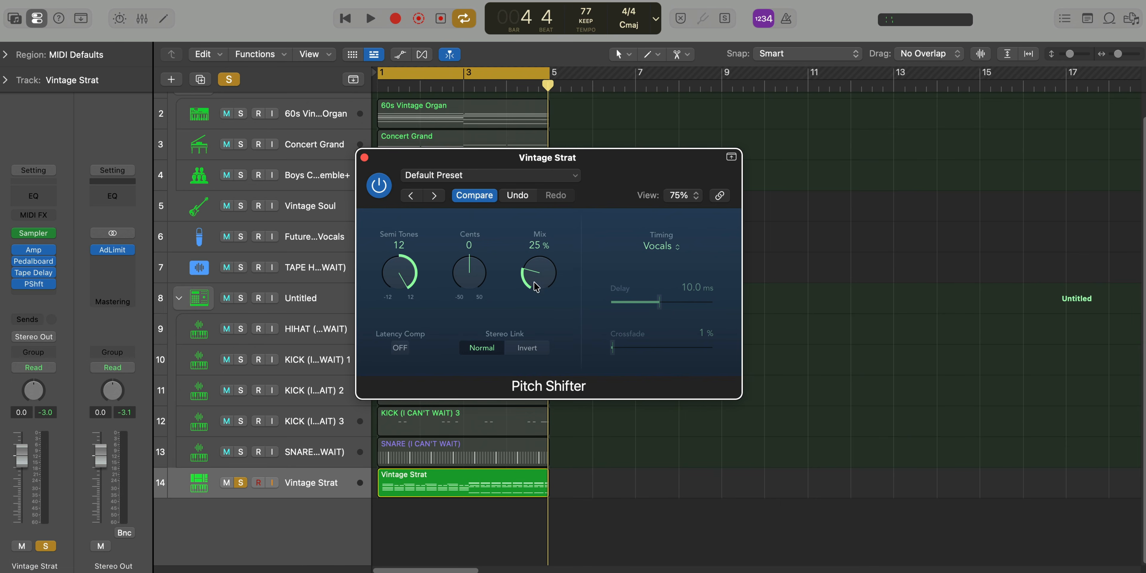
{"action": "key", "text": "space"}
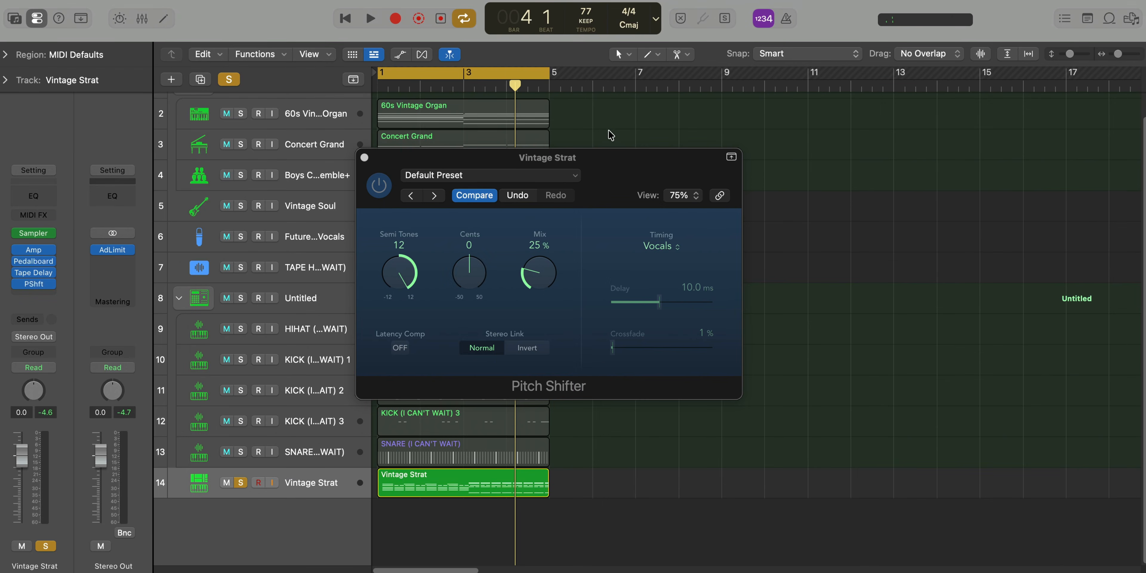
Add a Channel EQ to Vintage Strat with a high cut at about 2320 Hz and a low cut at about 575 Hz, Q 0.30
{"action": "left_click", "coordinate": [32, 197]}
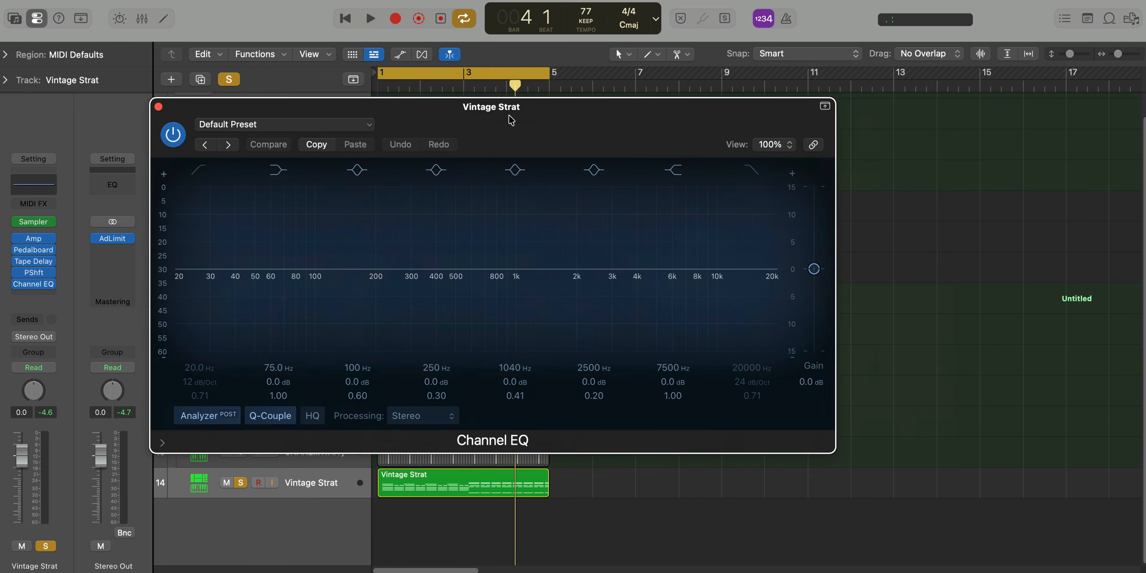
{"action": "key", "text": "space"}
{"action": "left_click_drag", "start_coordinate": [776, 267], "coordinate": [591, 285]}
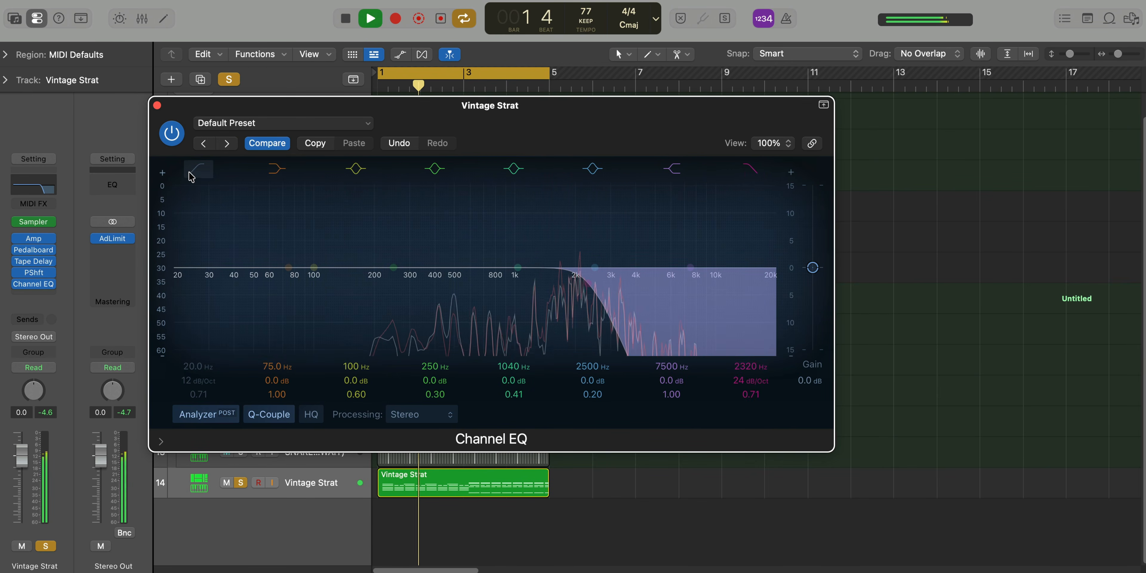
{"action": "left_click_drag", "start_coordinate": [176, 268], "coordinate": [448, 306]}
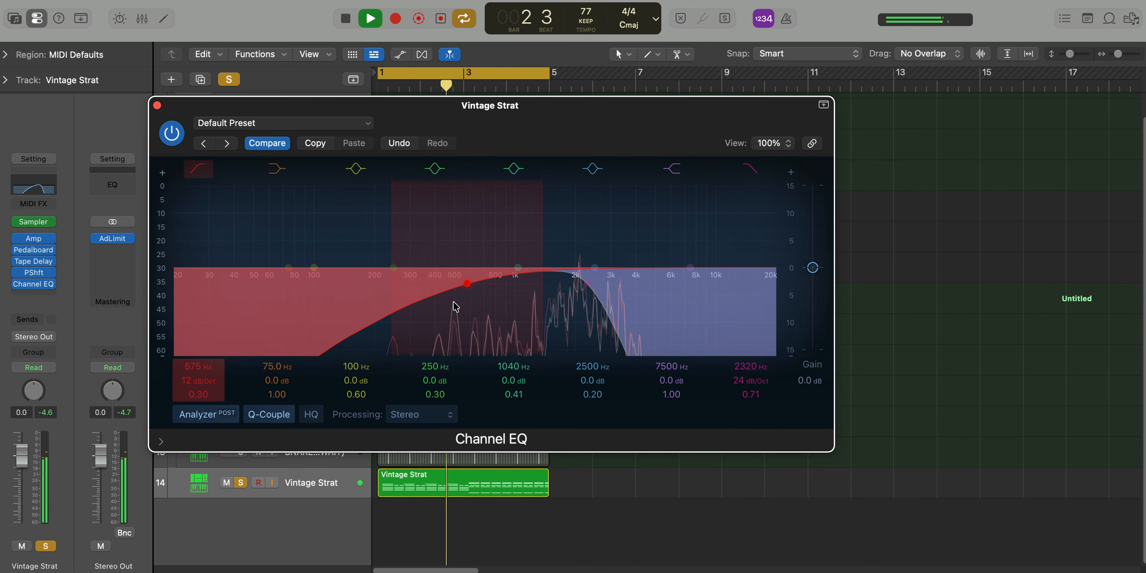
Set the Vintage Strat Channel EQ's low cut to 995 Hz at 48 dB/Oct and high cut to 2440 Hz at 36 dB/Oct, Q 0.67
{"action": "left_click_drag", "start_coordinate": [201, 377], "coordinate": [180, 379]}
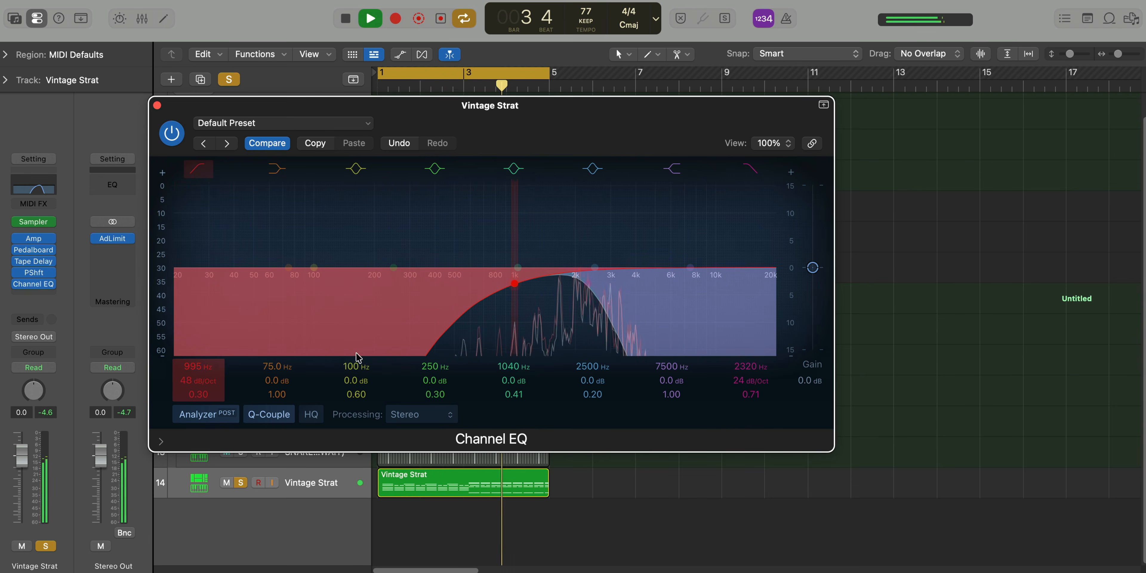
{"action": "left_click", "coordinate": [589, 283]}
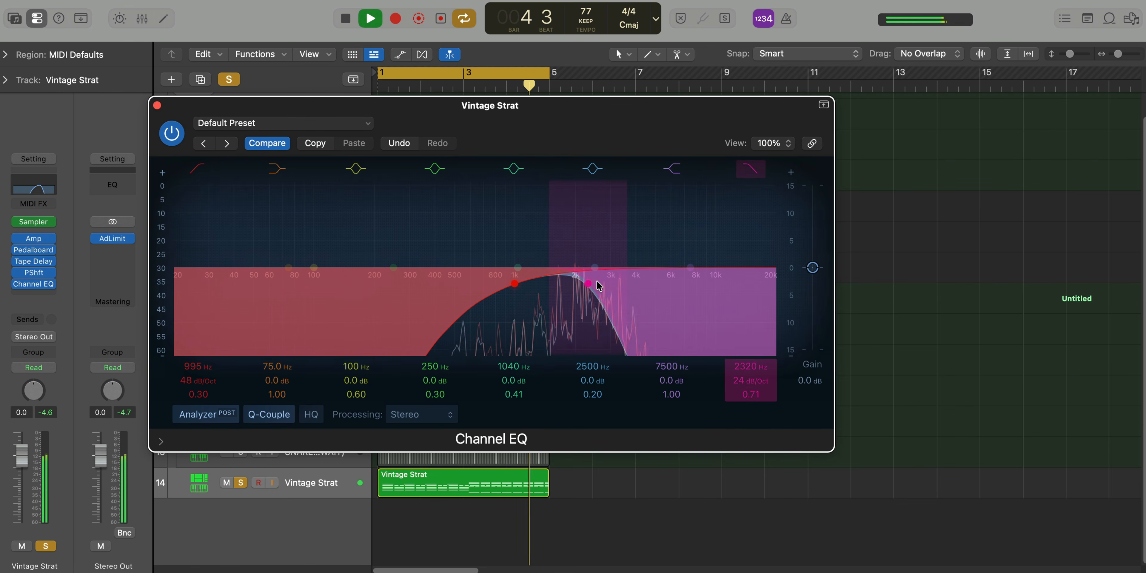
{"action": "left_click_drag", "start_coordinate": [590, 290], "coordinate": [595, 291]}
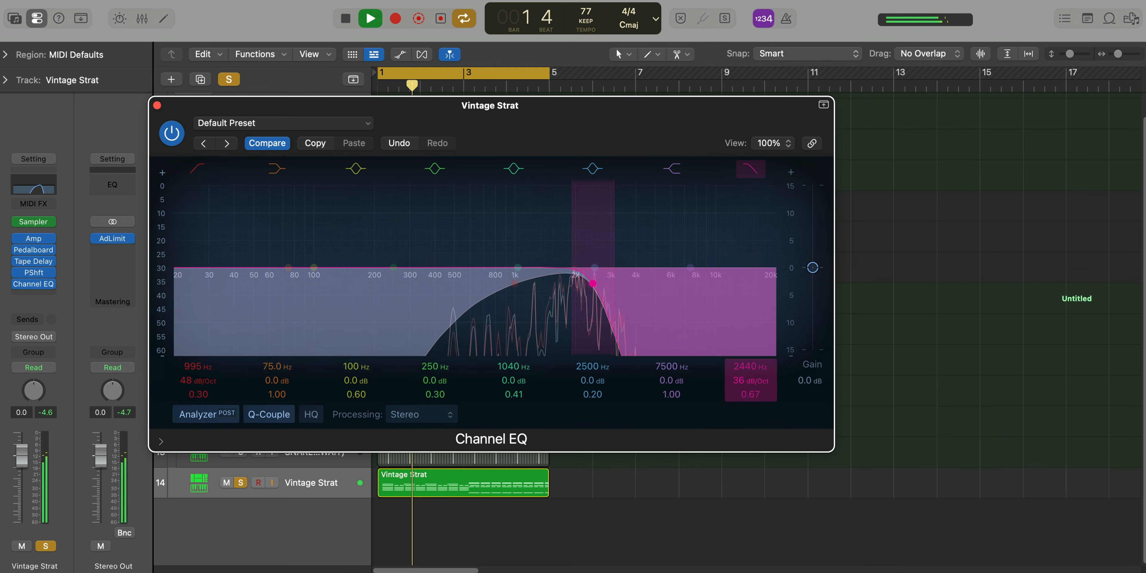
{"action": "left_click", "coordinate": [178, 140]}
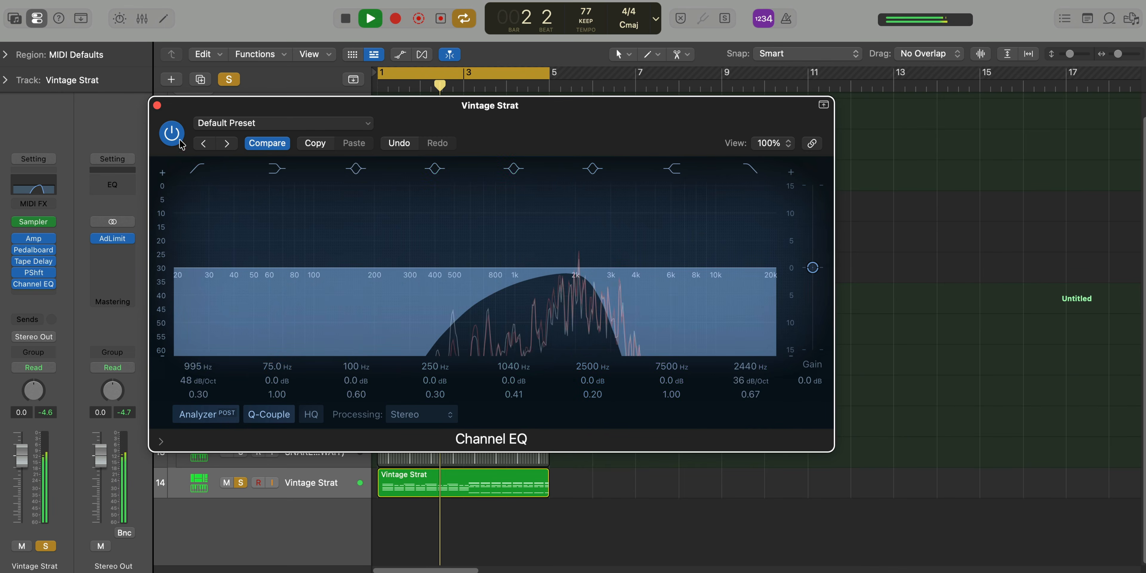
Close the Vintage Strat plug-in windows and unsolo the track to hear it with the full loop
{"action": "left_click", "coordinate": [157, 105]}
{"action": "left_click", "coordinate": [242, 481]}
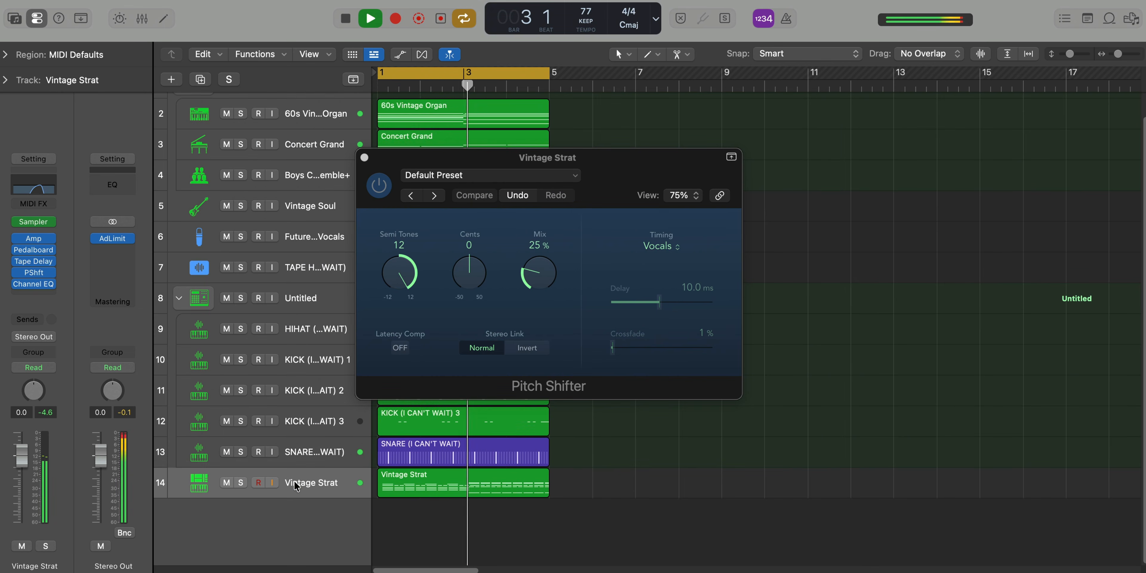
{"action": "left_click", "coordinate": [364, 158]}
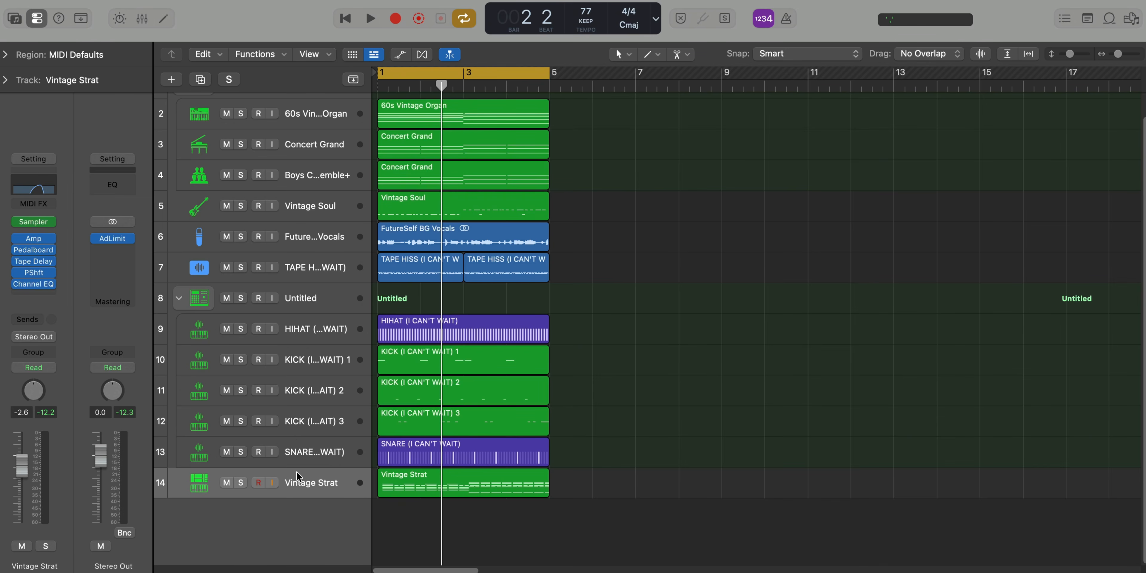
Add a new software instrument track below Vintage Strat and load Sculpture as its instrument
{"action": "double_click", "coordinate": [304, 528]}
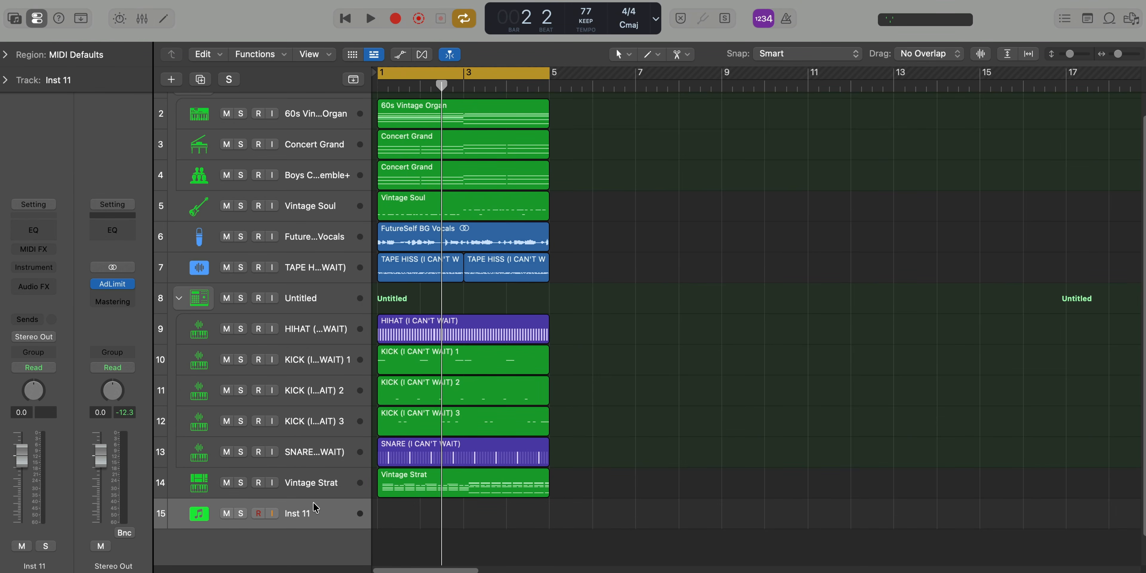
{"action": "key", "text": "ctrl+shift+i"}
{"action": "type", "text": "a"}
{"action": "key", "text": "BackSpace"}
{"action": "type", "text": "a"}
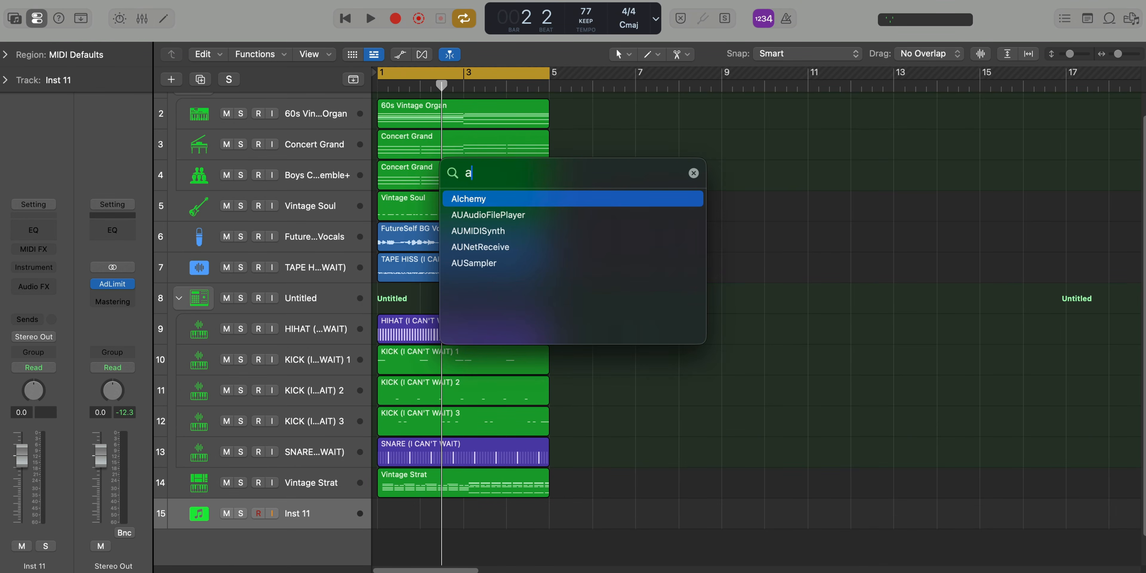
{"action": "key", "text": "BackSpace"}
{"action": "type", "text": "scu"}
{"action": "key", "text": "Return"}
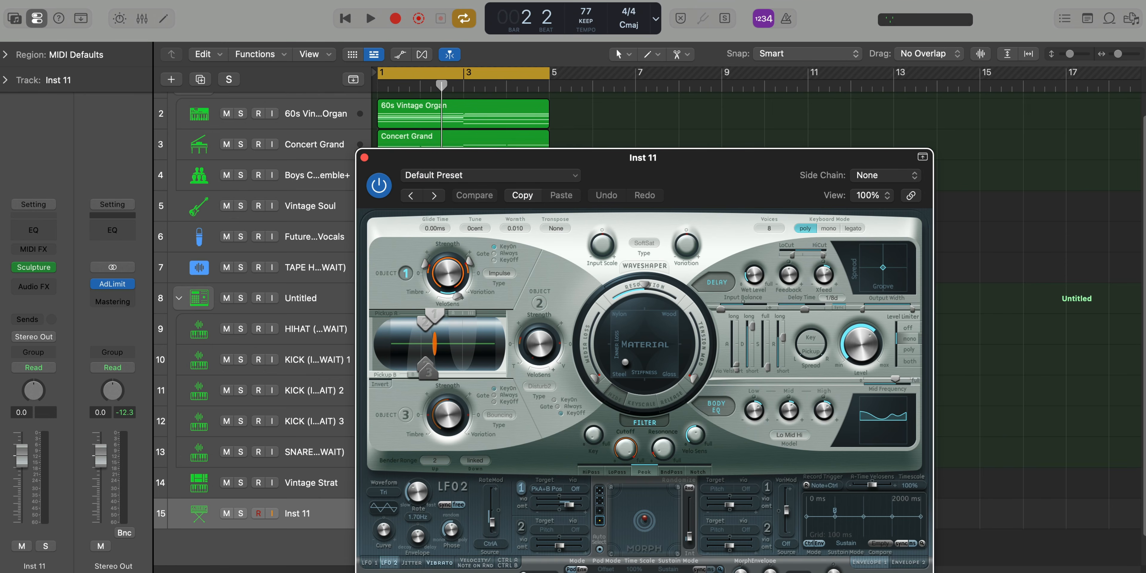
Load Sculpture's Buzzy Picking preset from the Plucked Instruments category and close the plug-in window
{"action": "left_click_drag", "start_coordinate": [703, 157], "coordinate": [604, 50]}
{"action": "left_click", "coordinate": [431, 69]}
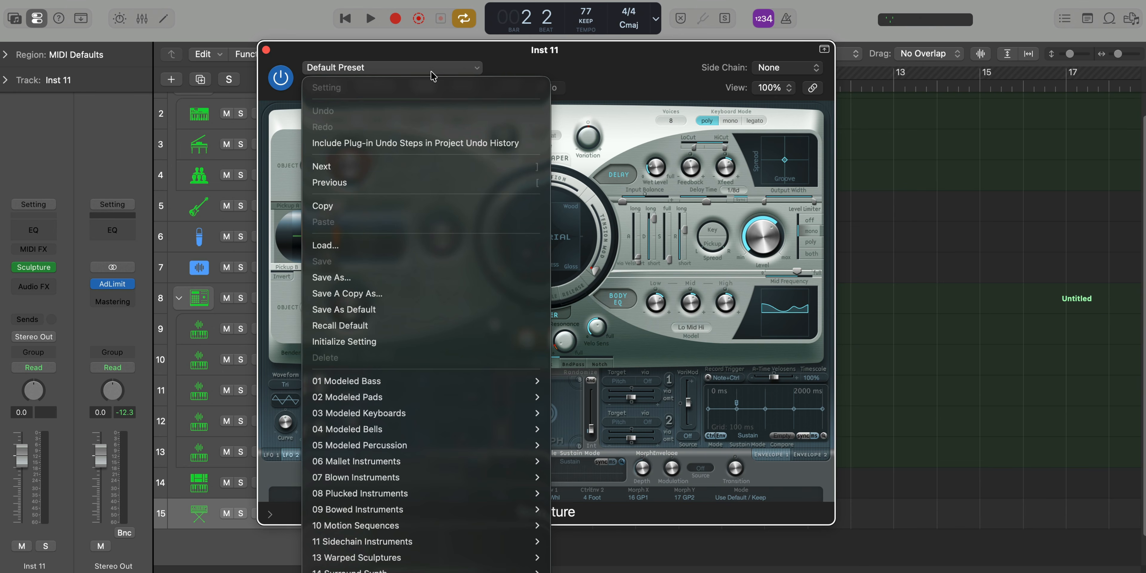
{"action": "mouse_move", "coordinate": [439, 430]}
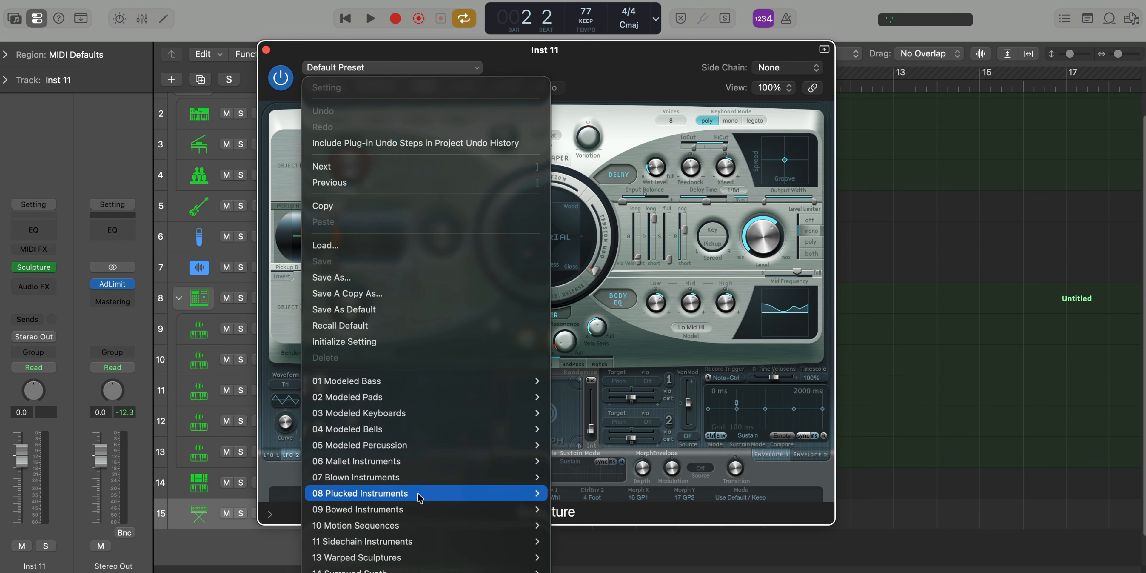
{"action": "mouse_move", "coordinate": [420, 497]}
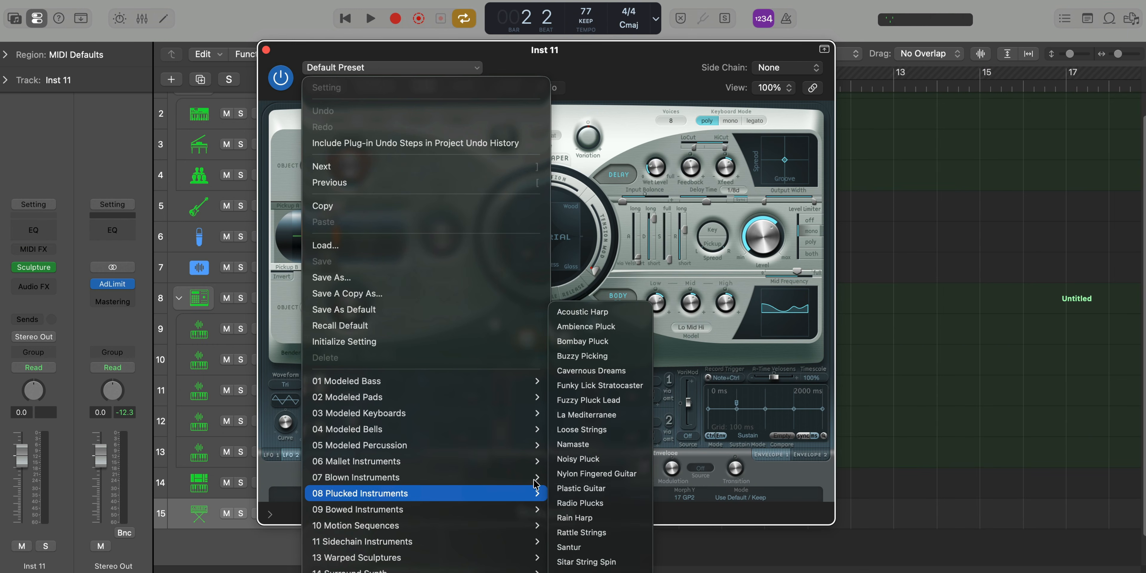
{"action": "left_click", "coordinate": [612, 358]}
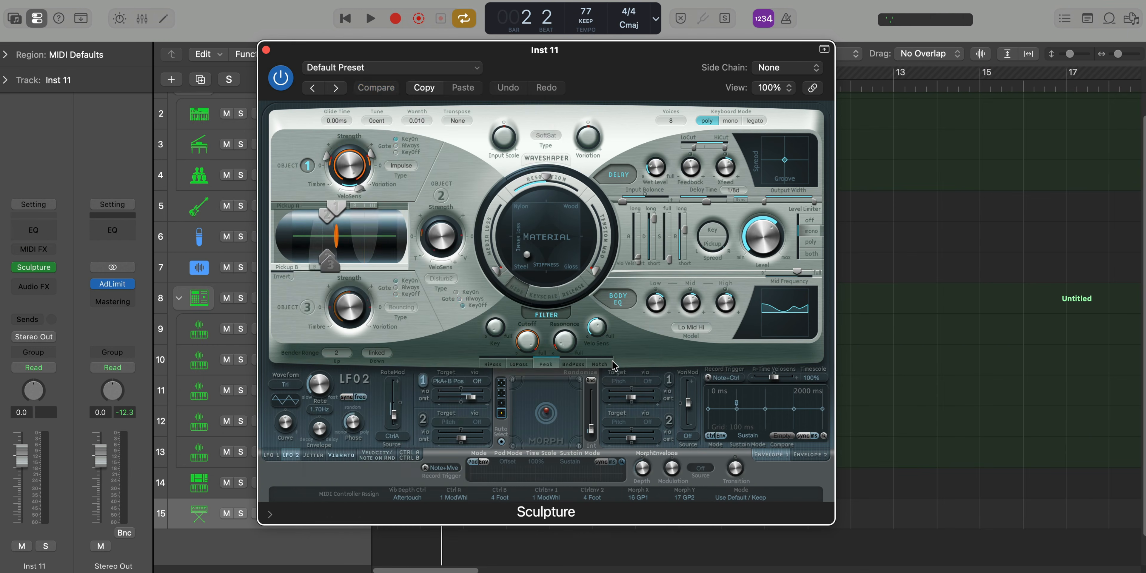
{"action": "key", "text": "super+w"}
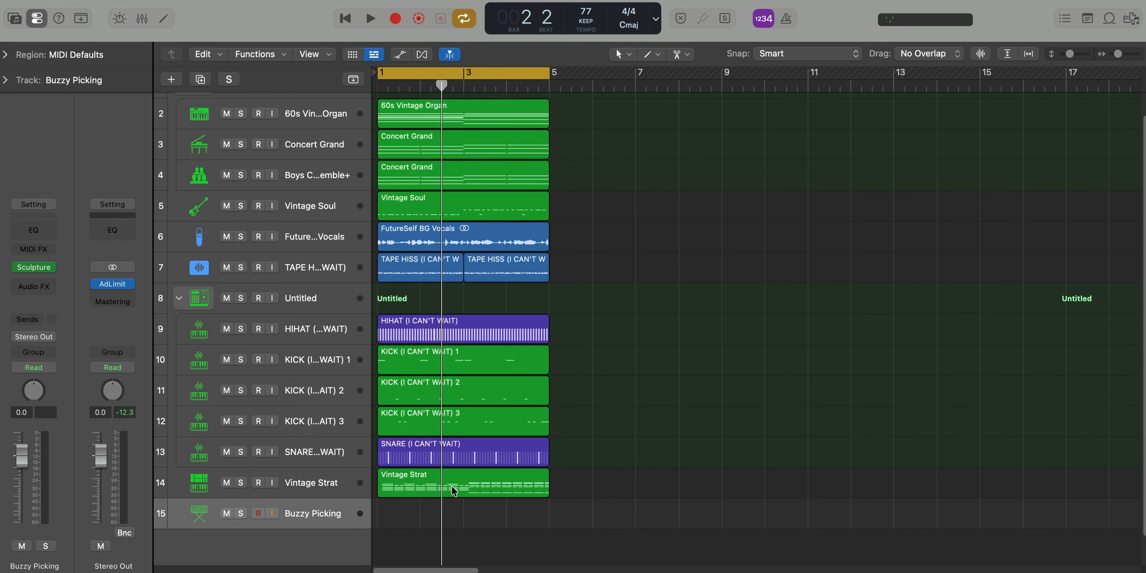
Copy the Vintage Strat region to bar 1 of the Buzzy Picking track, solo that track and play it
{"action": "left_click_drag", "start_coordinate": [453, 490], "coordinate": [453, 522]}
{"action": "key", "text": "s"}
{"action": "key", "text": "space"}
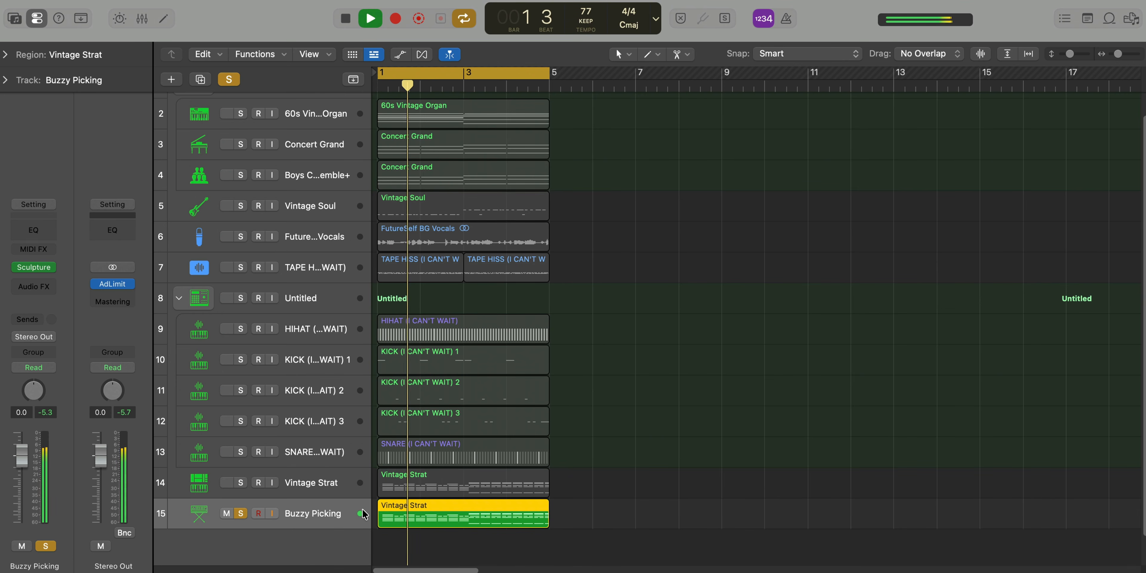
{"action": "scroll", "coordinate": [445, 462], "scroll_direction": "up", "scroll_amount": 3}
{"action": "scroll", "coordinate": [445, 462], "scroll_direction": "right", "scroll_amount": 2}
{"action": "scroll", "coordinate": [445, 462], "scroll_direction": "left", "scroll_amount": 2}
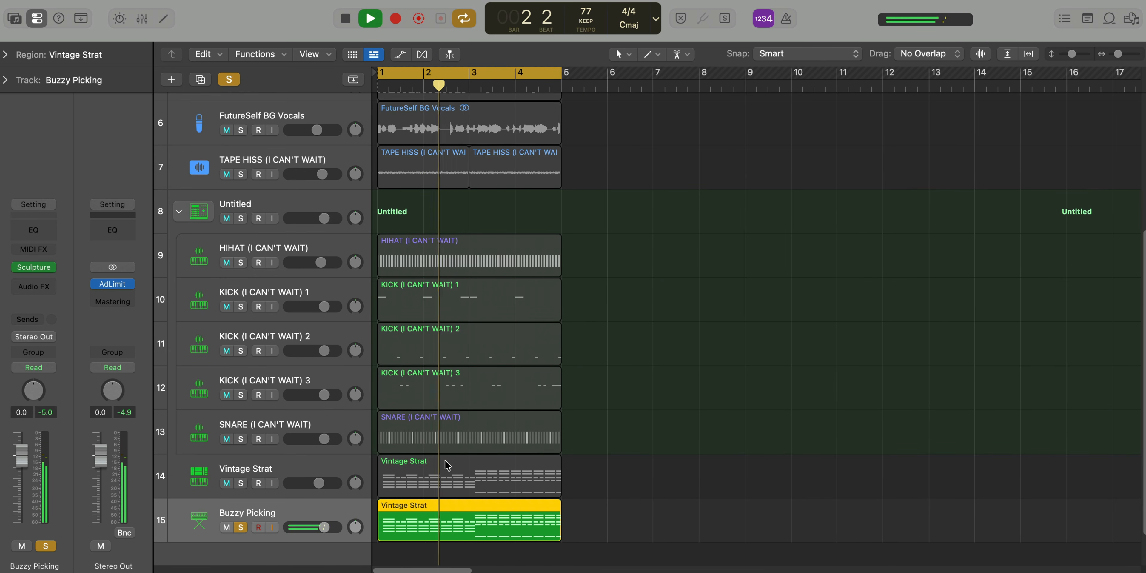
{"action": "scroll", "coordinate": [445, 459], "scroll_direction": "down", "scroll_amount": 2}
{"action": "key", "text": "space"}
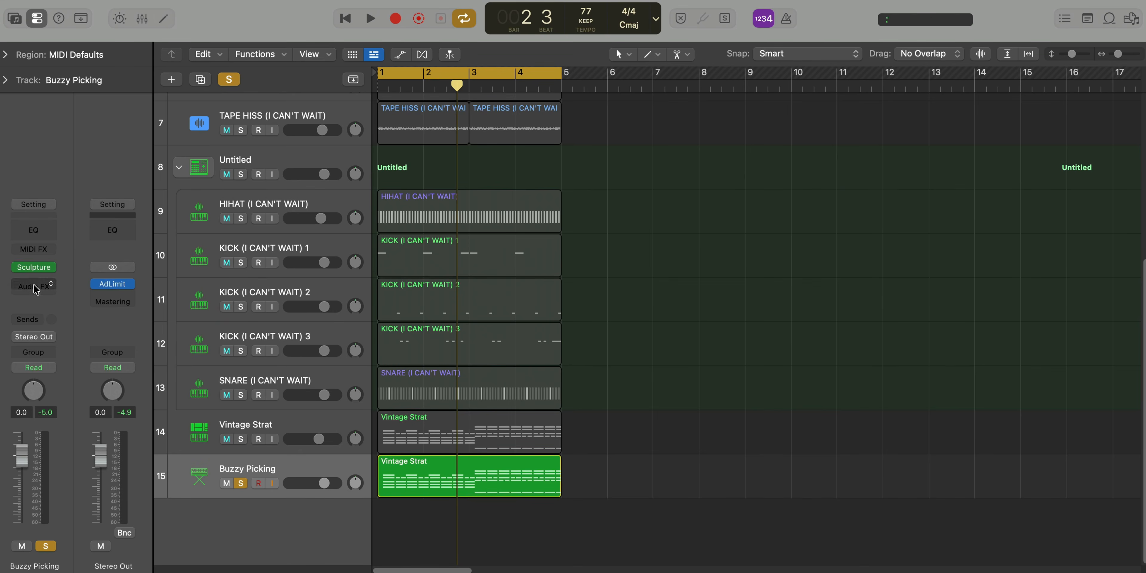
Insert Amp Designer on Buzzy Picking with the Small British Clean preset and play the soloed track
{"action": "left_click", "coordinate": [35, 286]}
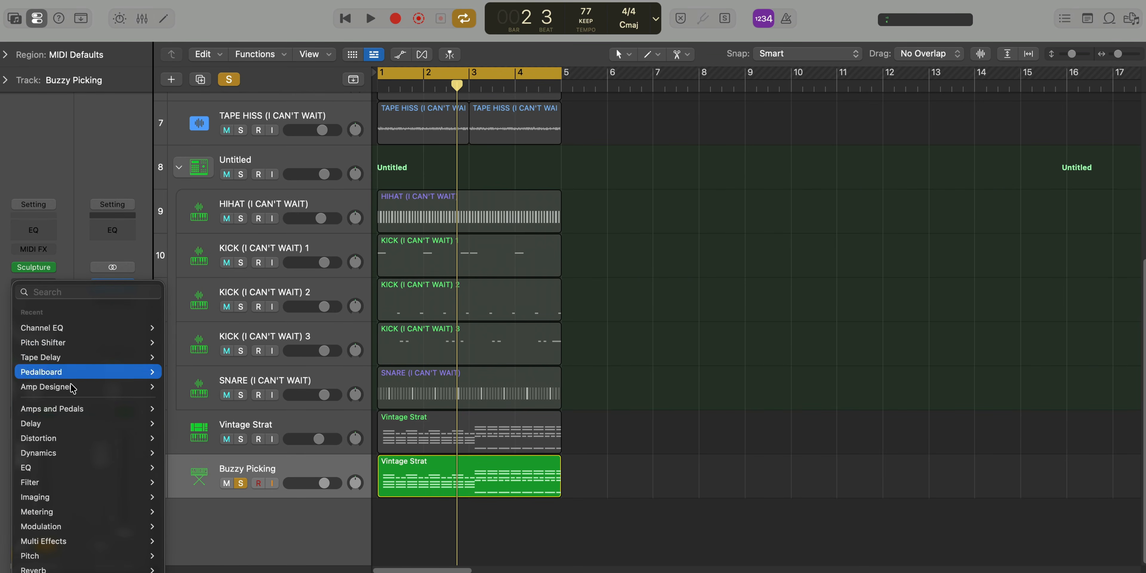
{"action": "mouse_move", "coordinate": [71, 409]}
{"action": "mouse_move", "coordinate": [187, 412]}
{"action": "left_click", "coordinate": [290, 409]}
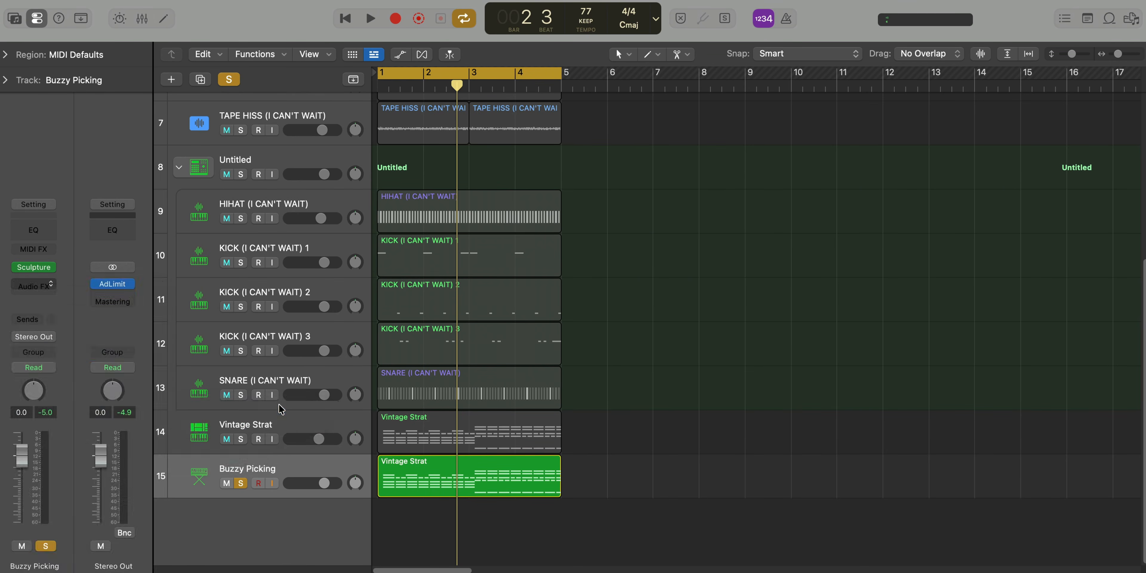
{"action": "left_click_drag", "start_coordinate": [674, 158], "coordinate": [569, 102]}
{"action": "left_click", "coordinate": [379, 118]}
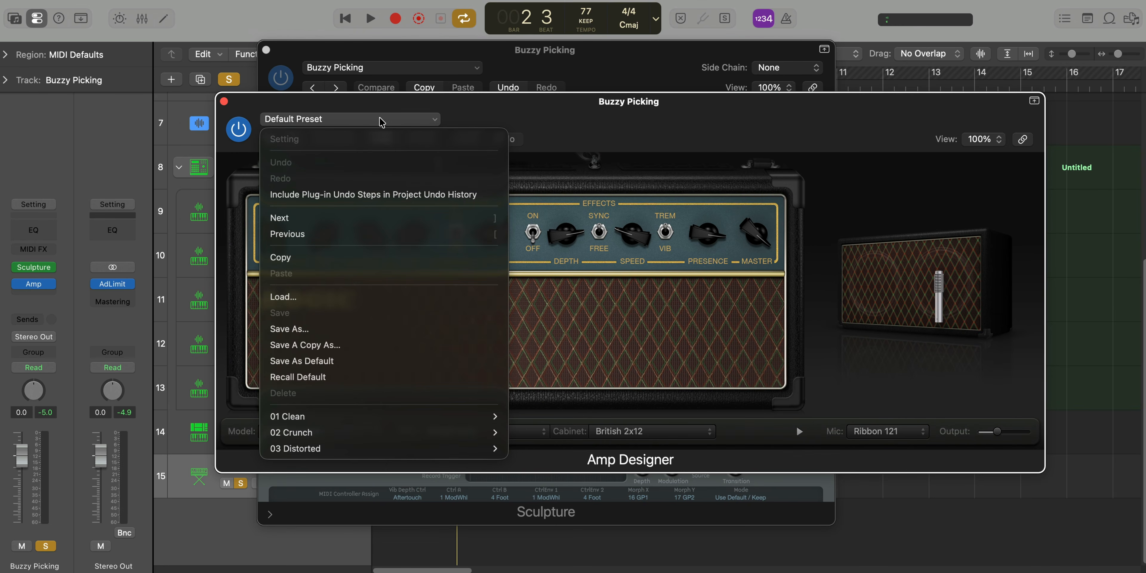
{"action": "mouse_move", "coordinate": [433, 420]}
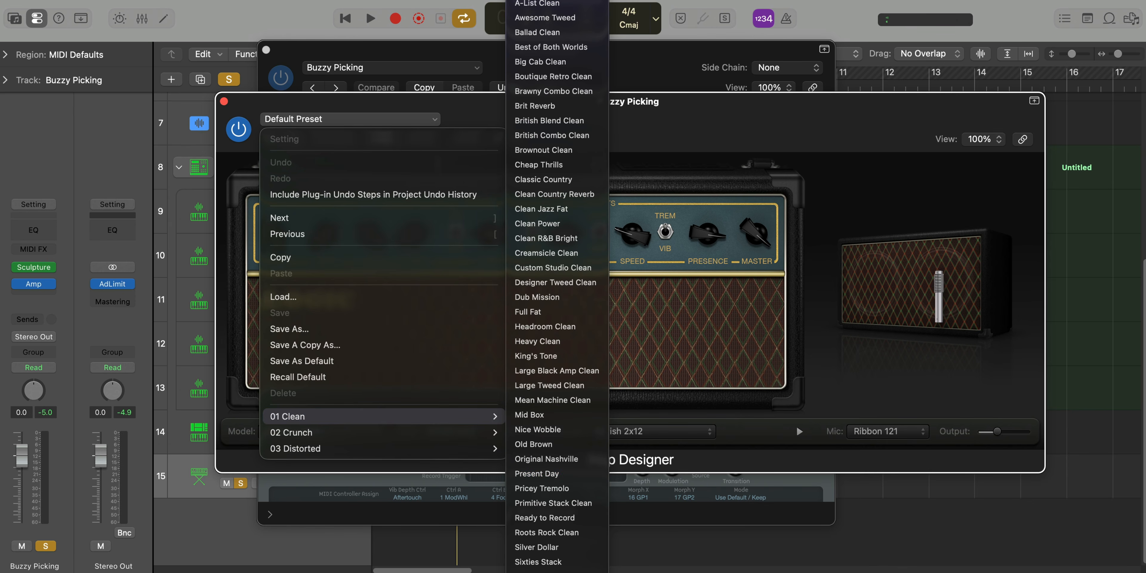
{"action": "left_click", "coordinate": [548, 572]}
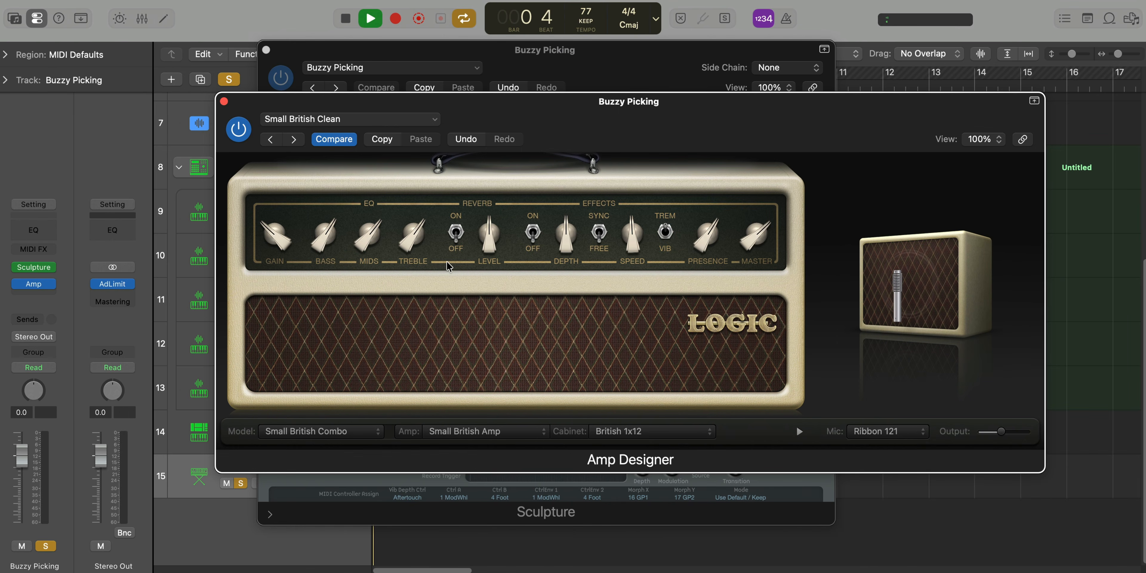
{"action": "left_click", "coordinate": [224, 103]}
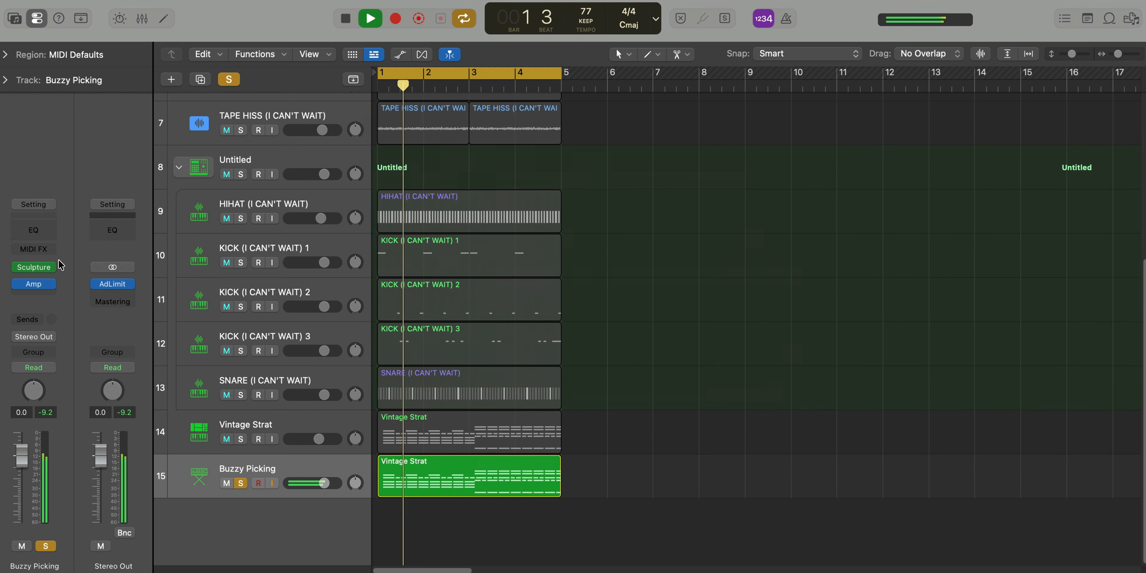
Shape Buzzy Picking's Channel EQ with a high cut at 1610 Hz, Q 0.67, and a low cut at 420 Hz, 48 dB/Oct
{"action": "mouse_move", "coordinate": [20, 289]}
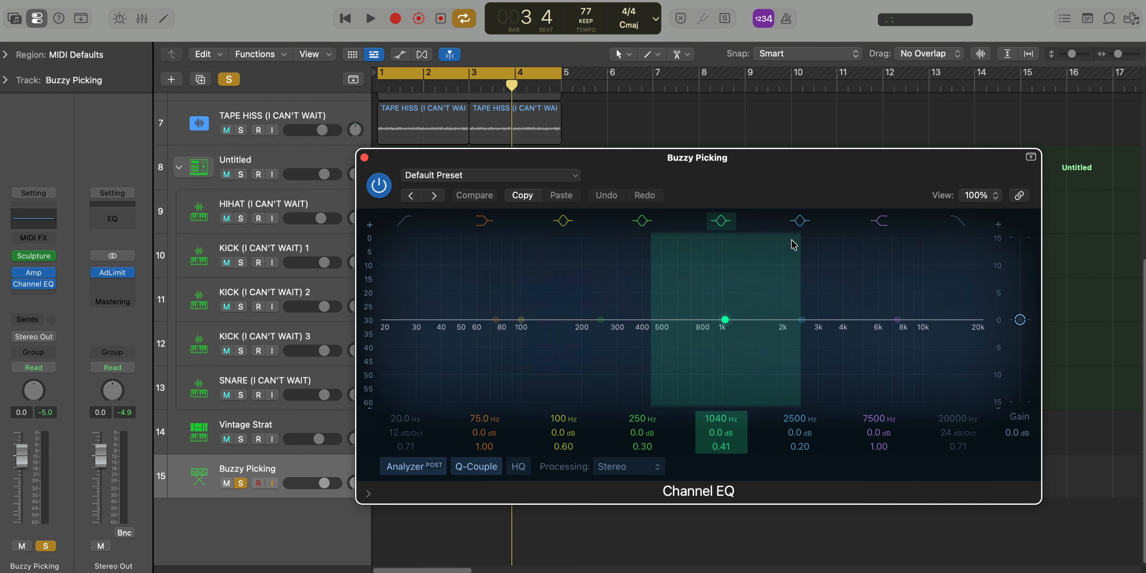
{"action": "left_click", "coordinate": [984, 336]}
{"action": "key", "text": "space"}
{"action": "left_click_drag", "start_coordinate": [985, 338], "coordinate": [767, 332]}
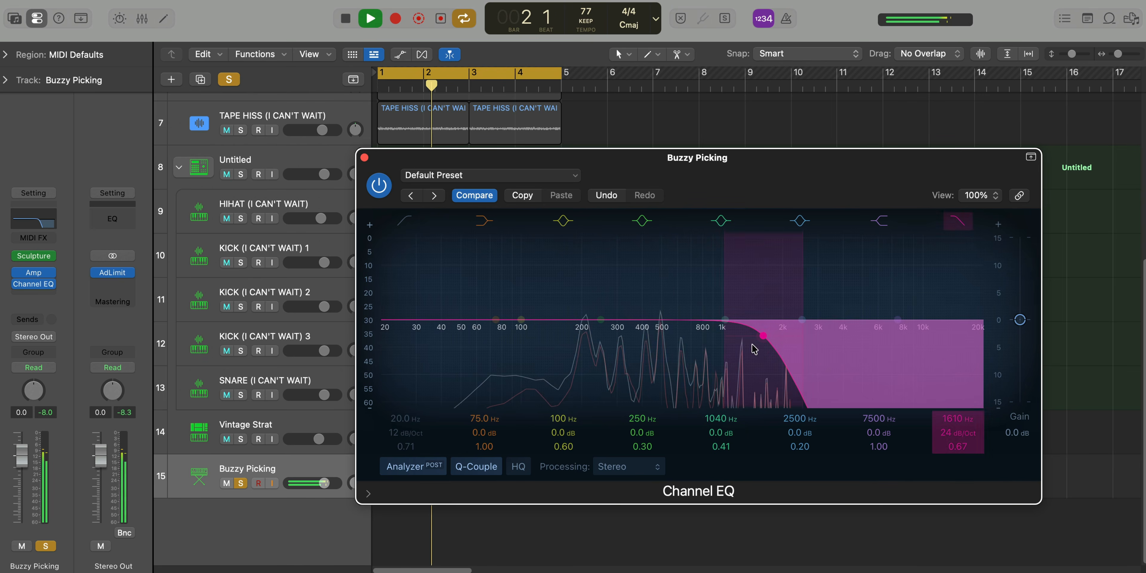
{"action": "left_click", "coordinate": [400, 222]}
{"action": "left_click_drag", "start_coordinate": [387, 431], "coordinate": [384, 380]}
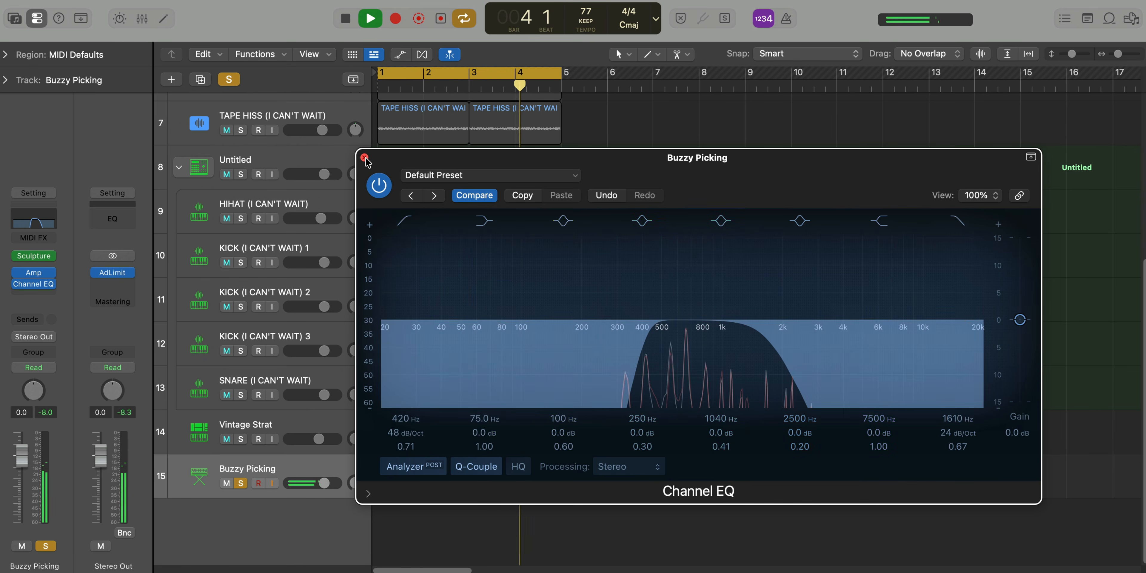
{"action": "left_click", "coordinate": [363, 158]}
Add Chorus after Channel EQ on Buzzy Picking and choose its Guitar Summer preset during playback
{"action": "key", "text": "shift+super+a"}
{"action": "type", "text": "ch"}
{"action": "key", "text": "Down"}
{"action": "key", "text": "Down"}
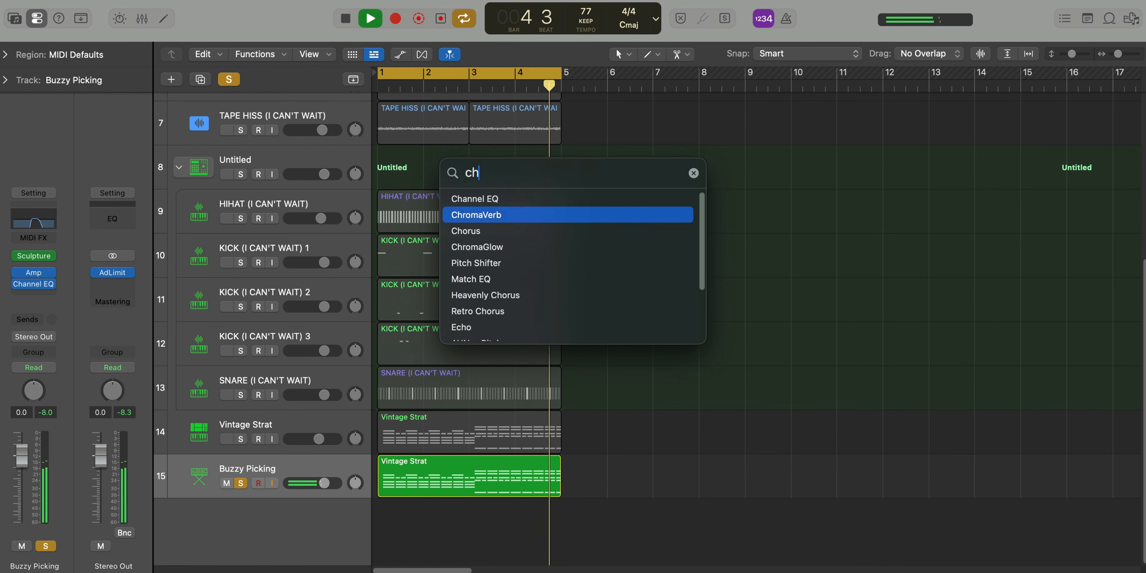
{"action": "key", "text": "Return"}
{"action": "left_click", "coordinate": [434, 196]}
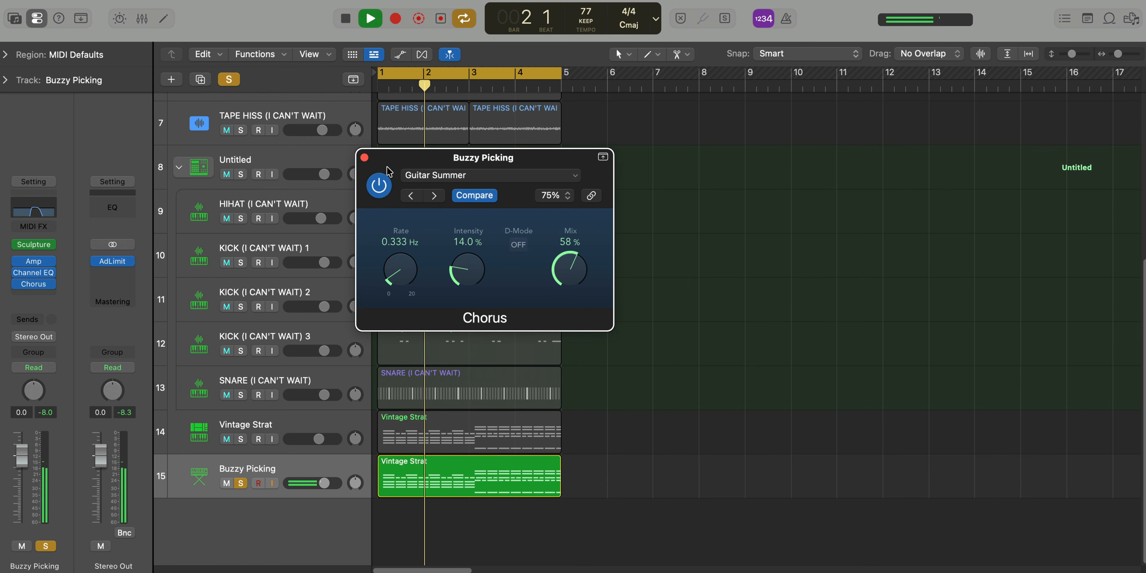
{"action": "left_click", "coordinate": [364, 158]}
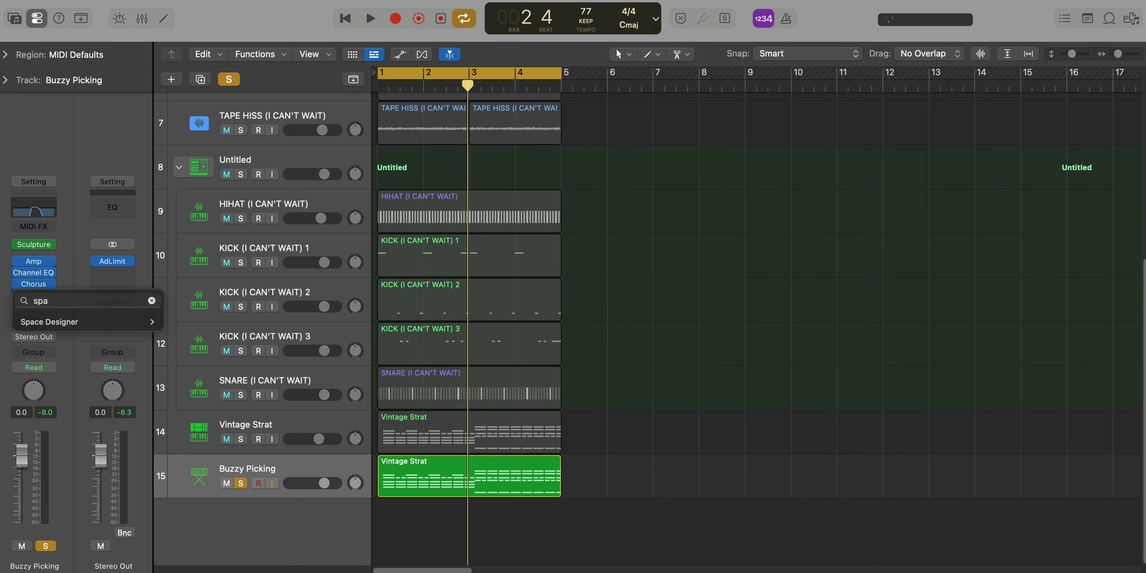
Insert Space Designer after Chorus on Buzzy Picking and load its Transistor Radio 04 preset from the warped-effects speakers
{"action": "left_click", "coordinate": [54, 322]}
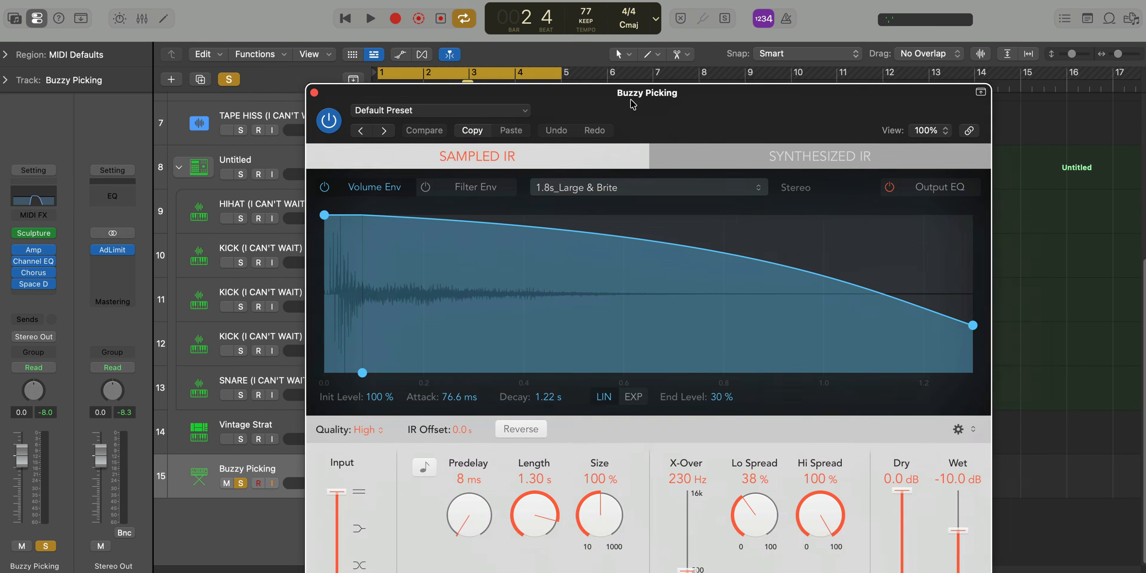
{"action": "left_click_drag", "start_coordinate": [632, 105], "coordinate": [552, 23]}
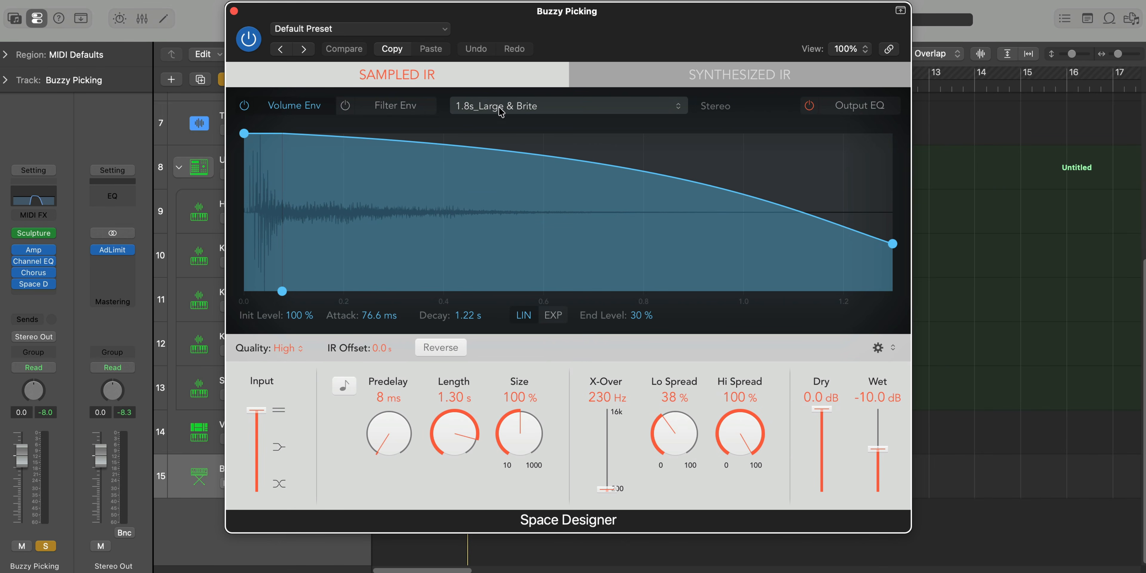
{"action": "left_click", "coordinate": [354, 29]}
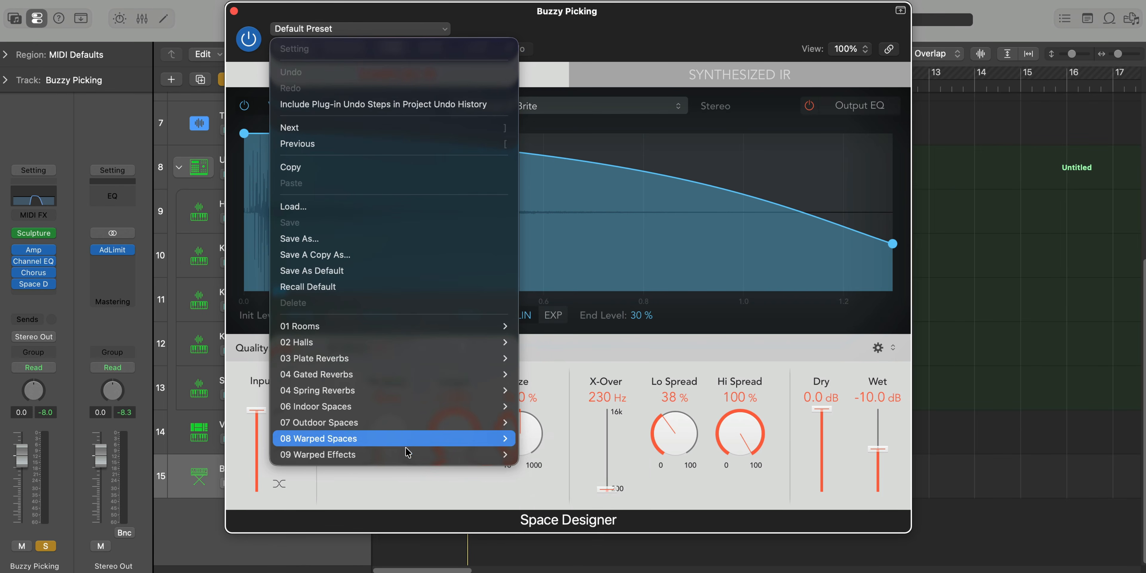
{"action": "mouse_move", "coordinate": [490, 454]}
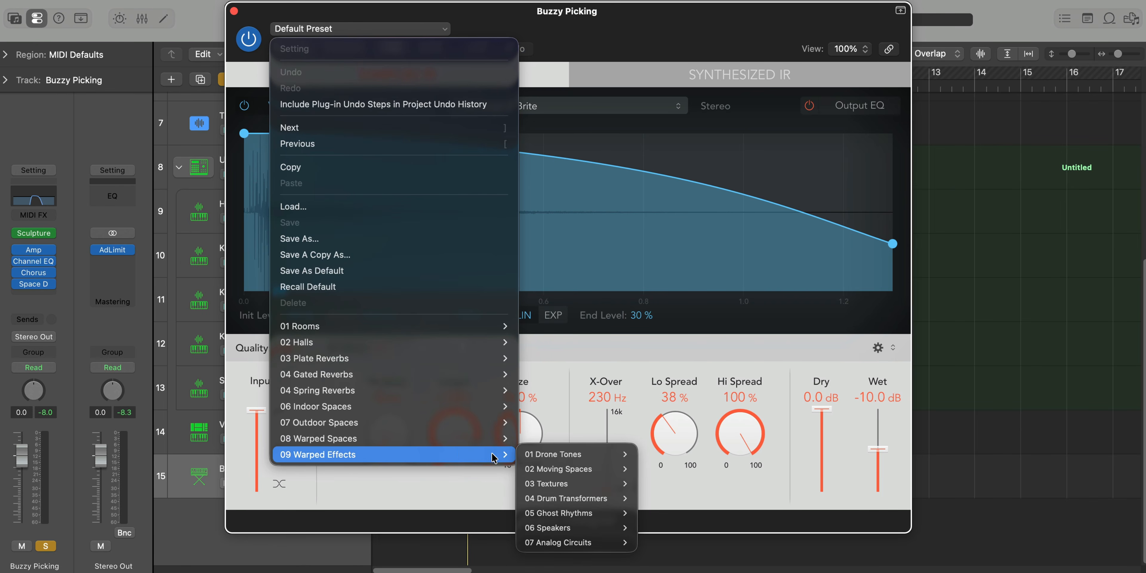
{"action": "mouse_move", "coordinate": [584, 542]}
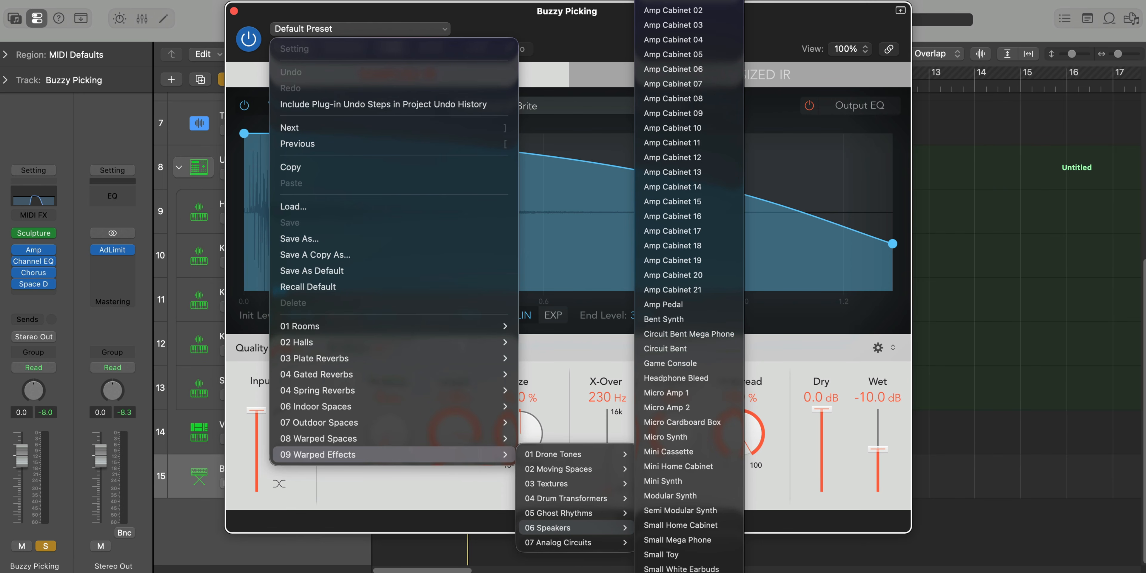
{"action": "scroll", "coordinate": [689, 287], "scroll_direction": "down", "scroll_amount": 4}
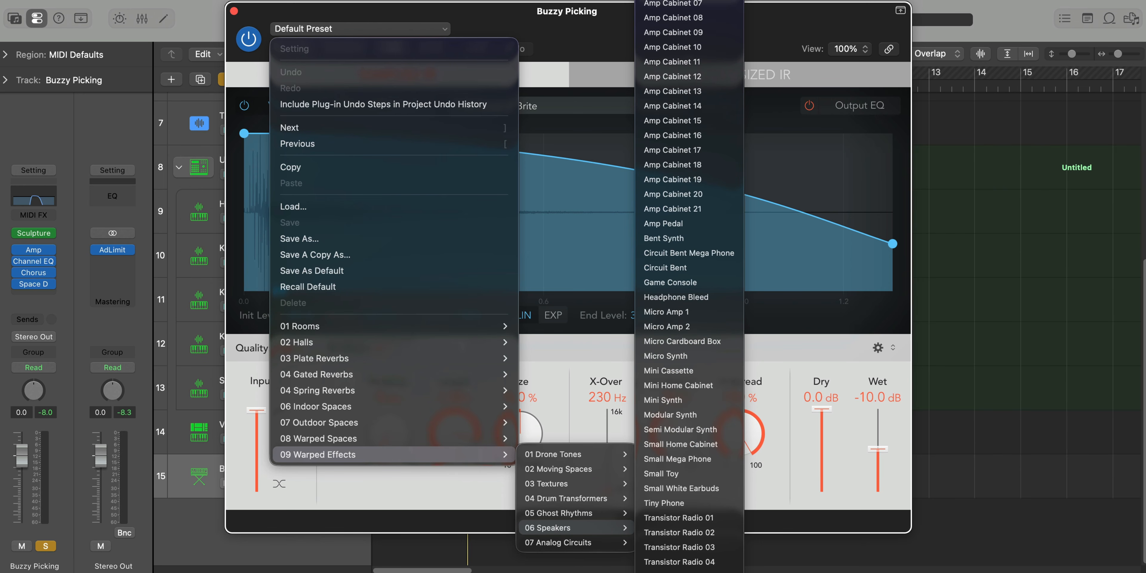
{"action": "left_click", "coordinate": [682, 562]}
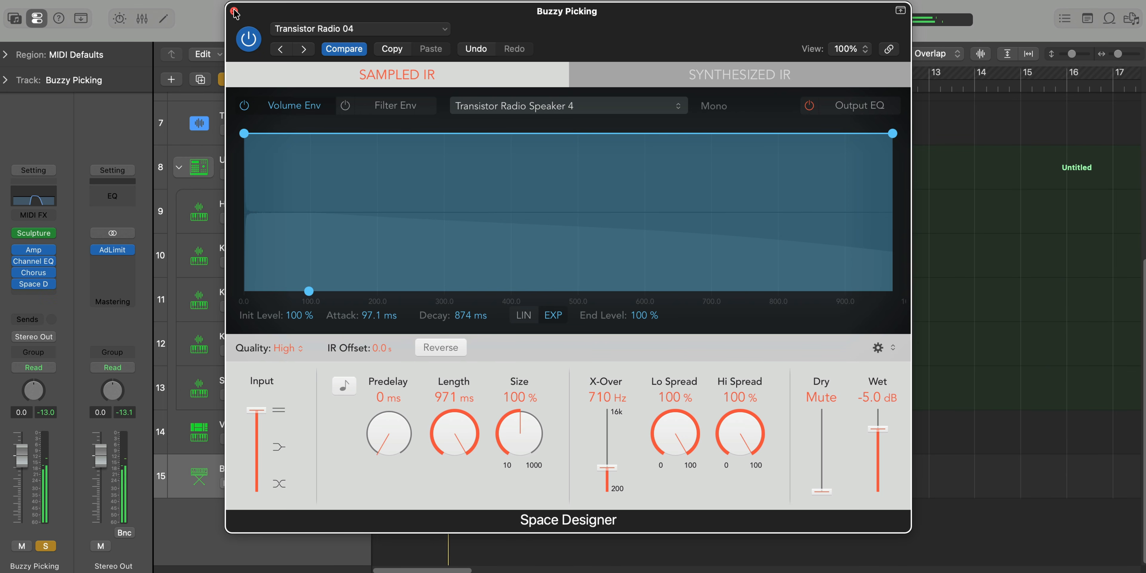
{"action": "left_click", "coordinate": [233, 10]}
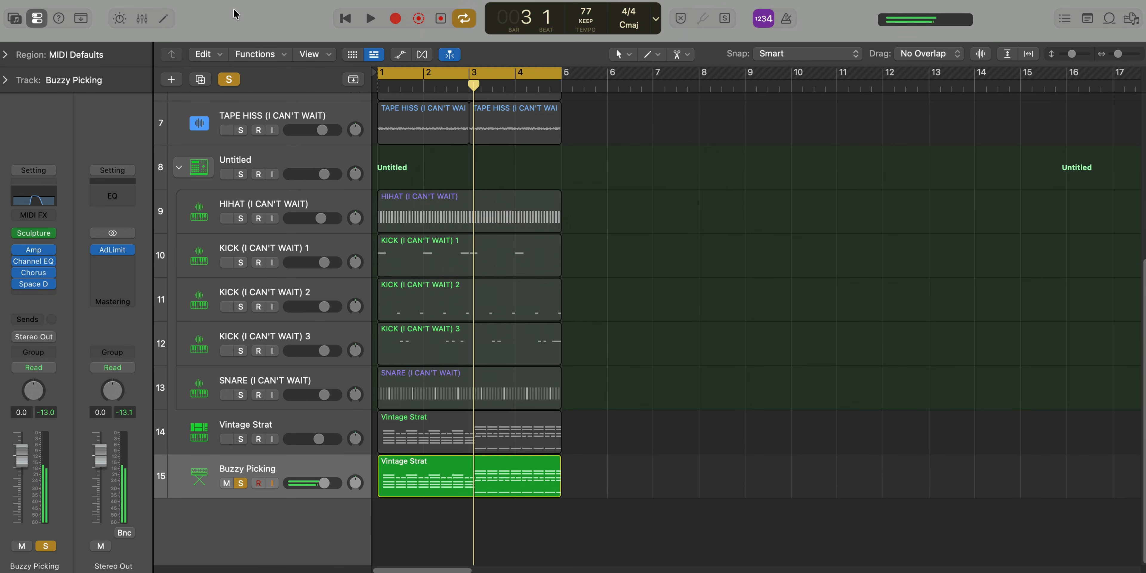
Insert ChromaVerb after Space Designer on the Buzzy Picking track
{"action": "key", "text": "super+f"}
{"action": "type", "text": "ch"}
{"action": "key", "text": "Down"}
{"action": "key", "text": "Down"}
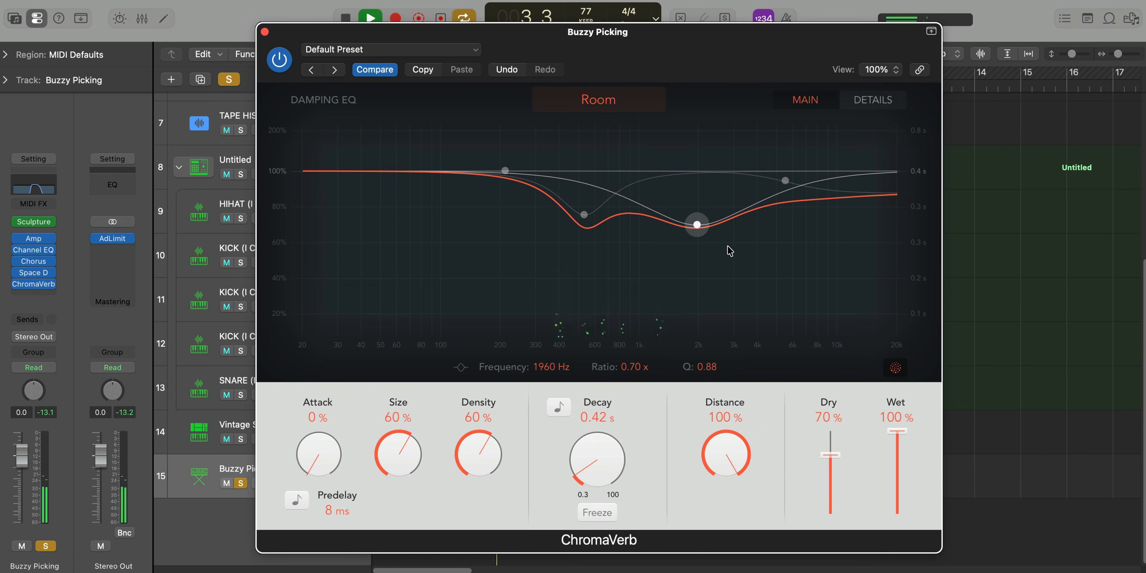
Set ChromaVerb's density to 100%, lower the low end of its damping EQ, and put the mid band at 2150 Hz, ratio 0.90
{"action": "left_click_drag", "start_coordinate": [478, 458], "coordinate": [435, 173]}
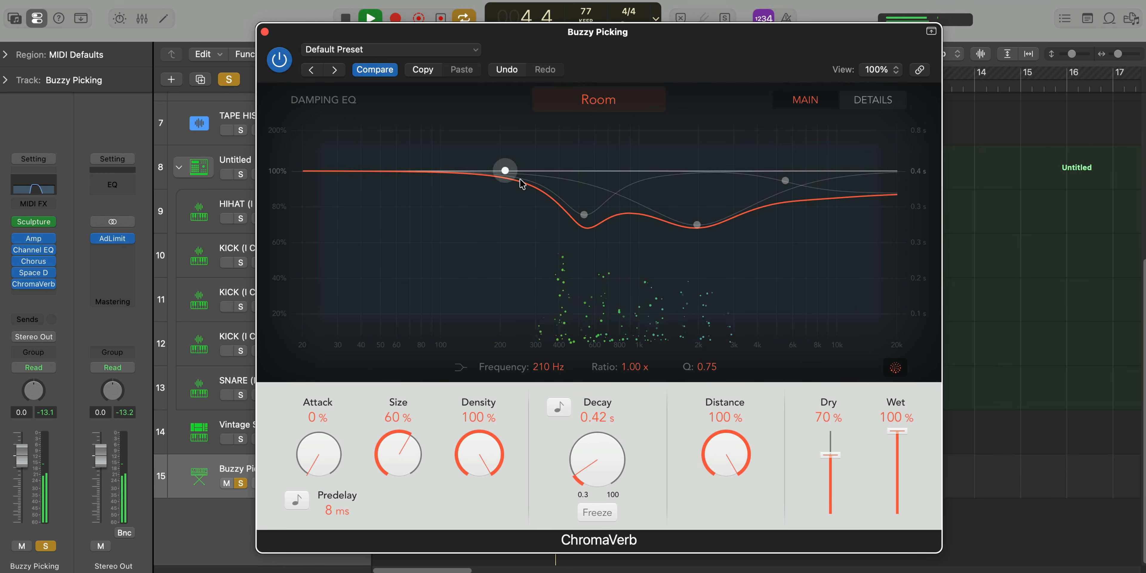
{"action": "left_click_drag", "start_coordinate": [505, 170], "coordinate": [586, 289]}
{"action": "left_click_drag", "start_coordinate": [694, 241], "coordinate": [705, 205]}
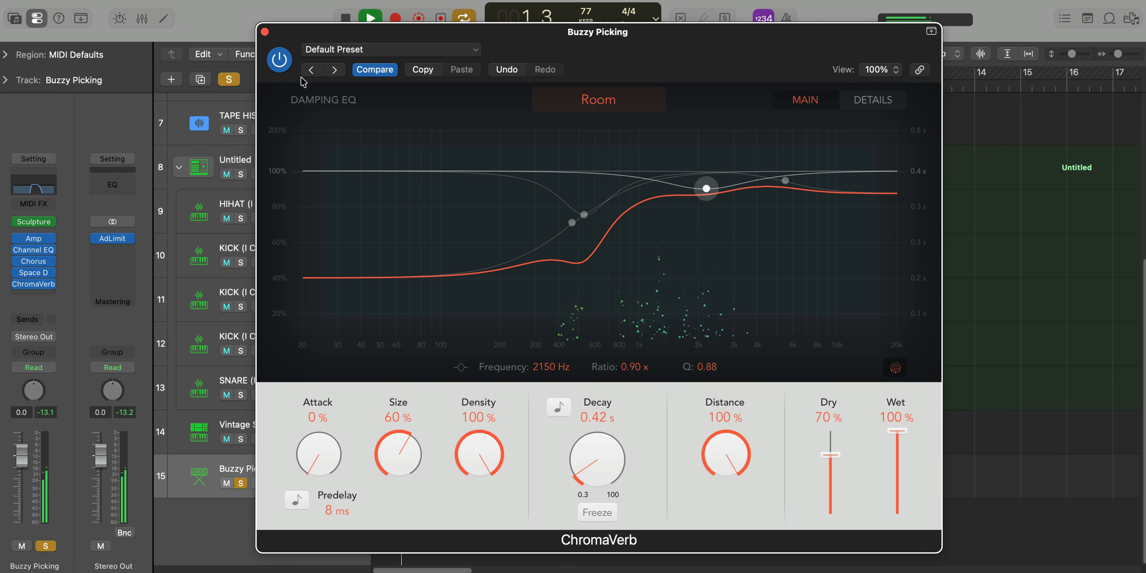
{"action": "left_click", "coordinate": [264, 31]}
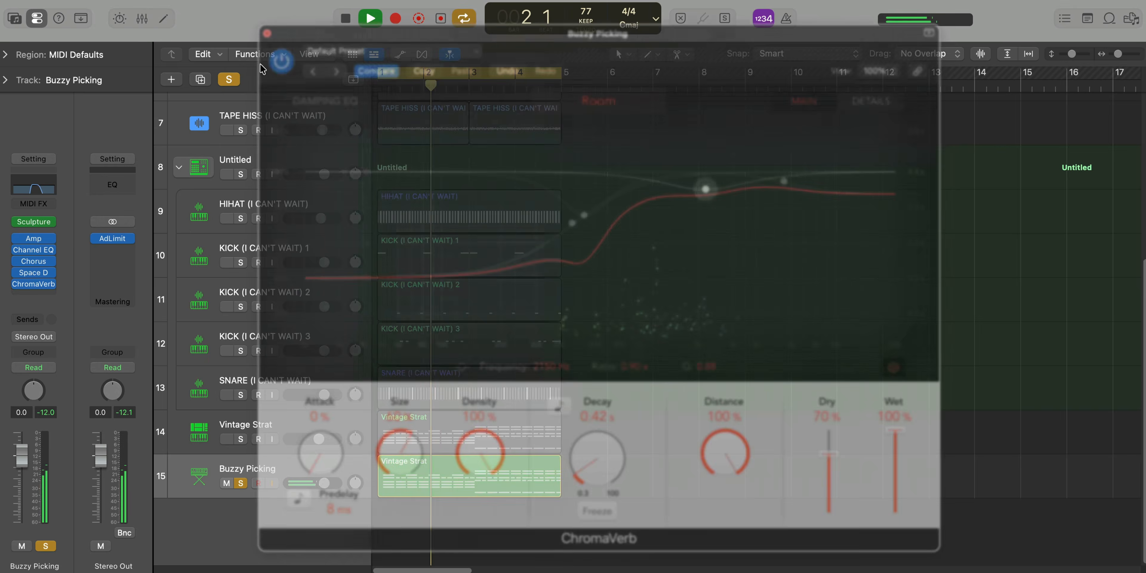
Solo Vintage Strat alongside Buzzy Picking, lower Vintage Strat's volume to -5.9 dB, and return both to the full mix
{"action": "left_click", "coordinate": [241, 438]}
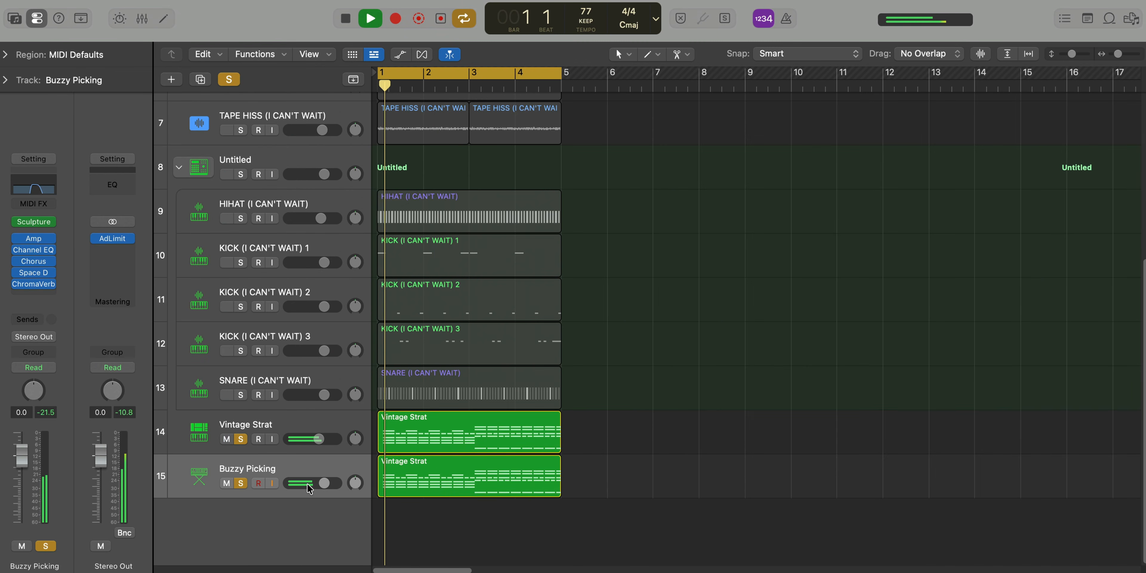
{"action": "left_click", "coordinate": [318, 439]}
{"action": "left_click_drag", "start_coordinate": [318, 439], "coordinate": [312, 439]}
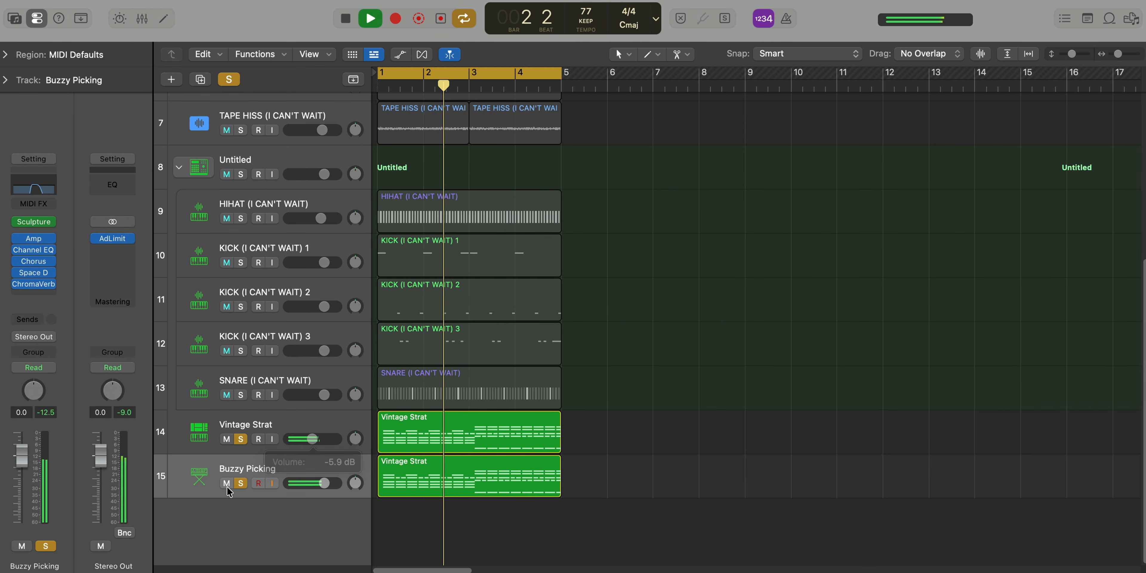
{"action": "left_click", "coordinate": [240, 483]}
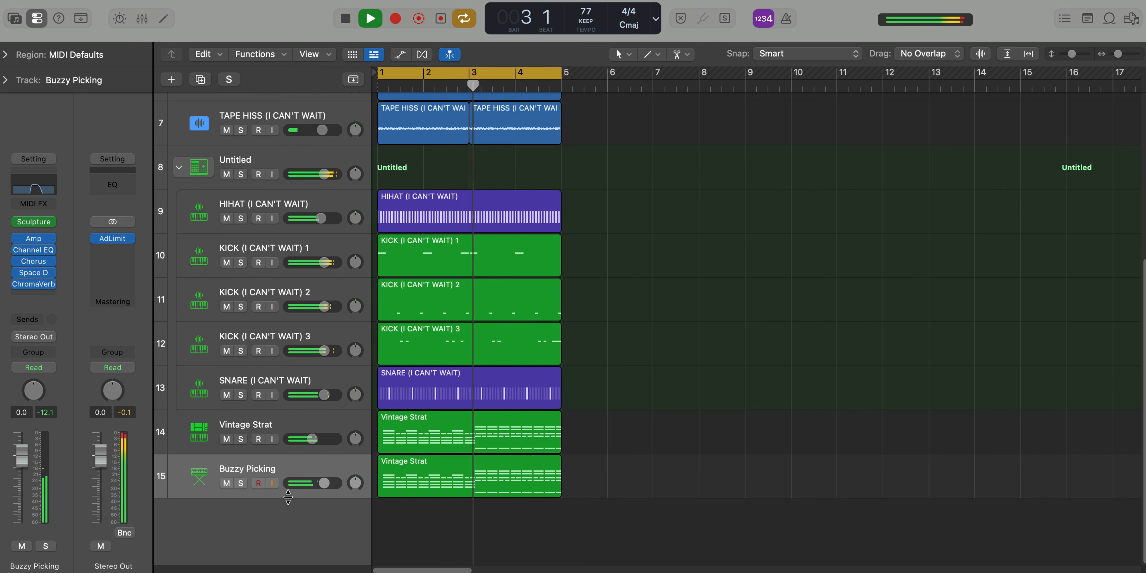
Group the Vintage Strat and Buzzy Picking tracks into a track stack
{"action": "key", "text": "super+Up"}
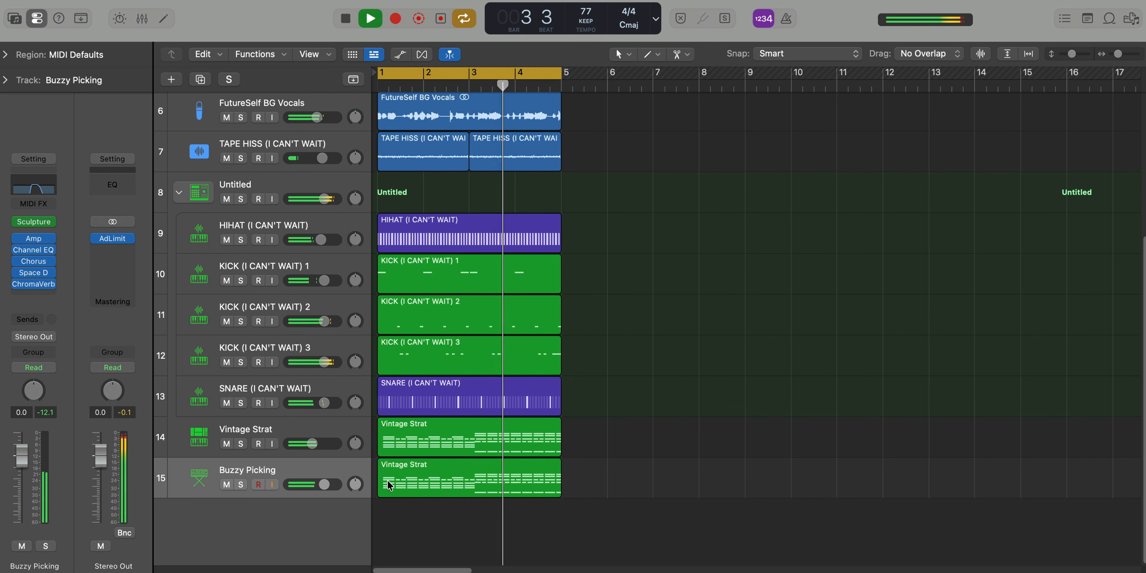
{"action": "left_click", "coordinate": [302, 433]}
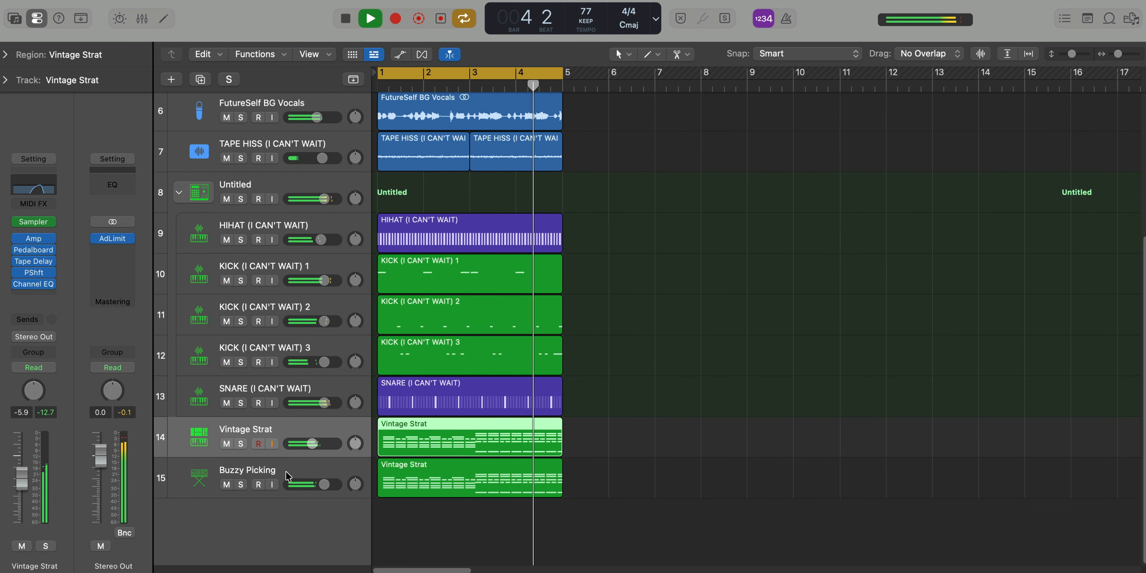
{"action": "left_click", "coordinate": [290, 473], "text": "shift"}
{"action": "key", "text": "super+shift+d"}
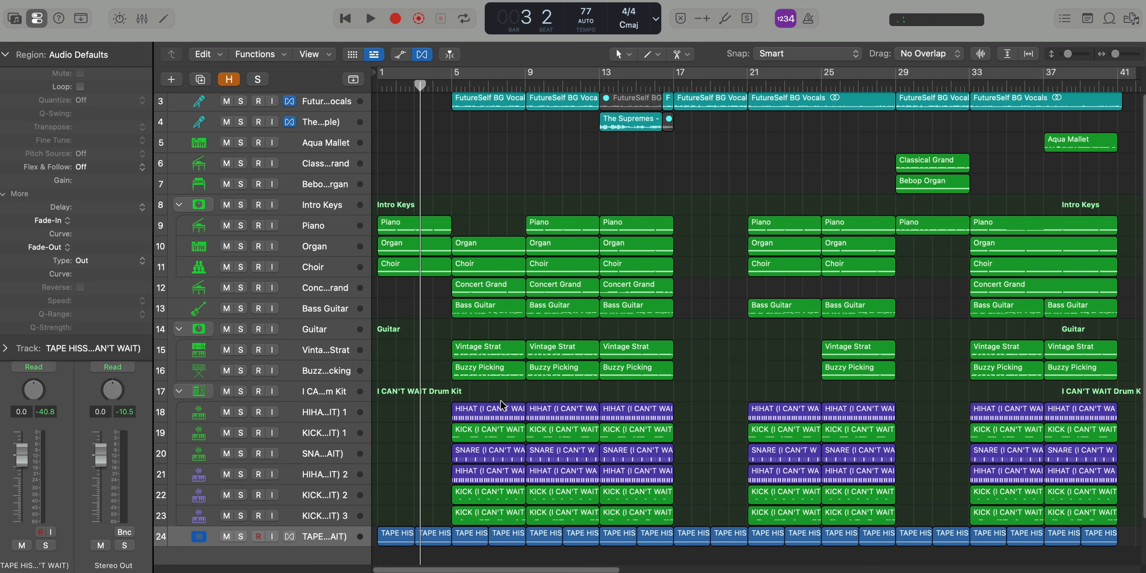
Play the finished arrangement with bars 5 to 9 cycled and collapse the region inspector to show the channel strips
{"action": "left_click_drag", "start_coordinate": [456, 76], "coordinate": [525, 78]}
{"action": "key", "text": "space"}
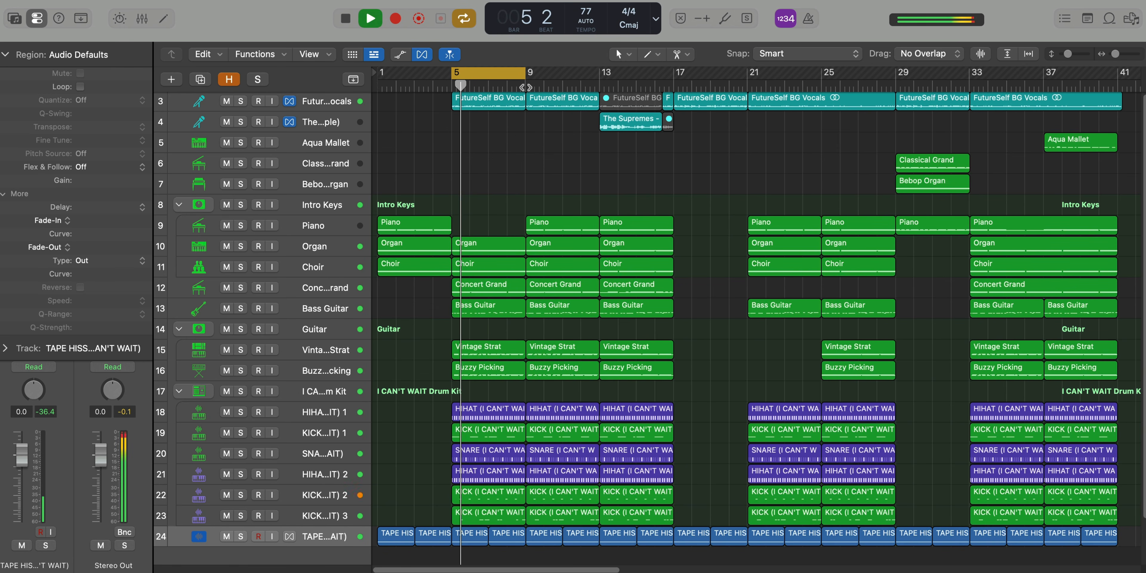
{"action": "scroll", "coordinate": [517, 130], "scroll_direction": "up", "scroll_amount": 5}
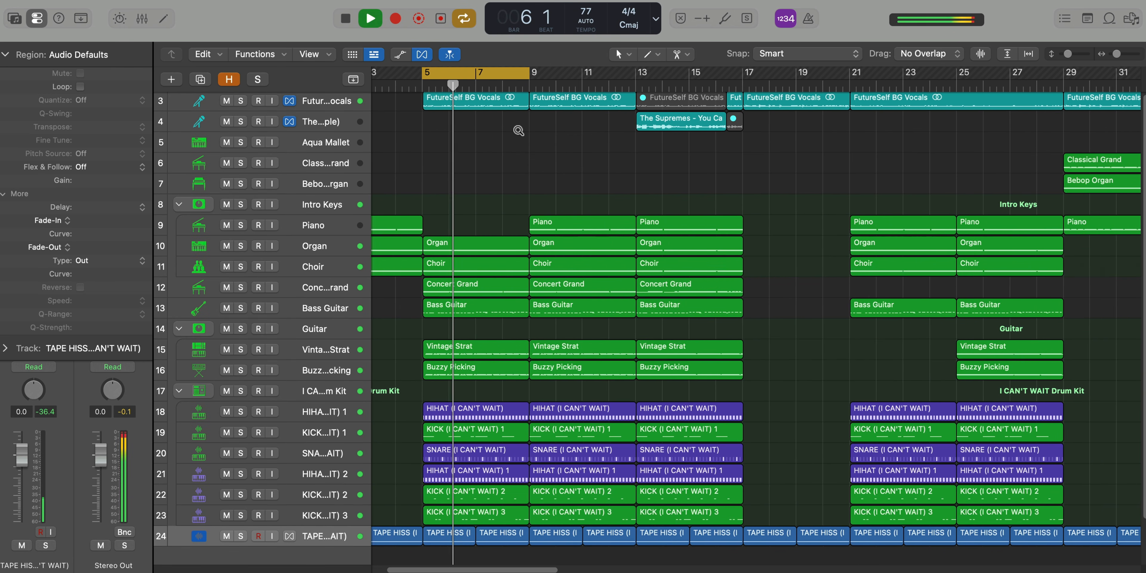
{"action": "scroll", "coordinate": [519, 130], "scroll_direction": "left", "scroll_amount": 3}
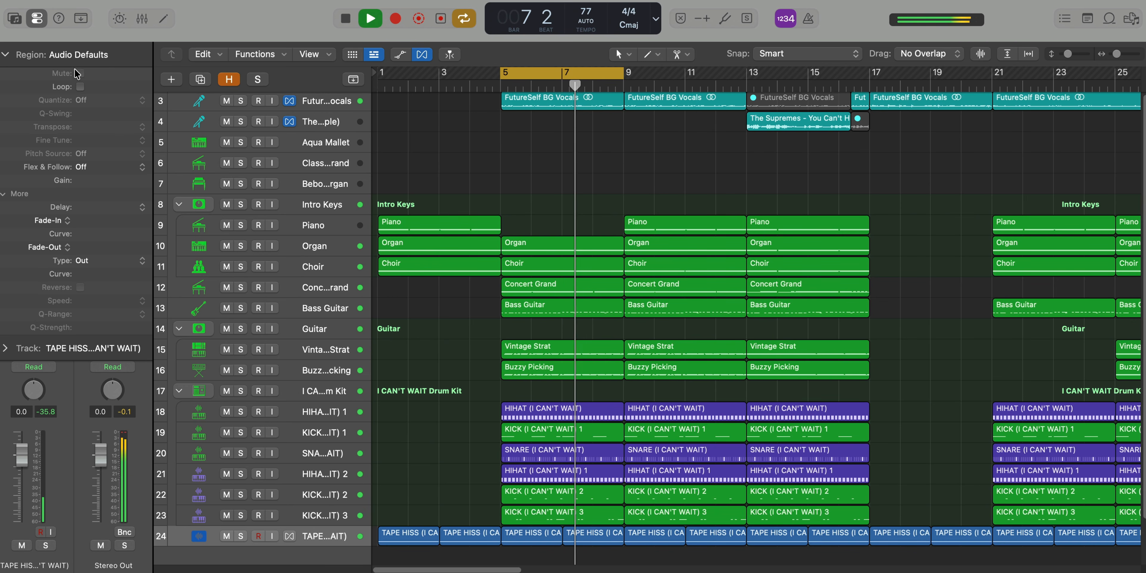
{"action": "left_click", "coordinate": [75, 55]}
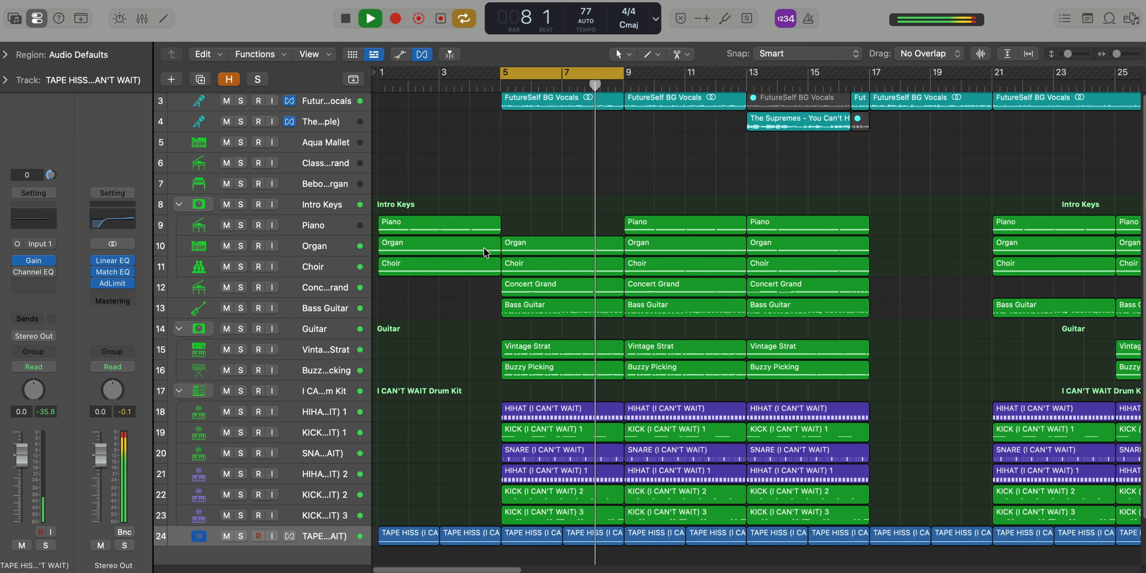
{"action": "scroll", "coordinate": [483, 247], "scroll_direction": "up", "scroll_amount": 2}
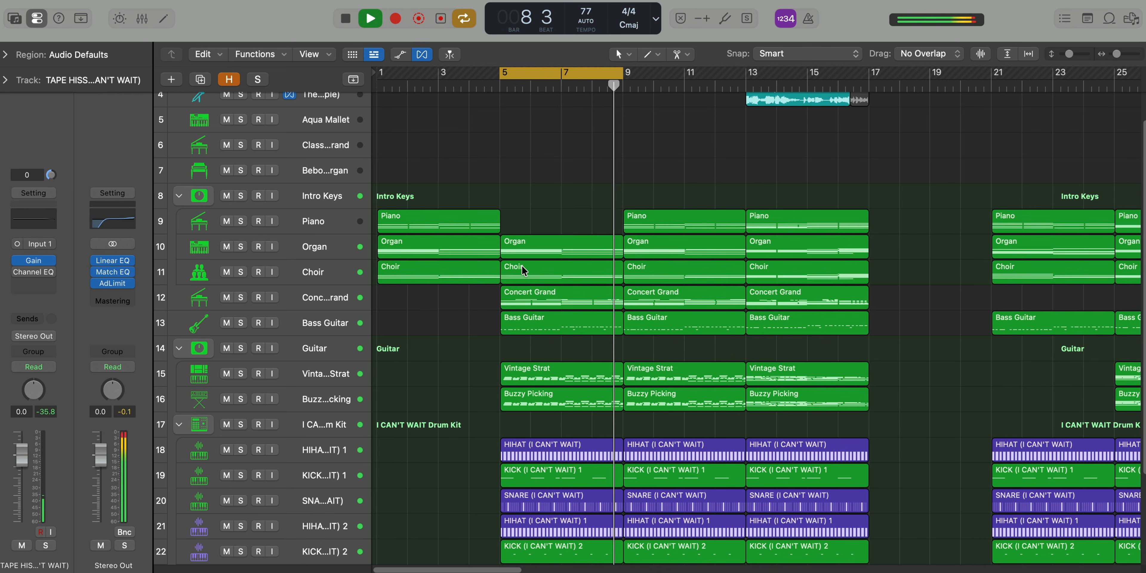
Solo the Concert Grand track, open its bar 5 region in the Piano Roll, and inspect its Channel EQ
{"action": "left_click", "coordinate": [327, 303]}
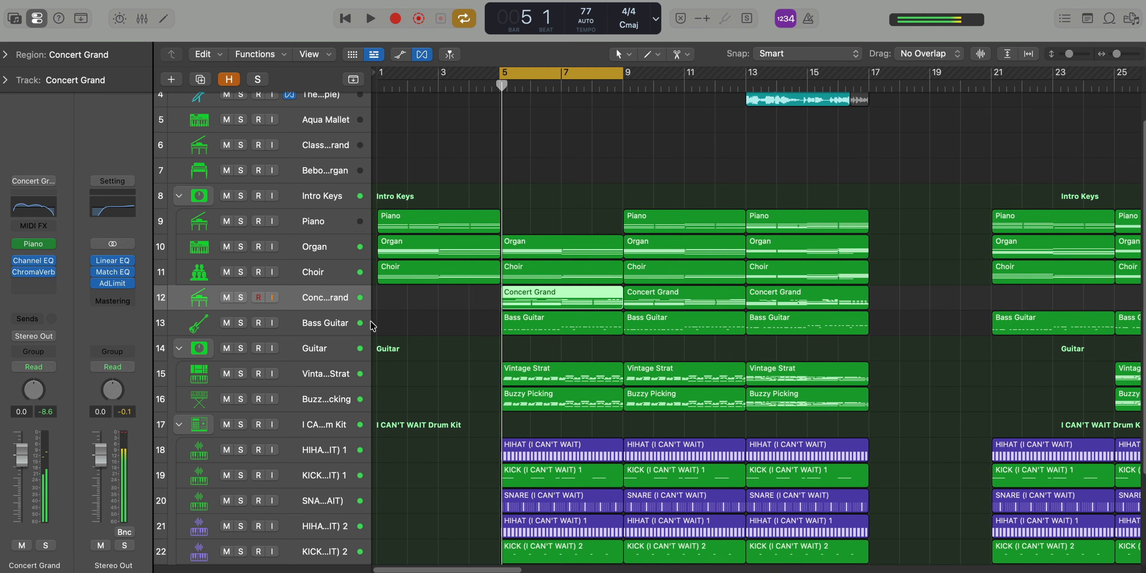
{"action": "left_click", "coordinate": [241, 297]}
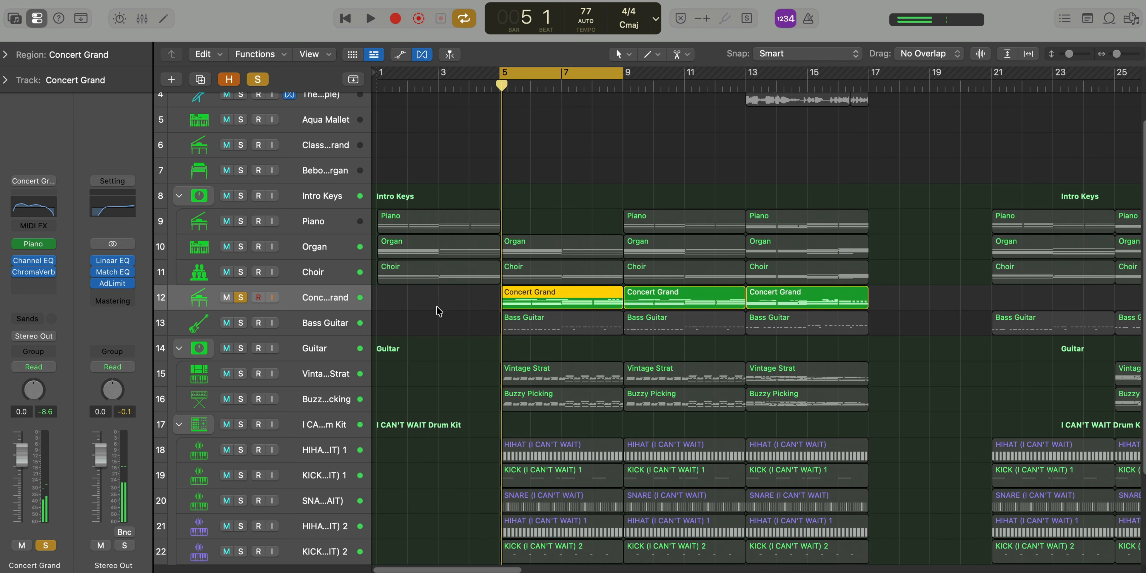
{"action": "double_click", "coordinate": [568, 302]}
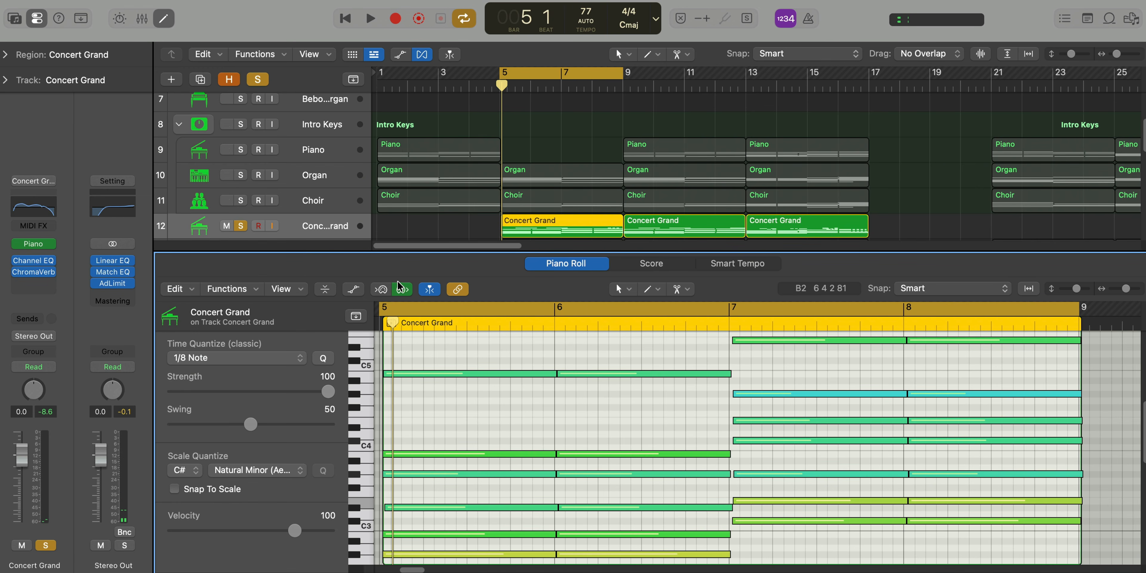
{"action": "left_click", "coordinate": [33, 263]}
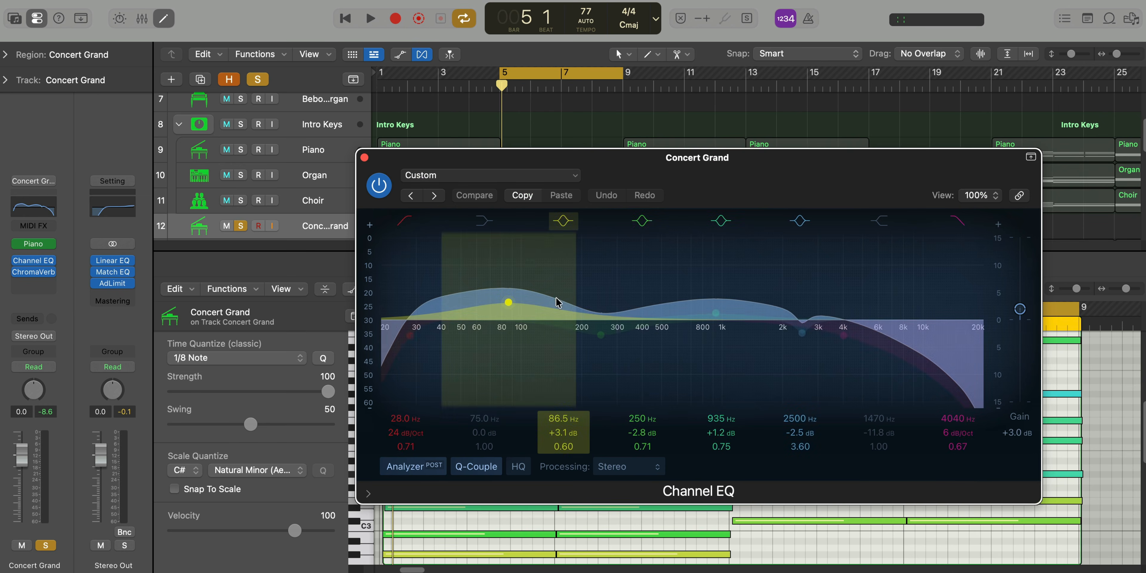
{"action": "left_click", "coordinate": [364, 157]}
Audition the high notes in the Concert Grand region and play the soloed part from bar 5
{"action": "left_click", "coordinate": [612, 420], "text": "ctrl+alt"}
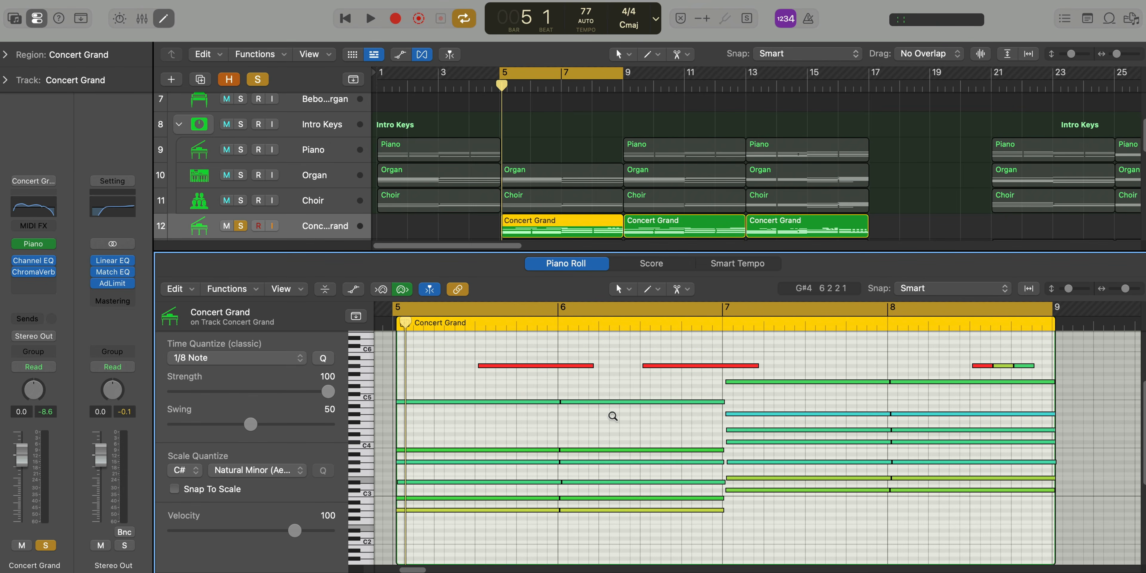
{"action": "left_click_drag", "start_coordinate": [521, 347], "coordinate": [524, 379]}
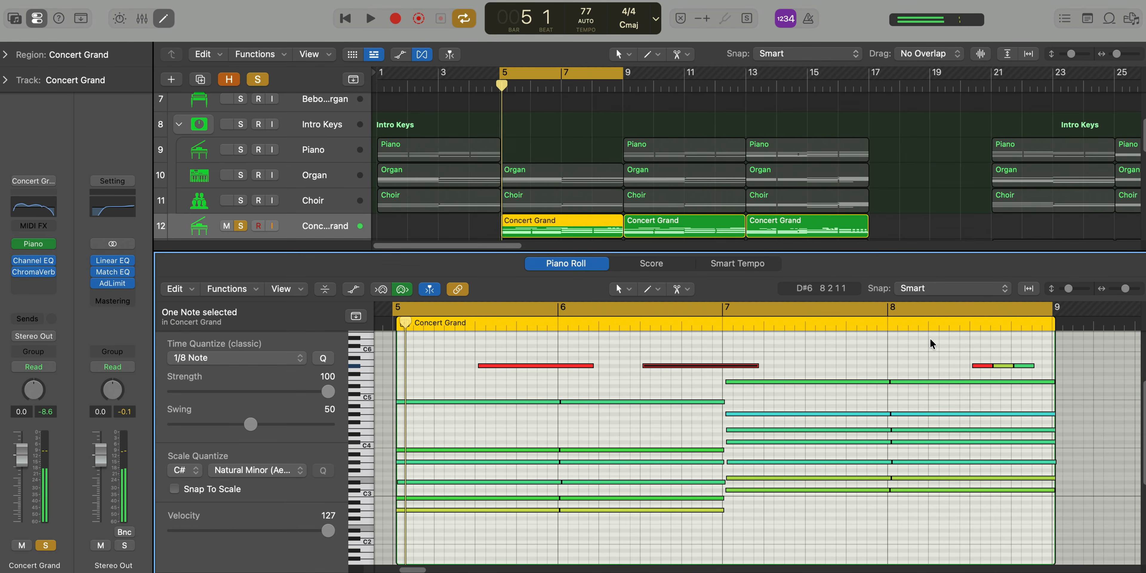
{"action": "left_click", "coordinate": [930, 340]}
{"action": "key", "text": "space"}
{"action": "mouse_move", "coordinate": [712, 366]}
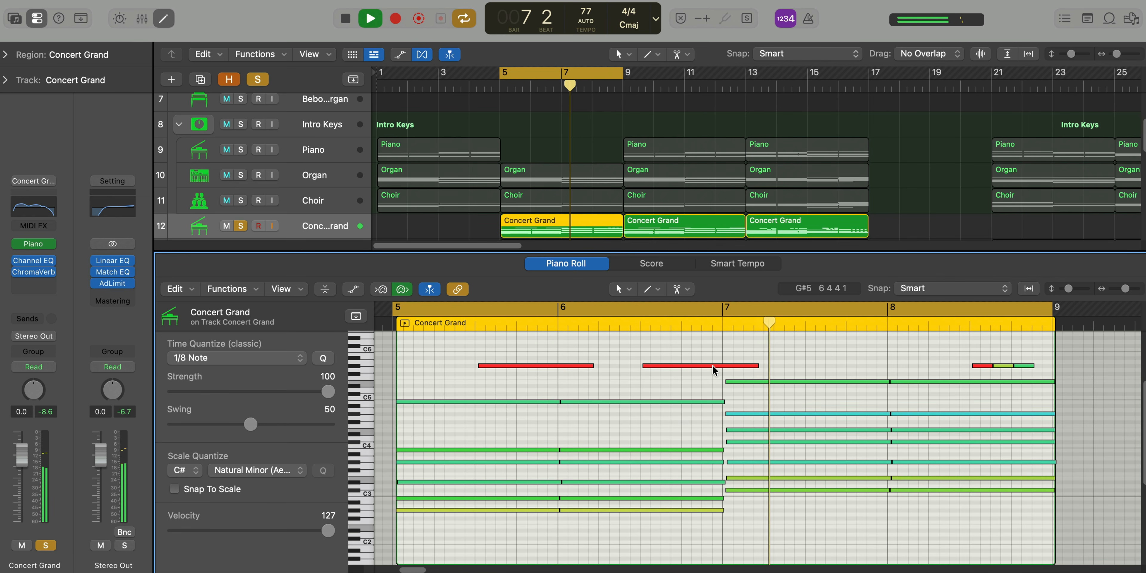
Close the Piano Roll and unsolo Concert Grand to hear it within the full mix
{"action": "key", "text": "p"}
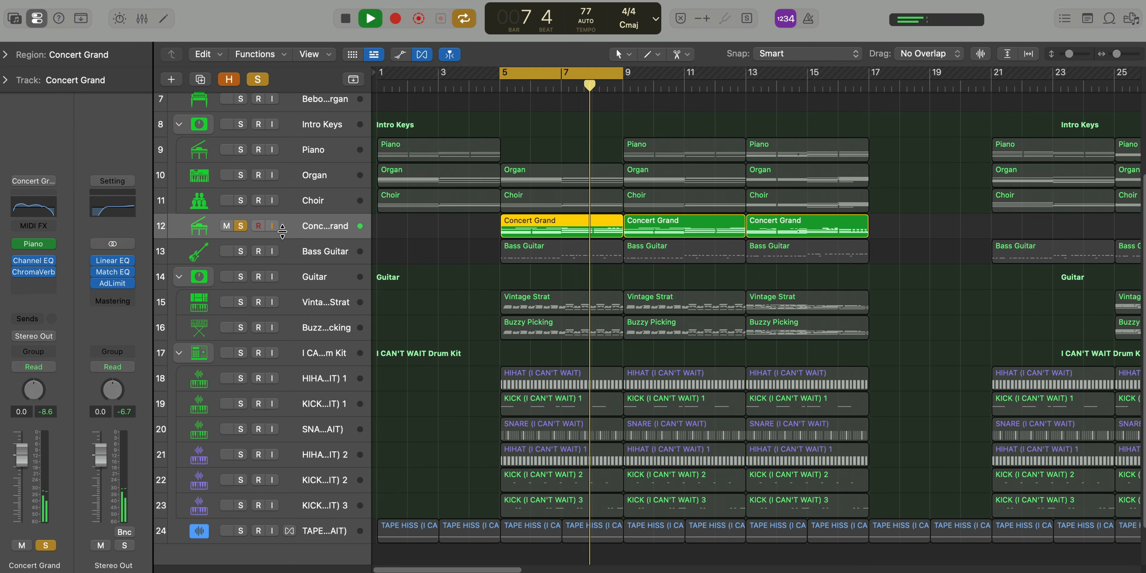
{"action": "key", "text": "s"}
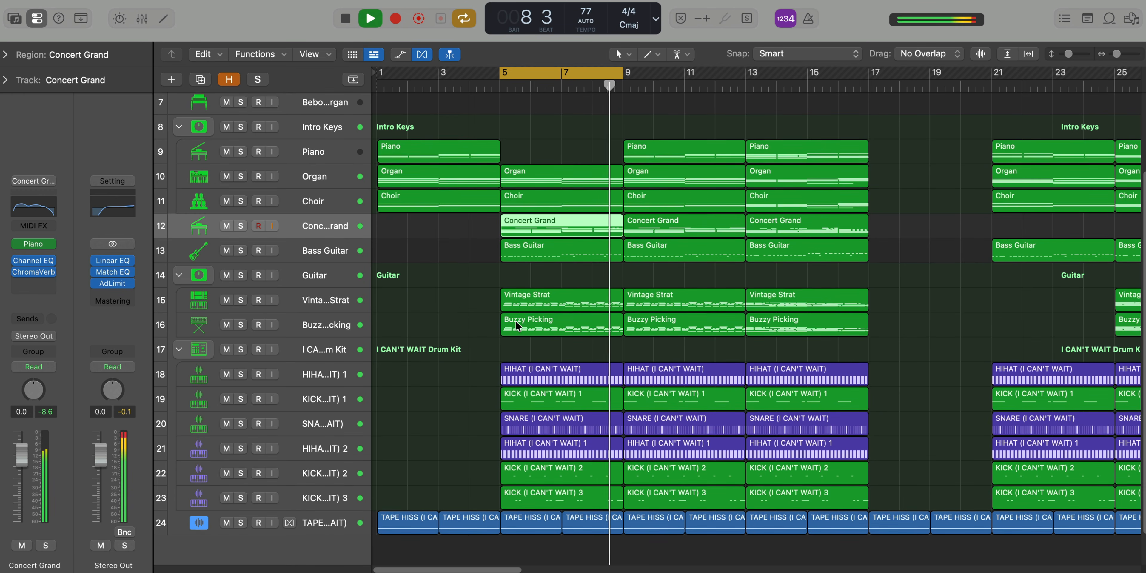
{"action": "key", "text": "super+Up"}
{"action": "scroll", "coordinate": [622, 141], "scroll_direction": "up", "scroll_amount": 1}
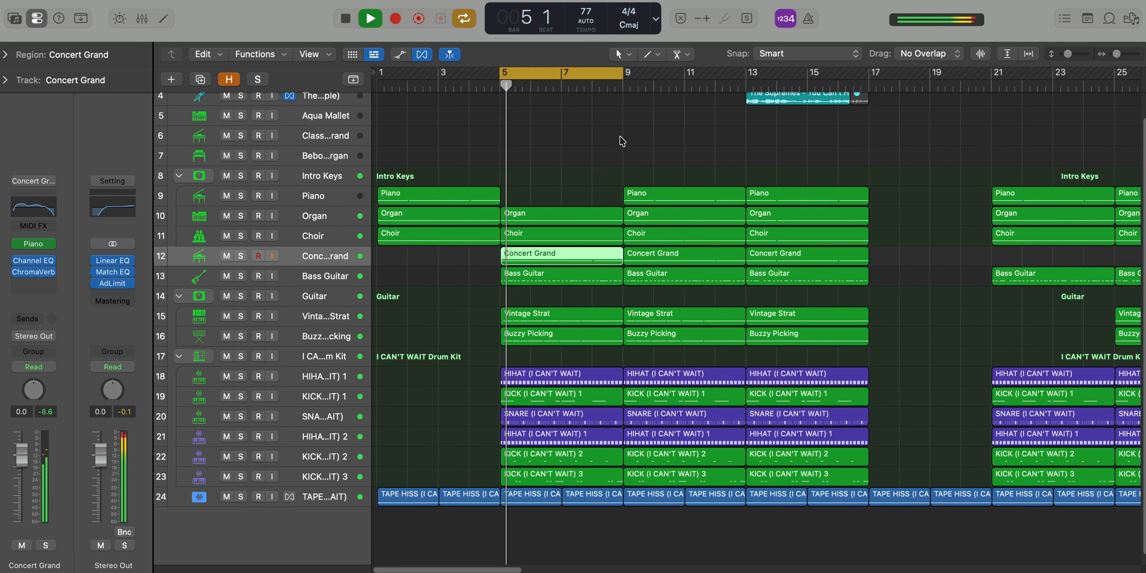
Move the cycle range to bars 9 to 13 and play that section of the arrangement
{"action": "key", "text": "super+Left"}
{"action": "key", "text": "space"}
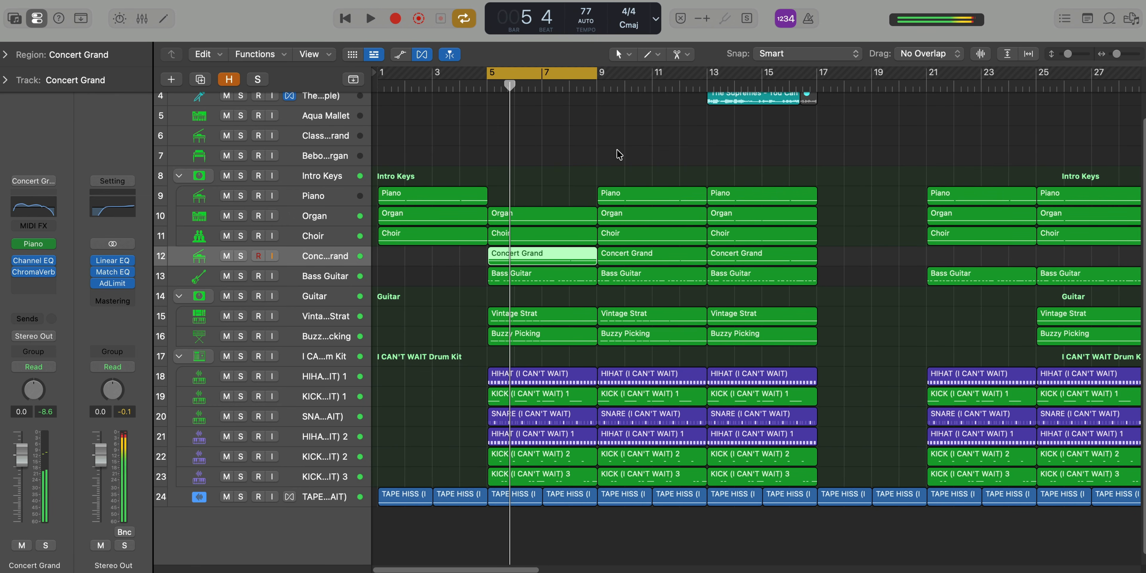
{"action": "scroll", "coordinate": [619, 154], "scroll_direction": "up", "scroll_amount": 1}
{"action": "left_click_drag", "start_coordinate": [541, 70], "coordinate": [651, 71]}
{"action": "key", "text": "space"}
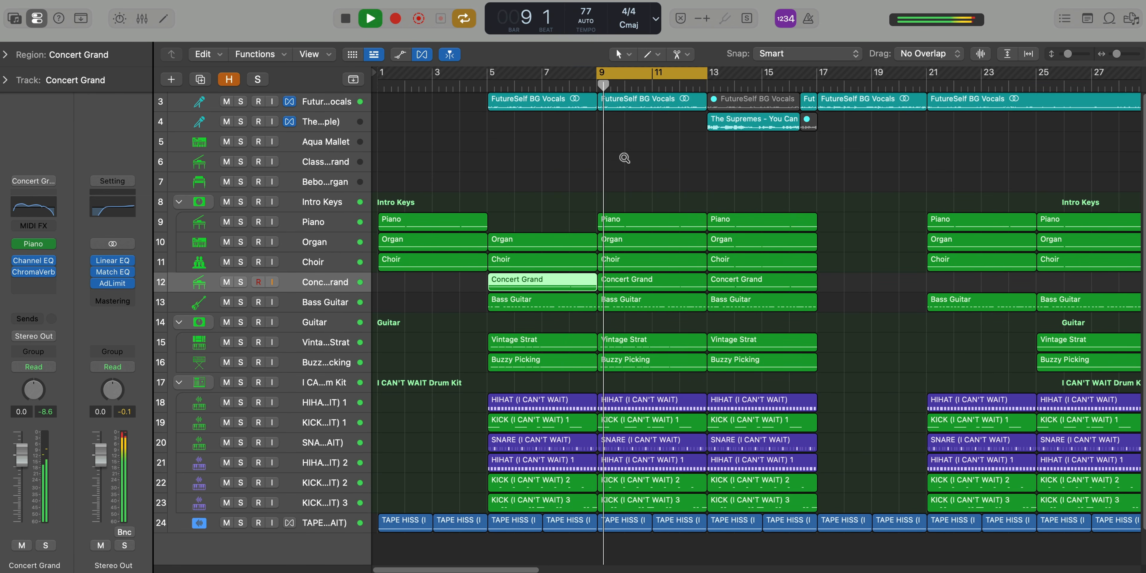
Stop playback and move the cycle range to bars 13 to 17, viewing the Supremes sample in that section
{"action": "scroll", "coordinate": [623, 183], "scroll_direction": "down", "scroll_amount": 1}
{"action": "key", "text": "space"}
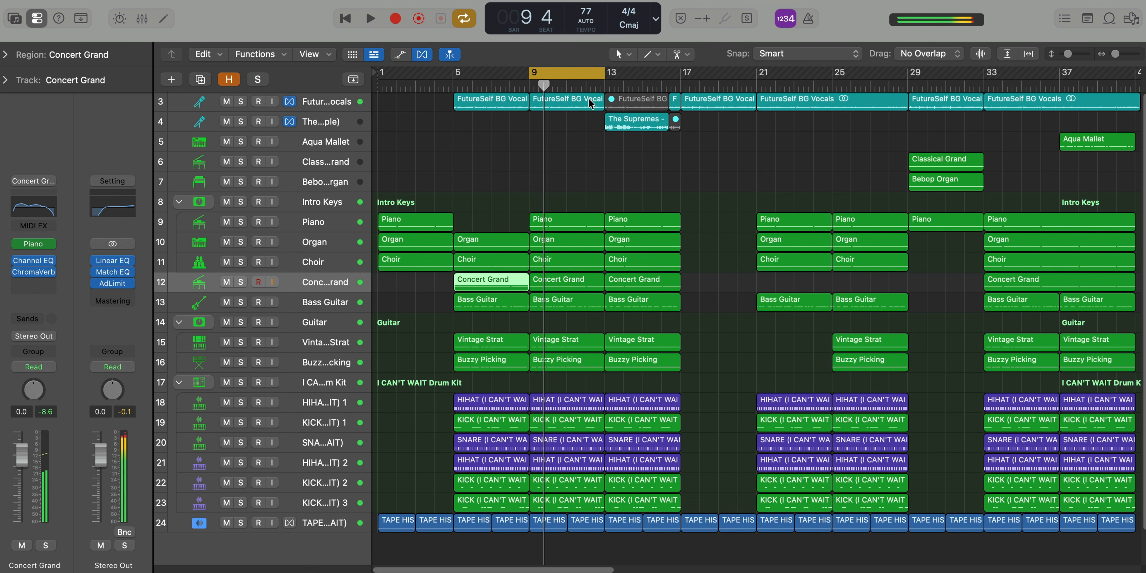
{"action": "left_click_drag", "start_coordinate": [574, 76], "coordinate": [650, 76]}
{"action": "scroll", "coordinate": [668, 319], "scroll_direction": "up", "scroll_amount": 6}
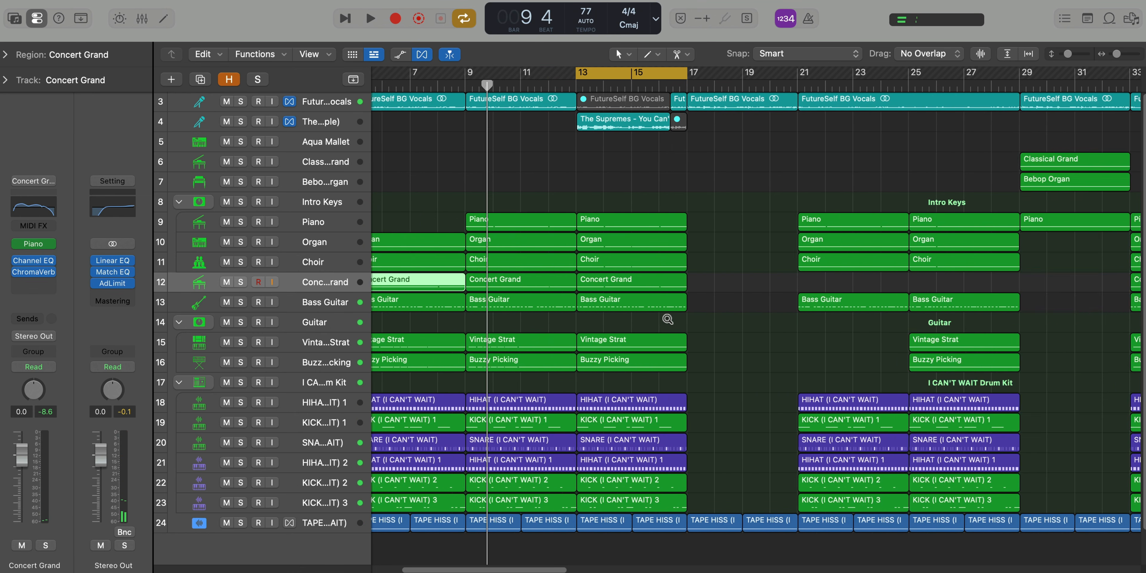
{"action": "scroll", "coordinate": [666, 316], "scroll_direction": "up", "scroll_amount": 2}
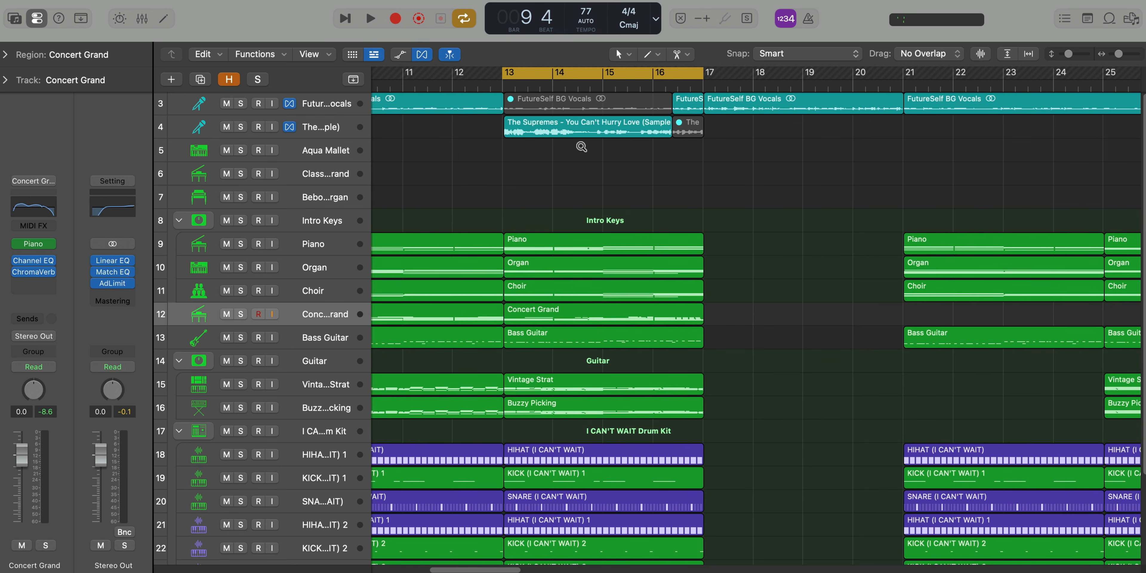
{"action": "scroll", "coordinate": [581, 148], "scroll_direction": "up", "scroll_amount": 2}
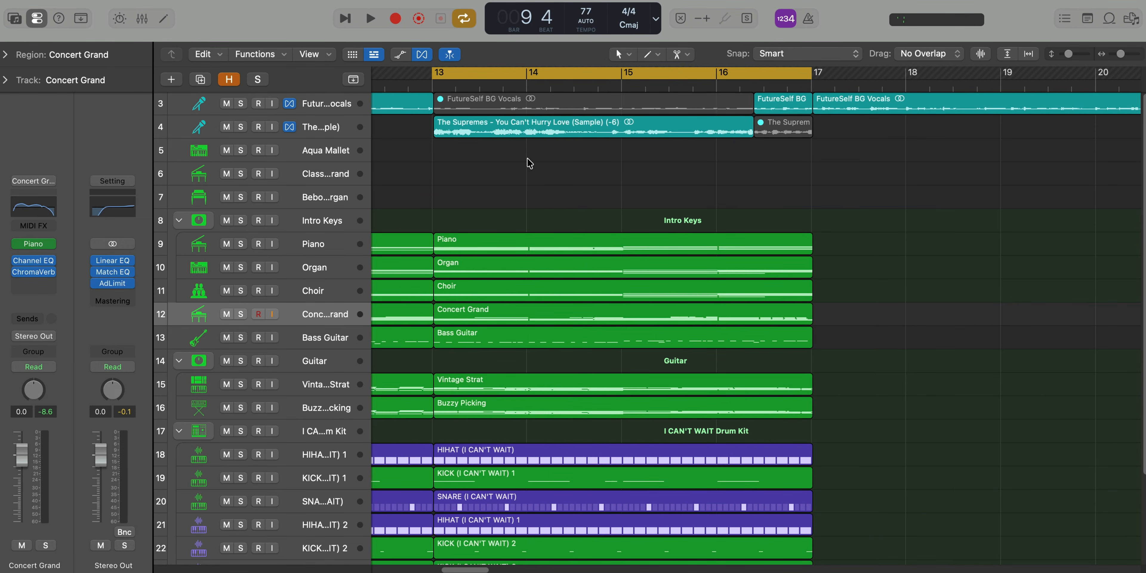
Solo and play the Supremes sample track from bar 13, then toggle solo on the FutureSelf BG Vocals track
{"action": "left_click", "coordinate": [240, 126]}
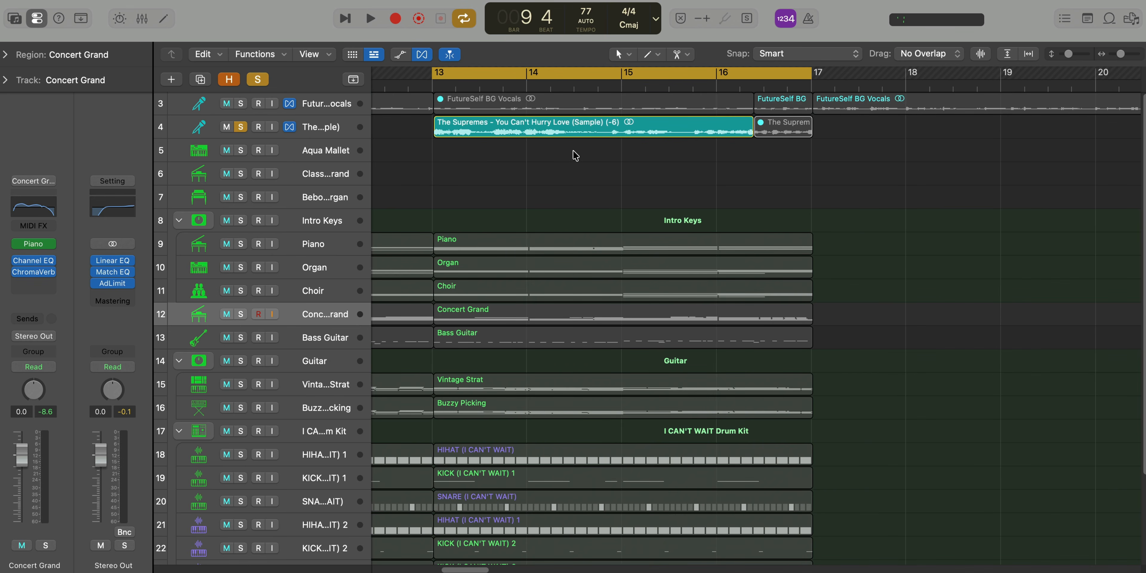
{"action": "key", "text": "space"}
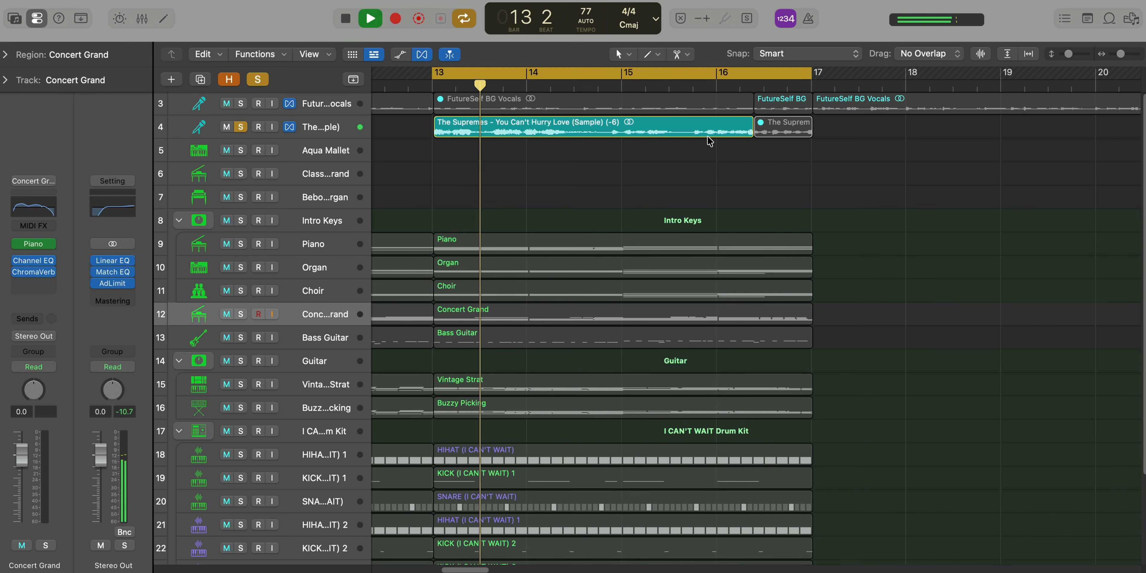
{"action": "left_click", "coordinate": [241, 104]}
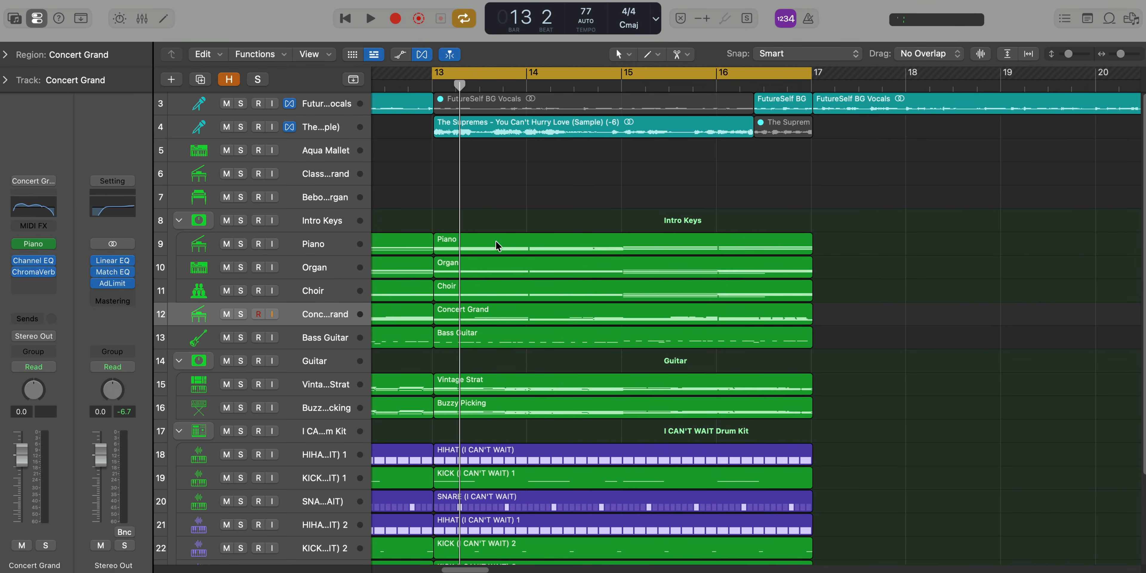
Enlarge the track lanes, solo Intro Keys, and play the bar 13 Piano region with its notes open in the Piano Roll
{"action": "key", "text": "super+Down"}
{"action": "key", "text": "super+Down"}
{"action": "key", "text": "super+Down"}
{"action": "key", "text": "super+Down"}
{"action": "key", "text": "super+Down"}
{"action": "key", "text": "super+Down"}
{"action": "key", "text": "super+Down"}
{"action": "key", "text": "super+Down"}
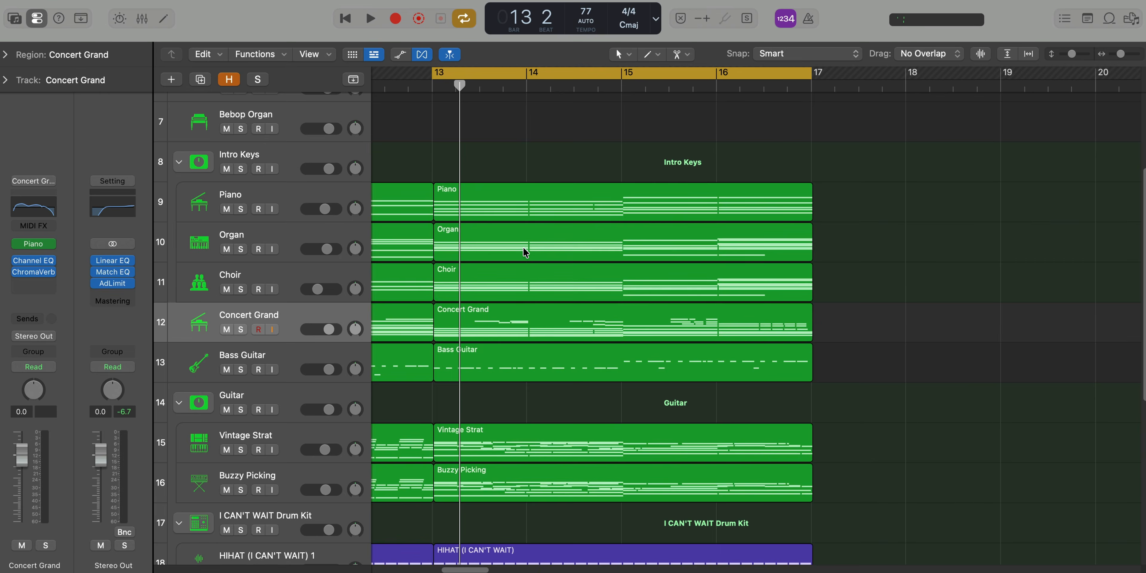
{"action": "key", "text": "super+Down"}
{"action": "left_click", "coordinate": [241, 164]}
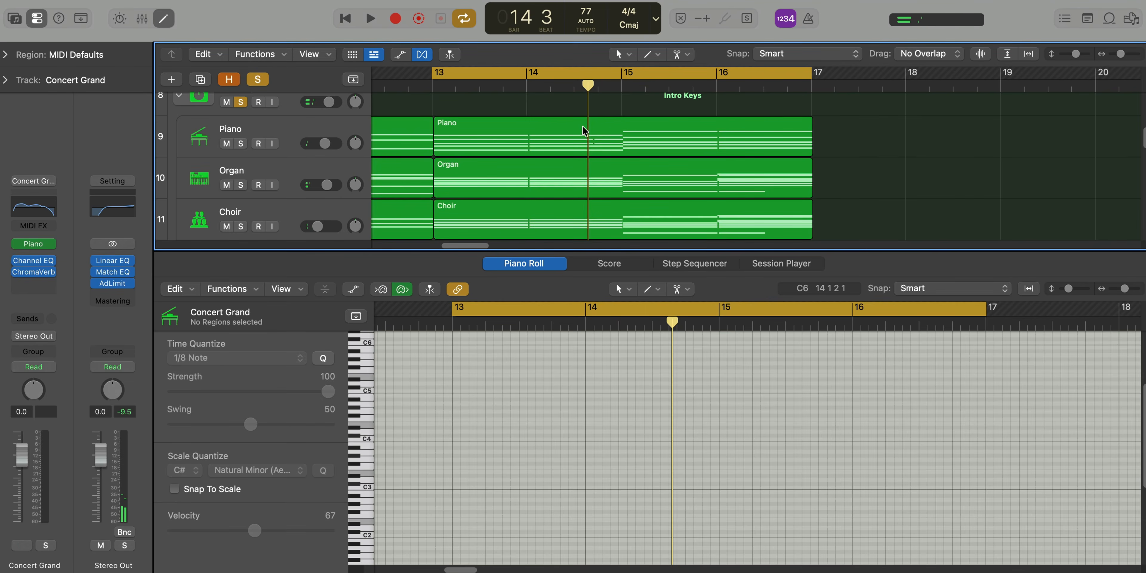
{"action": "left_click", "coordinate": [584, 130]}
{"action": "key", "text": "space"}
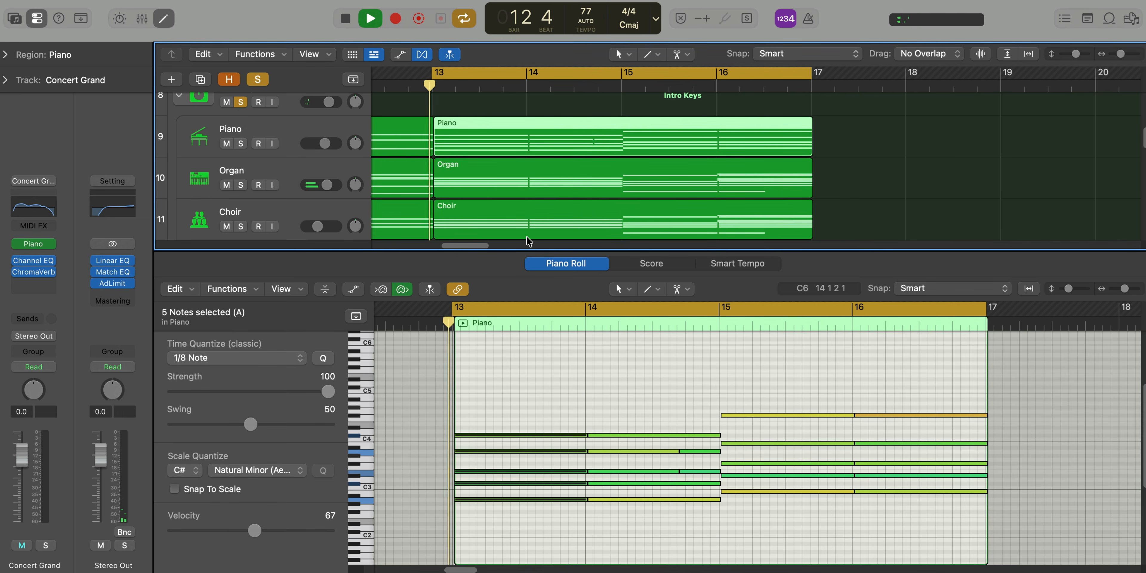
Select the Piano chords at bars 13 and 15 to identify them, then close the Piano Roll and deselect the region
{"action": "left_click_drag", "start_coordinate": [499, 526], "coordinate": [500, 528]}
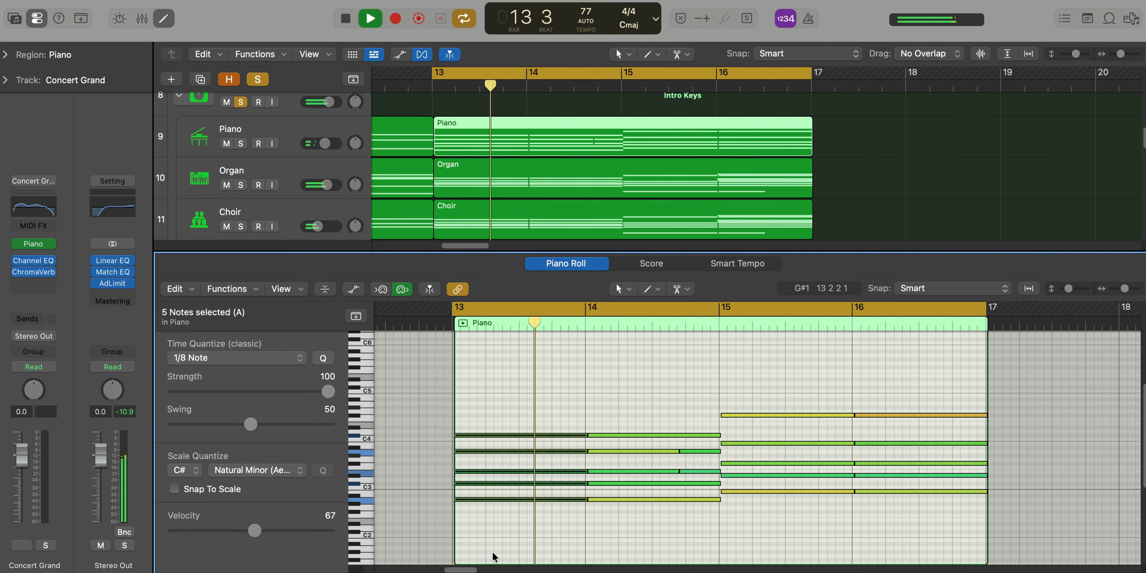
{"action": "left_click_drag", "start_coordinate": [762, 541], "coordinate": [778, 354]}
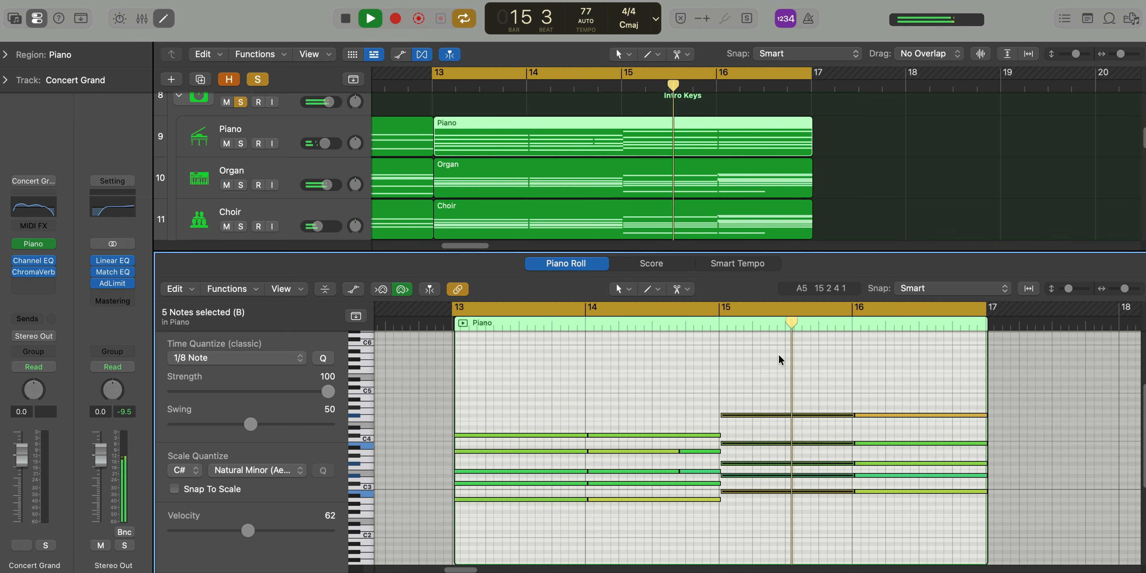
{"action": "key", "text": "p"}
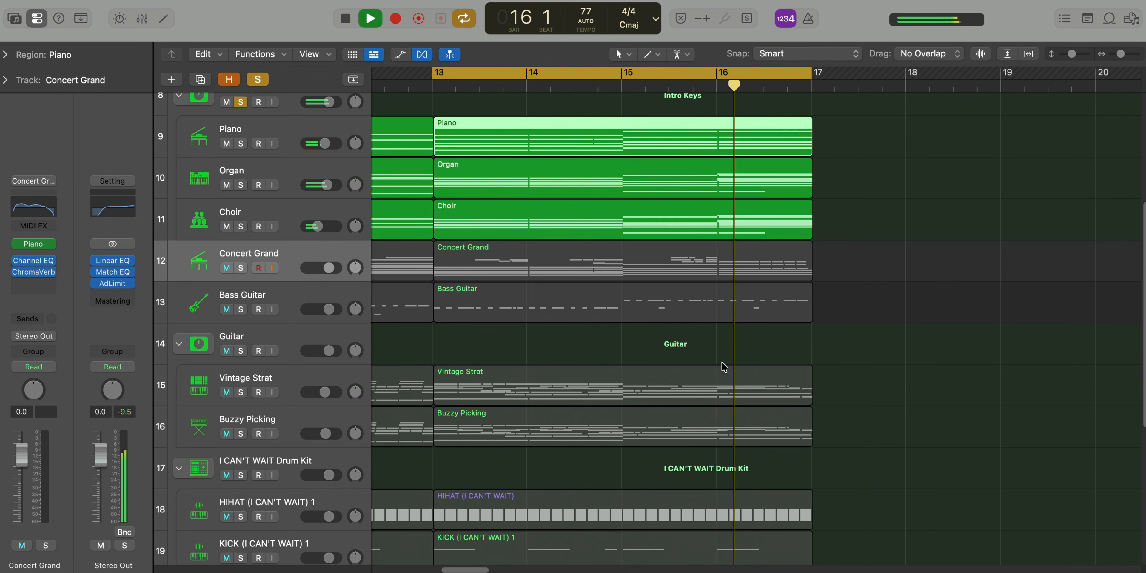
{"action": "left_click", "coordinate": [852, 171]}
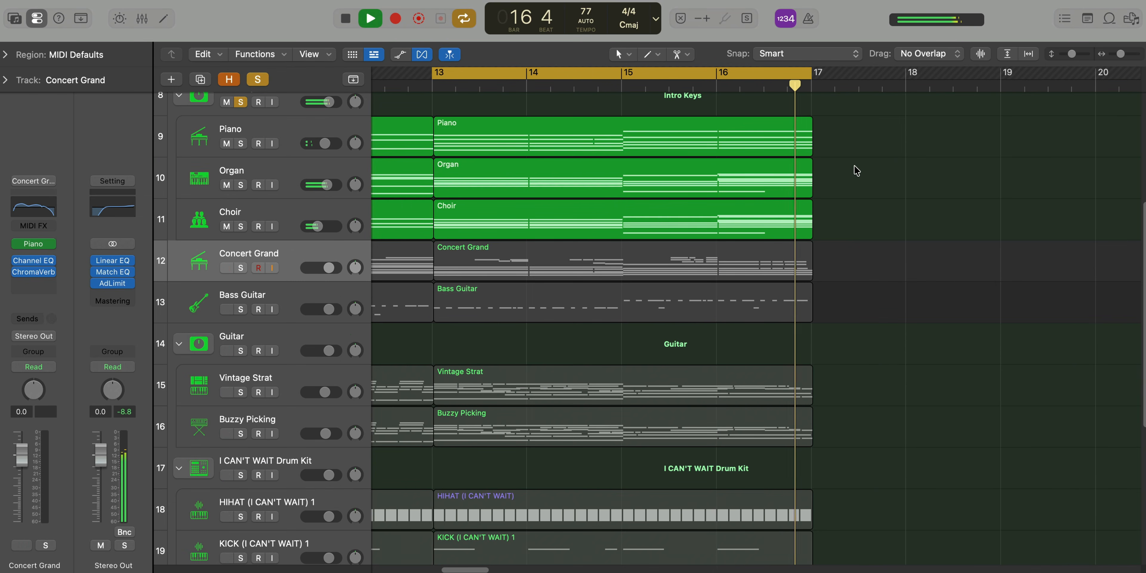
Solo Concert Grand together with Intro Keys and inspect its bar 13 region in the Piano Roll during playback
{"action": "left_click", "coordinate": [240, 267]}
{"action": "left_click", "coordinate": [504, 265]}
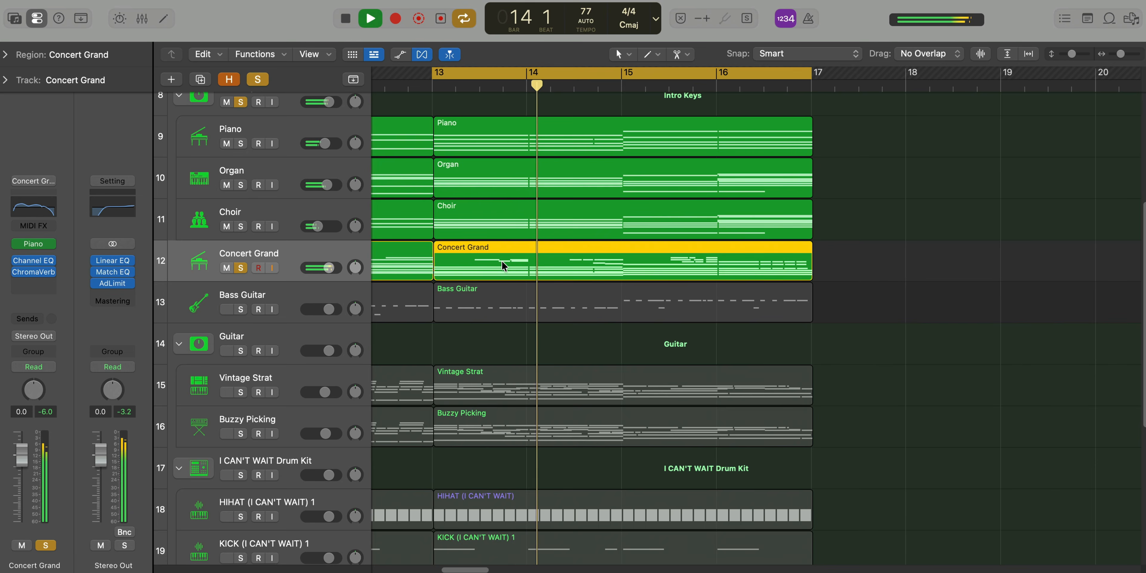
{"action": "double_click", "coordinate": [504, 265]}
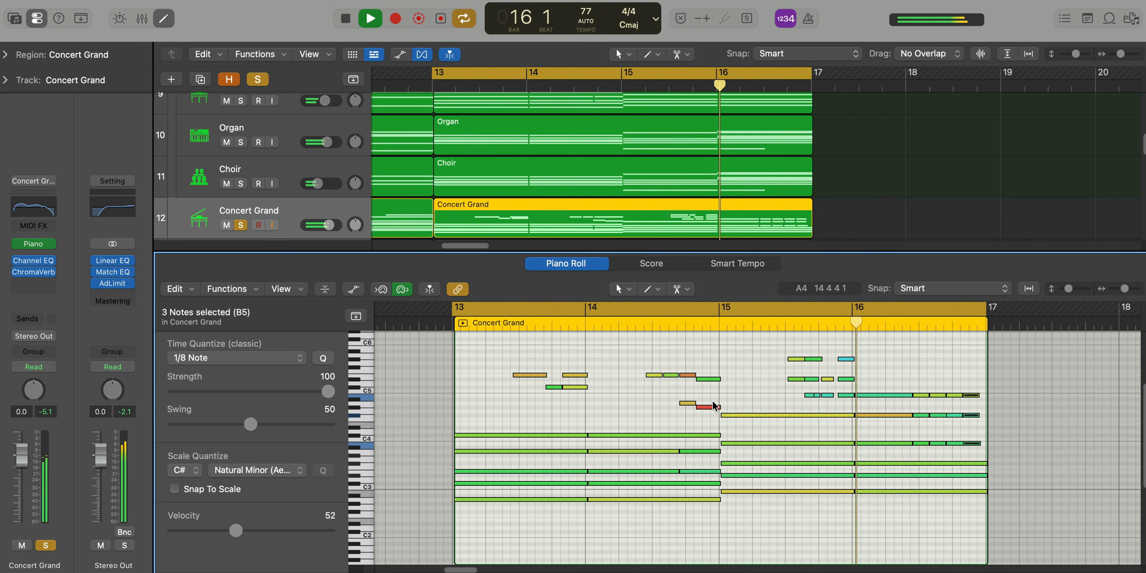
{"action": "key", "text": "p"}
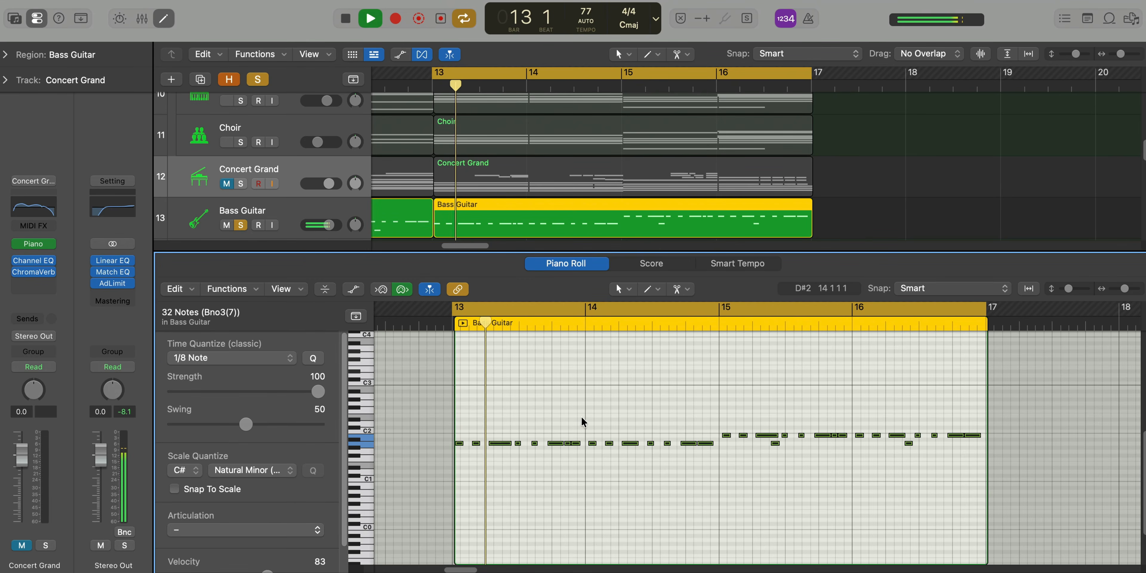
Close the Bass Guitar region's Piano Roll and add Intro Keys and Concert Grand to the soloed bass
{"action": "key", "text": "e"}
{"action": "scroll", "coordinate": [233, 210], "scroll_direction": "down", "scroll_amount": 2}
{"action": "scroll", "coordinate": [232, 202], "scroll_direction": "up", "scroll_amount": 5}
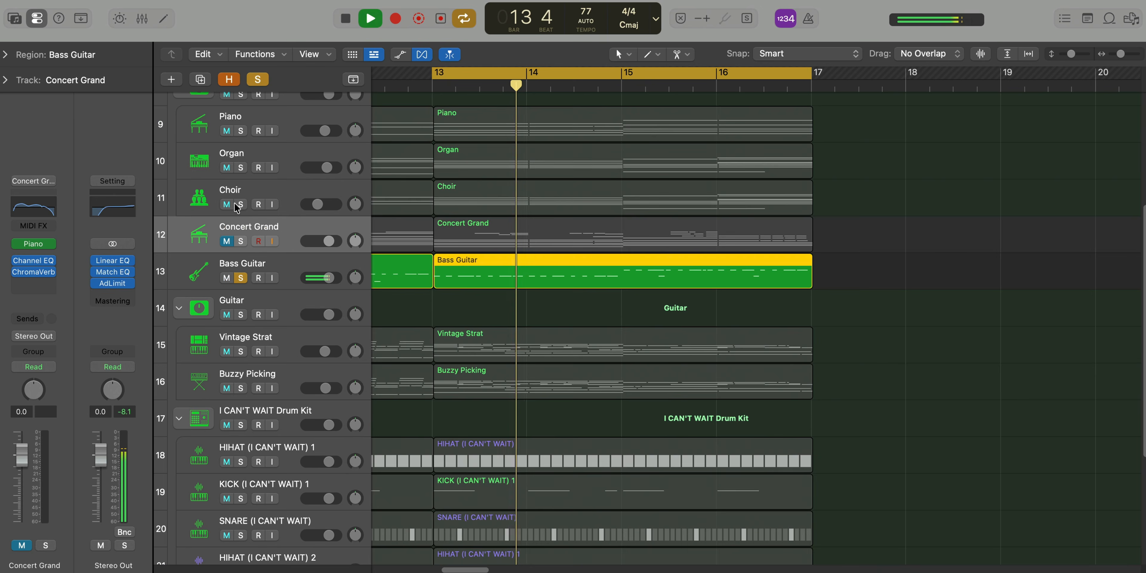
{"action": "left_click", "coordinate": [241, 138]}
{"action": "left_click", "coordinate": [240, 286]}
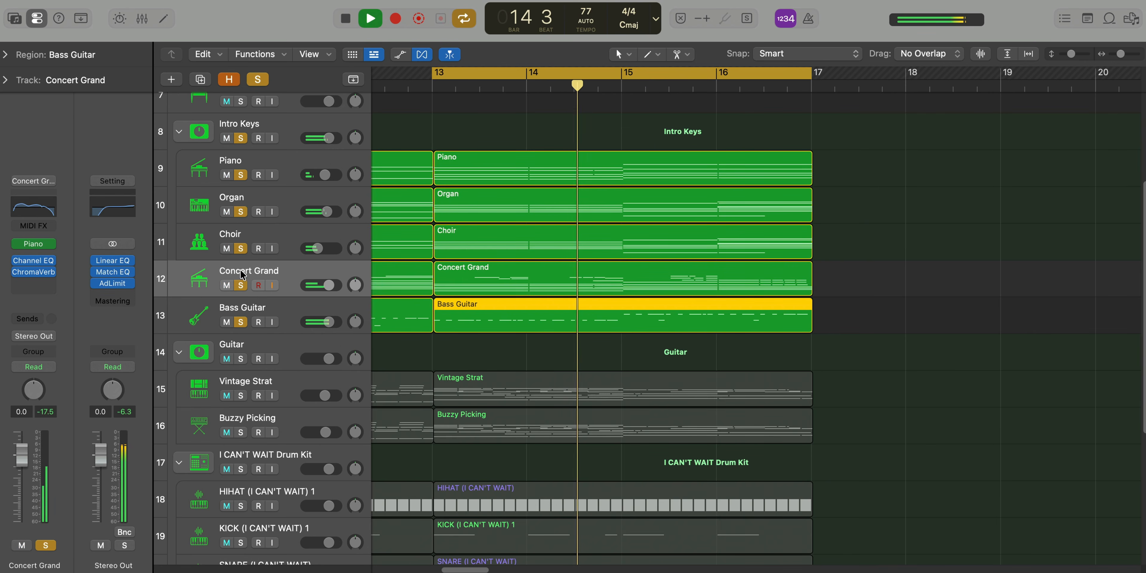
With the Guitar stack also soloed, open the bar 13 Vintage Strat region in the Piano Roll and play it
{"action": "key", "text": "super+Up"}
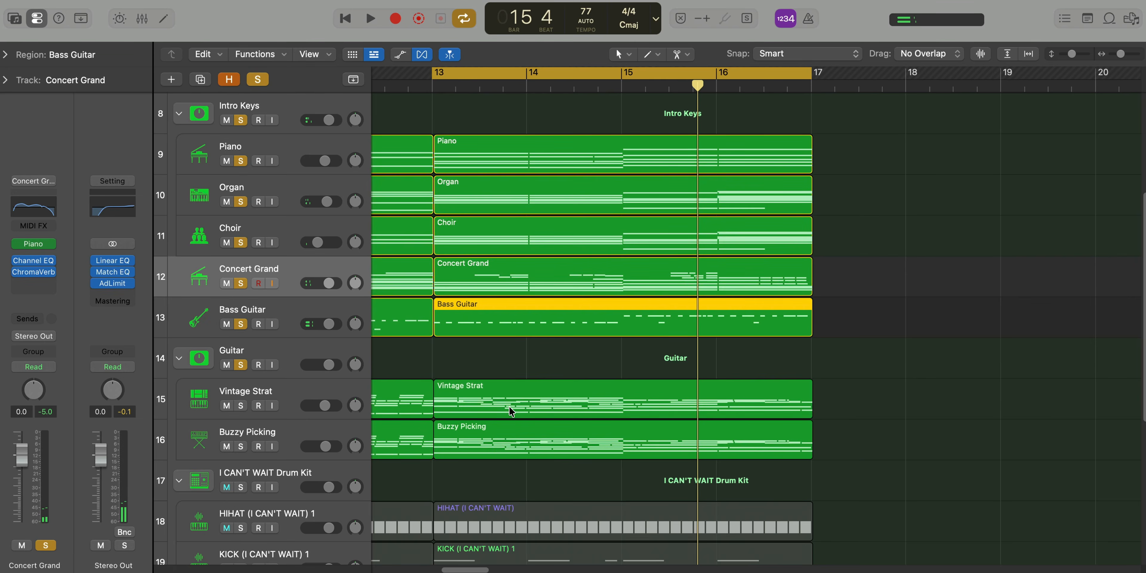
{"action": "left_click", "coordinate": [539, 402]}
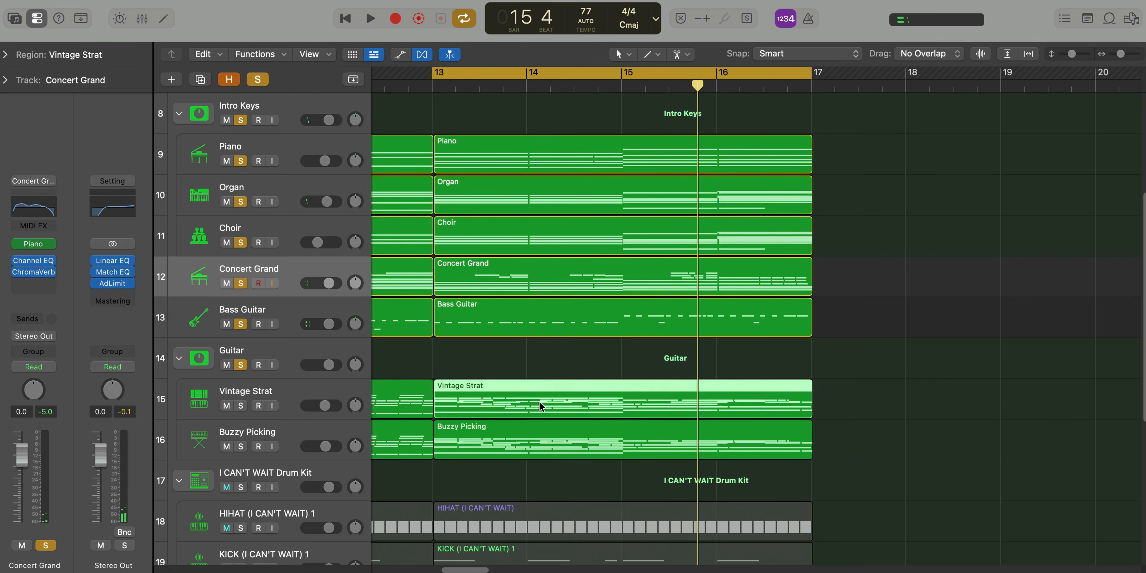
{"action": "double_click", "coordinate": [539, 403]}
{"action": "key", "text": "space"}
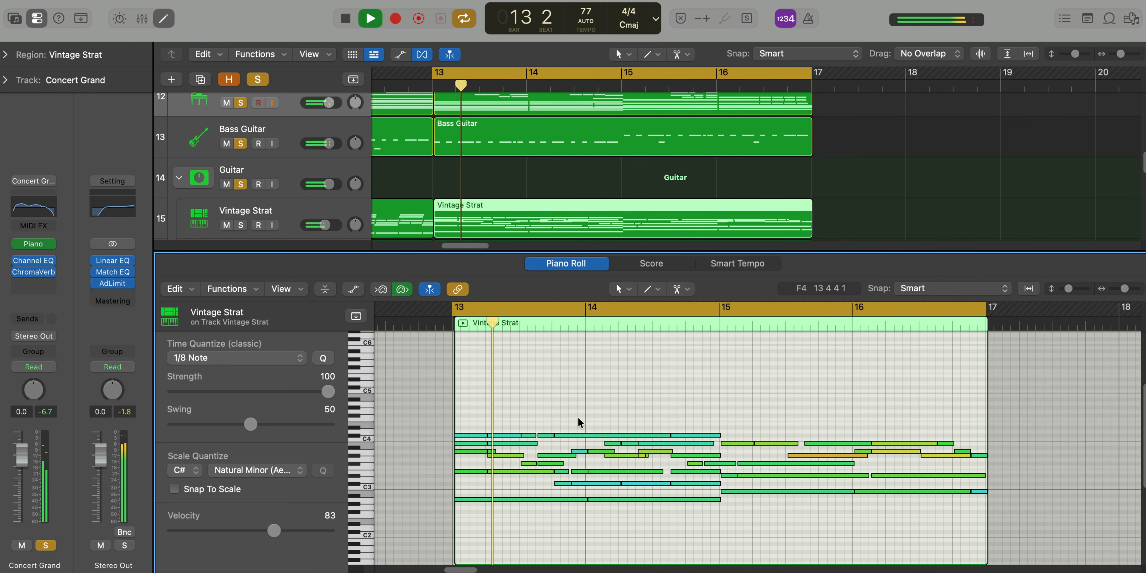
Listen to the Guitar stack soloed on its own, then unsolo it and close the Piano Roll
{"action": "left_click", "coordinate": [241, 184], "text": "alt"}
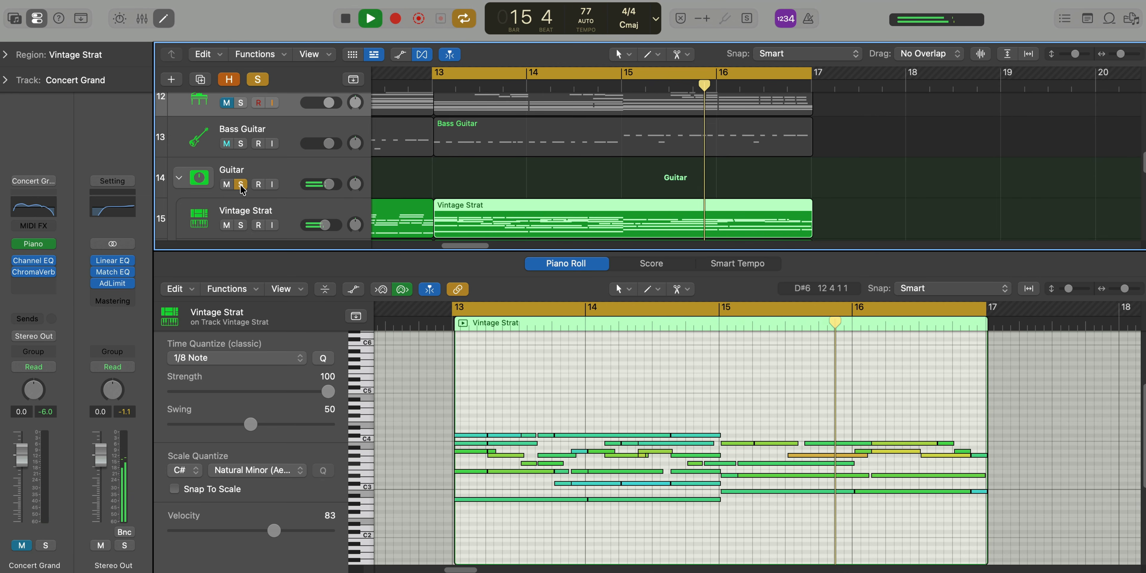
{"action": "scroll", "coordinate": [240, 193], "scroll_direction": "down", "scroll_amount": 2}
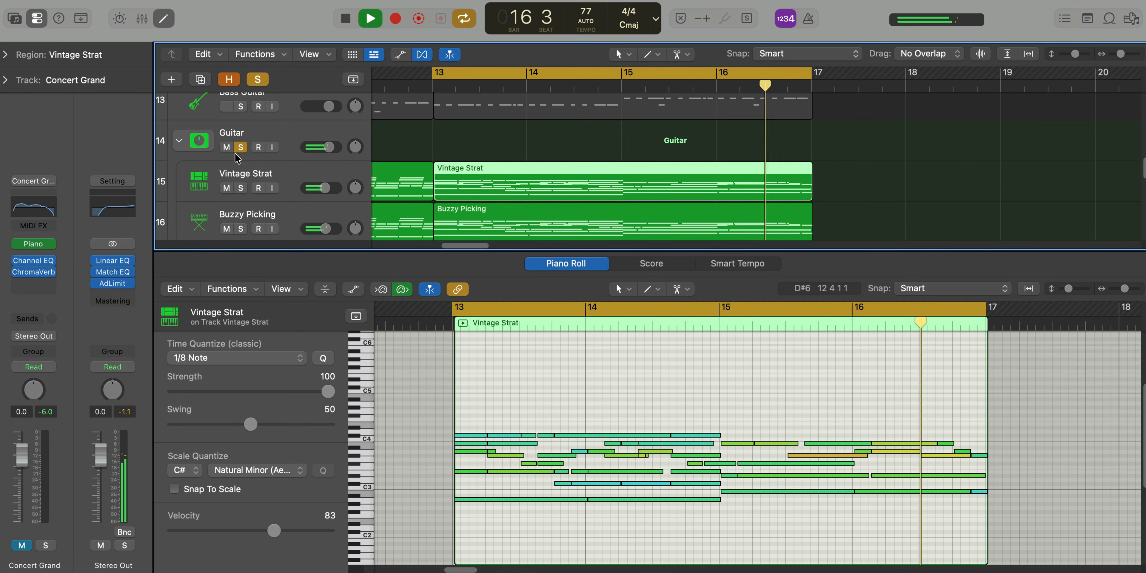
{"action": "left_click", "coordinate": [240, 147]}
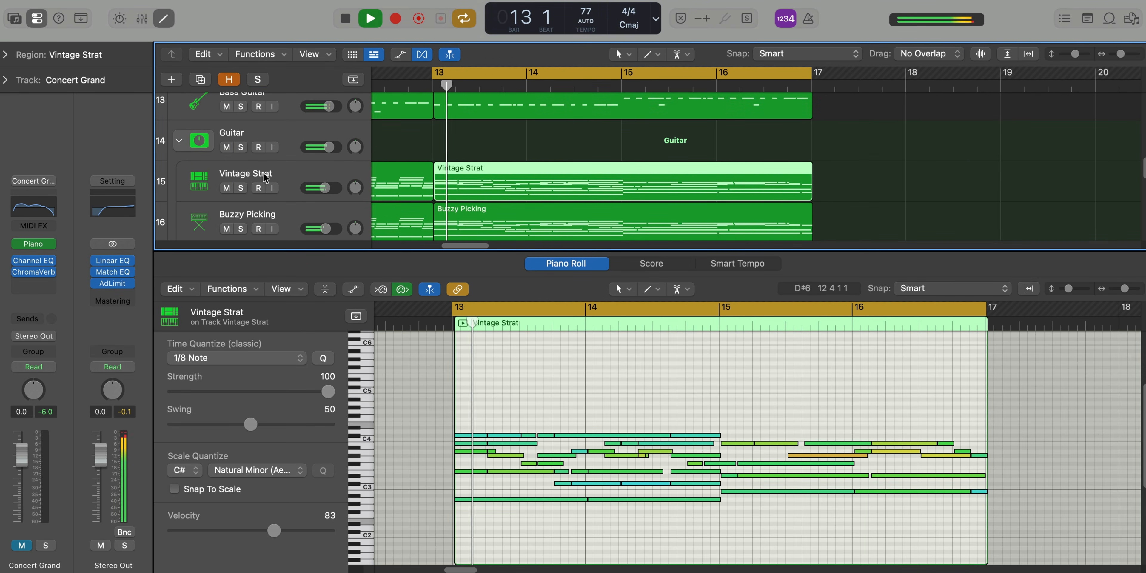
{"action": "key", "text": "e"}
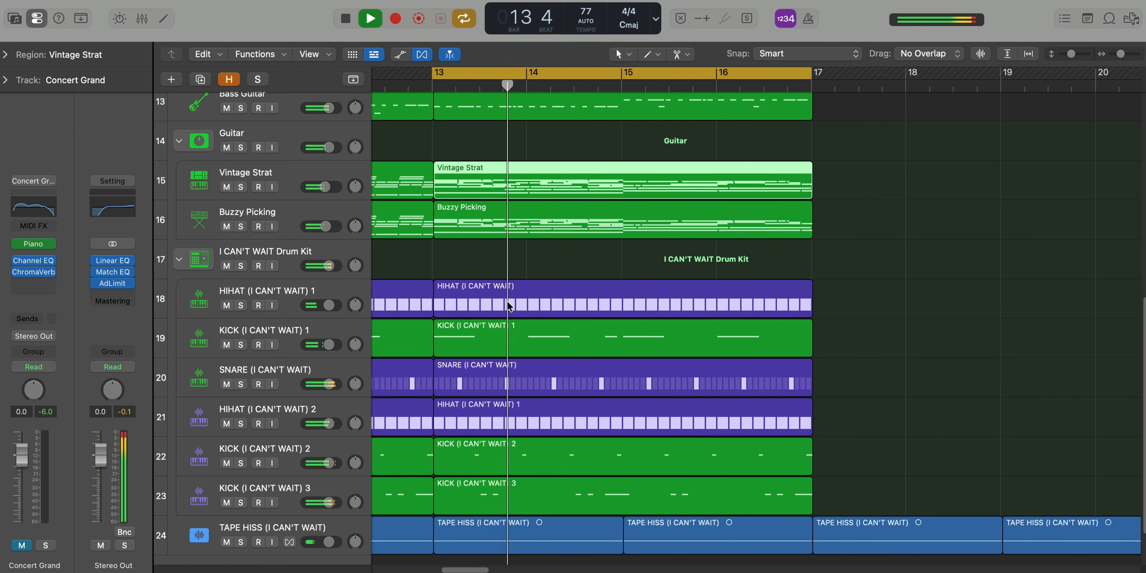
Unmute the Concert Grand track so it plays within the full mix
{"action": "scroll", "coordinate": [509, 306], "scroll_direction": "down", "scroll_amount": 5}
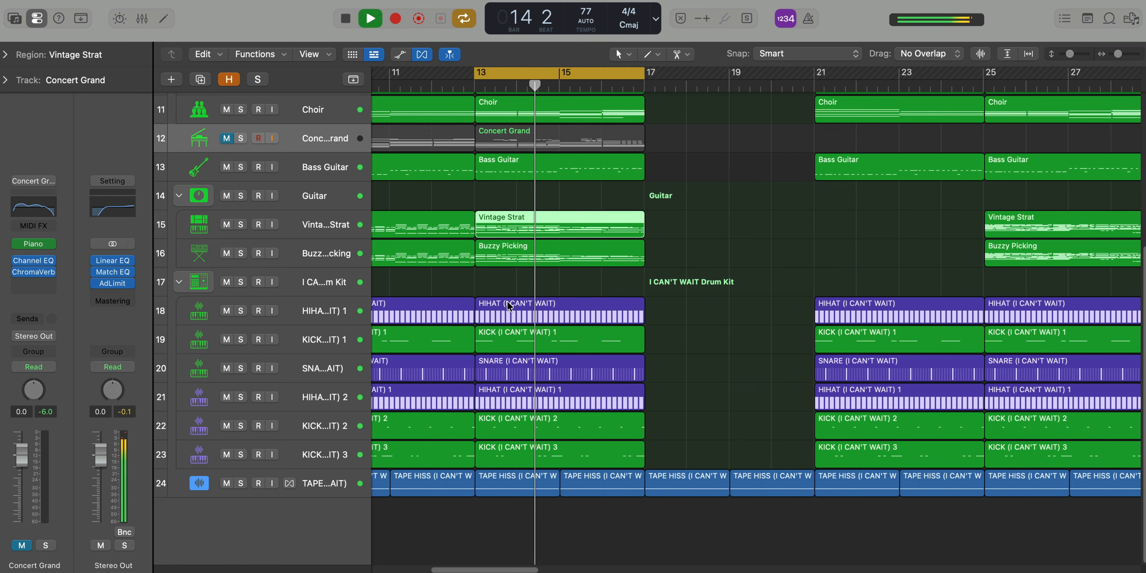
{"action": "scroll", "coordinate": [508, 305], "scroll_direction": "down", "scroll_amount": 4}
{"action": "left_click", "coordinate": [226, 230]}
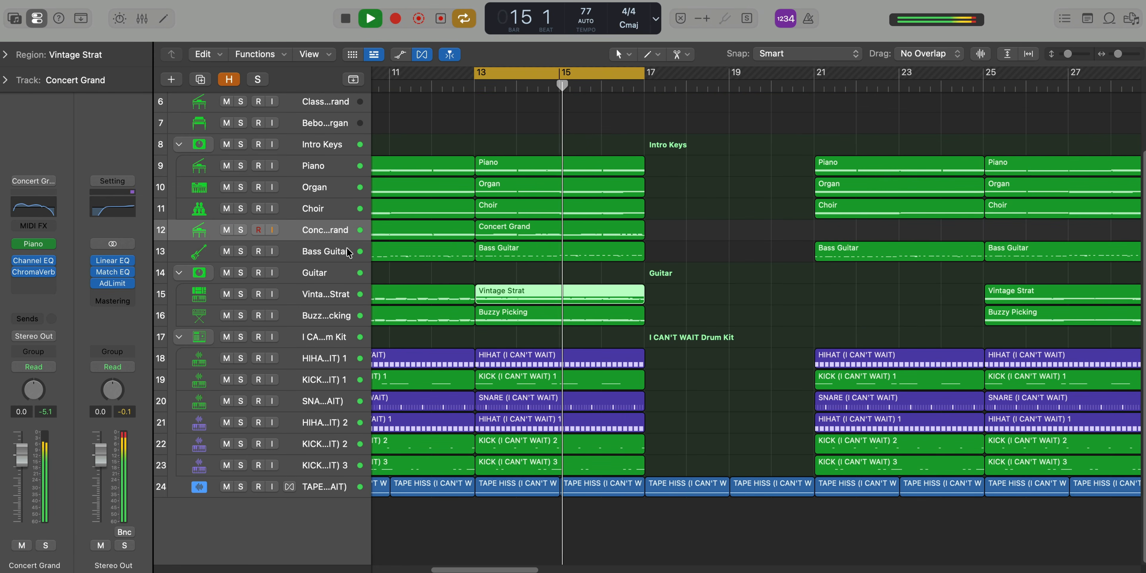
Turn off cycle mode and let the arrangement play on from bar 15 through the sections up to bar 24
{"action": "key", "text": "c"}
{"action": "scroll", "coordinate": [580, 278], "scroll_direction": "down", "scroll_amount": 4}
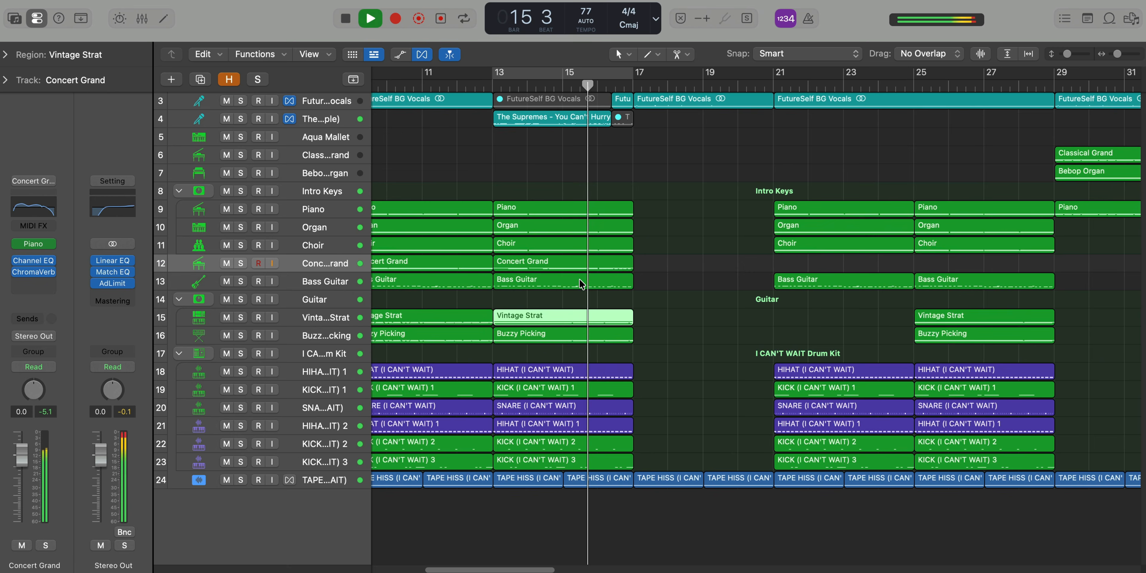
{"action": "scroll", "coordinate": [579, 280], "scroll_direction": "up", "scroll_amount": 2}
{"action": "scroll", "coordinate": [578, 283], "scroll_direction": "down", "scroll_amount": 1}
{"action": "scroll", "coordinate": [578, 283], "scroll_direction": "up", "scroll_amount": 2}
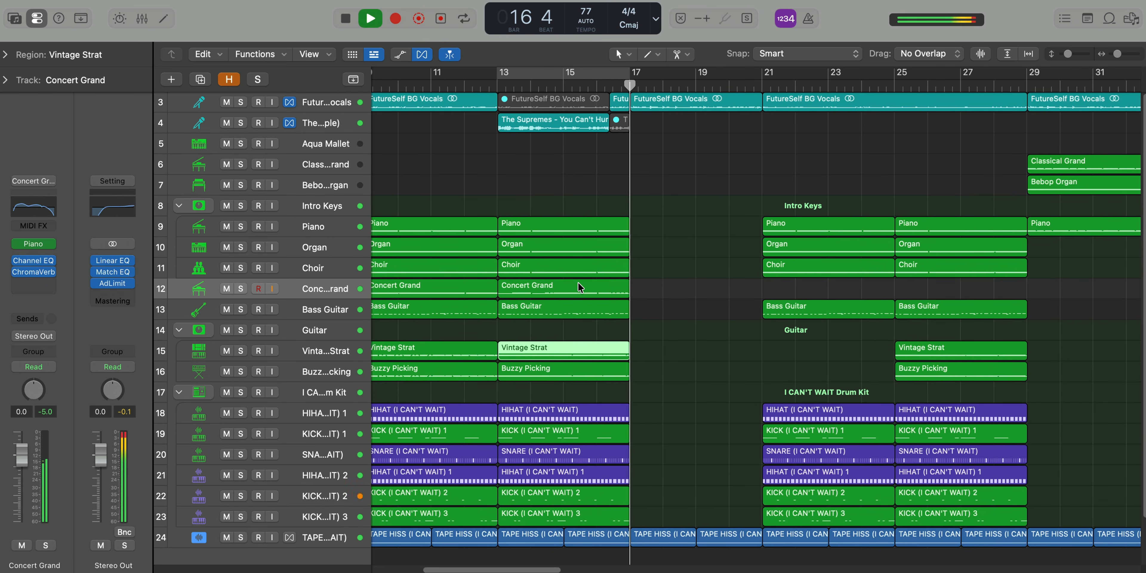
{"action": "scroll", "coordinate": [577, 282], "scroll_direction": "down", "scroll_amount": 3}
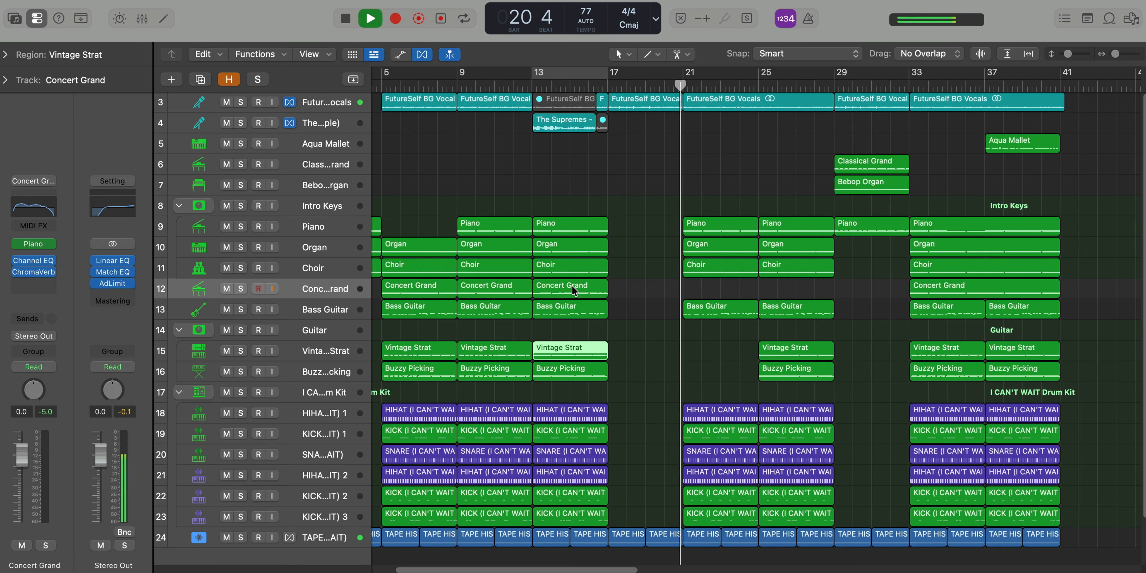
{"action": "scroll", "coordinate": [640, 285], "scroll_direction": "up", "scroll_amount": 5}
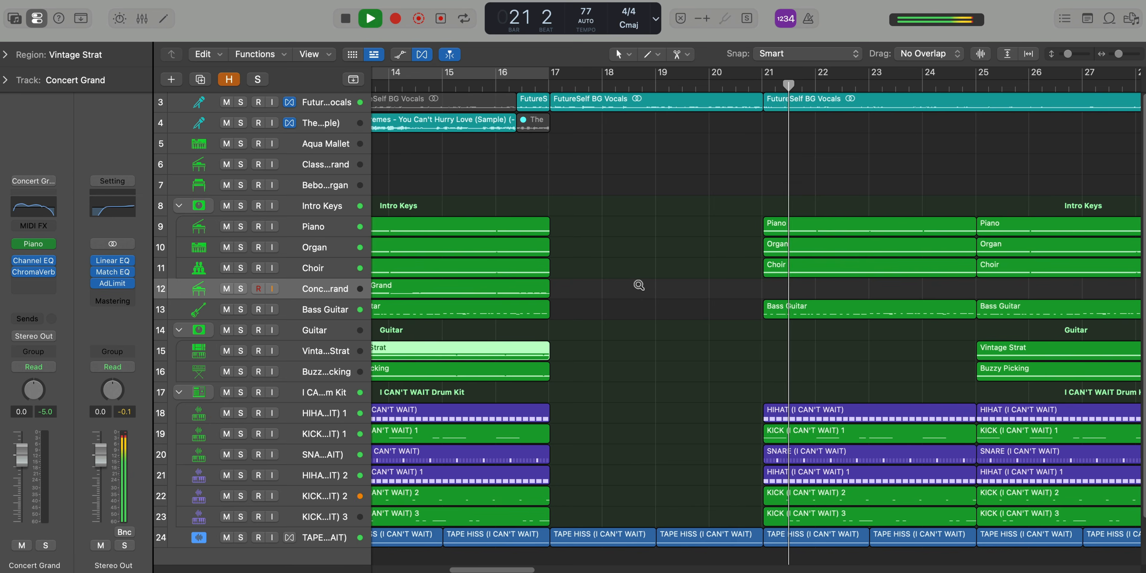
{"action": "scroll", "coordinate": [639, 285], "scroll_direction": "up", "scroll_amount": 5}
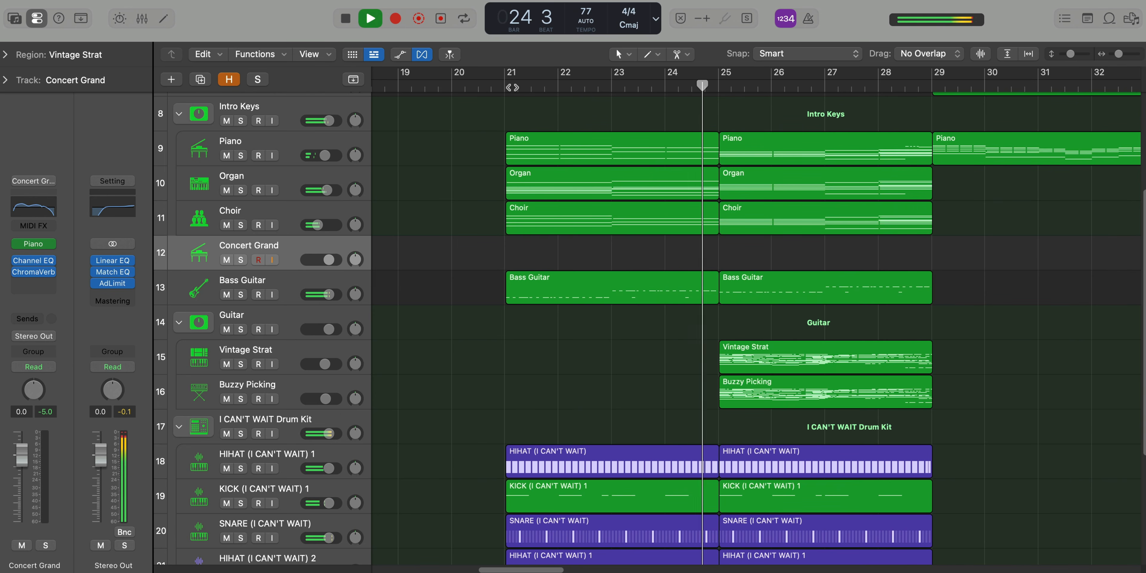
Set the cycle range to bars 21 to 25 and select the first chord of that section's Piano region in the Piano Roll
{"action": "left_click_drag", "start_coordinate": [516, 78], "coordinate": [694, 78]}
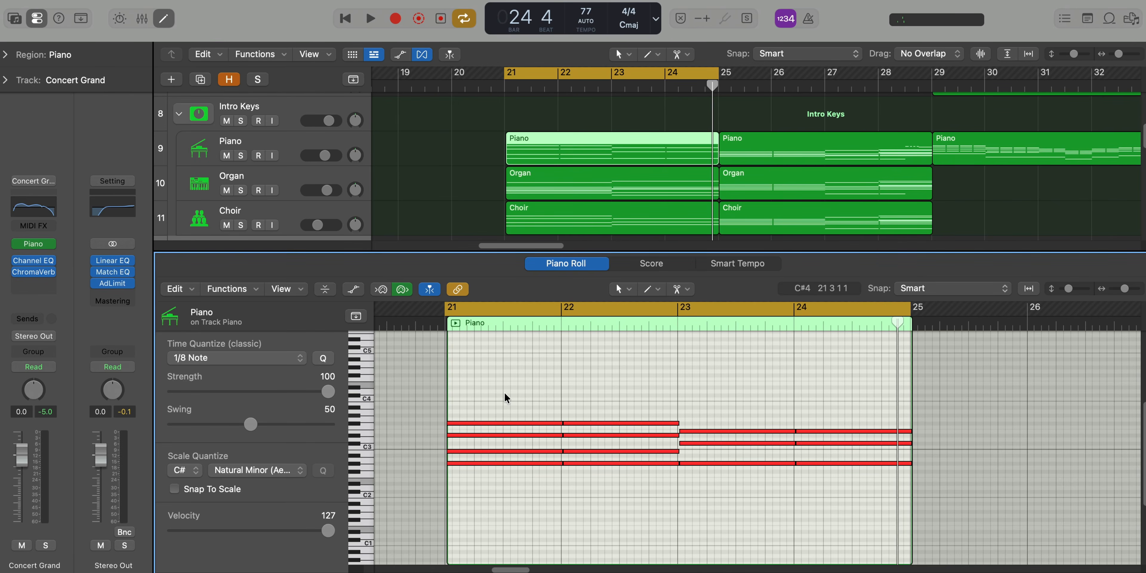
{"action": "left_click_drag", "start_coordinate": [504, 392], "coordinate": [505, 516]}
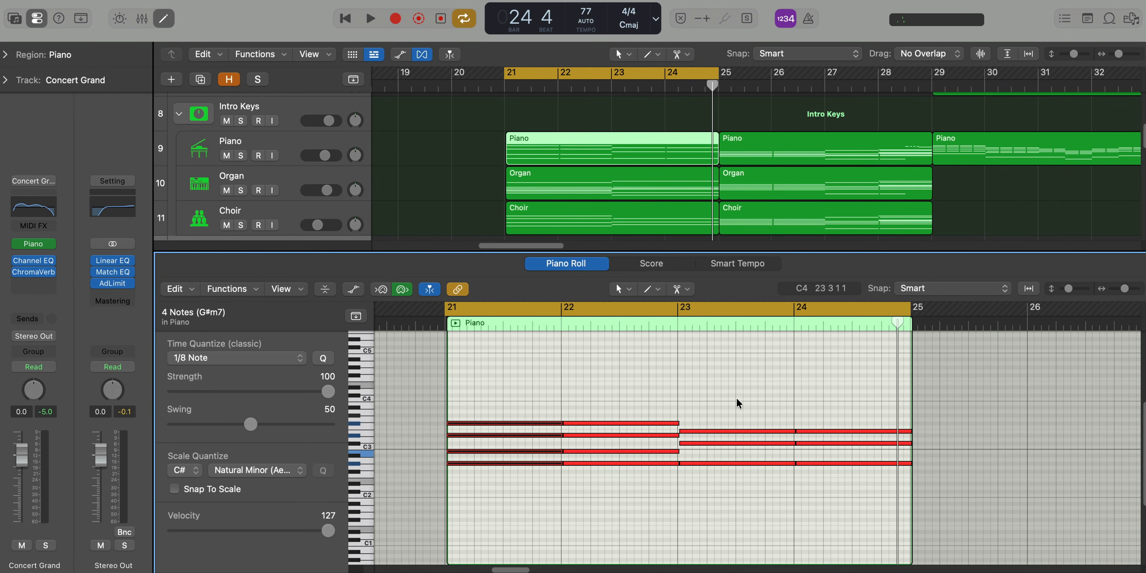
Select the chord at bar 23 in the Piano region's Piano Roll, then play the section from bar 21 in the full arrangement
{"action": "left_click_drag", "start_coordinate": [735, 398], "coordinate": [733, 501]}
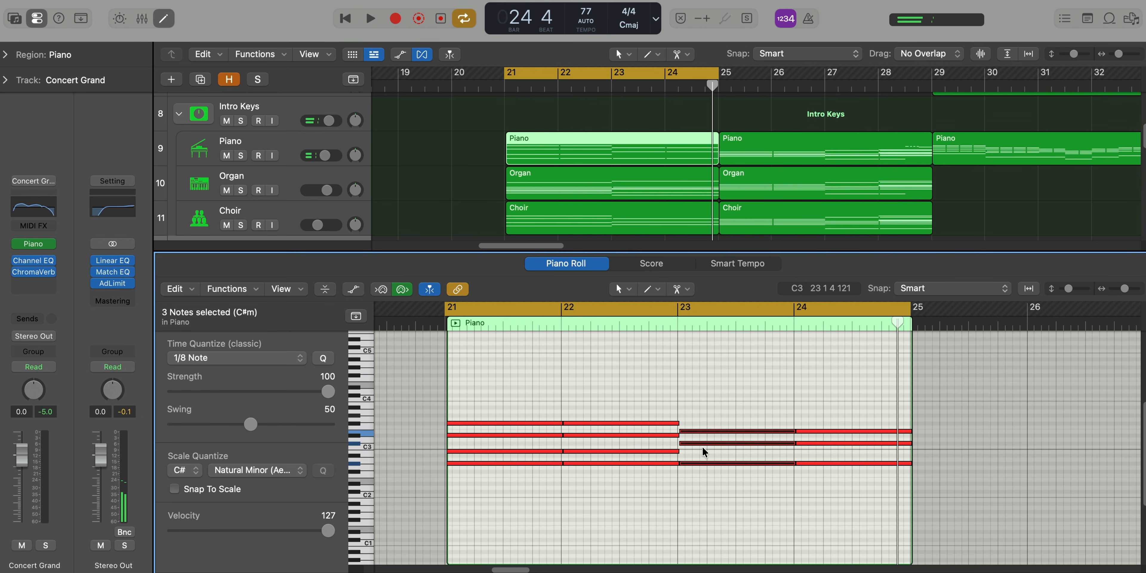
{"action": "key", "text": "space"}
{"action": "key", "text": "x"}
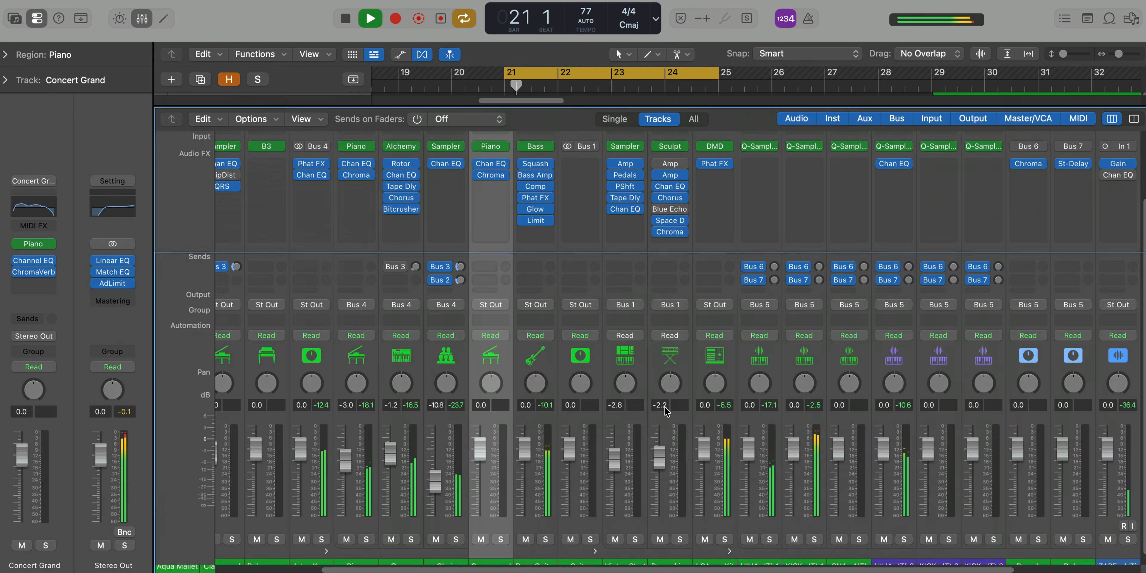
{"action": "key", "text": "x"}
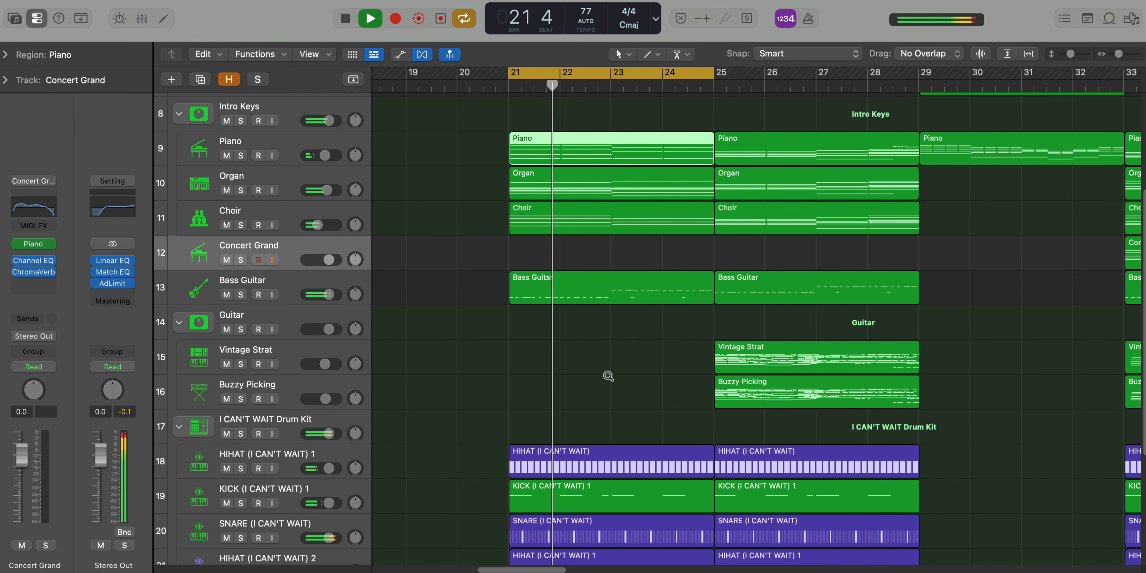
{"action": "scroll", "coordinate": [608, 376], "scroll_direction": "down", "scroll_amount": 3}
{"action": "scroll", "coordinate": [609, 371], "scroll_direction": "right", "scroll_amount": 3}
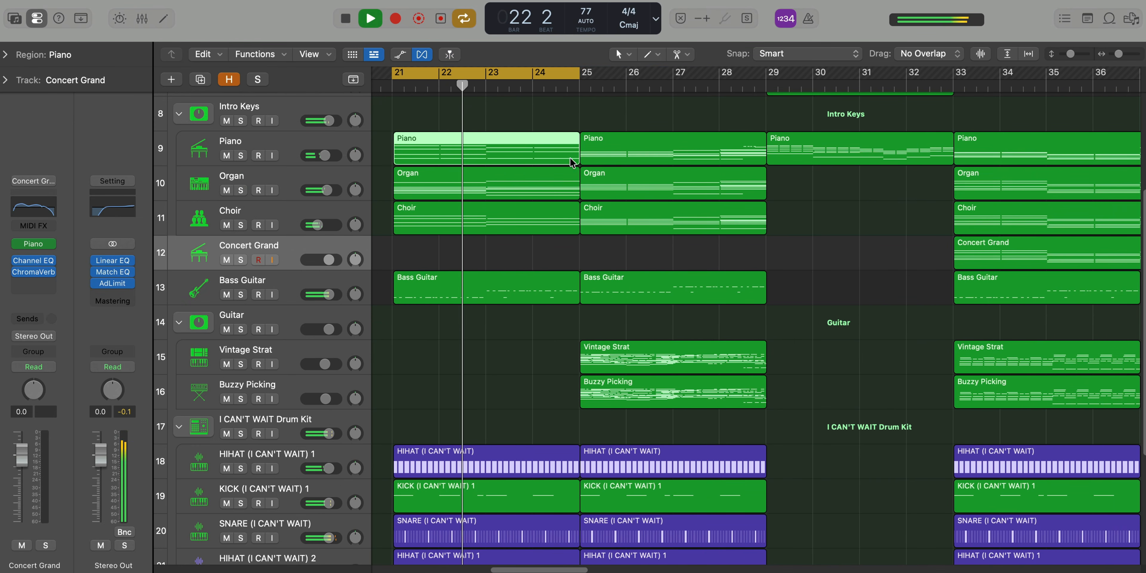
Set the cycle range to bars 25 to 29 and play that section
{"action": "key", "text": "space"}
{"action": "left_click_drag", "start_coordinate": [564, 76], "coordinate": [750, 93]}
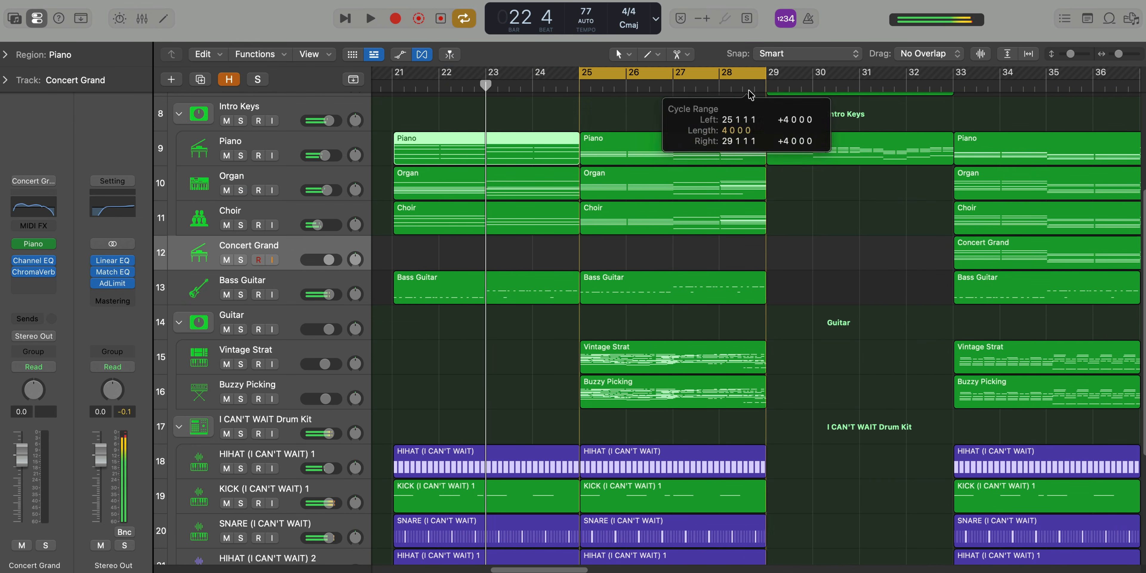
{"action": "key", "text": "space"}
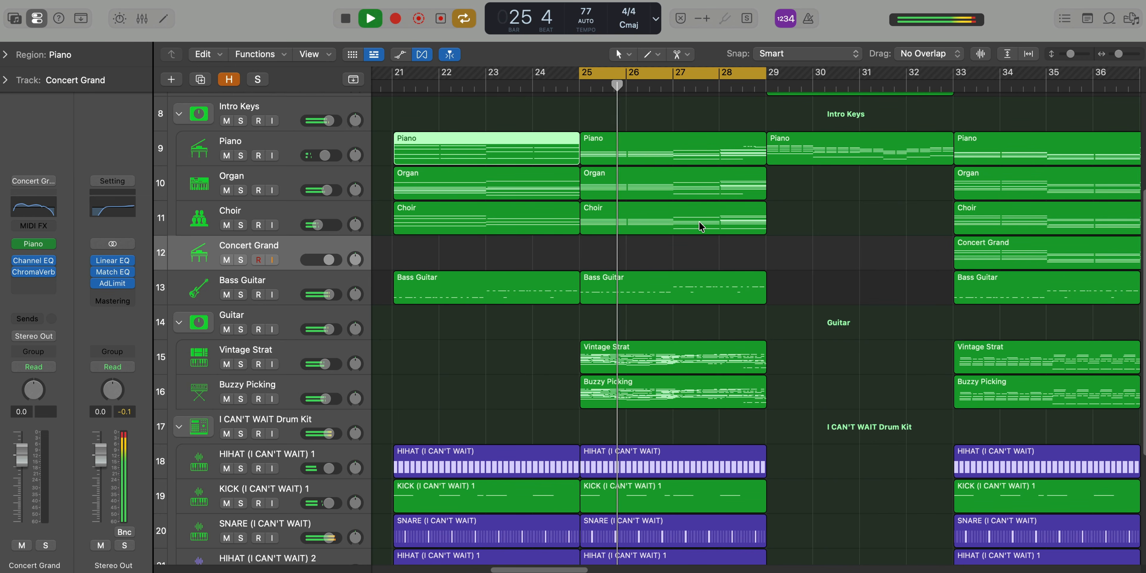
Turn off cycle mode and let the arrangement play on past bar 29 into the section without drums and bass
{"action": "key", "text": "super+Up"}
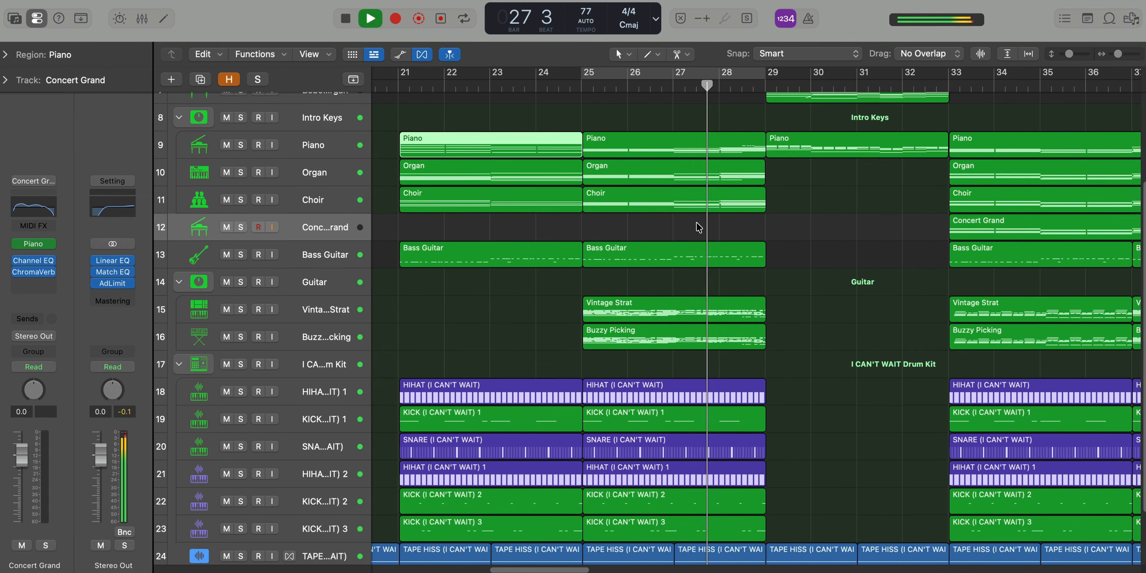
{"action": "key", "text": "super+Left"}
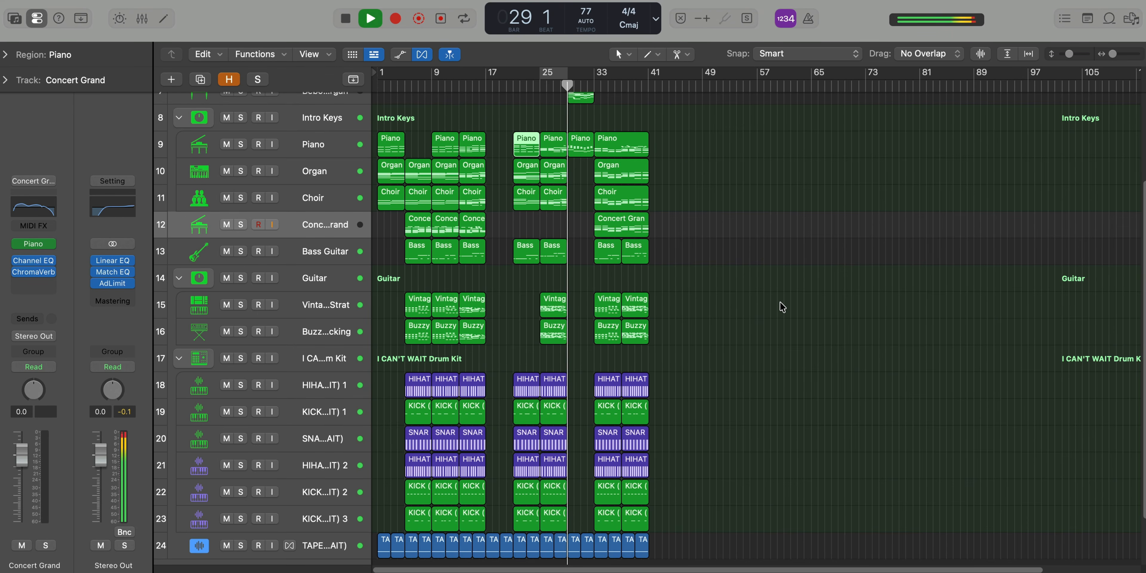
{"action": "key", "text": "super+Right"}
{"action": "key", "text": "super+Up"}
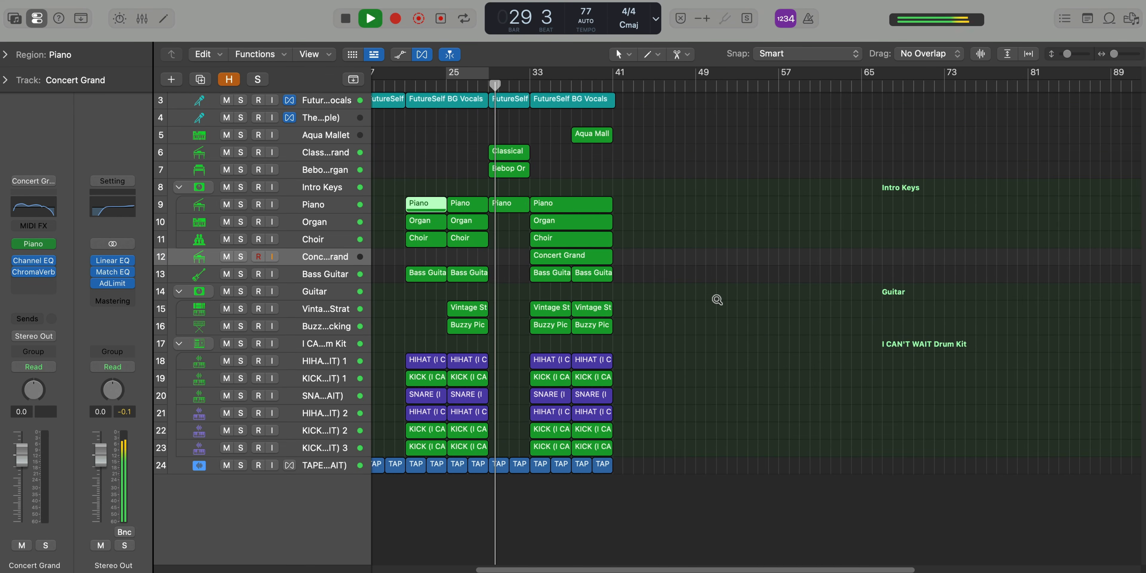
{"action": "key", "text": "super+Right"}
{"action": "key", "text": "super+Right"}
{"action": "key", "text": "super+Down"}
{"action": "key", "text": "super+Up"}
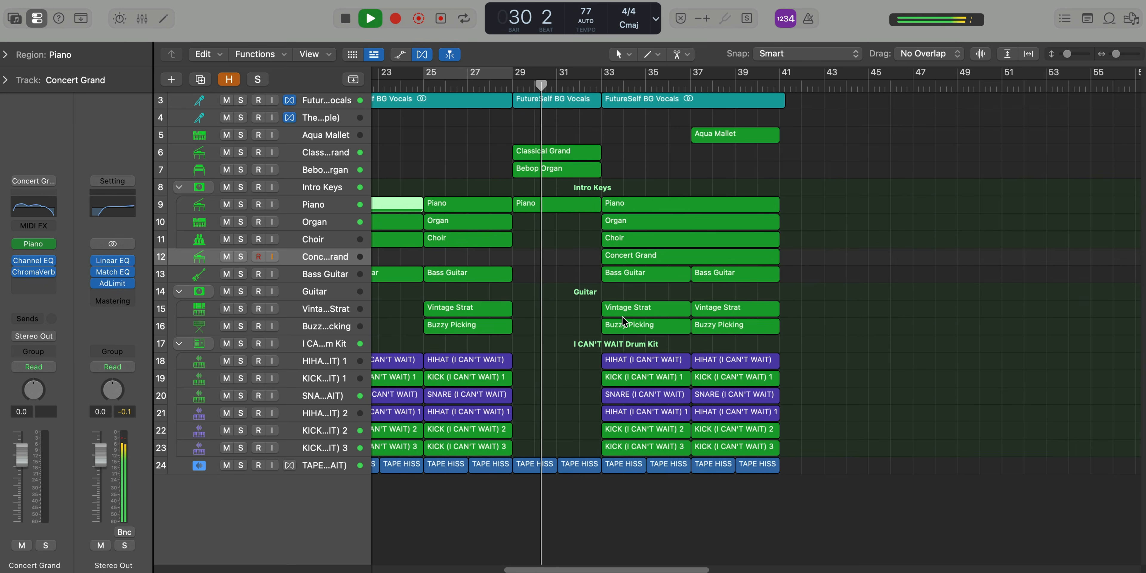
{"action": "key", "text": "super+Right"}
{"action": "key", "text": "super+Down"}
{"action": "key", "text": "super+Right"}
{"action": "scroll", "coordinate": [623, 316], "scroll_direction": "left", "scroll_amount": 7}
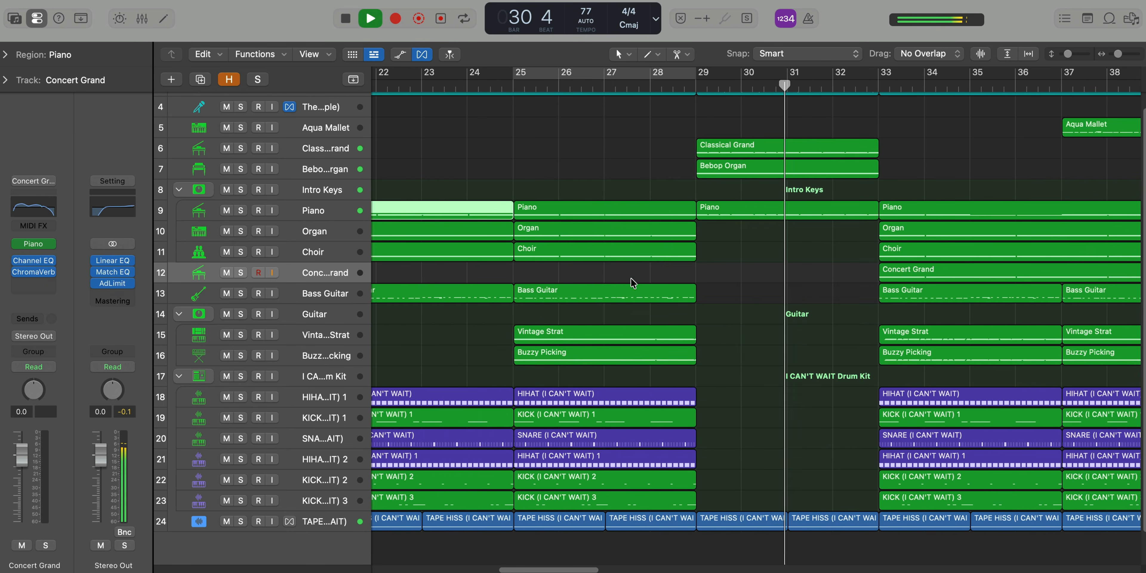
Set the cycle range to bars 29 to 33 and stop playback
{"action": "scroll", "coordinate": [630, 280], "scroll_direction": "up", "scroll_amount": 1}
{"action": "scroll", "coordinate": [649, 278], "scroll_direction": "right", "scroll_amount": 3}
{"action": "left_click_drag", "start_coordinate": [577, 80], "coordinate": [749, 80]}
{"action": "key", "text": "space"}
{"action": "key", "text": "super+Down"}
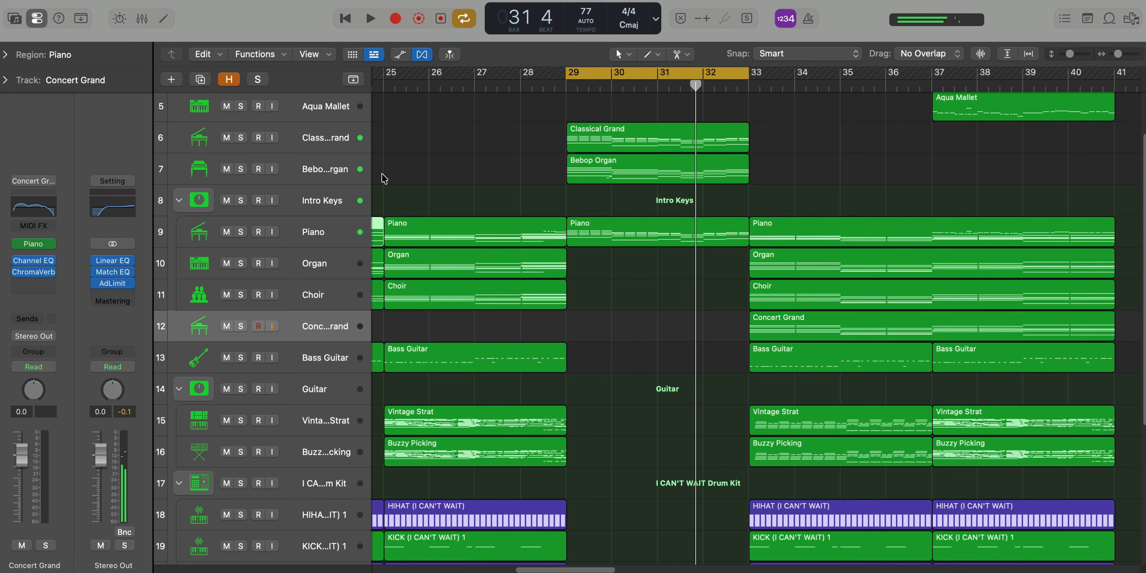
Solo the Classical Grand track and play its region with its notes open in the Piano Roll
{"action": "left_click", "coordinate": [247, 141]}
{"action": "double_click", "coordinate": [613, 138]}
{"action": "key", "text": "space"}
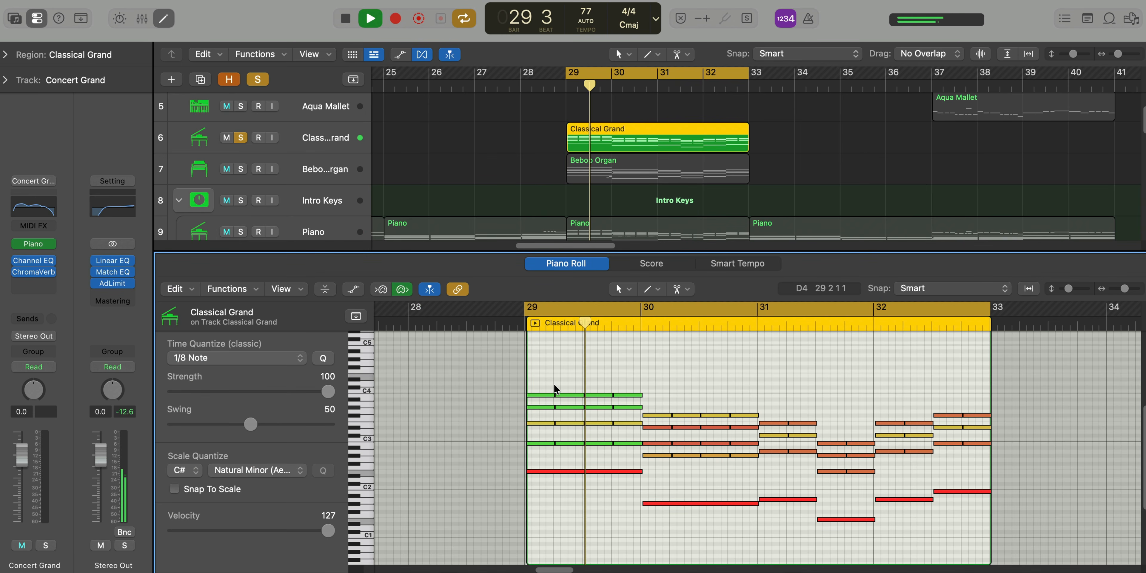
{"action": "scroll", "coordinate": [554, 385], "scroll_direction": "up", "scroll_amount": 1}
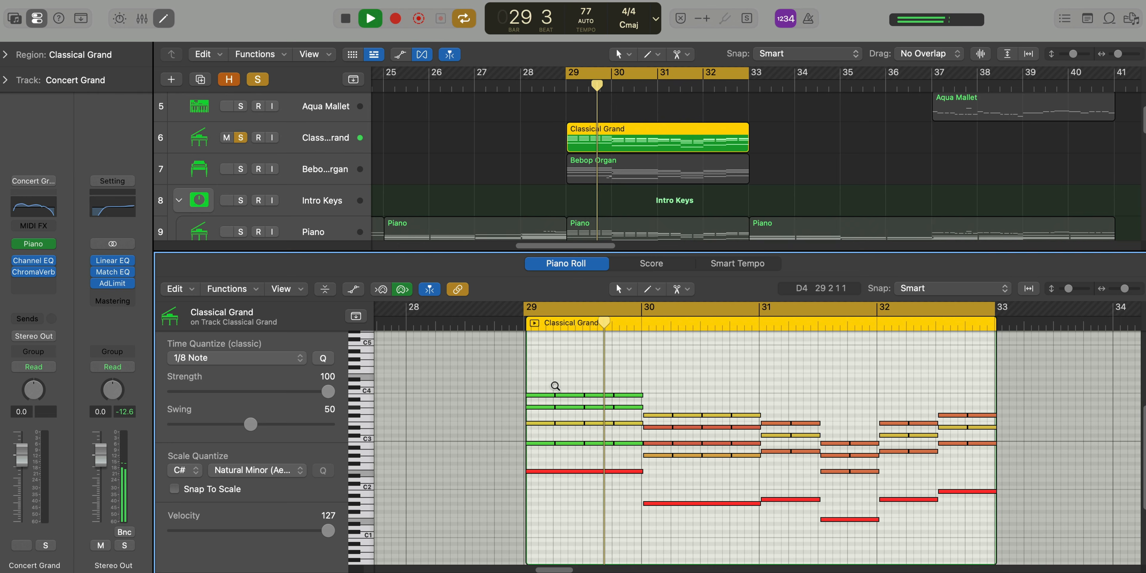
Check the Classical Grand track's patch in the Library, then play its soloed part through the cycle
{"action": "left_click", "coordinate": [332, 140]}
{"action": "left_click", "coordinate": [14, 18]}
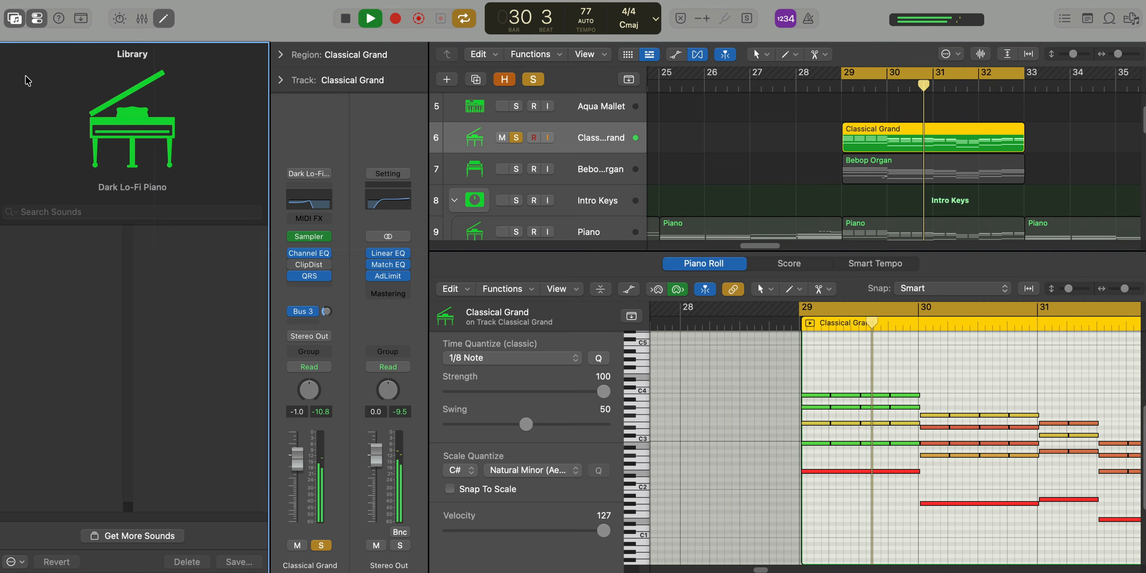
{"action": "key", "text": "space"}
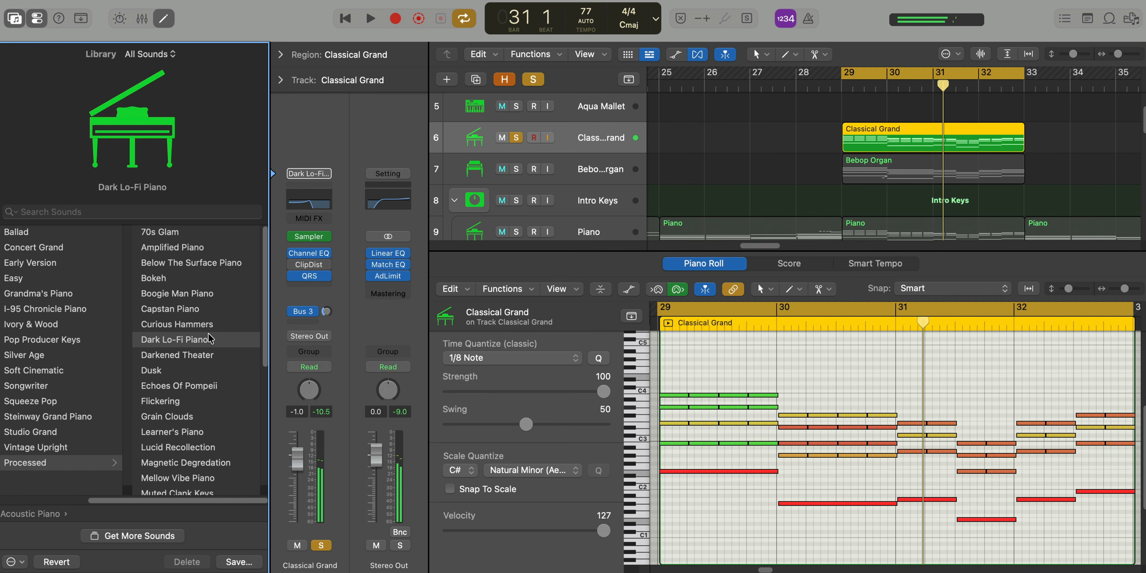
{"action": "left_click", "coordinate": [14, 18]}
{"action": "key", "text": "space"}
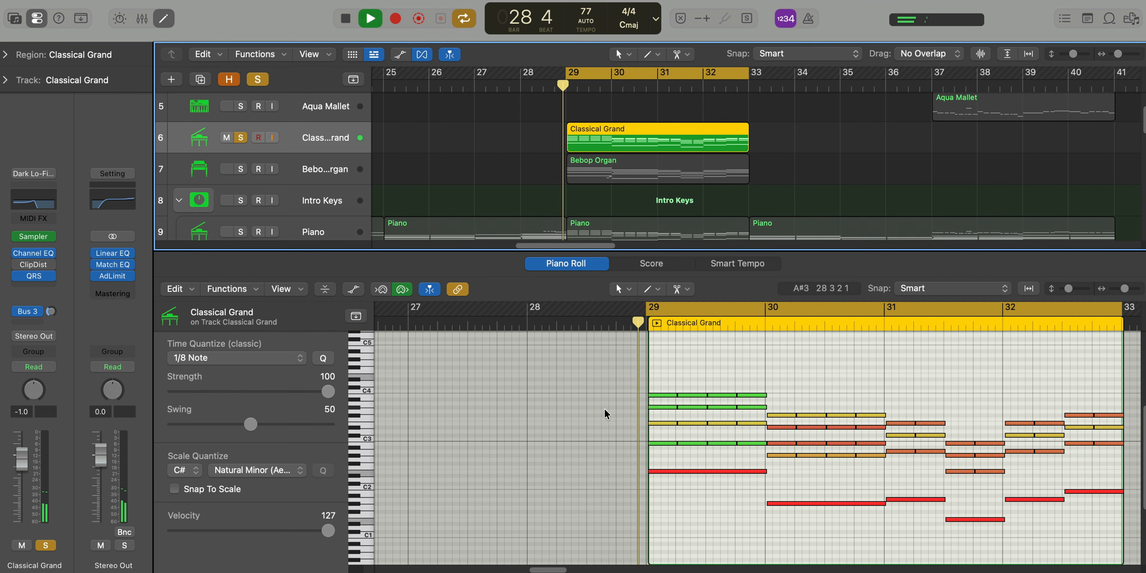
{"action": "scroll", "coordinate": [688, 472], "scroll_direction": "up", "scroll_amount": 3}
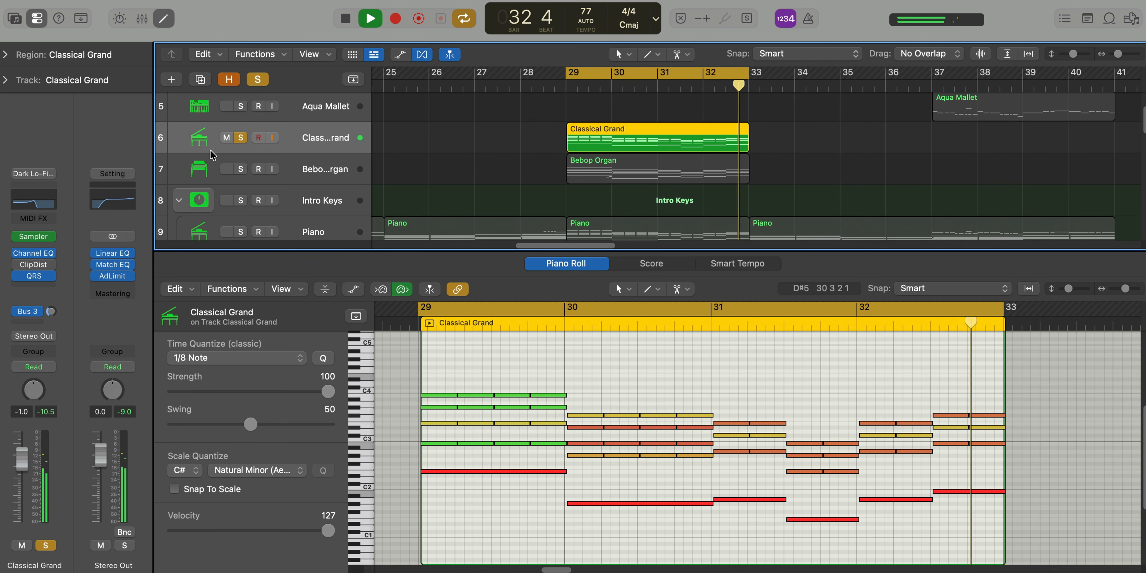
Solo only the Bebop Organ track, select it and listen to its part
{"action": "key", "text": "space"}
{"action": "left_click", "coordinate": [240, 167], "text": "alt"}
{"action": "left_click", "coordinate": [314, 168]}
{"action": "key", "text": "space"}
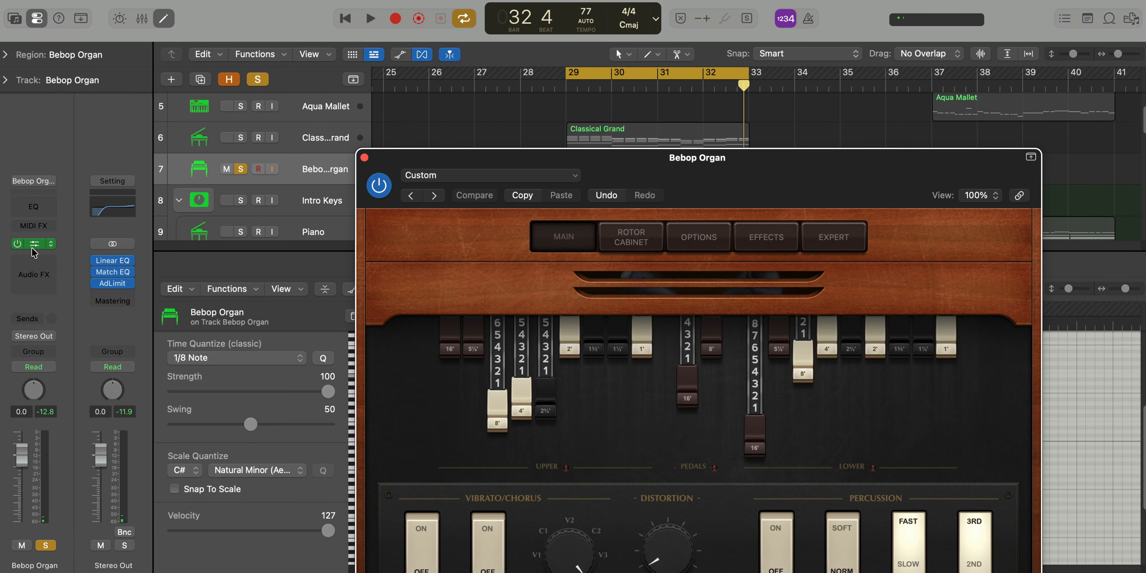
Examine the Bebop Organ's Vintage B3 settings and its Library patch, then close the instrument window and the Piano Roll
{"action": "left_click_drag", "start_coordinate": [616, 180], "coordinate": [521, 41]}
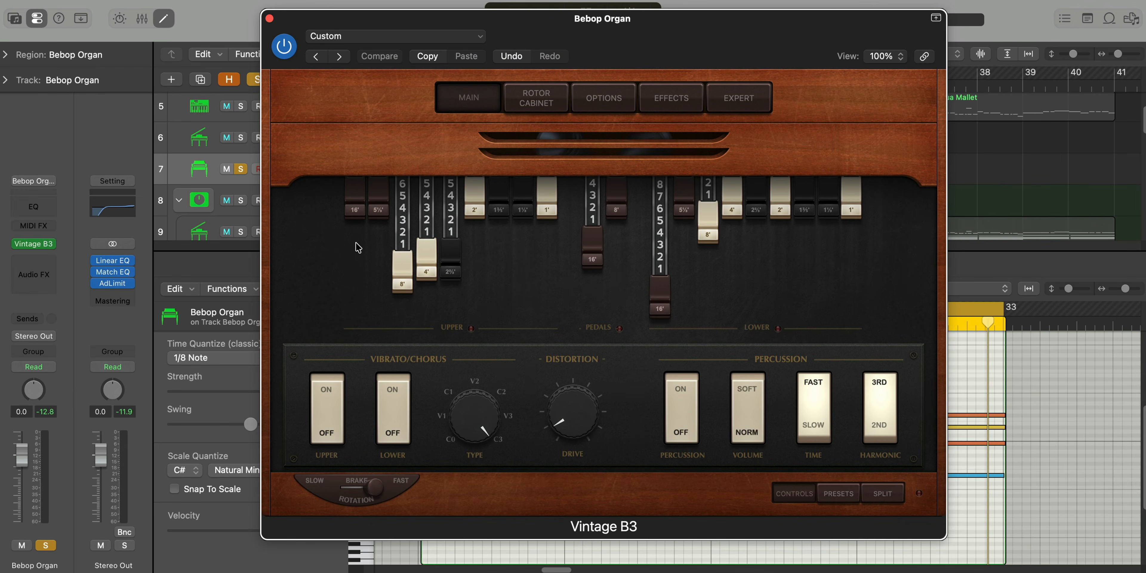
{"action": "left_click", "coordinate": [7, 17]}
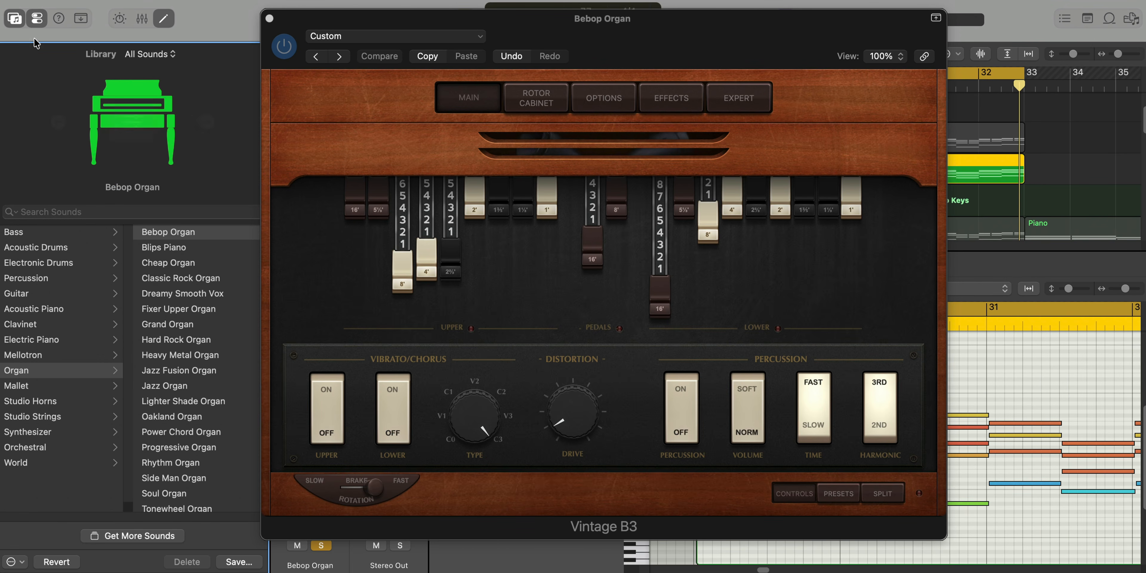
{"action": "left_click", "coordinate": [15, 20]}
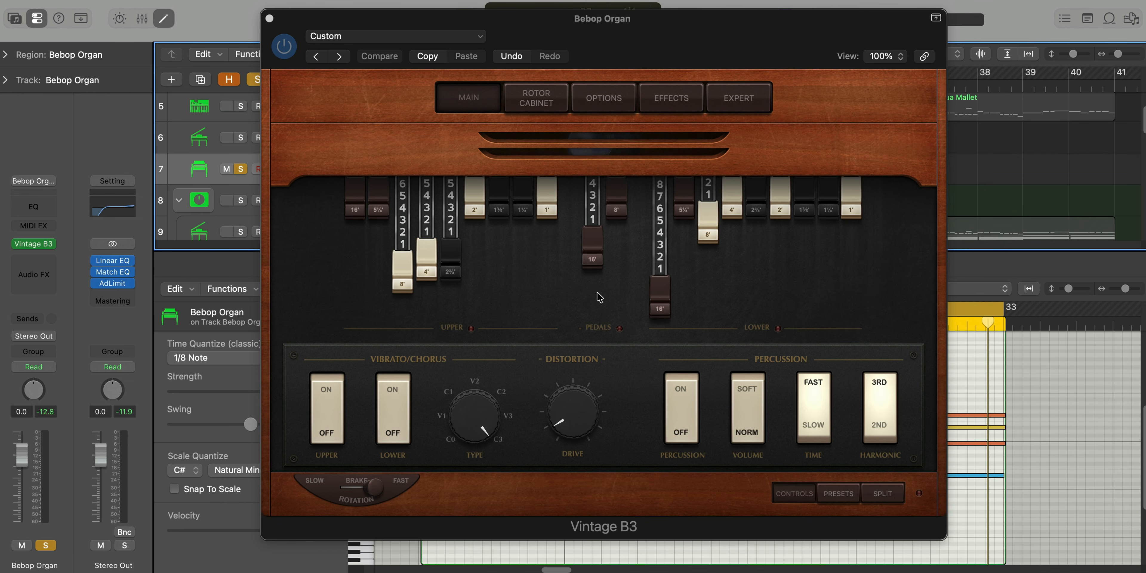
{"action": "left_click", "coordinate": [271, 19]}
{"action": "key", "text": "x"}
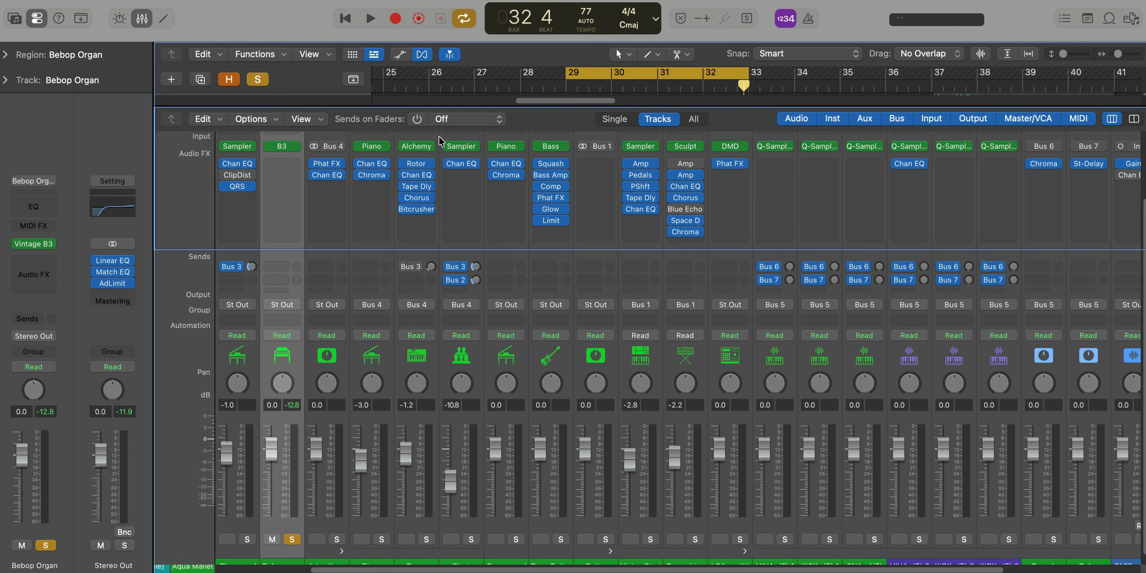
{"action": "key", "text": "x"}
Solo the Piano and Classical Grand tracks together with the Bebop Organ and play the layered keys from bar 29
{"action": "left_click", "coordinate": [242, 232]}
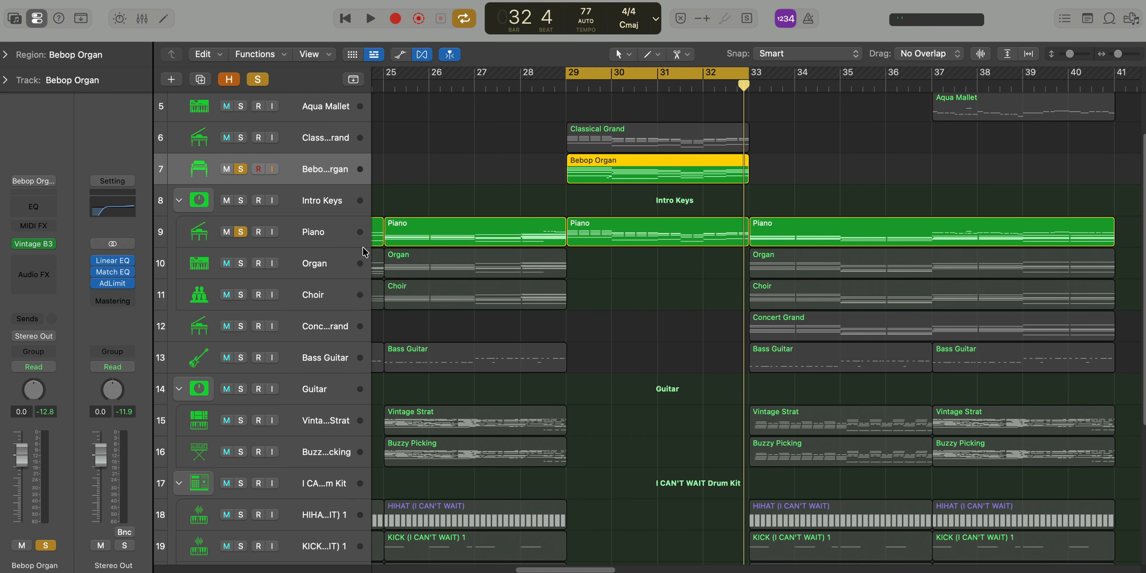
{"action": "left_click", "coordinate": [240, 137]}
{"action": "key", "text": "space"}
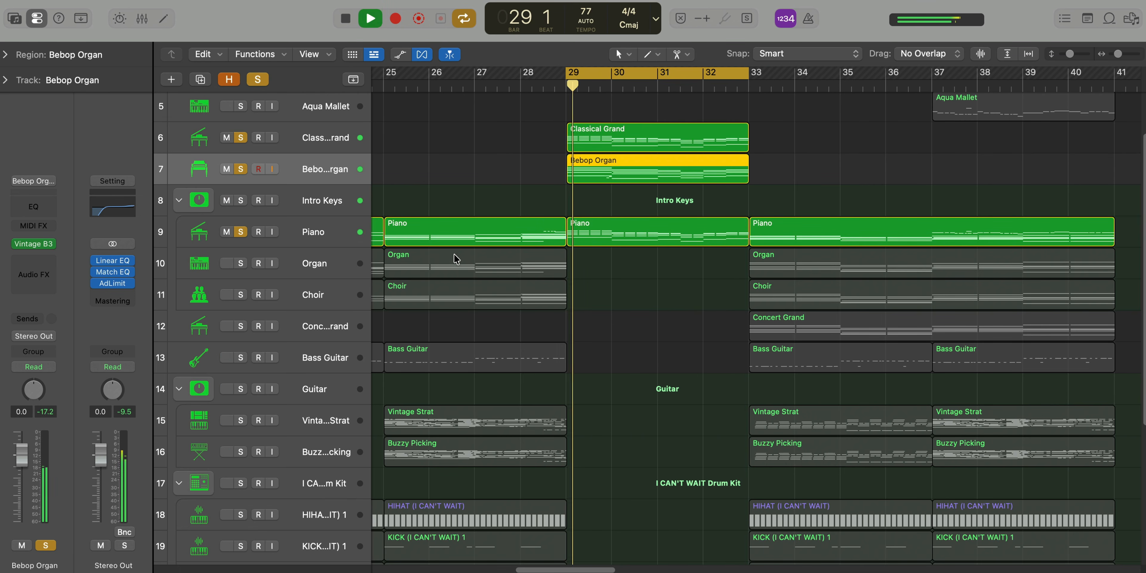
{"action": "scroll", "coordinate": [463, 263], "scroll_direction": "down", "scroll_amount": 3}
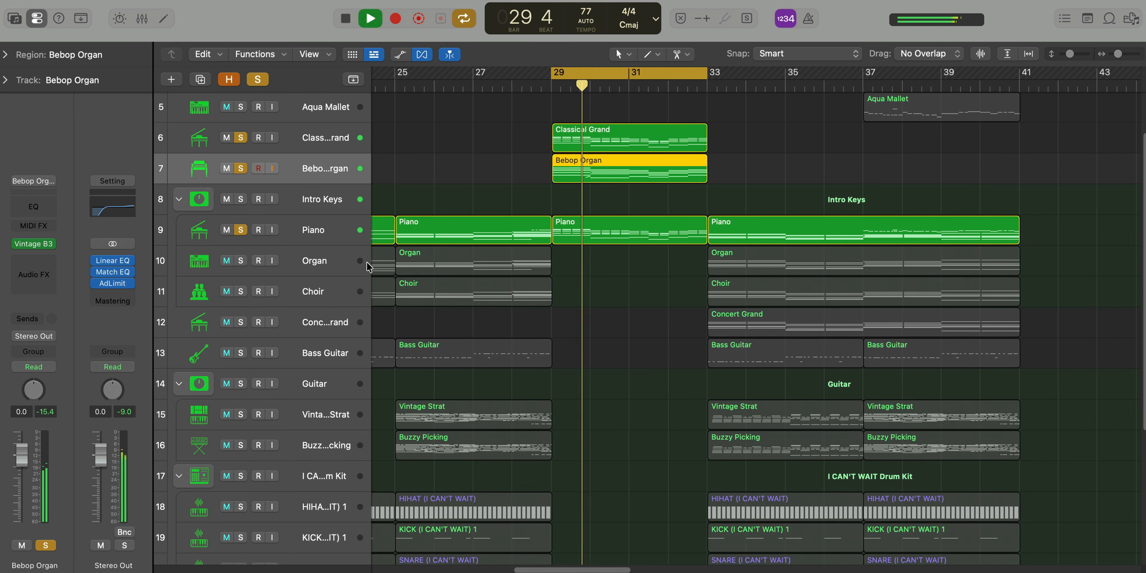
Select the Piano track and check its patch in the Library, then close the Library
{"action": "left_click", "coordinate": [335, 232]}
{"action": "left_click", "coordinate": [13, 19]}
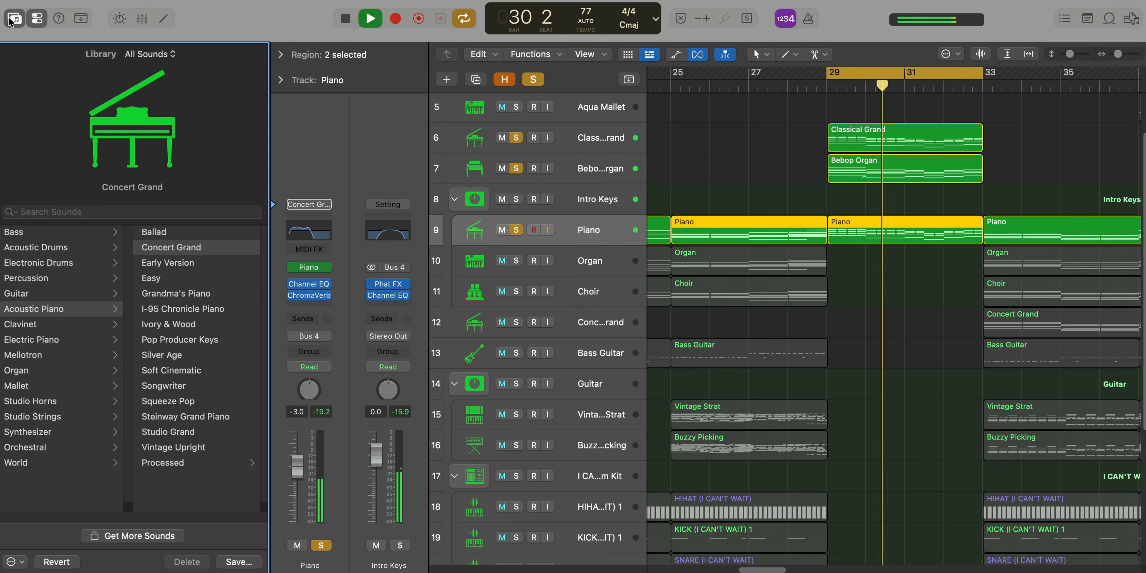
{"action": "left_click", "coordinate": [10, 20]}
Turn off cycle mode, clear all the solos and let the full arrangement play on from bar 31 to bar 35
{"action": "key", "text": "super+Up"}
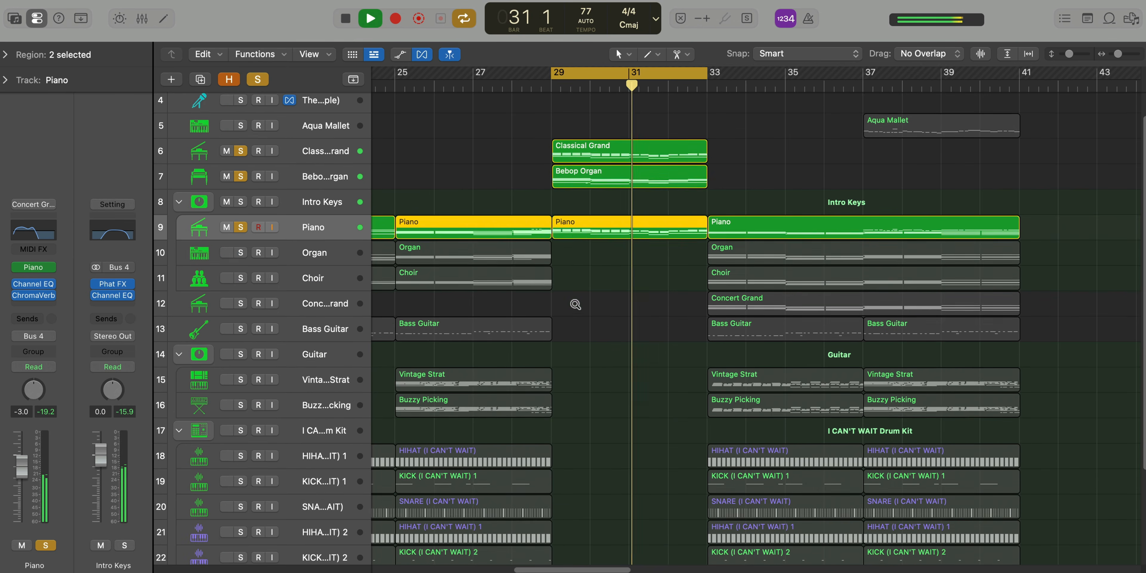
{"action": "key", "text": "super+Up"}
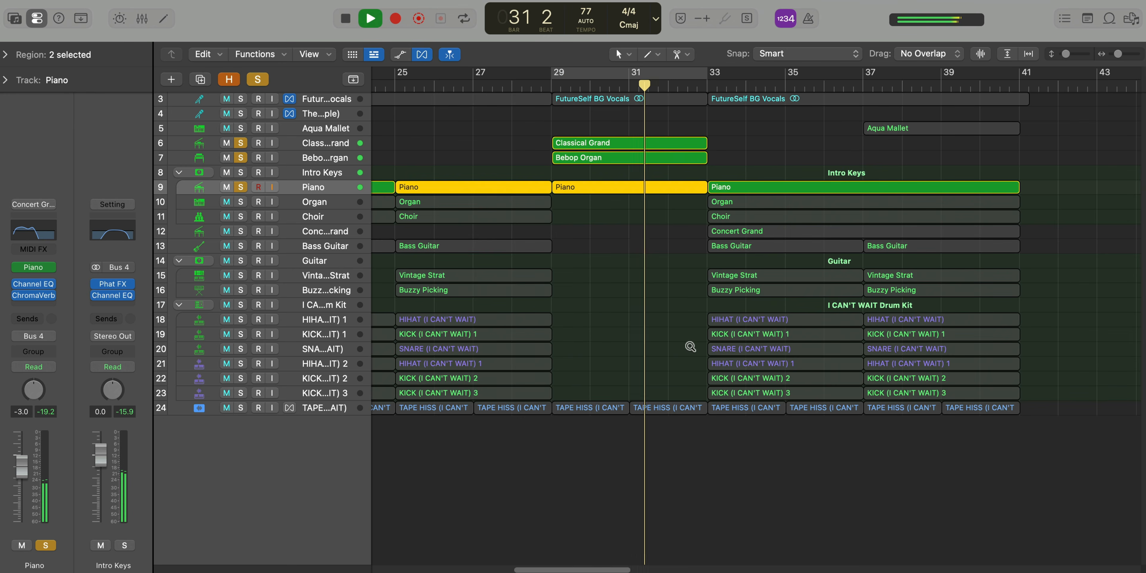
{"action": "left_click", "coordinate": [241, 157], "text": "alt"}
{"action": "scroll", "coordinate": [547, 294], "scroll_direction": "down", "scroll_amount": 1}
{"action": "scroll", "coordinate": [696, 369], "scroll_direction": "up", "scroll_amount": 5}
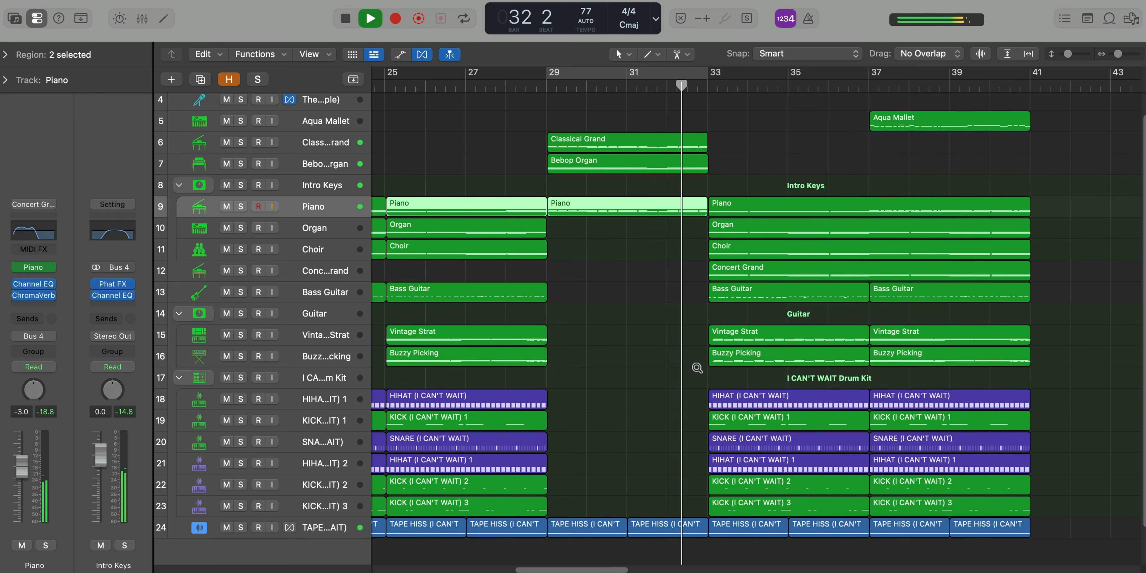
{"action": "scroll", "coordinate": [697, 368], "scroll_direction": "up", "scroll_amount": 1}
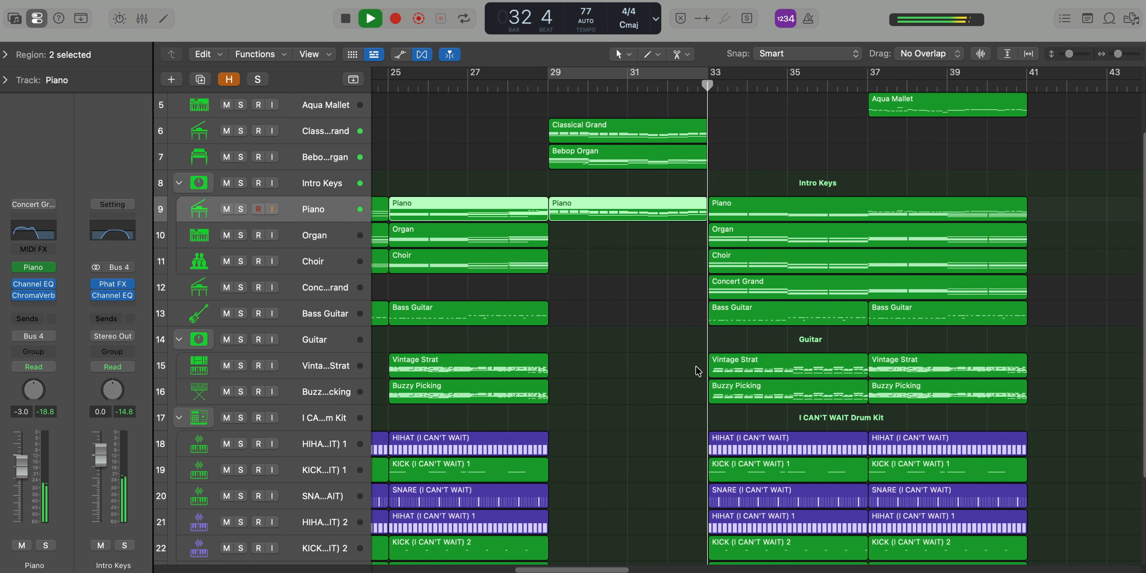
{"action": "scroll", "coordinate": [696, 370], "scroll_direction": "down", "scroll_amount": 3}
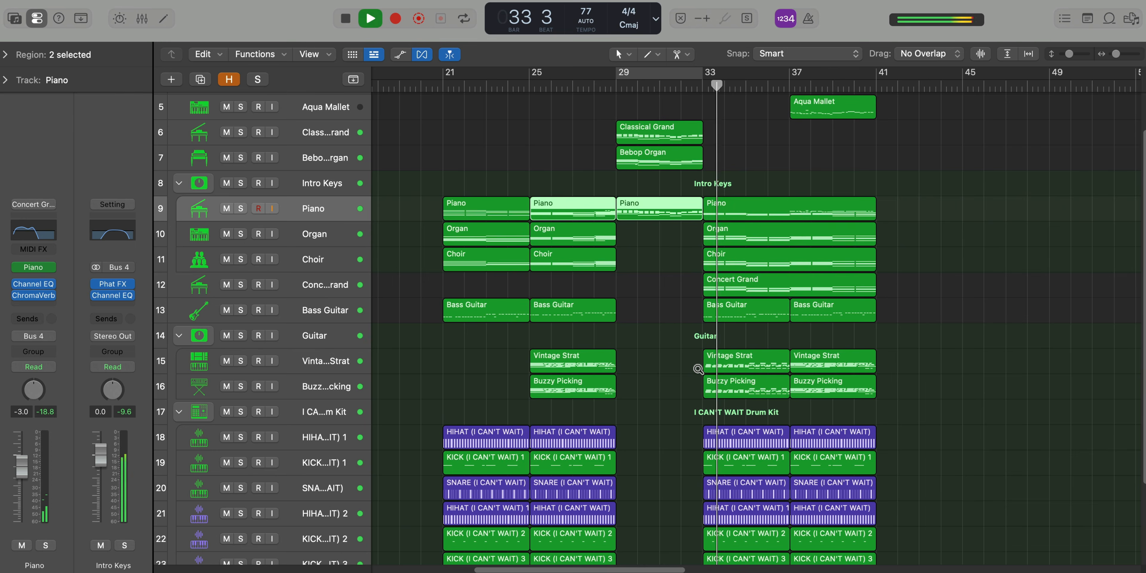
{"action": "scroll", "coordinate": [697, 369], "scroll_direction": "up", "scroll_amount": 3}
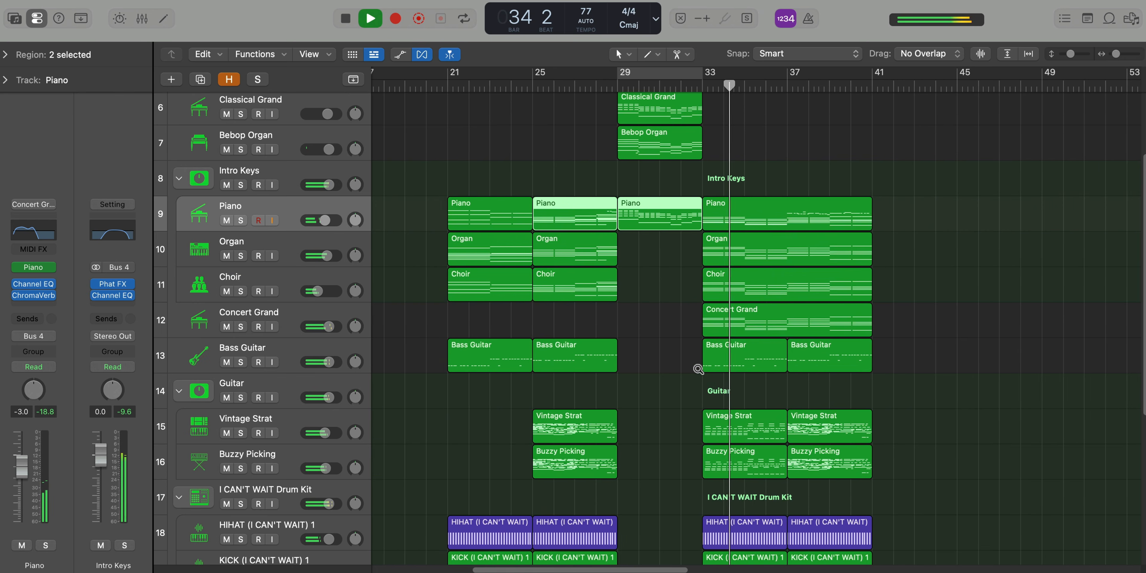
{"action": "scroll", "coordinate": [698, 369], "scroll_direction": "down", "scroll_amount": 3}
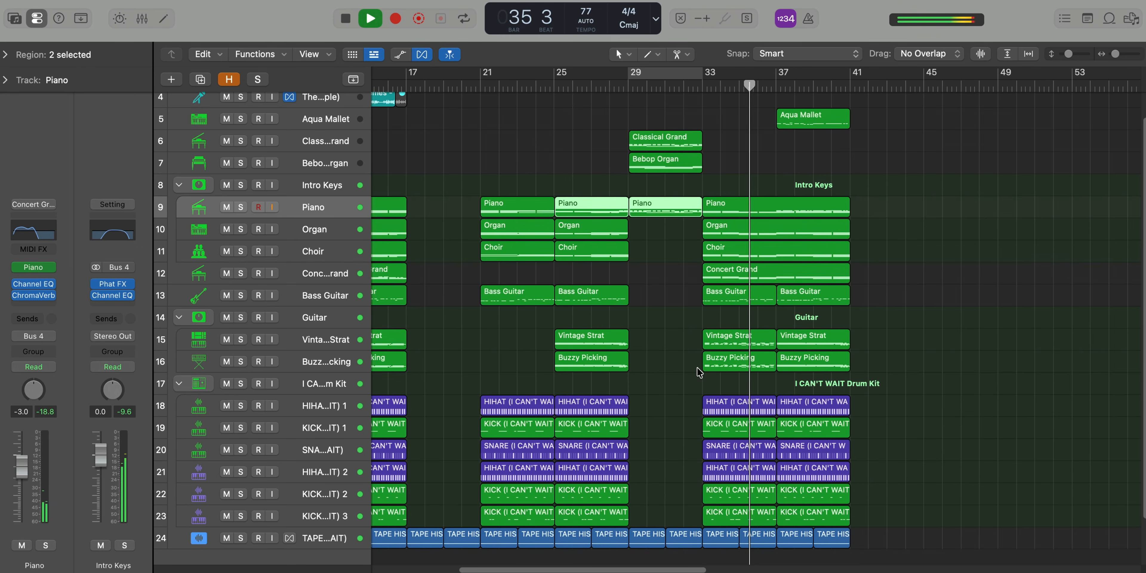
Set the cycle range from bar 37 to bar 41 and loop the final section of the arrangement
{"action": "left_click_drag", "start_coordinate": [781, 79], "coordinate": [856, 79]}
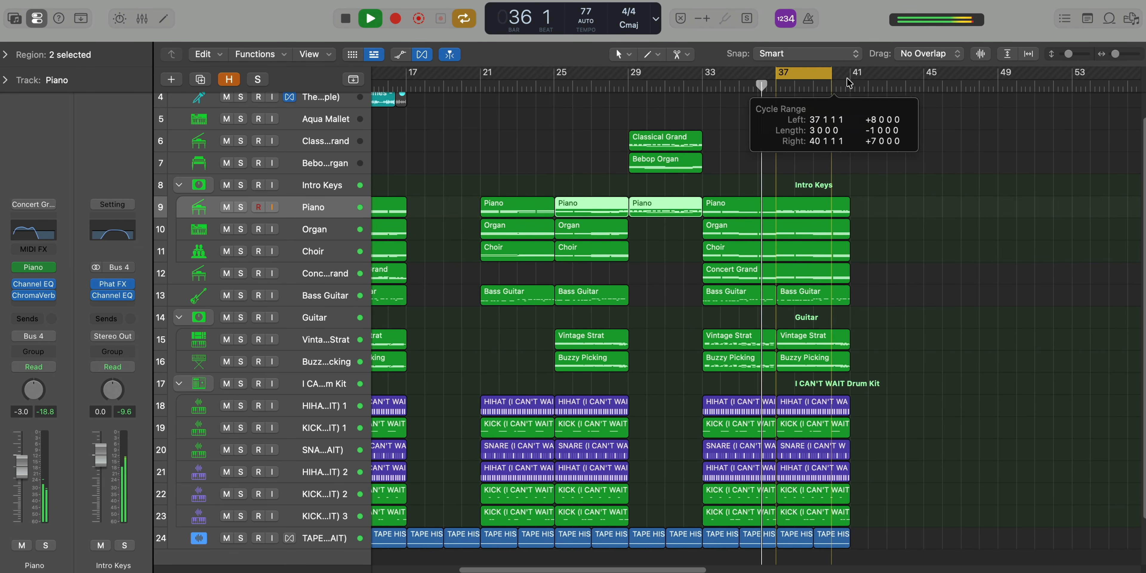
{"action": "scroll", "coordinate": [903, 231], "scroll_direction": "up", "scroll_amount": 3}
{"action": "scroll", "coordinate": [906, 239], "scroll_direction": "up", "scroll_amount": 2}
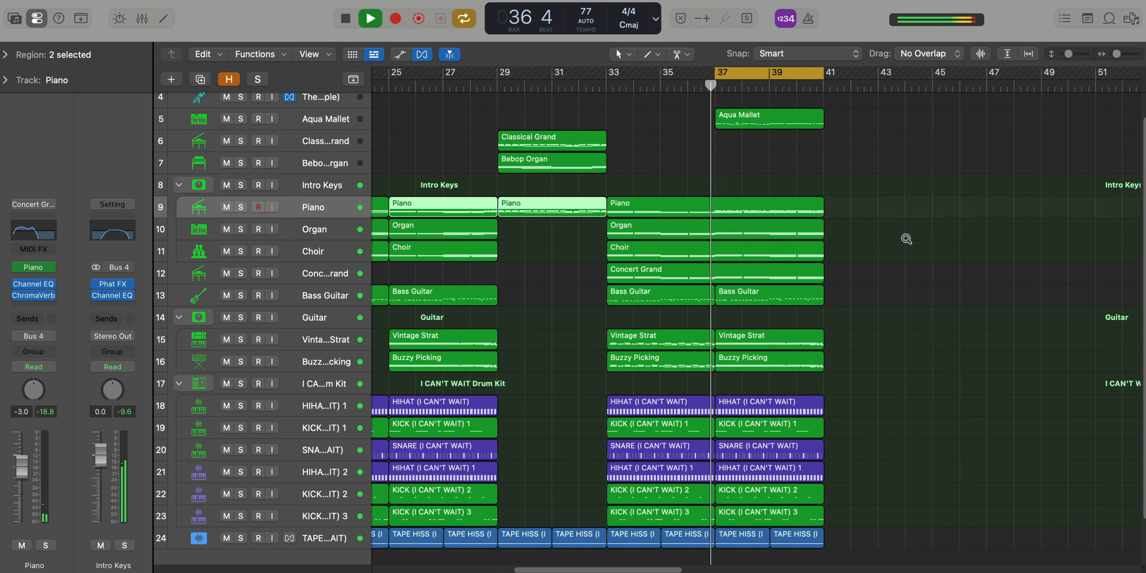
{"action": "scroll", "coordinate": [906, 238], "scroll_direction": "up", "scroll_amount": 2}
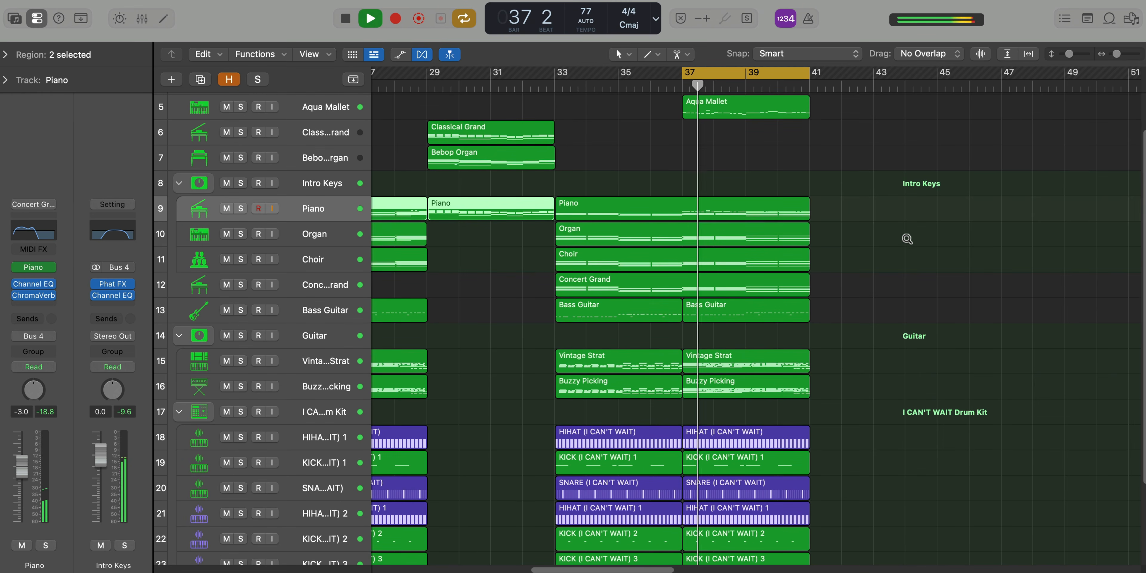
{"action": "scroll", "coordinate": [907, 238], "scroll_direction": "down", "scroll_amount": 1}
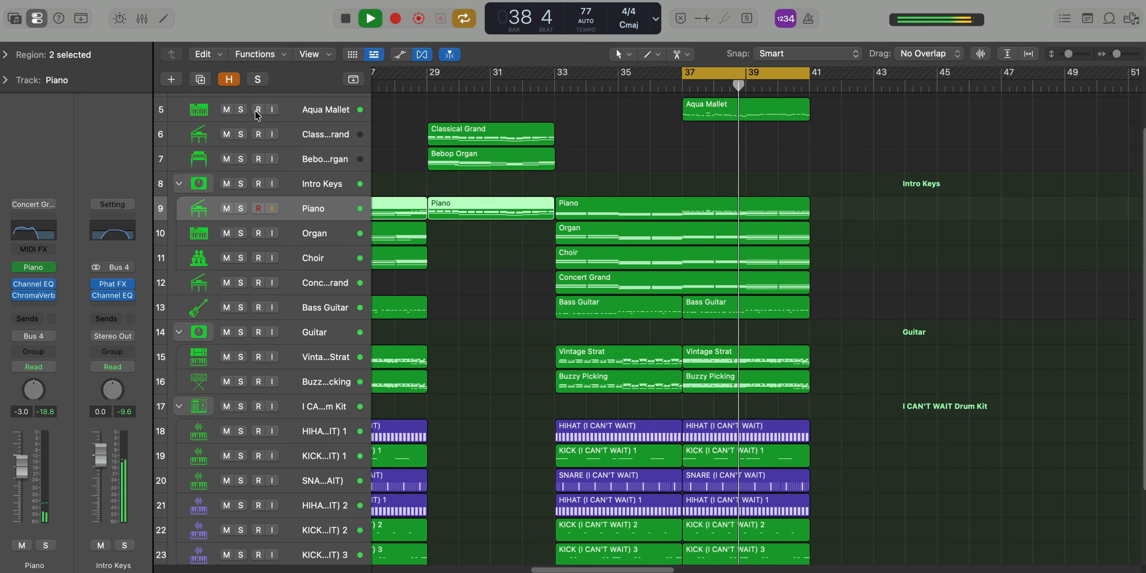
Solo the Aqua Mallet track and open its bar 37 region in the Piano Roll to view the notes
{"action": "left_click", "coordinate": [240, 109]}
{"action": "scroll", "coordinate": [723, 181], "scroll_direction": "up", "scroll_amount": 2}
{"action": "scroll", "coordinate": [723, 181], "scroll_direction": "up", "scroll_amount": 1}
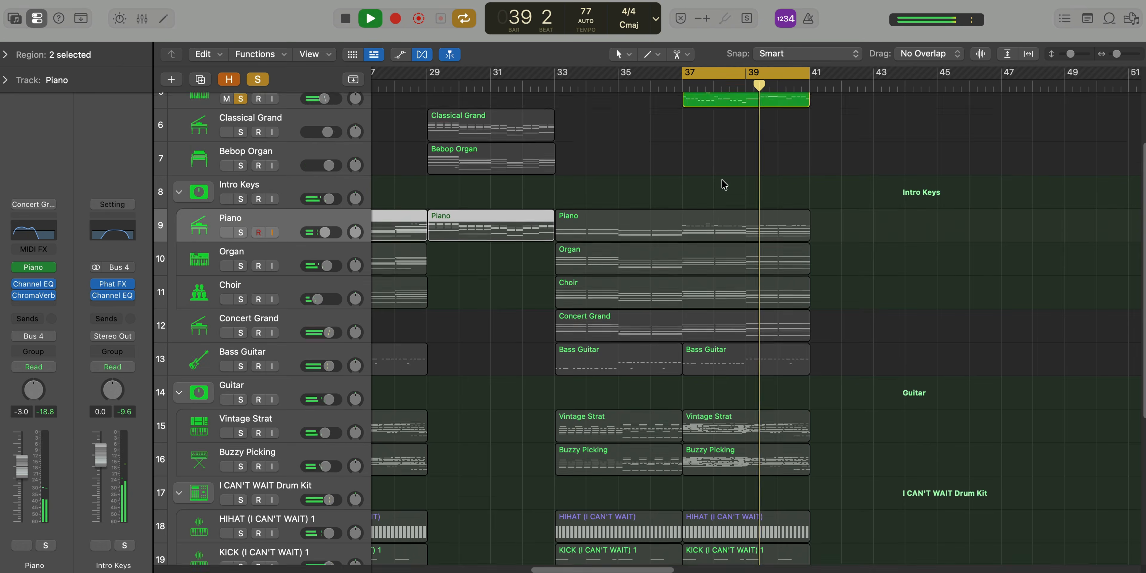
{"action": "scroll", "coordinate": [723, 181], "scroll_direction": "up", "scroll_amount": 3}
{"action": "double_click", "coordinate": [724, 182]}
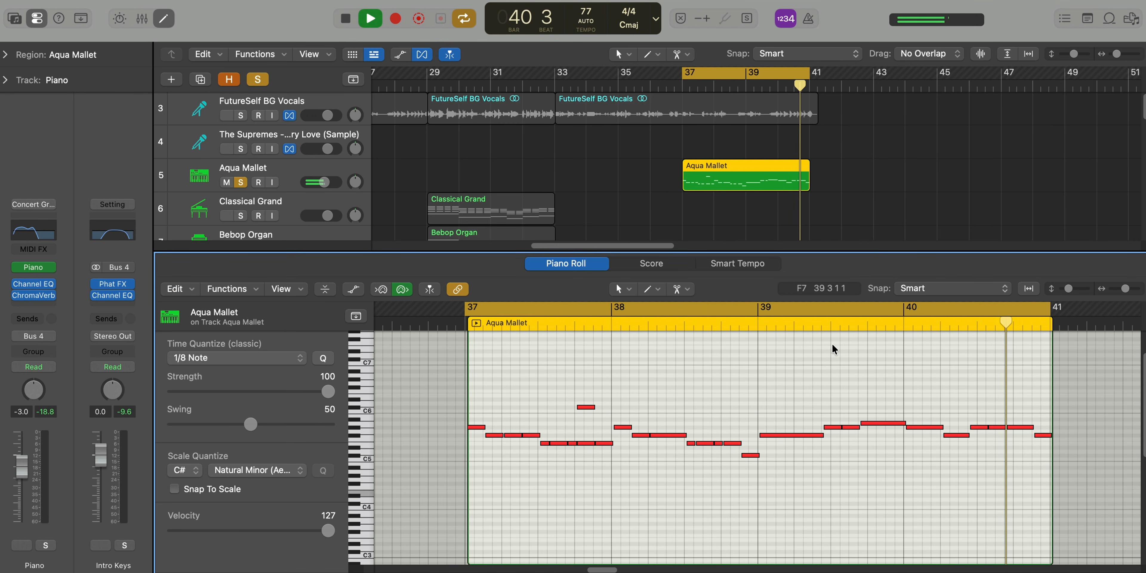
Examine the Aqua Mallet track's Alchemy instrument and Channel EQ with playback stopped, then resume playback without the Piano Roll
{"action": "left_click", "coordinate": [283, 171]}
{"action": "key", "text": "space"}
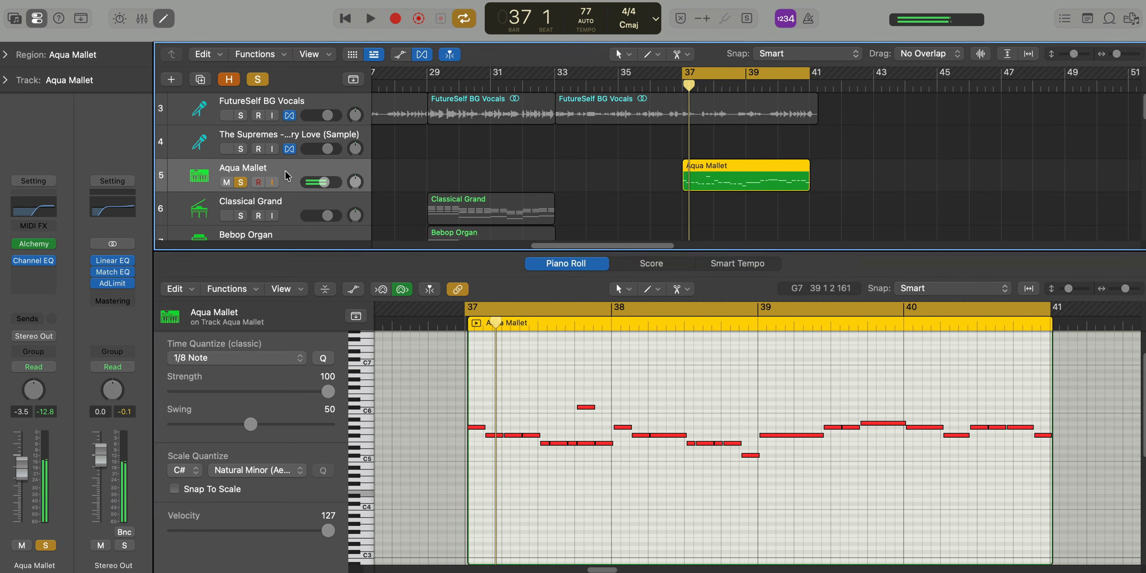
{"action": "left_click", "coordinate": [34, 244]}
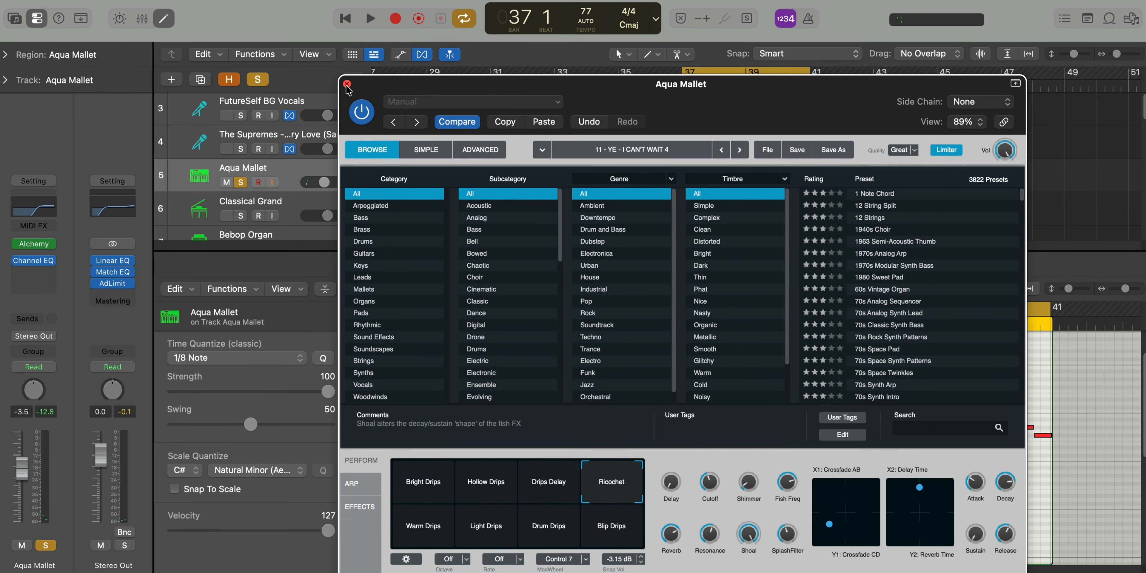
{"action": "left_click", "coordinate": [347, 84]}
{"action": "left_click", "coordinate": [34, 260]}
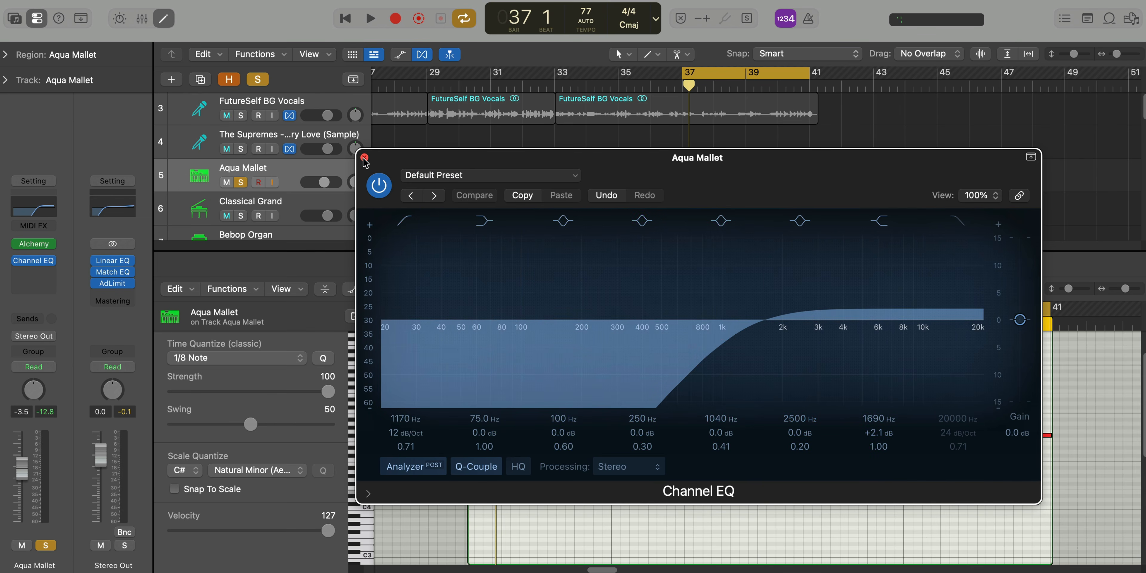
{"action": "left_click", "coordinate": [364, 157]}
{"action": "key", "text": "space"}
{"action": "key", "text": "e"}
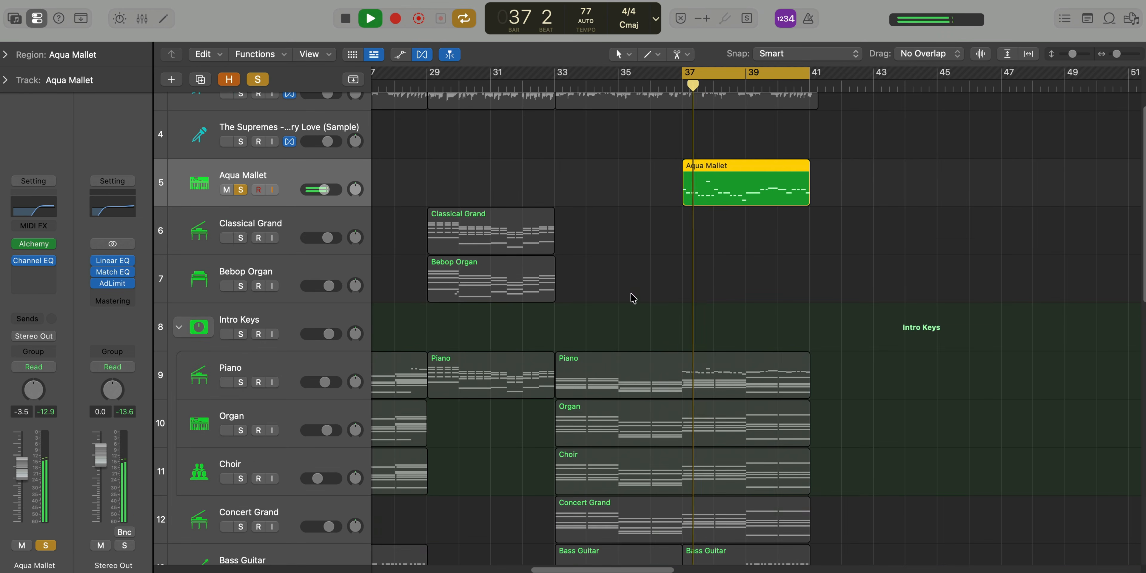
Add the Piano, Organ, Choir and Concert Grand tracks one by one to the soloed Aqua Mallet
{"action": "left_click", "coordinate": [241, 381]}
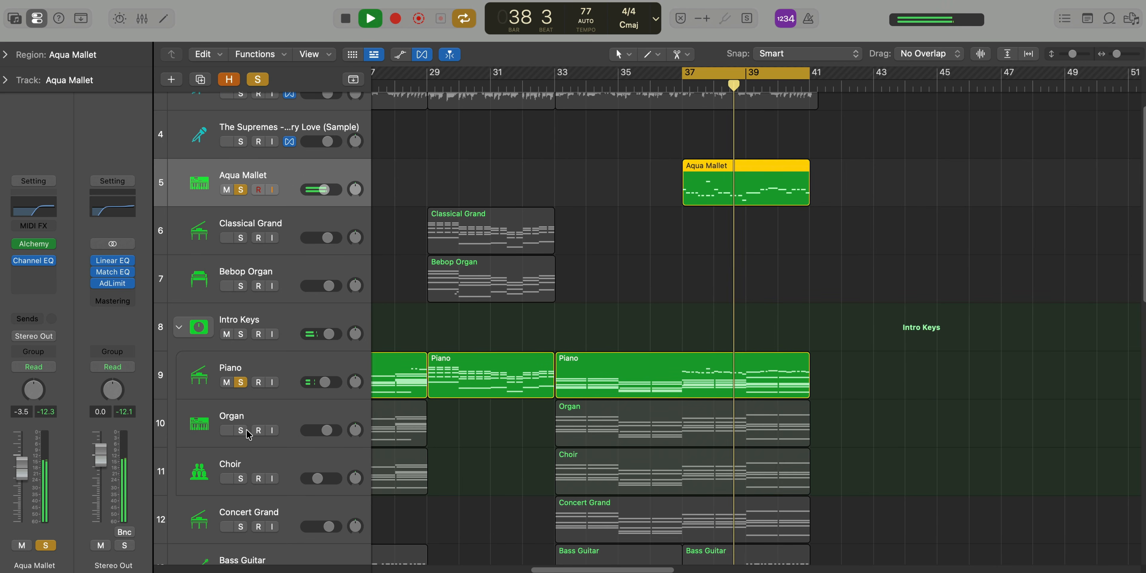
{"action": "scroll", "coordinate": [246, 423], "scroll_direction": "down", "scroll_amount": 2}
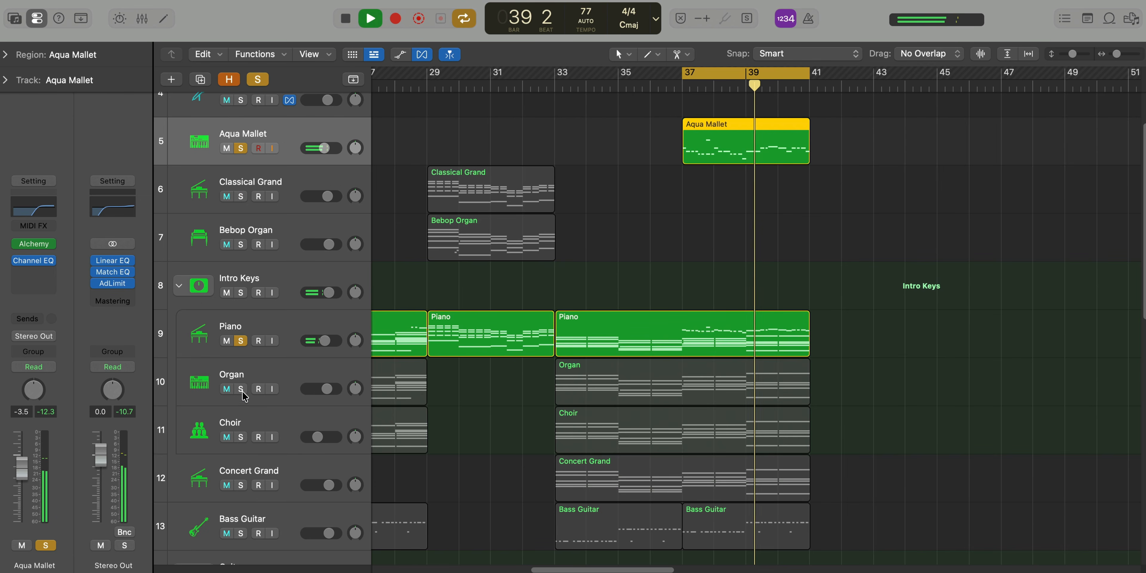
{"action": "left_click", "coordinate": [240, 389]}
{"action": "left_click", "coordinate": [241, 437]}
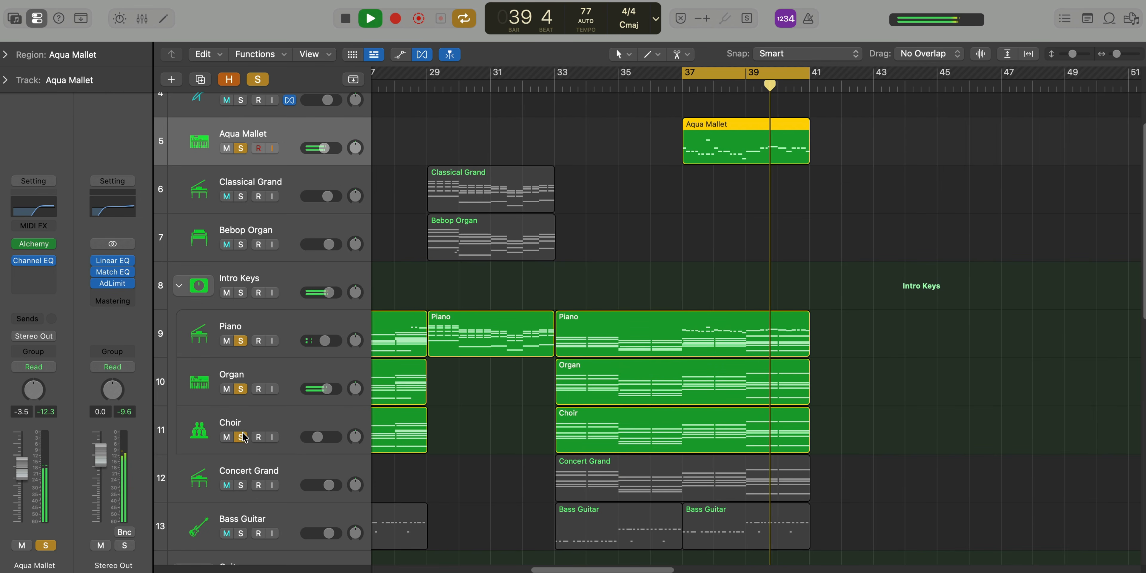
{"action": "left_click", "coordinate": [240, 484]}
Bring the Bass Guitar, Vintage Strat and Buzzy Picking tracks into the soloed mix
{"action": "scroll", "coordinate": [240, 511], "scroll_direction": "down", "scroll_amount": 2}
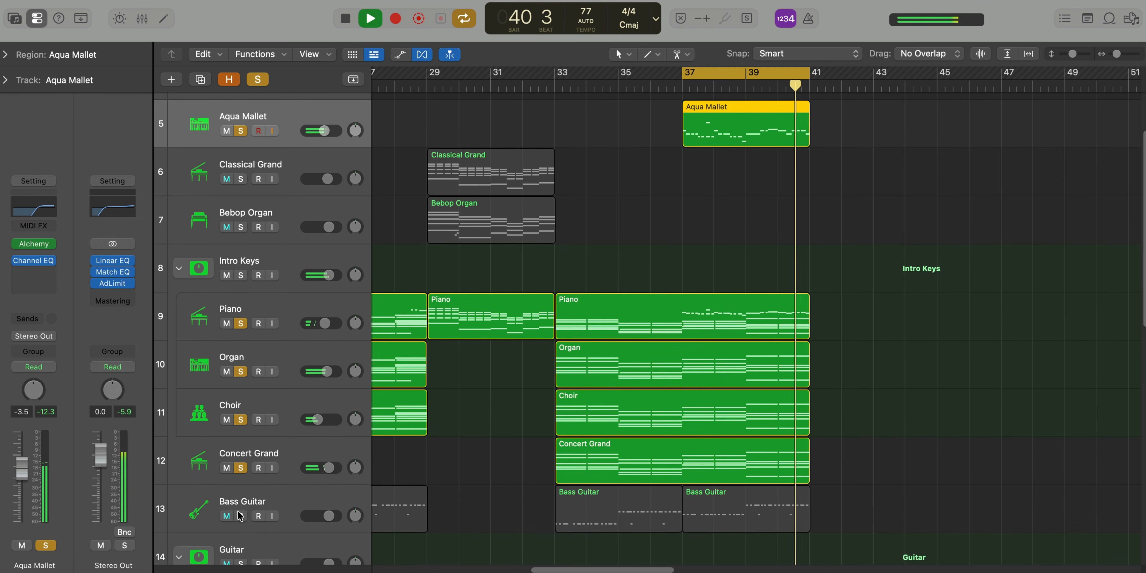
{"action": "left_click", "coordinate": [240, 516]}
{"action": "scroll", "coordinate": [241, 498], "scroll_direction": "down", "scroll_amount": 5}
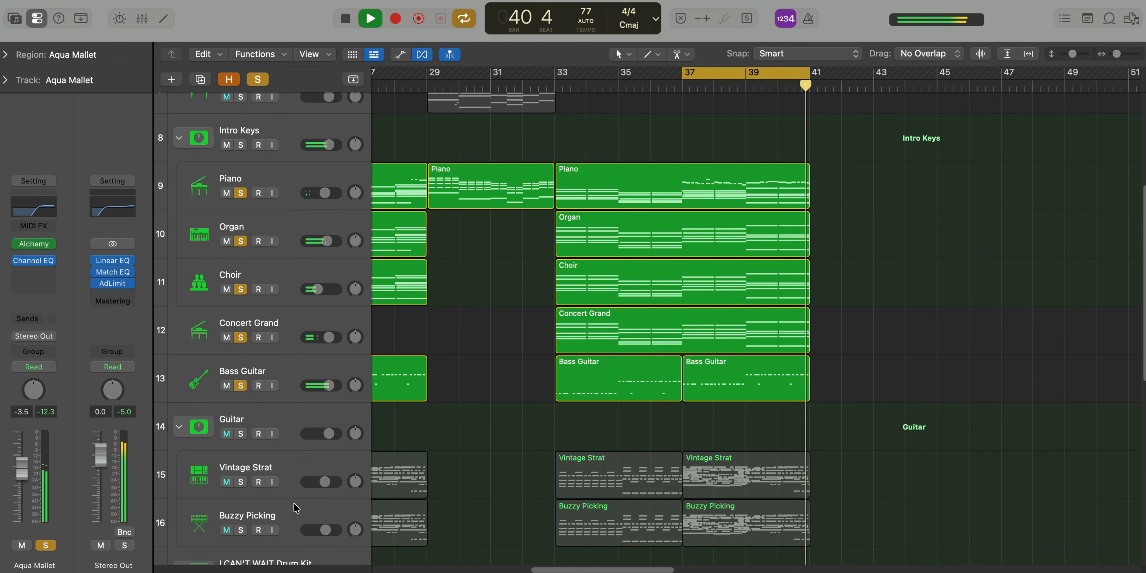
{"action": "left_click", "coordinate": [241, 483]}
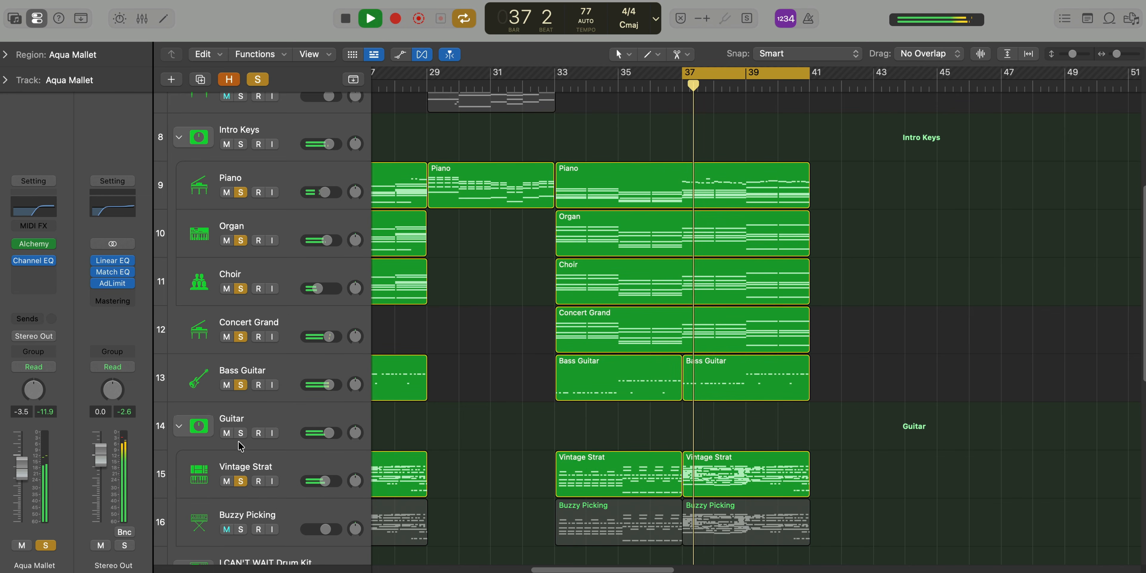
{"action": "left_click", "coordinate": [240, 529]}
Also solo both hi-hats, the three kicks, the snare, the tape hiss and the FutureSelf BG Vocals
{"action": "scroll", "coordinate": [243, 467], "scroll_direction": "down", "scroll_amount": 8}
{"action": "left_click", "coordinate": [240, 389]}
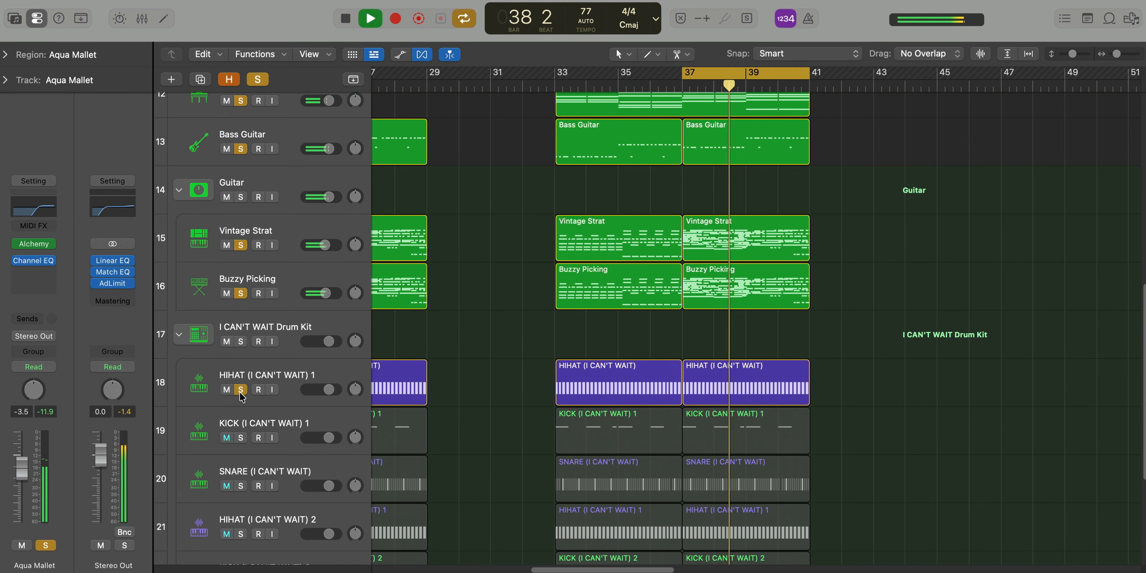
{"action": "left_click", "coordinate": [241, 437]}
{"action": "left_click", "coordinate": [240, 485]}
{"action": "scroll", "coordinate": [240, 487], "scroll_direction": "down", "scroll_amount": 2}
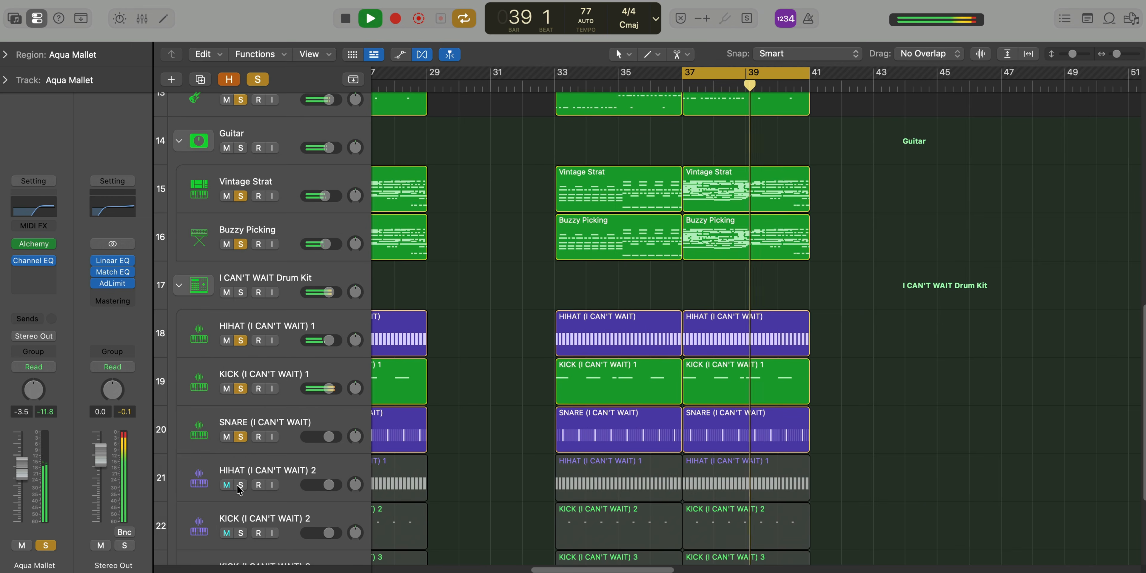
{"action": "left_click", "coordinate": [240, 486]}
{"action": "scroll", "coordinate": [241, 487], "scroll_direction": "down", "scroll_amount": 2}
{"action": "left_click", "coordinate": [240, 484]}
{"action": "left_click", "coordinate": [241, 532]}
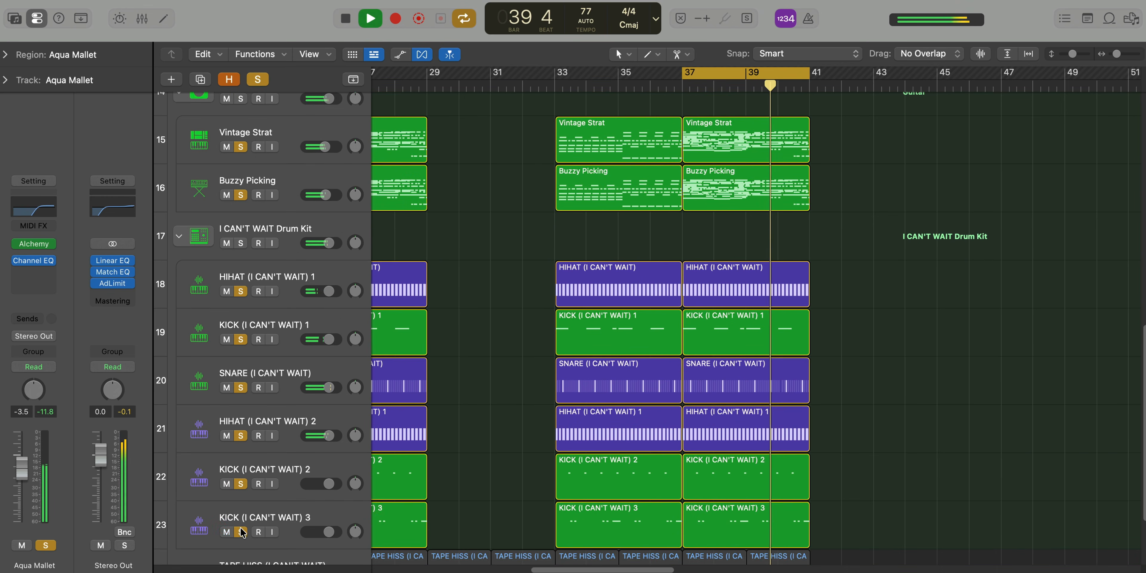
{"action": "scroll", "coordinate": [242, 525], "scroll_direction": "down", "scroll_amount": 4}
{"action": "left_click", "coordinate": [240, 480]}
{"action": "scroll", "coordinate": [327, 490], "scroll_direction": "up", "scroll_amount": 20}
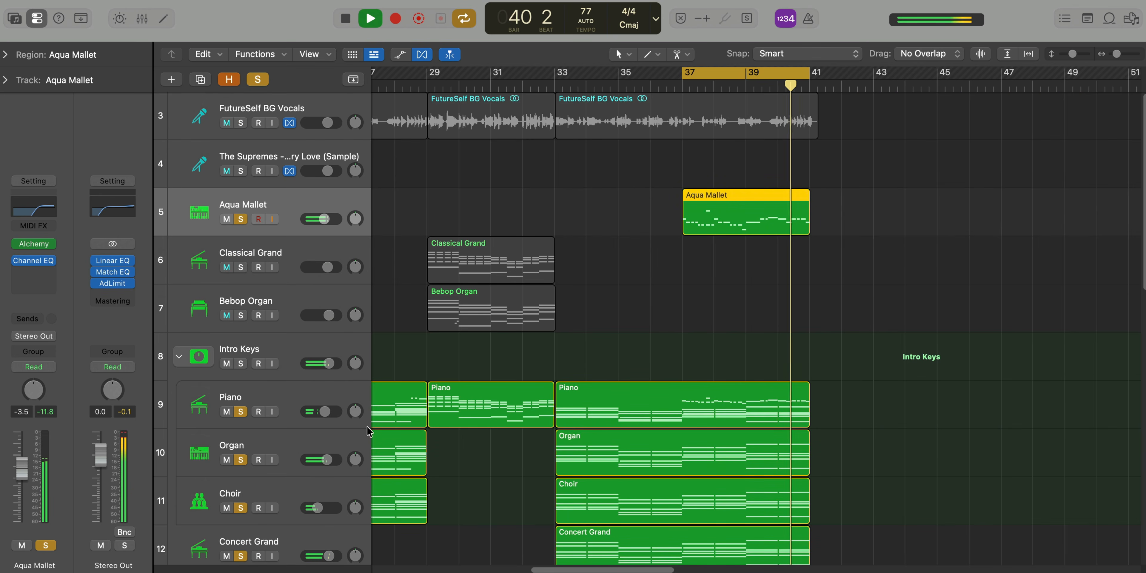
{"action": "left_click", "coordinate": [241, 123]}
Turn off cycle mode and clear all the solos so the full arrangement plays on from bar 38
{"action": "key", "text": "c"}
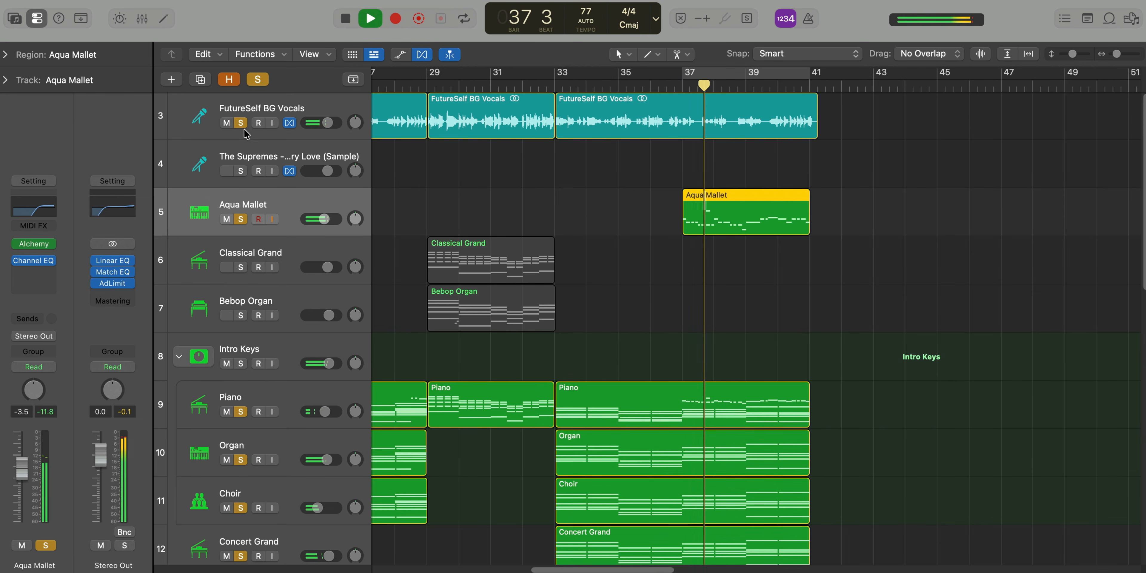
{"action": "scroll", "coordinate": [774, 362], "scroll_direction": "down", "scroll_amount": 2}
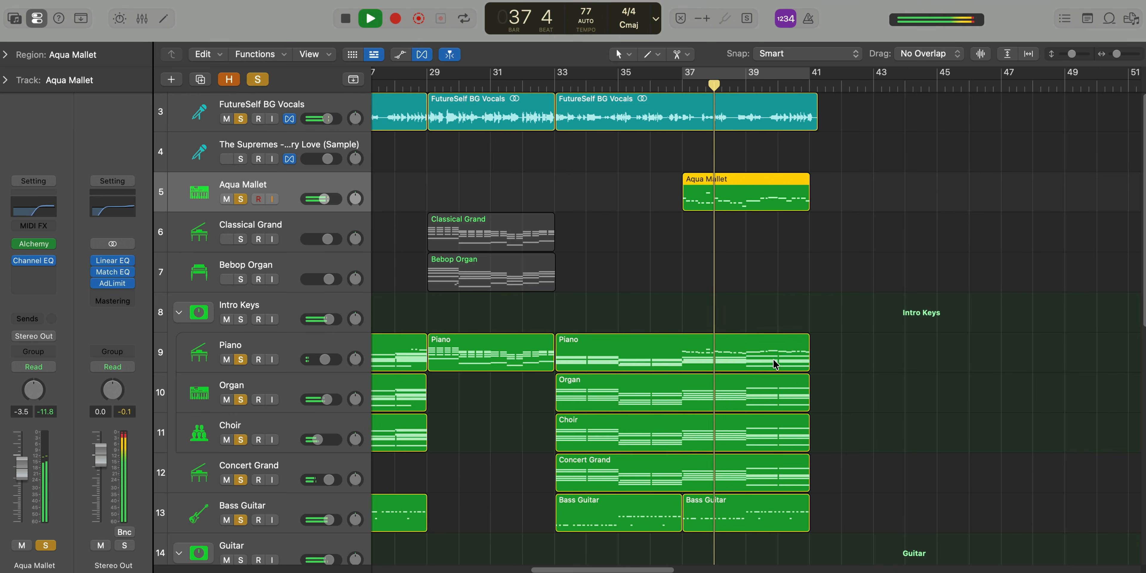
{"action": "left_click", "coordinate": [236, 199], "text": "alt"}
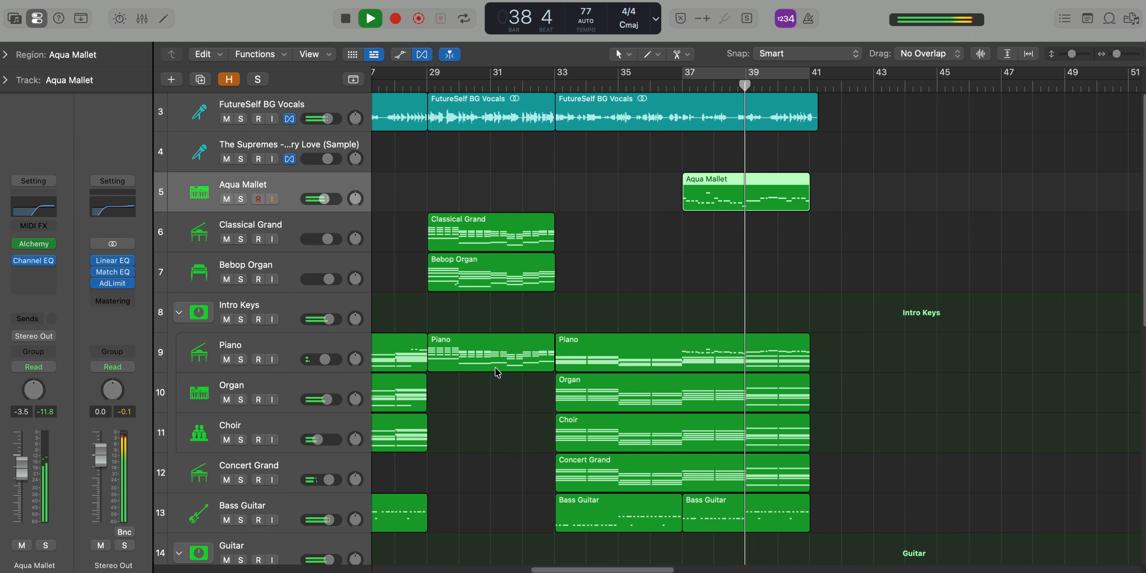